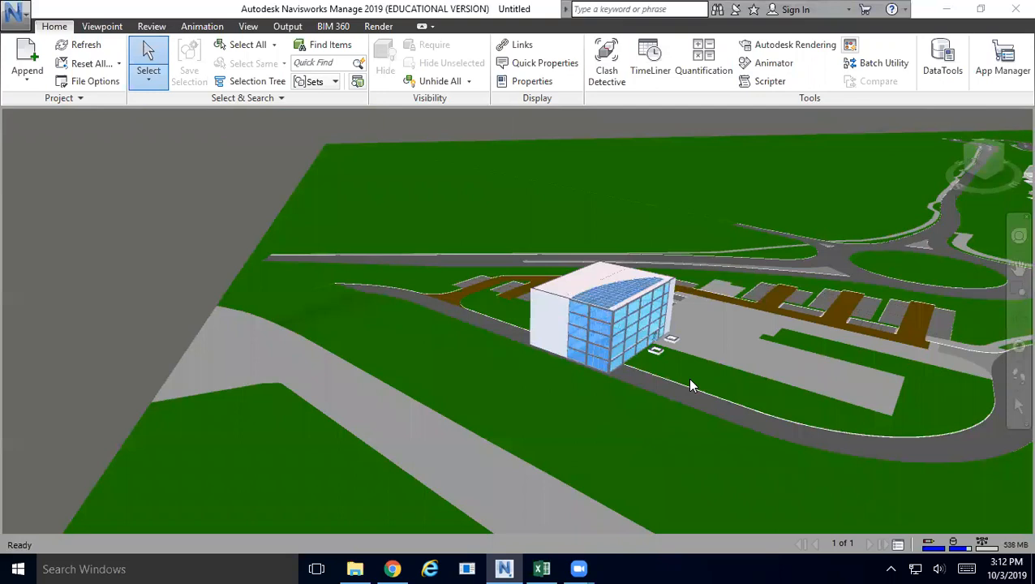
# Step: Inspect how the site's ground and paving sit around the office building by highlighting them in turn and viewing the model closer
pyautogui.scroll(-1, 690, 386)
pyautogui.click(551, 152)
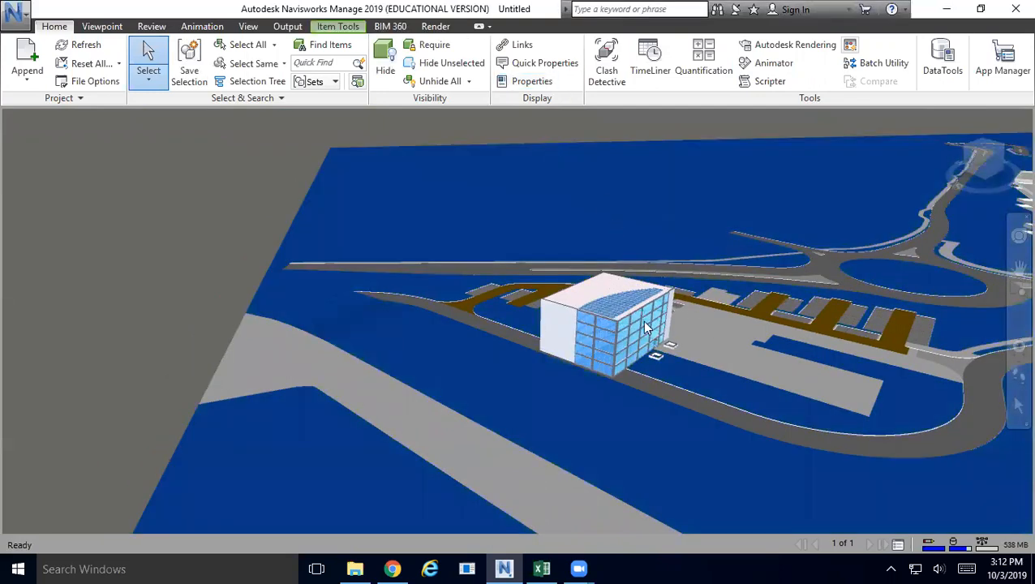
pyautogui.click(781, 372)
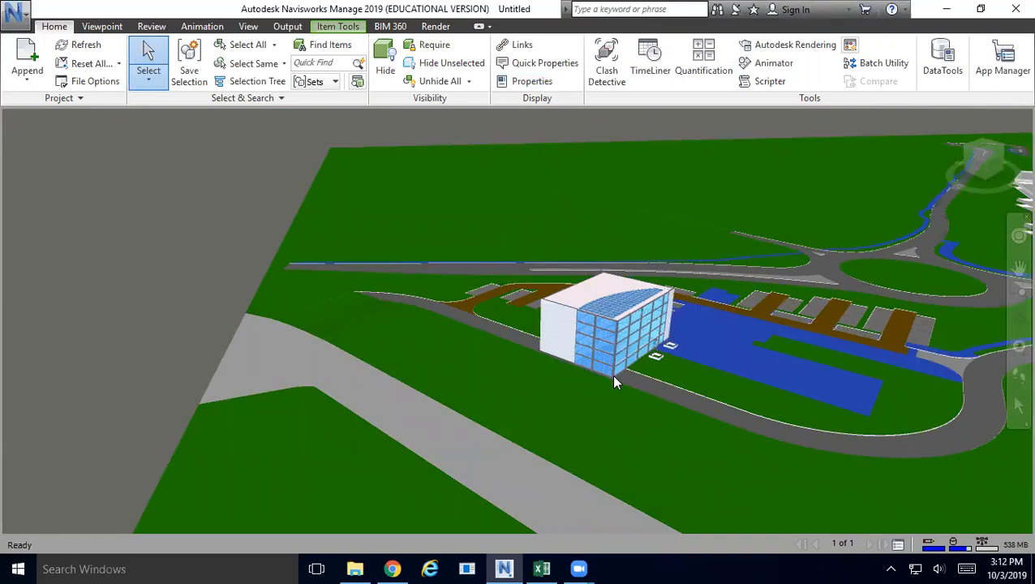
pyautogui.click(560, 297)
pyautogui.click(676, 386)
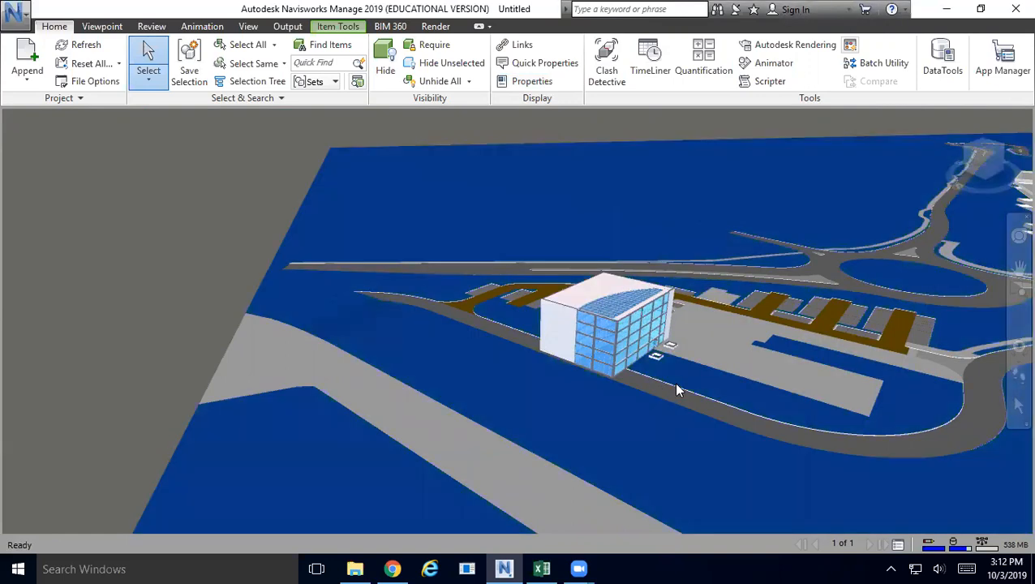
pyautogui.scroll(3, 676, 359)
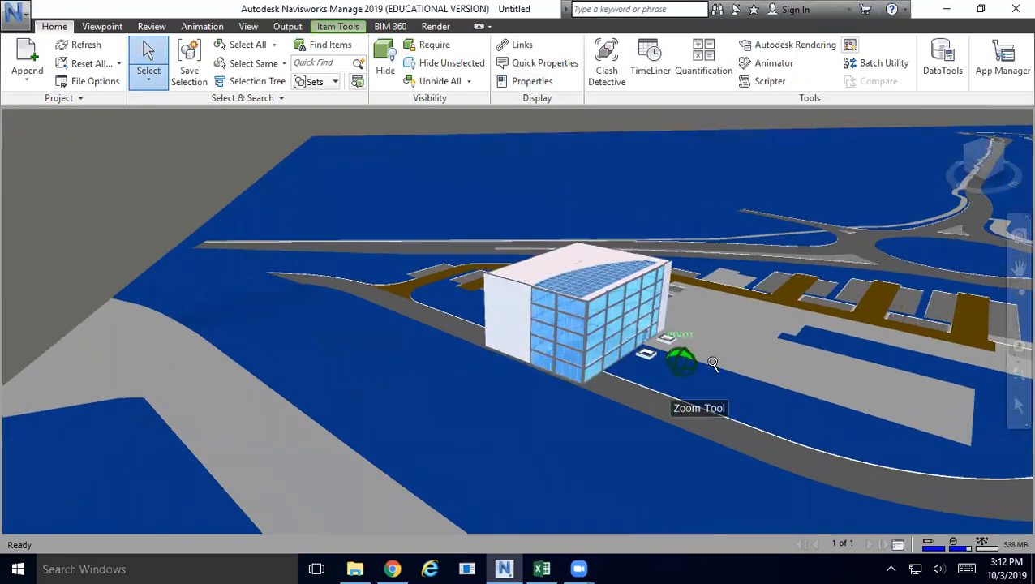
pyautogui.keyDown('shift'); pyautogui.moveTo(722, 358); pyautogui.dragTo(701, 370, button='middle'); pyautogui.keyUp('shift')
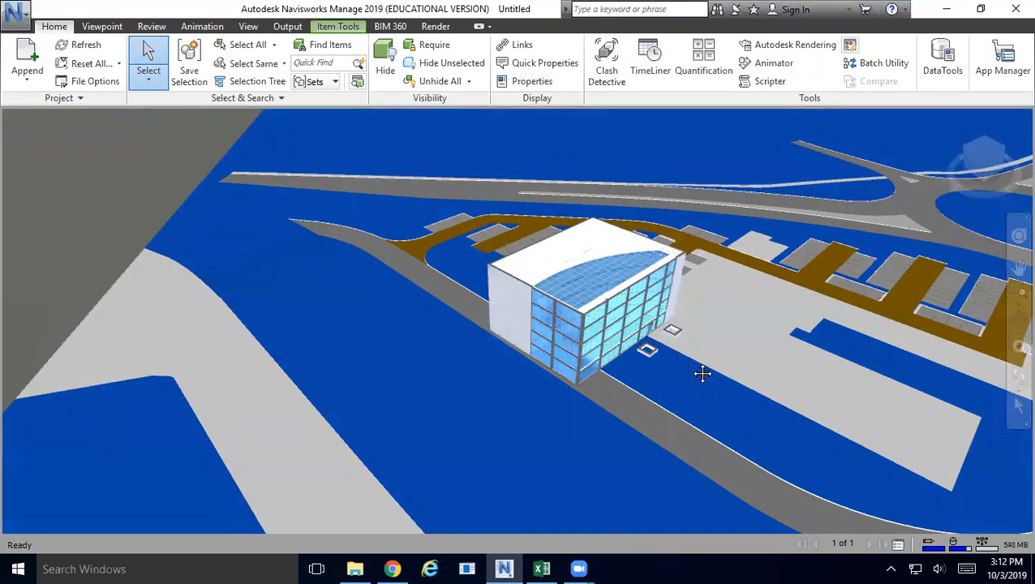
pyautogui.click(42, 231)
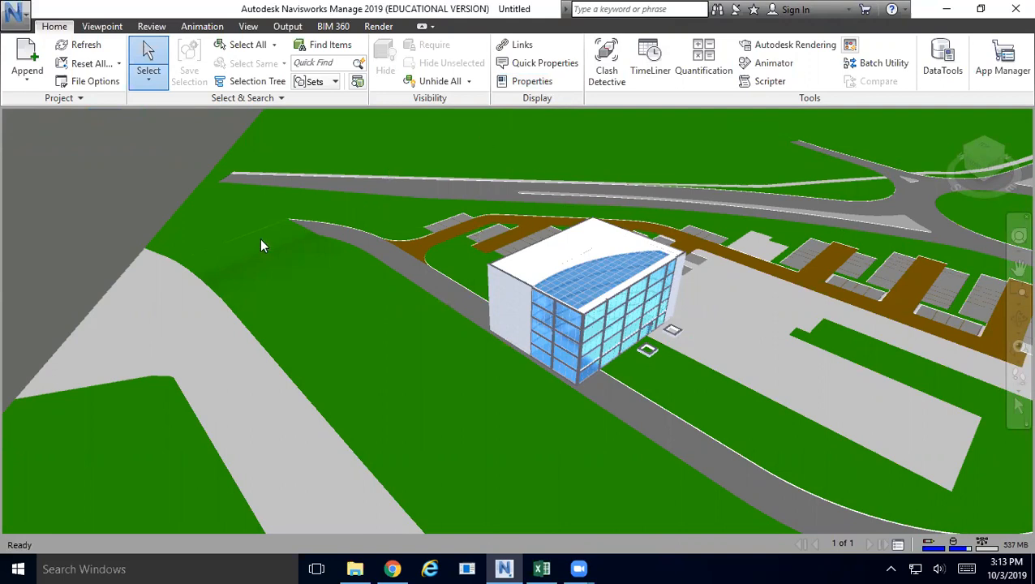
# Step: Select the ground and set the site model's X origin to -10 m in Units and Transform
pyautogui.click(172, 234)
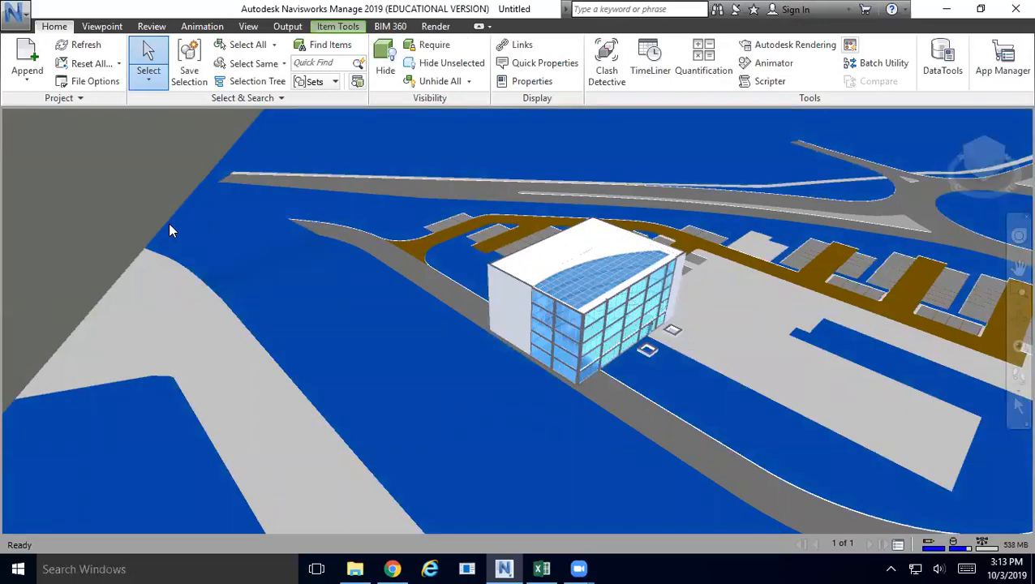
pyautogui.rightClick(171, 227)
pyautogui.moveTo(293, 502)
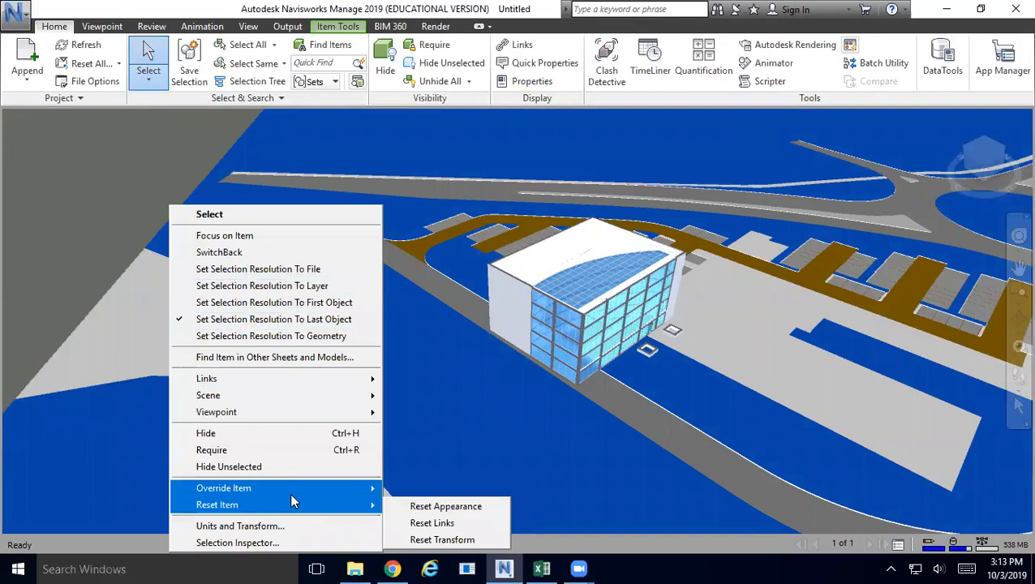
pyautogui.click(281, 524)
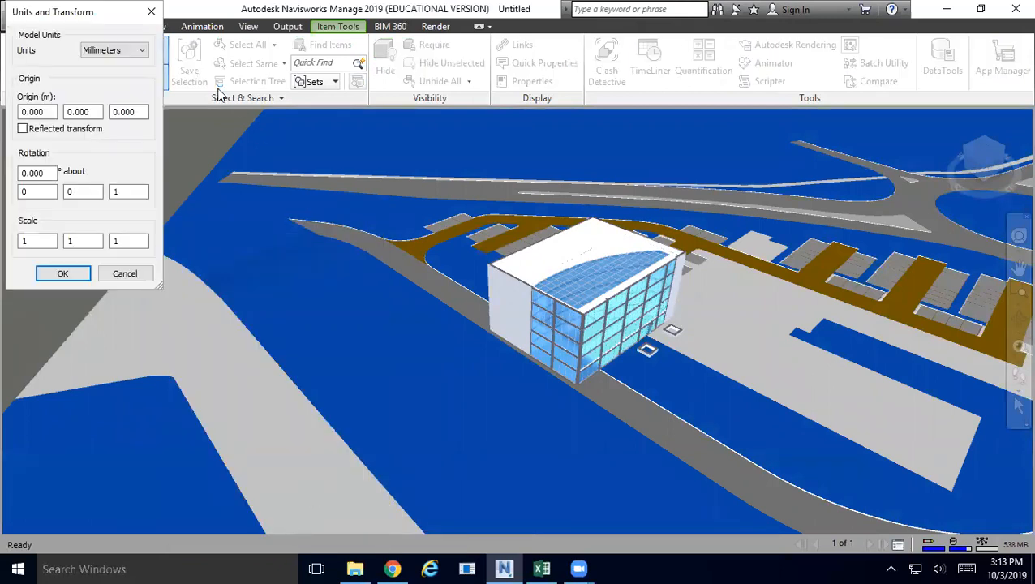
pyautogui.moveTo(93, 17); pyautogui.dragTo(327, 23)
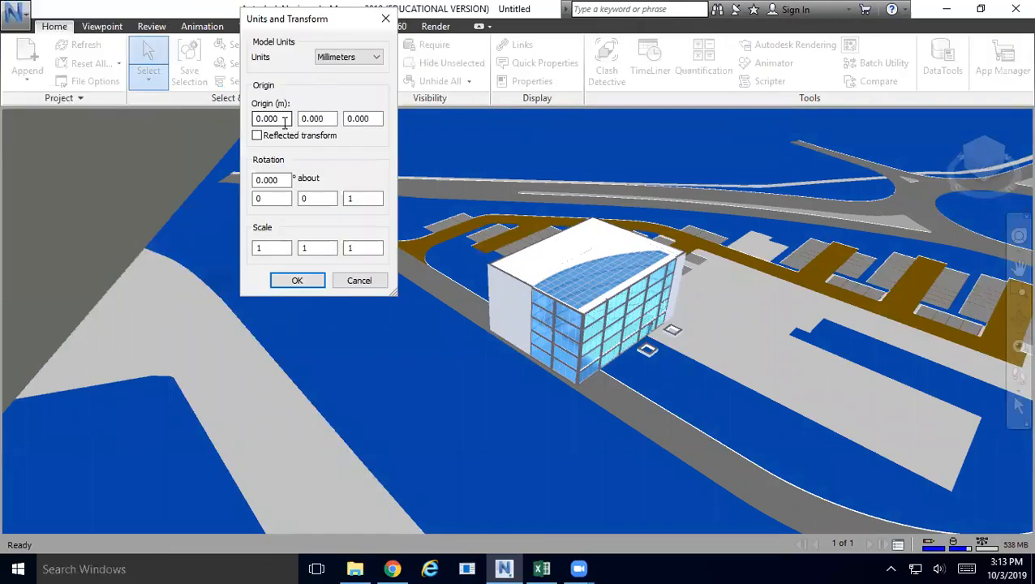
pyautogui.doubleClick(284, 120)
pyautogui.write('-10')
pyautogui.click(330, 119)
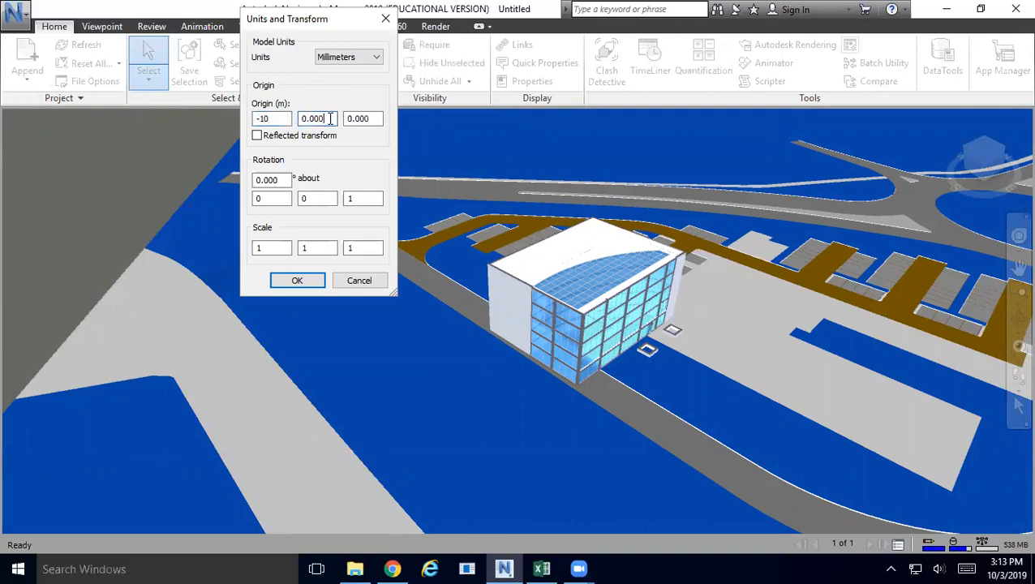
pyautogui.click(305, 284)
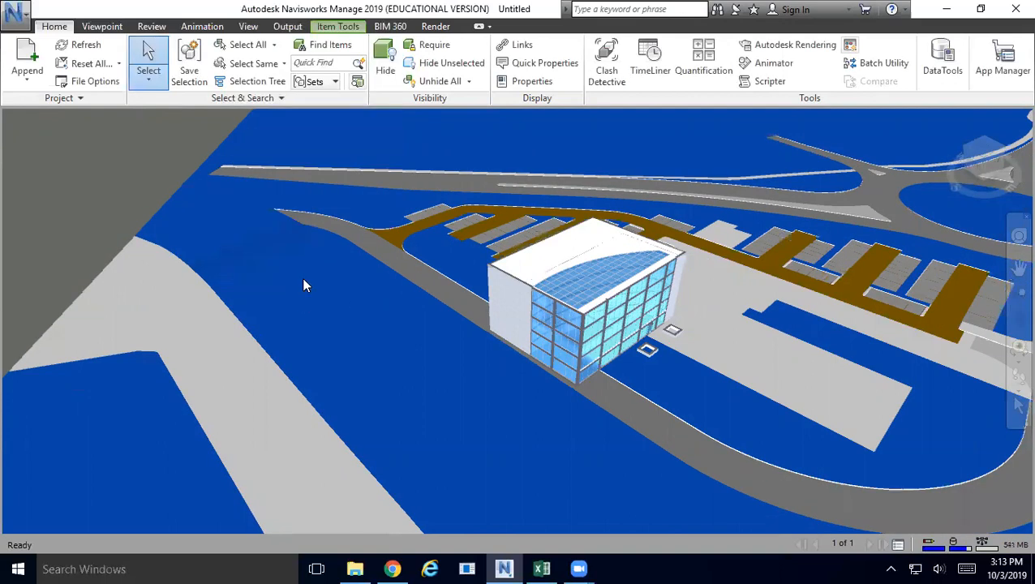
# Step: Set the site model's Y origin to -20 m in Units and Transform
pyautogui.rightClick(203, 261)
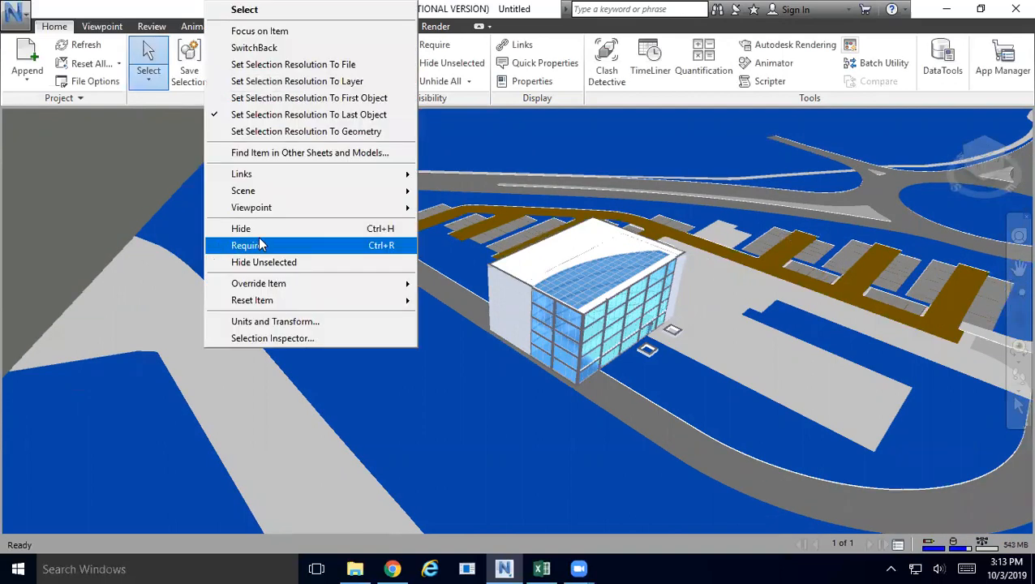
pyautogui.click(290, 321)
pyautogui.doubleClick(304, 120)
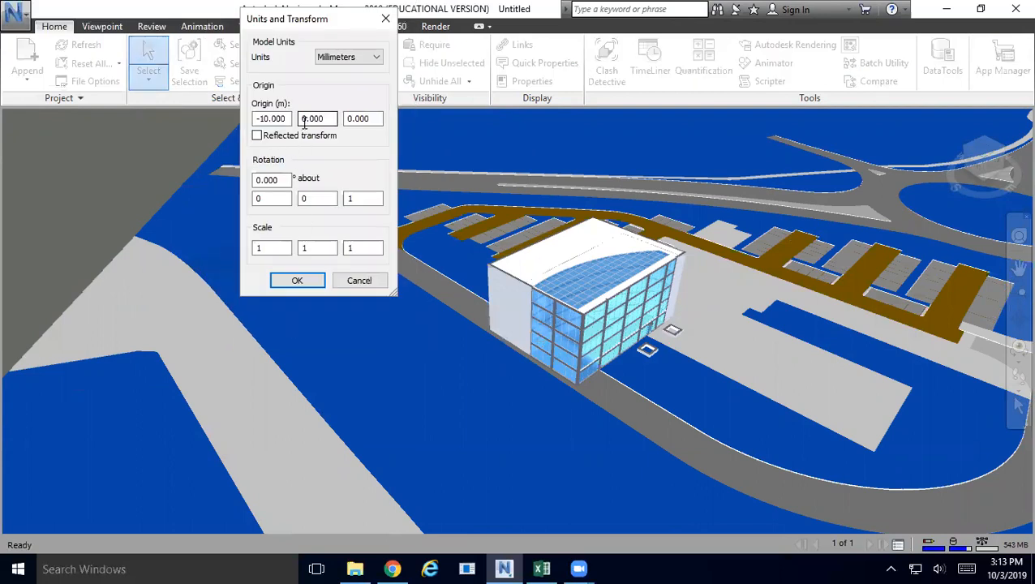
pyautogui.write('-20')
pyautogui.click(290, 281)
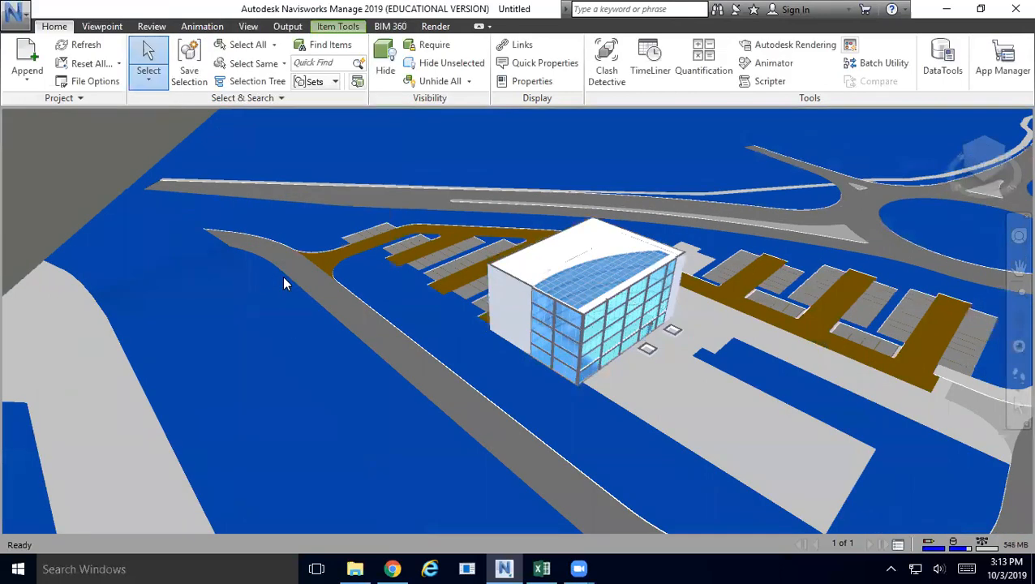
# Step: Change the site model's Y origin to -25 m in Units and Transform
pyautogui.rightClick(375, 170)
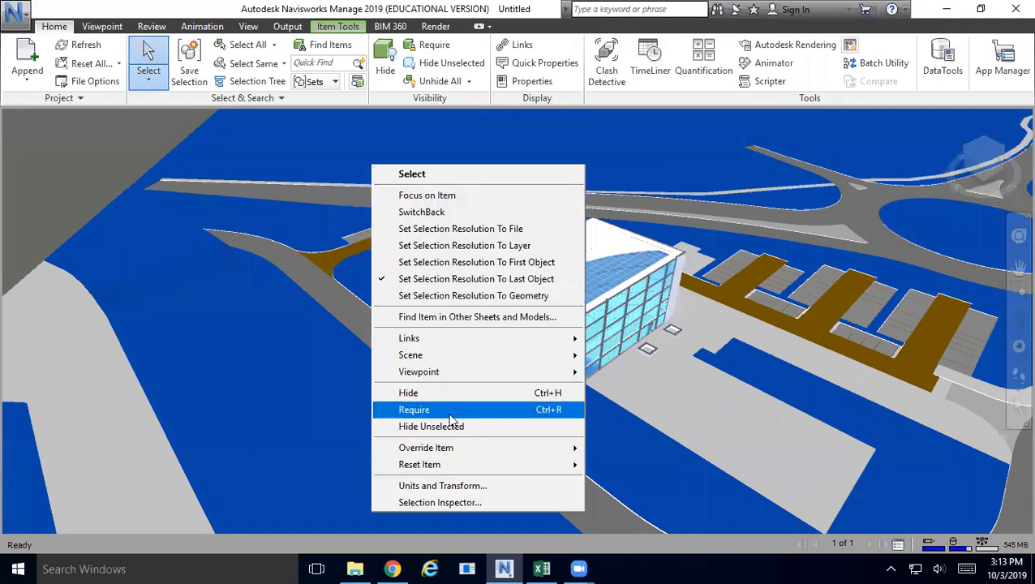
pyautogui.click(445, 486)
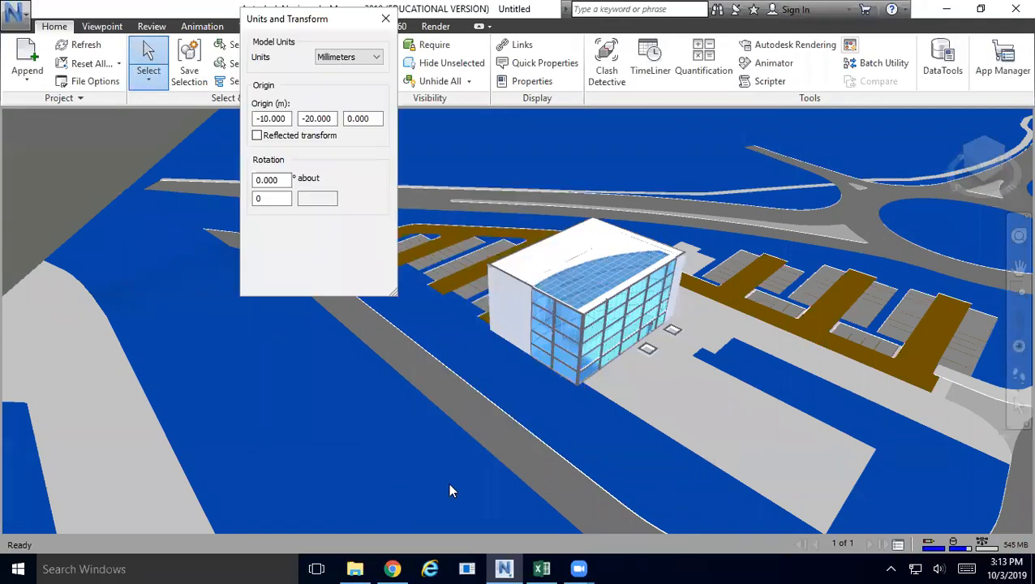
pyautogui.click(309, 119)
pyautogui.moveTo(312, 119); pyautogui.dragTo(315, 120)
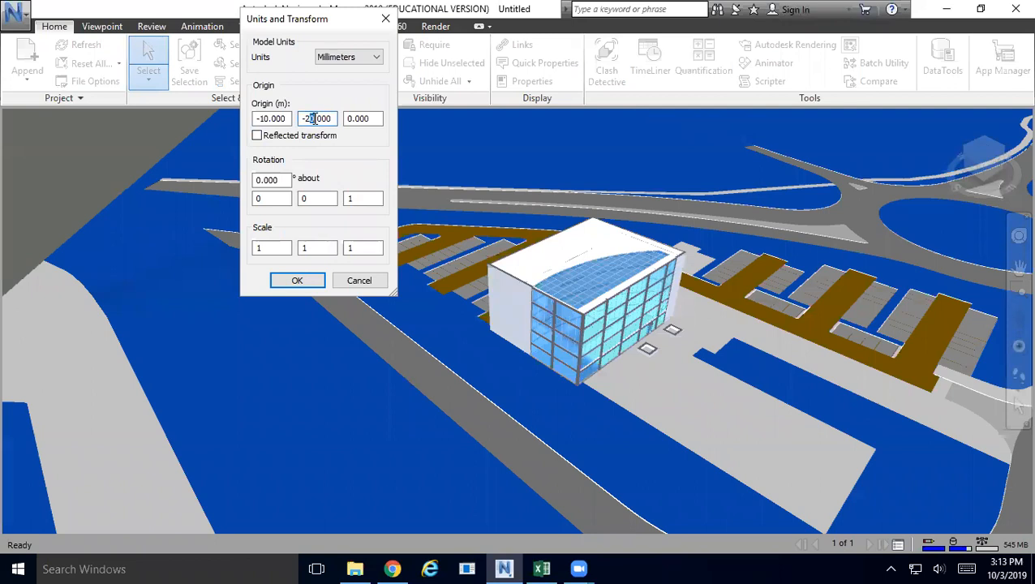
pyautogui.press('Return')
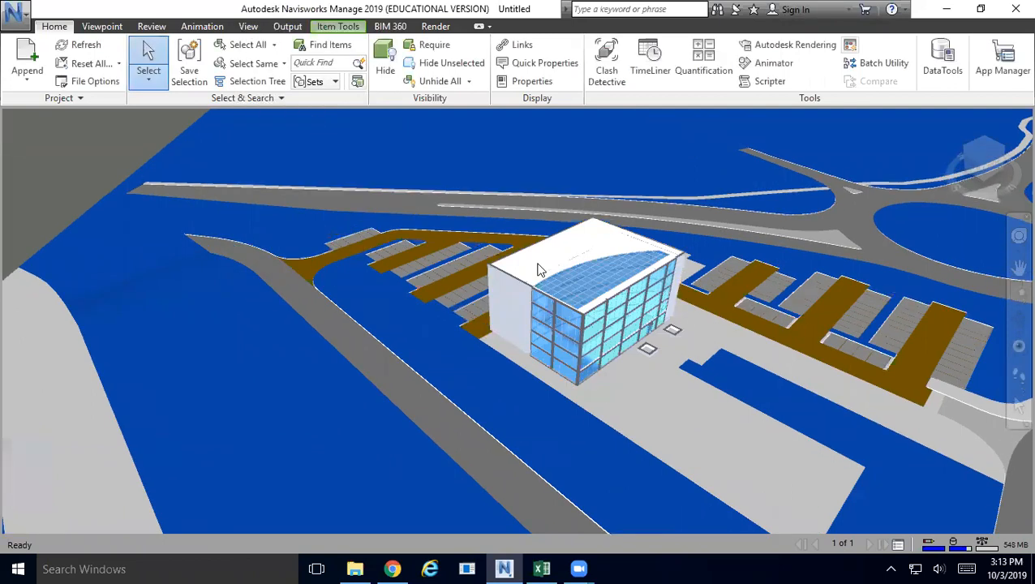
# Step: Shift the site model further in the negative X direction by adjusting its origin in Units and Transform
pyautogui.rightClick(369, 306)
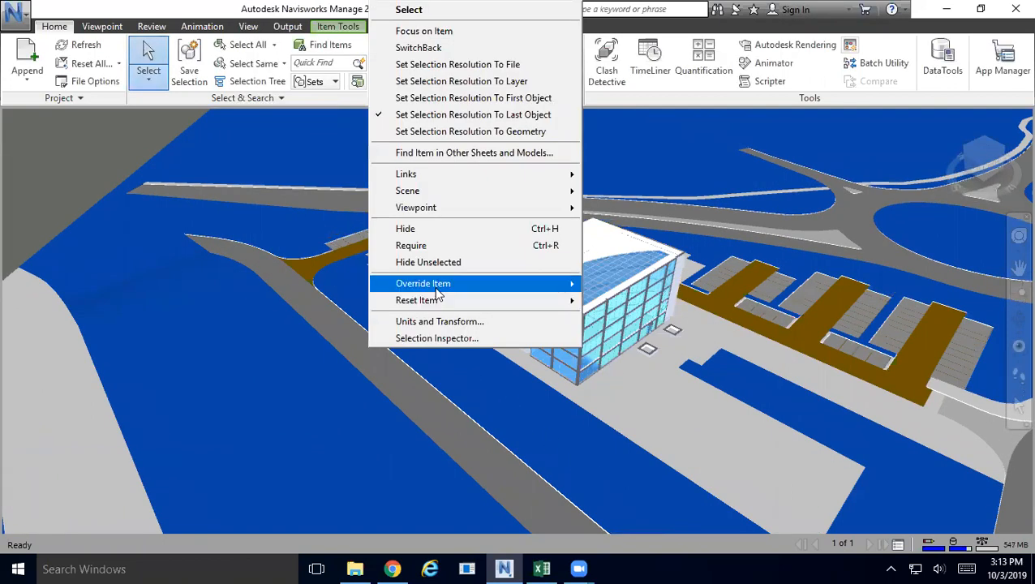
pyautogui.click(443, 323)
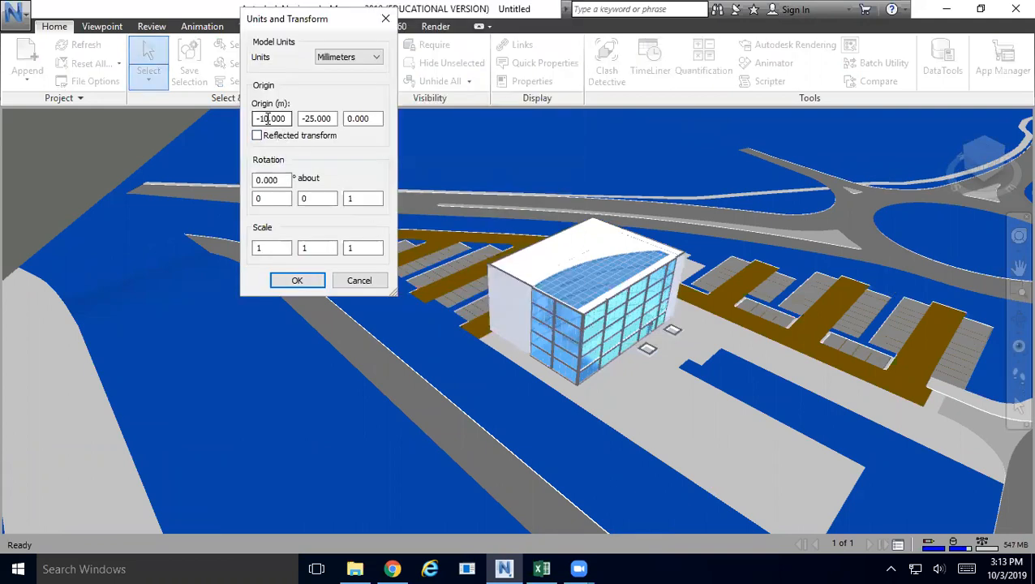
pyautogui.press('Return')
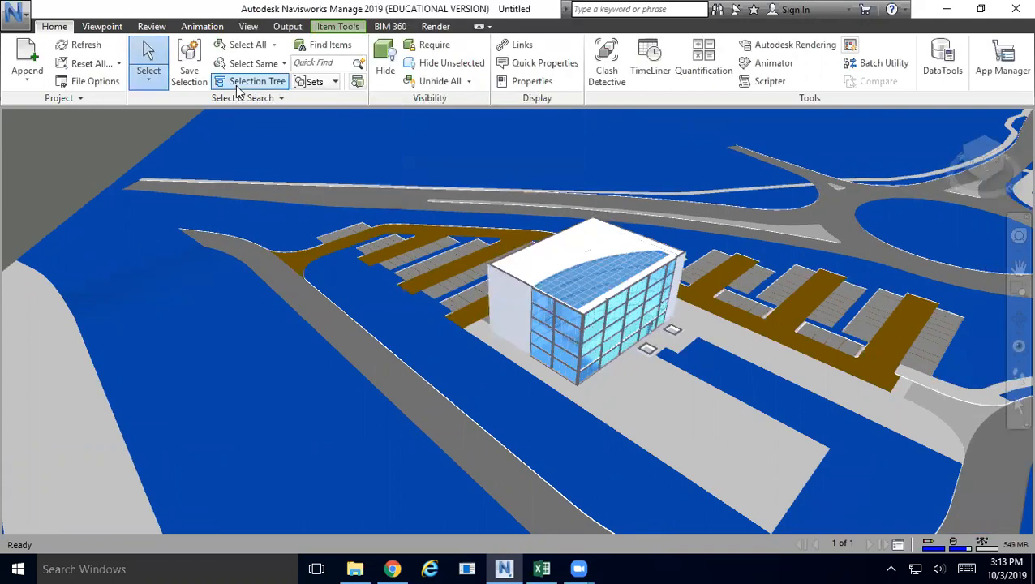
pyautogui.scroll(-3, 678, 356)
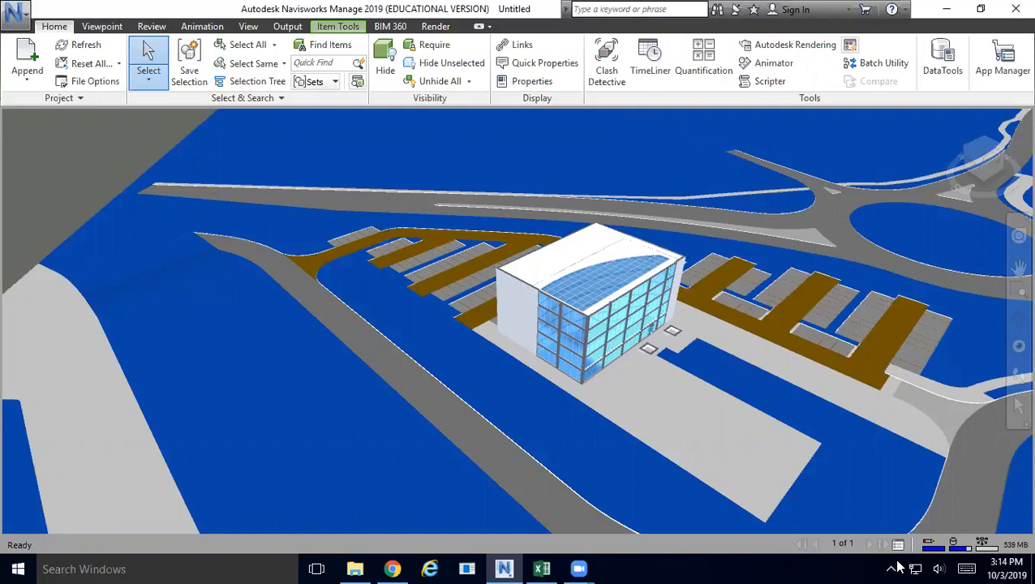
pyautogui.click(898, 566)
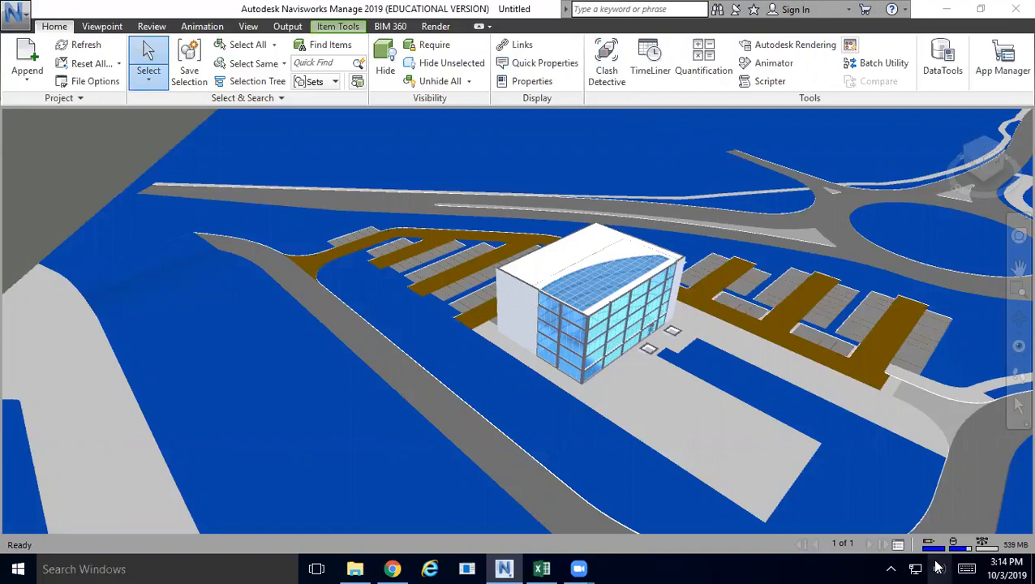
pyautogui.scroll(-3, 593, 353)
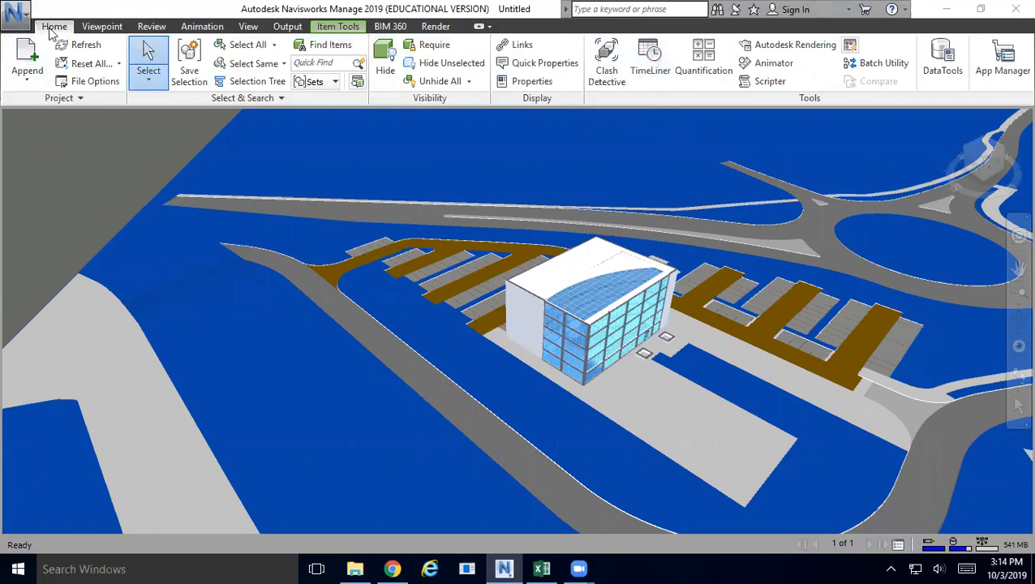
# Step: Open TimeLiner and keep the Selection Tree docked open beside it, with TimeLiner tall enough to show its task list
pyautogui.click(651, 62)
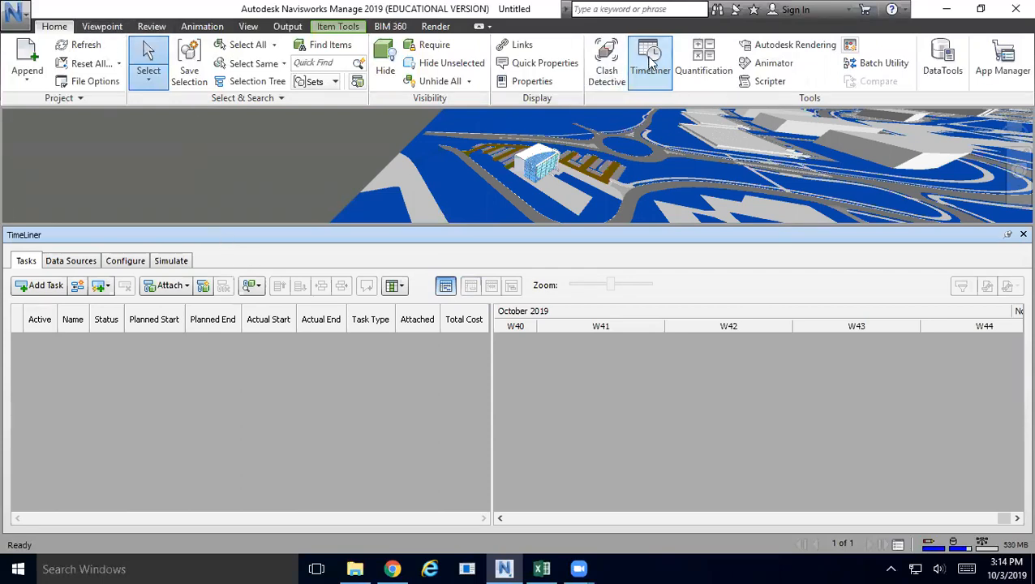
pyautogui.click(243, 82)
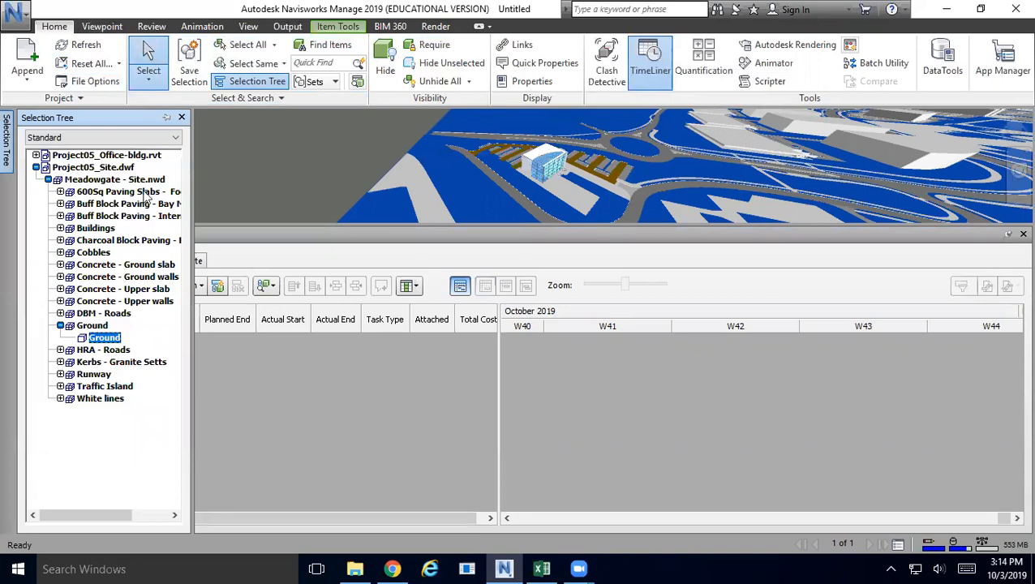
pyautogui.click(166, 118)
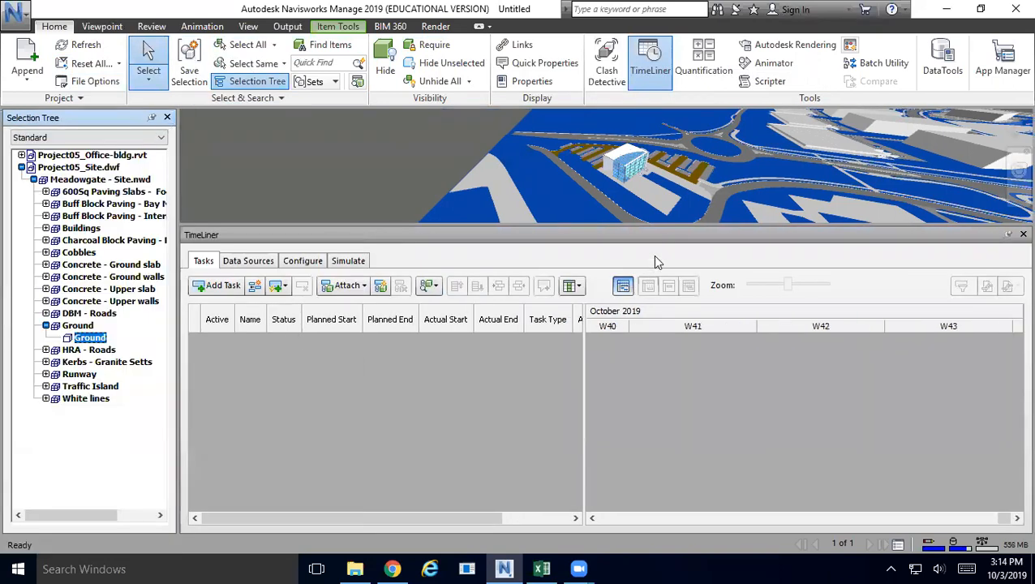
pyautogui.moveTo(645, 234); pyautogui.dragTo(646, 357)
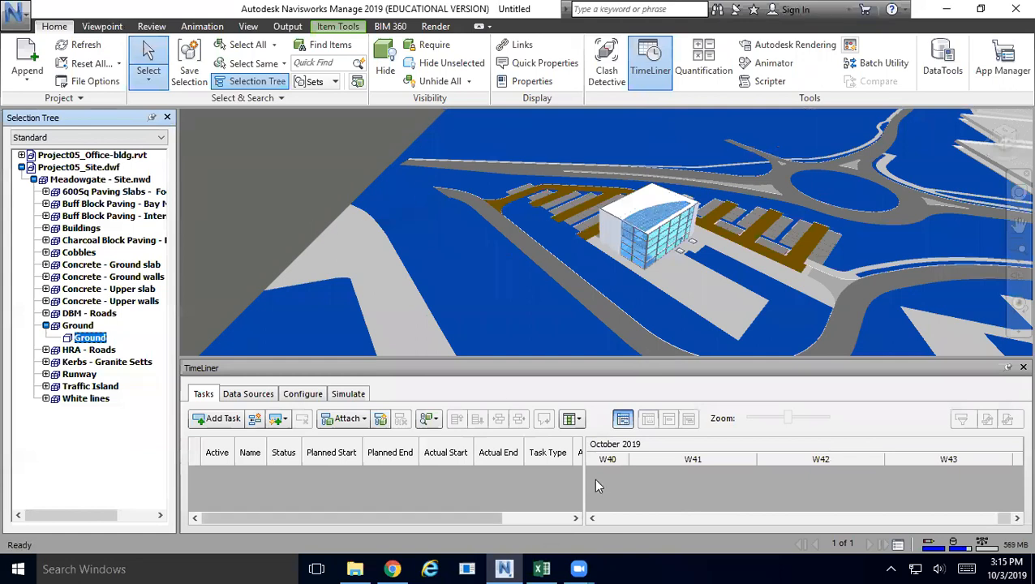
pyautogui.moveTo(562, 357); pyautogui.dragTo(572, 228)
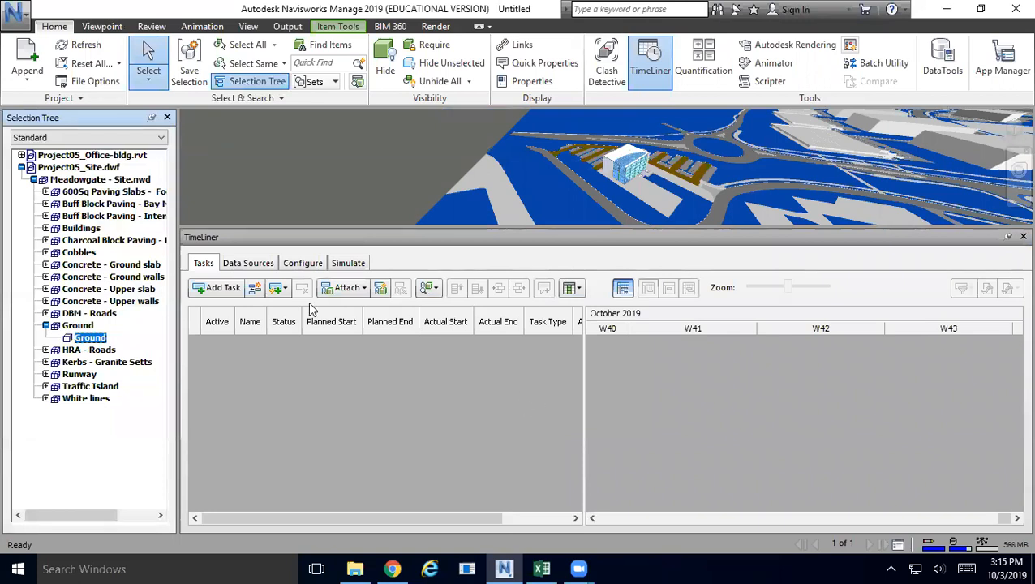
# Step: Highlight the Cobbles, Concrete - Ground slab and Concrete - Upper slab layers of the site file to locate them in the model
pyautogui.click(79, 253)
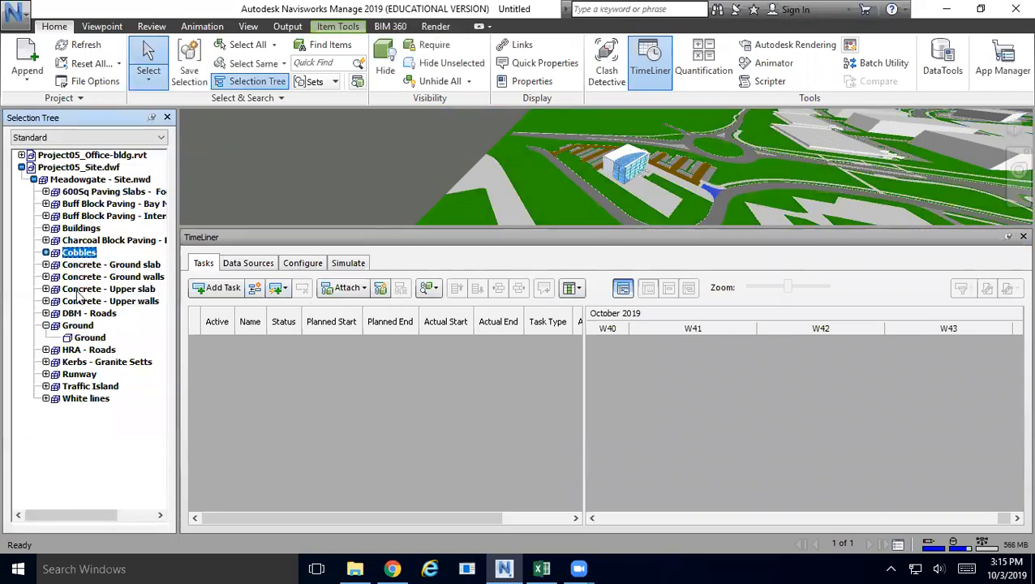
pyautogui.press('Escape')
pyautogui.click(79, 267)
pyautogui.click(78, 253)
pyautogui.click(81, 290)
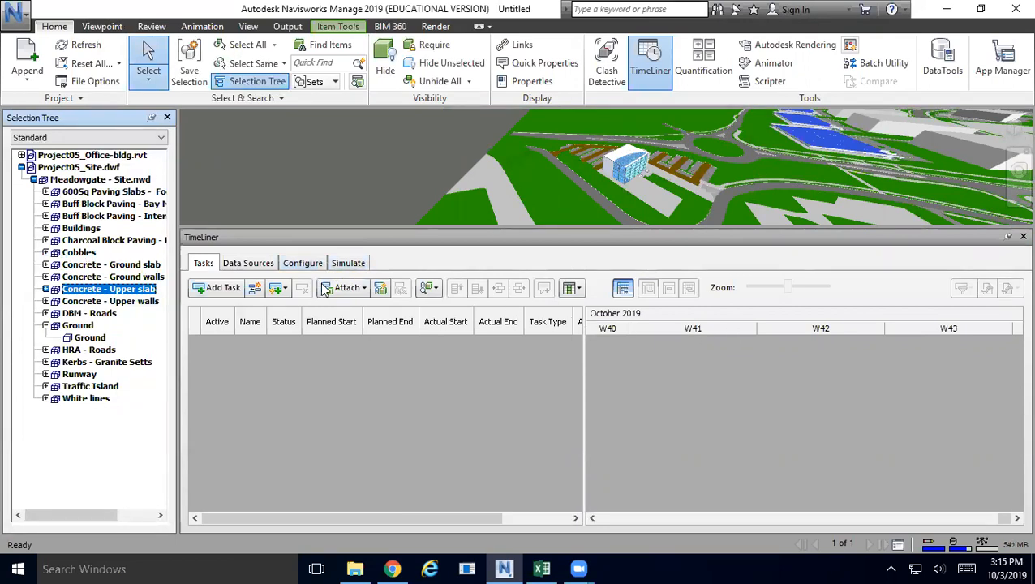
# Step: Add a CSV Import data source in TimeLiner from the Project05_Schedule file in Downloads
pyautogui.click(248, 265)
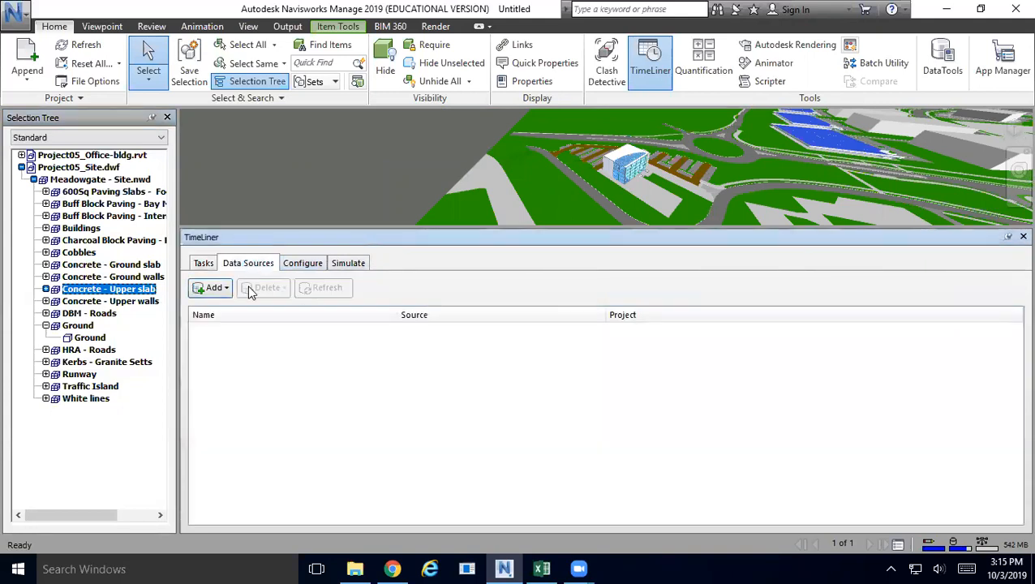
pyautogui.click(212, 290)
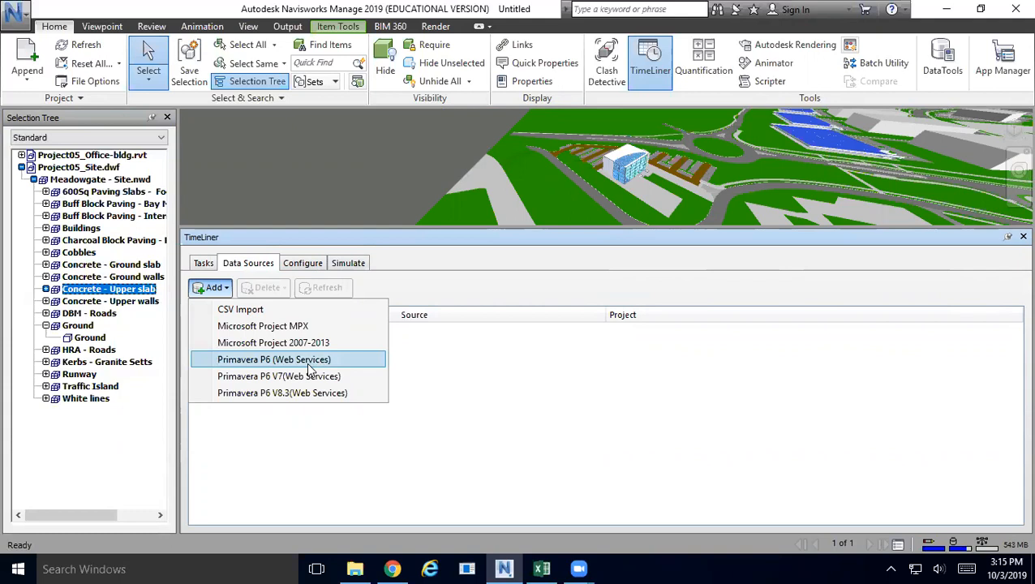
pyautogui.click(262, 311)
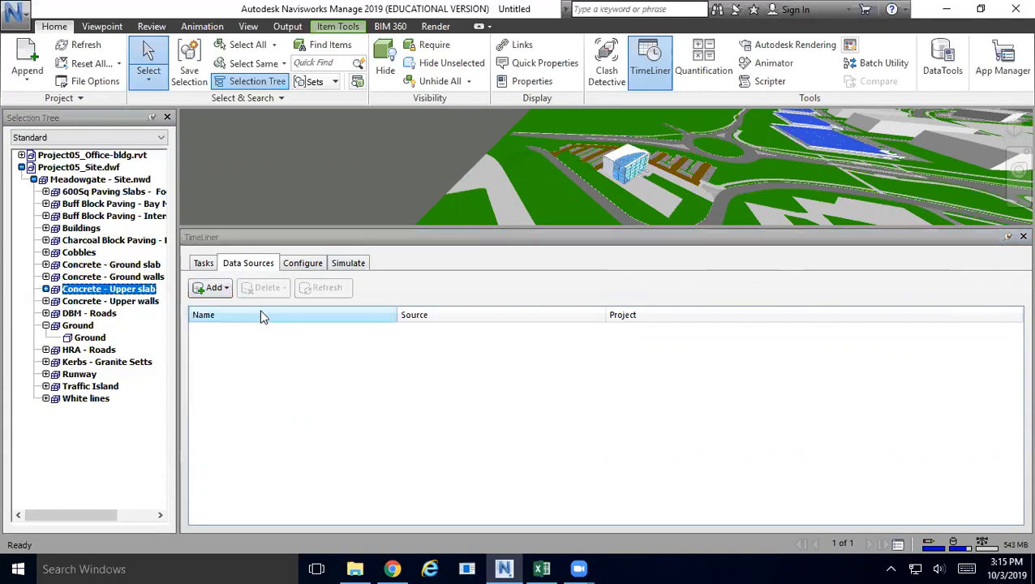
pyautogui.click(209, 112)
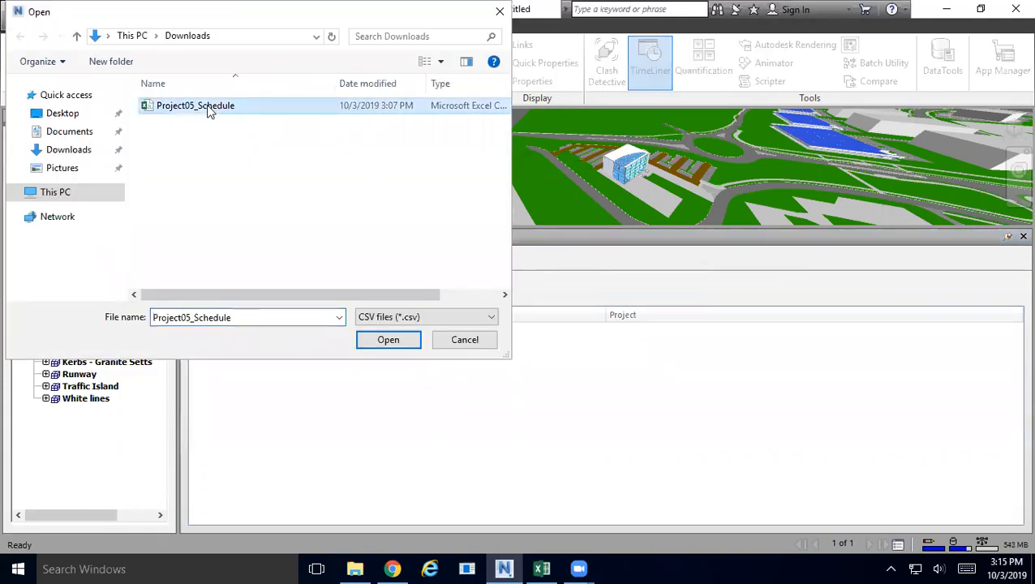
pyautogui.doubleClick(208, 107)
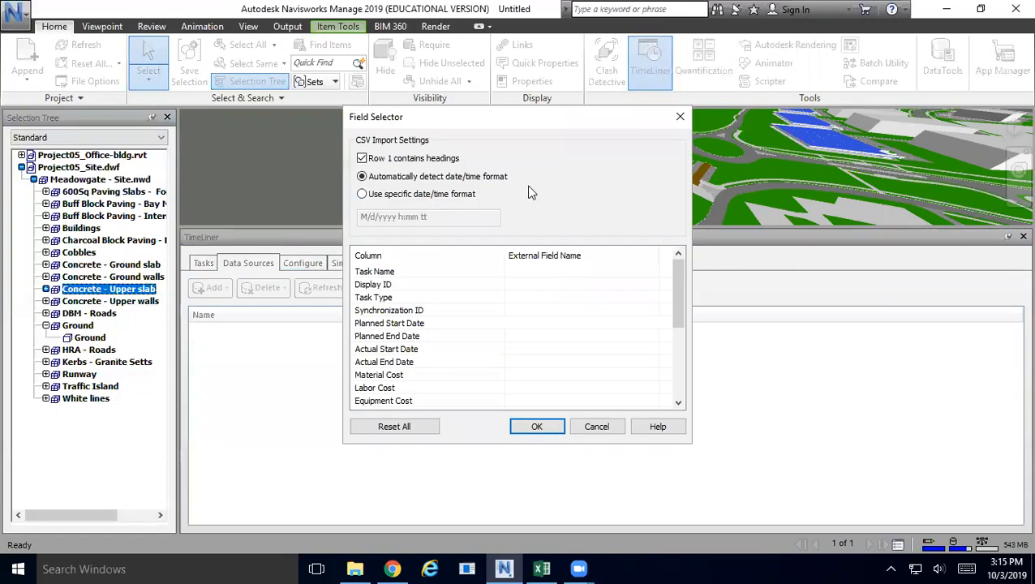
# Step: In the Field Selector, map Task Name to the Name field and Display ID to the Display ID field
pyautogui.scroll(-2, 479, 315)
pyautogui.scroll(2, 450, 311)
pyautogui.click(568, 275)
pyautogui.click(651, 275)
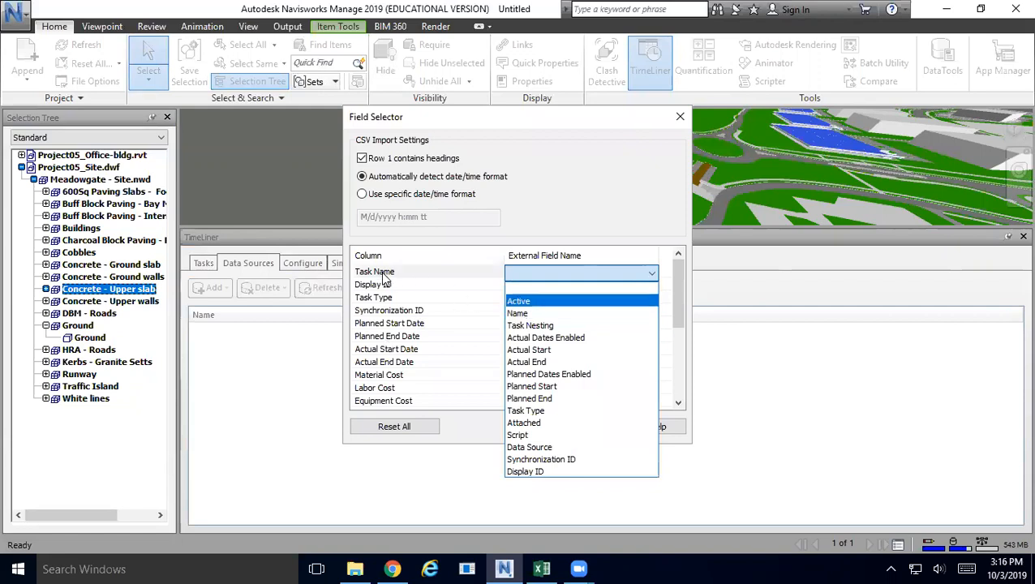
pyautogui.click(538, 314)
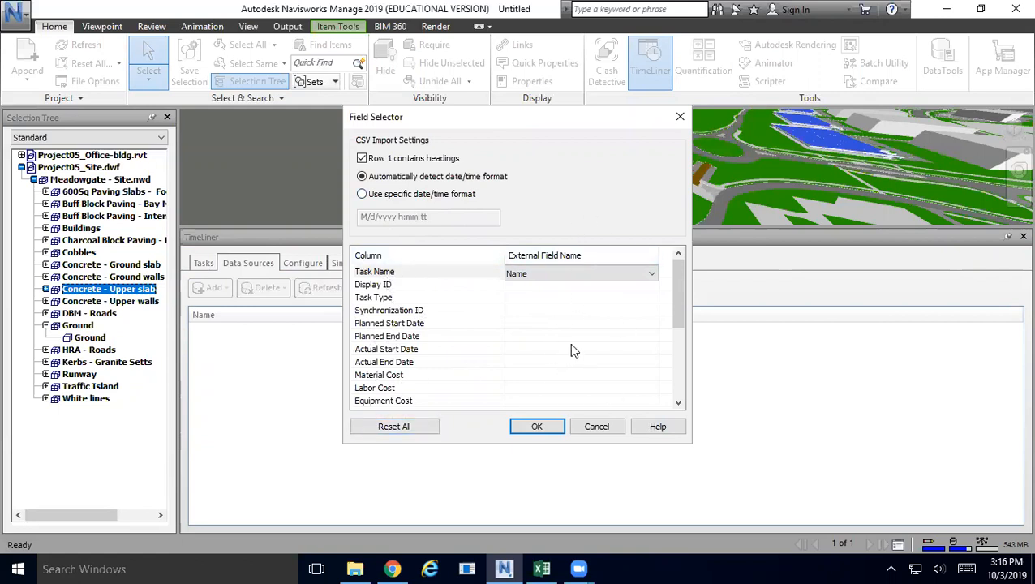
pyautogui.click(556, 289)
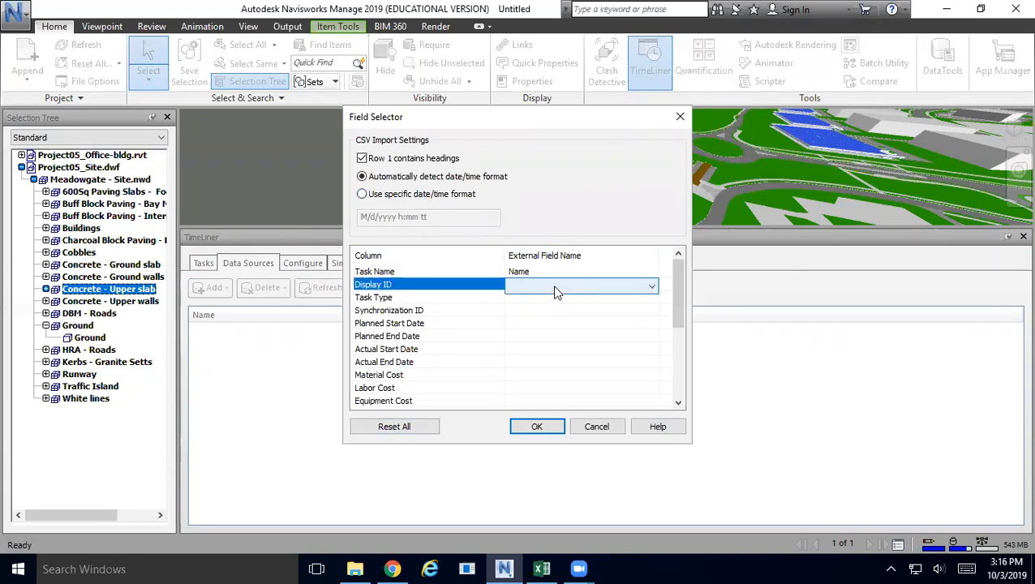
pyautogui.click(572, 287)
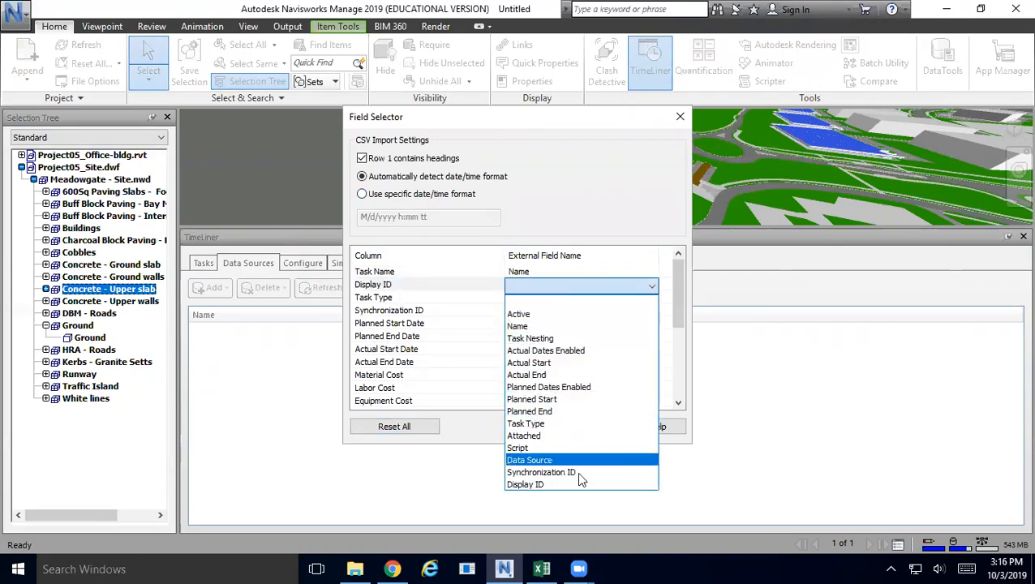
pyautogui.click(543, 485)
# Step: Map the Task Type column to Task Type and the Synchronization ID column to Synchronization ID
pyautogui.click(600, 301)
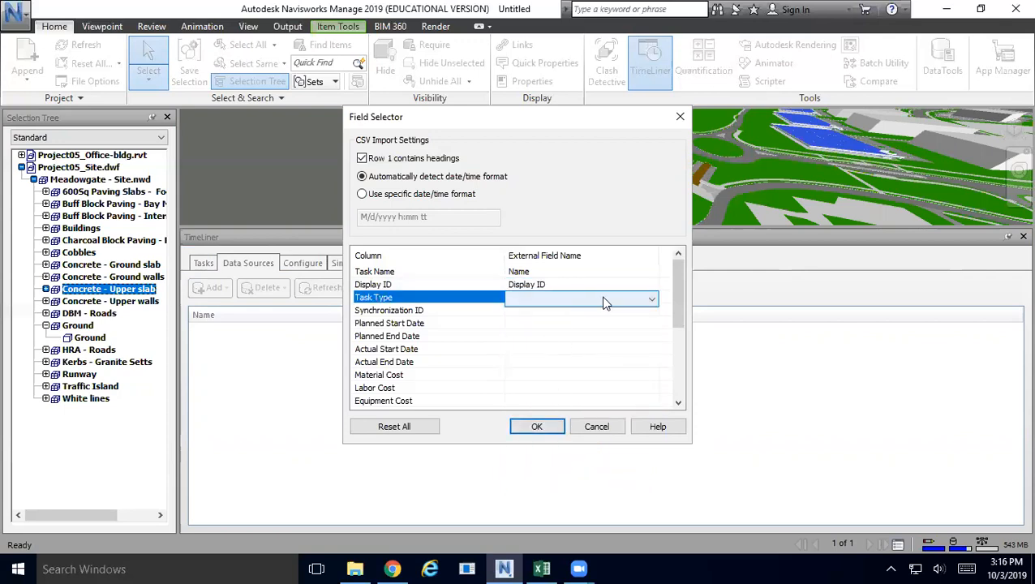
pyautogui.click(604, 301)
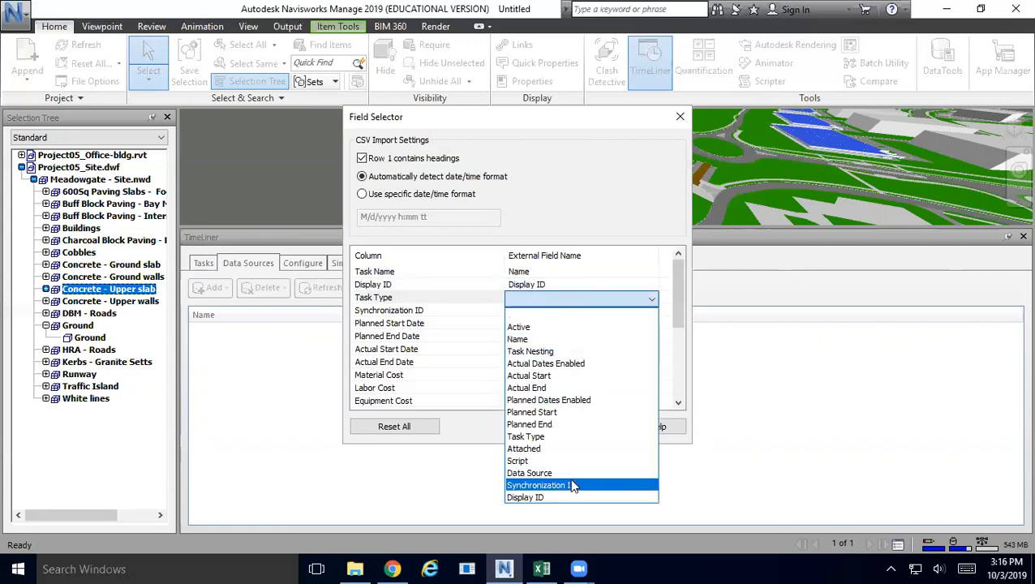
pyautogui.click(568, 437)
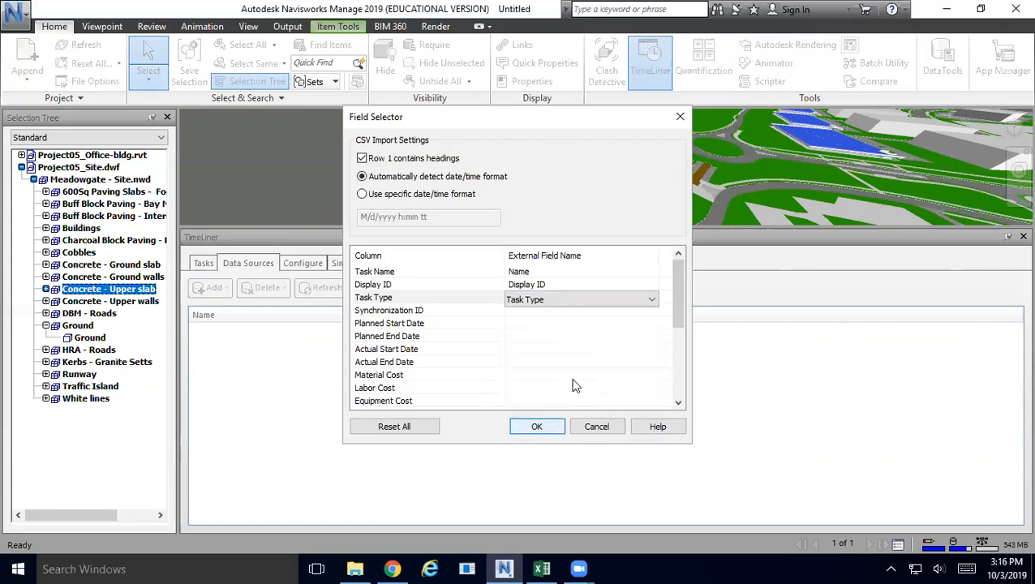
pyautogui.click(574, 314)
pyautogui.click(573, 313)
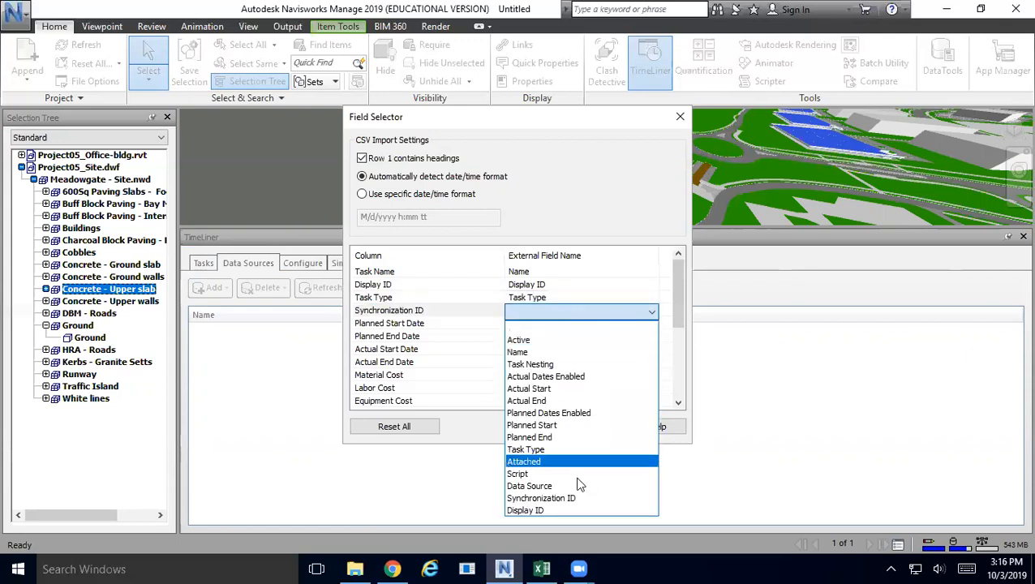
pyautogui.click(577, 498)
# Step: Map Planned Start Date to the Planned Start field and Planned End Date to Planned End
pyautogui.click(558, 326)
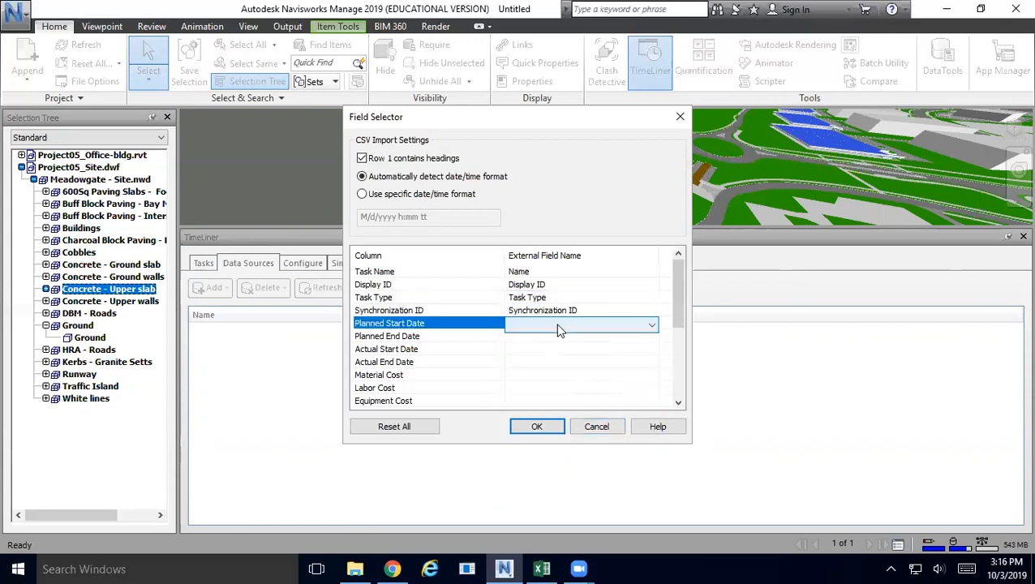
pyautogui.click(558, 326)
pyautogui.click(570, 438)
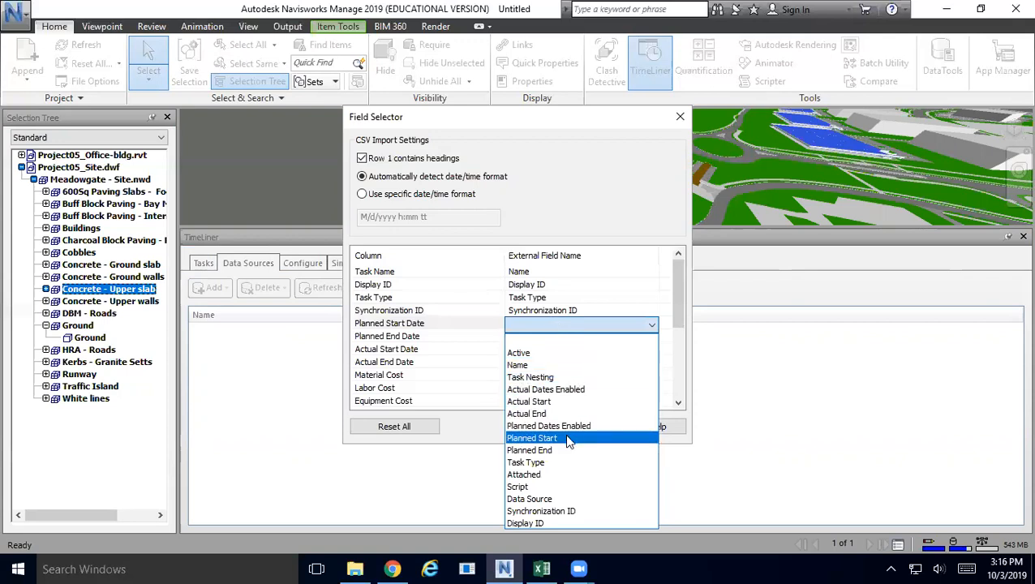
pyautogui.click(572, 350)
pyautogui.click(572, 338)
pyautogui.click(572, 342)
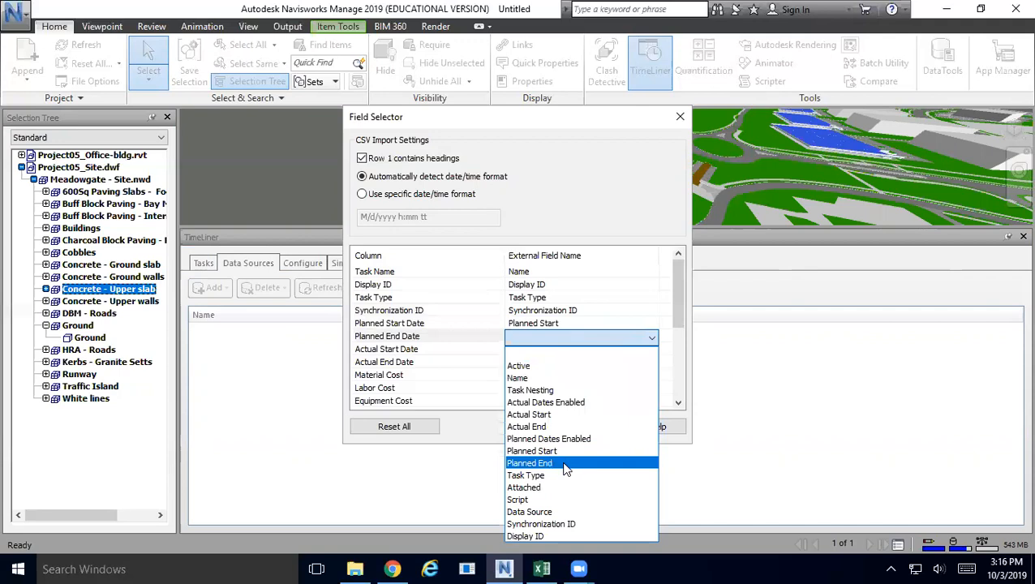
pyautogui.click(565, 469)
# Step: Map Actual Start Date to the Actual Start field and Actual End Date to Actual End
pyautogui.click(554, 357)
pyautogui.click(555, 352)
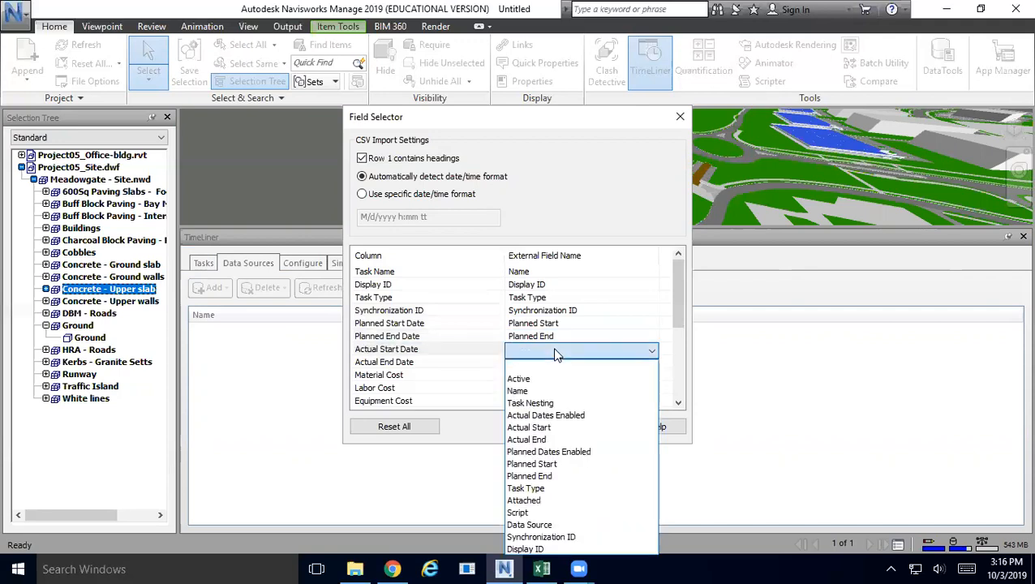
pyautogui.click(548, 427)
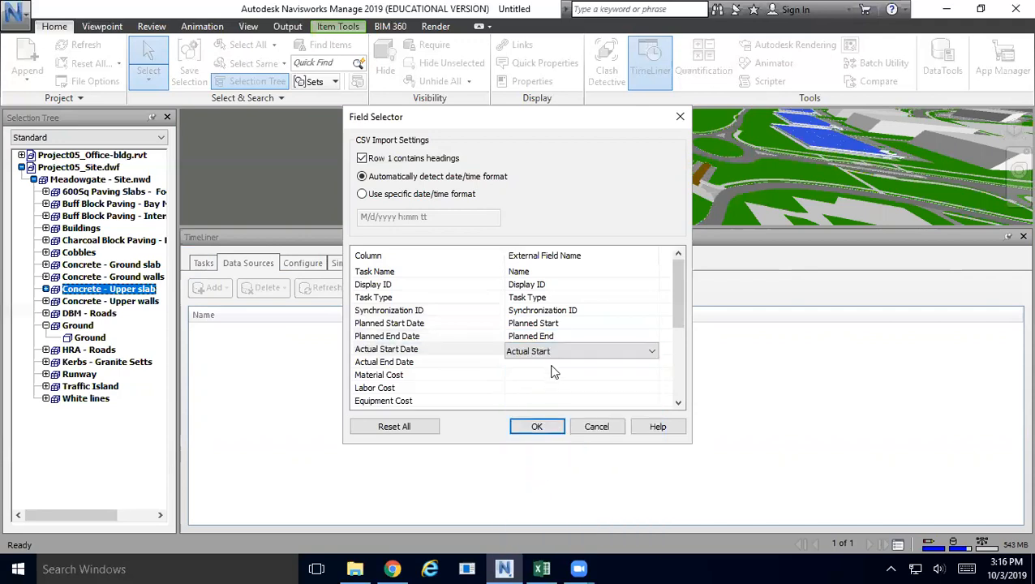
pyautogui.click(553, 365)
pyautogui.click(552, 365)
pyautogui.click(566, 454)
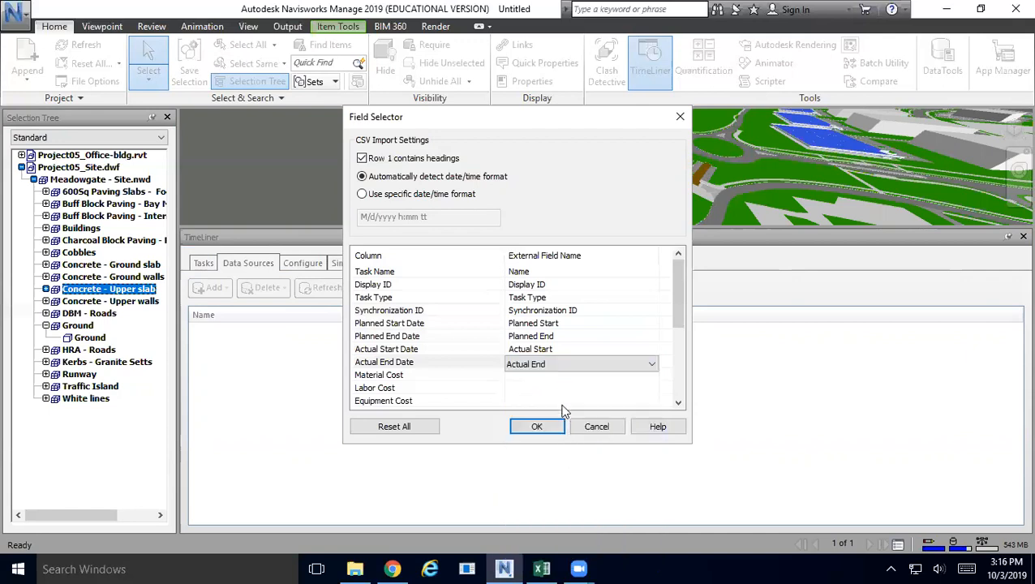
# Step: Check the fields available for Material Cost, leave it unmapped, and accept the CSV import settings
pyautogui.click(555, 376)
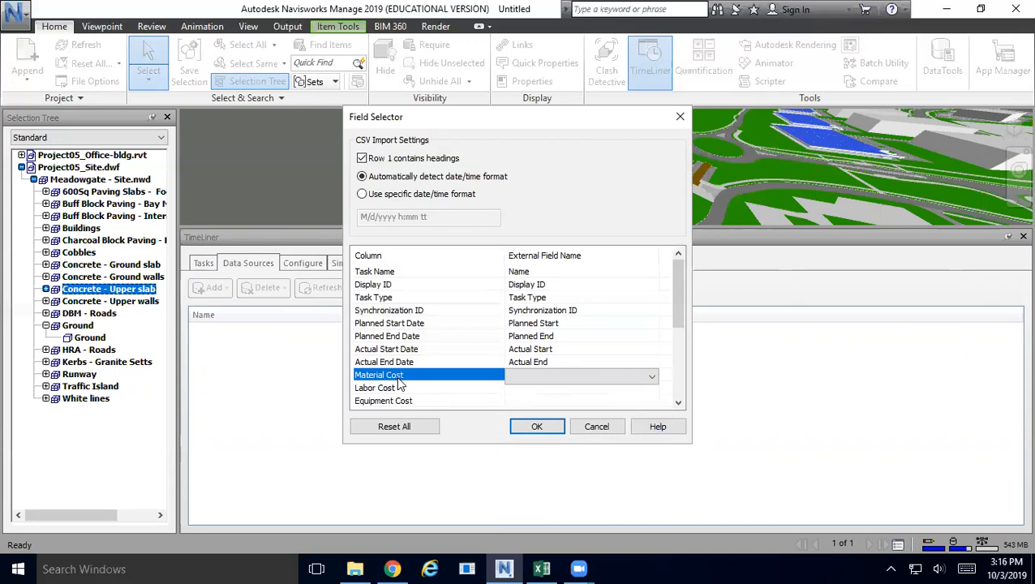
pyautogui.click(577, 375)
pyautogui.click(576, 375)
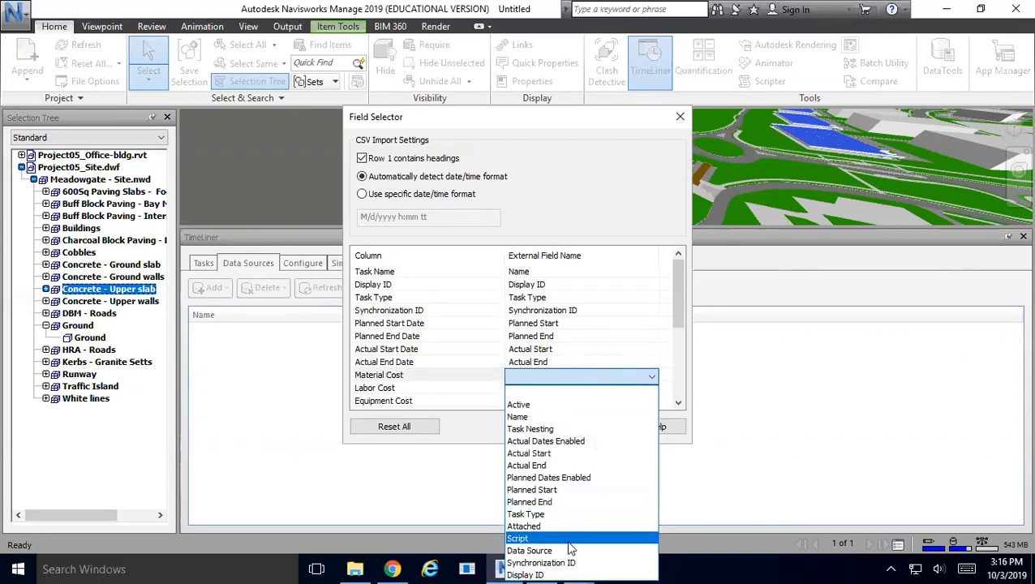
pyautogui.click(677, 282)
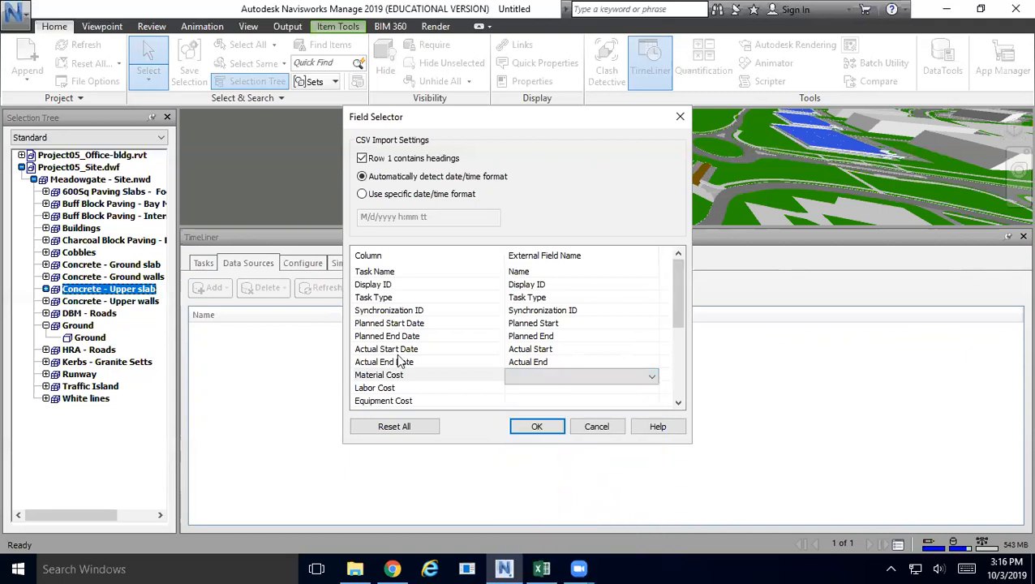
pyautogui.click(537, 426)
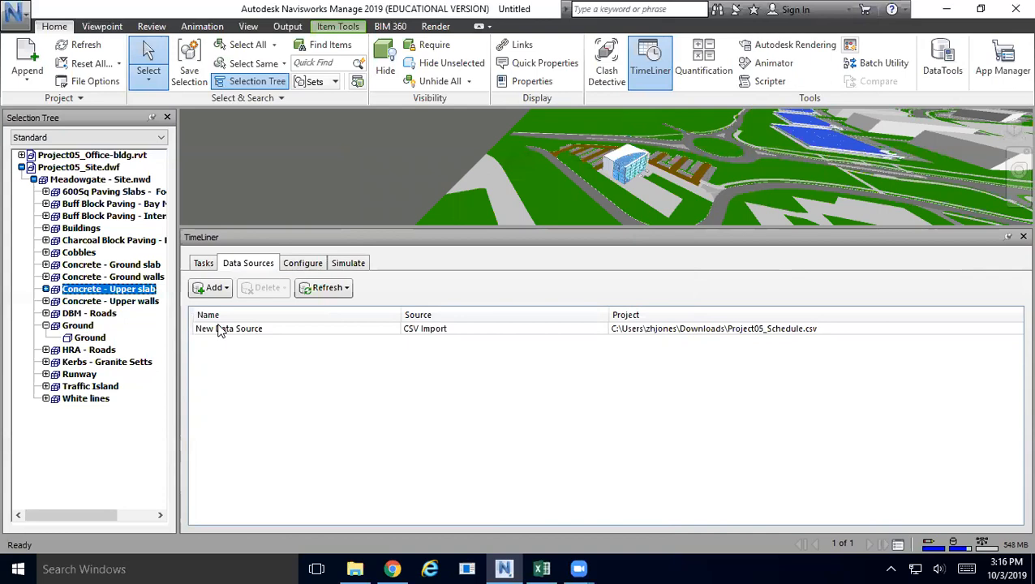
pyautogui.click(327, 290)
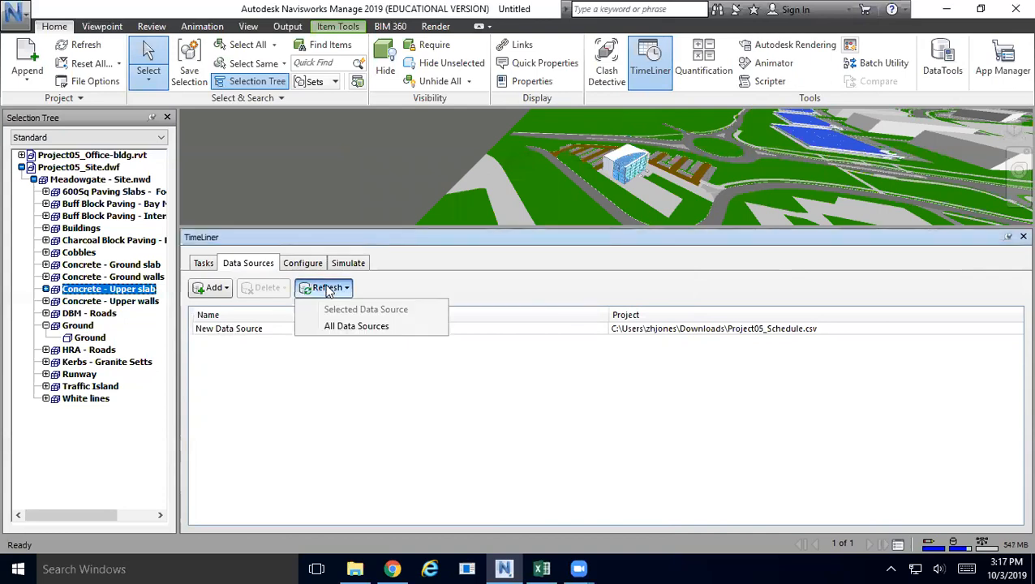
pyautogui.click(336, 326)
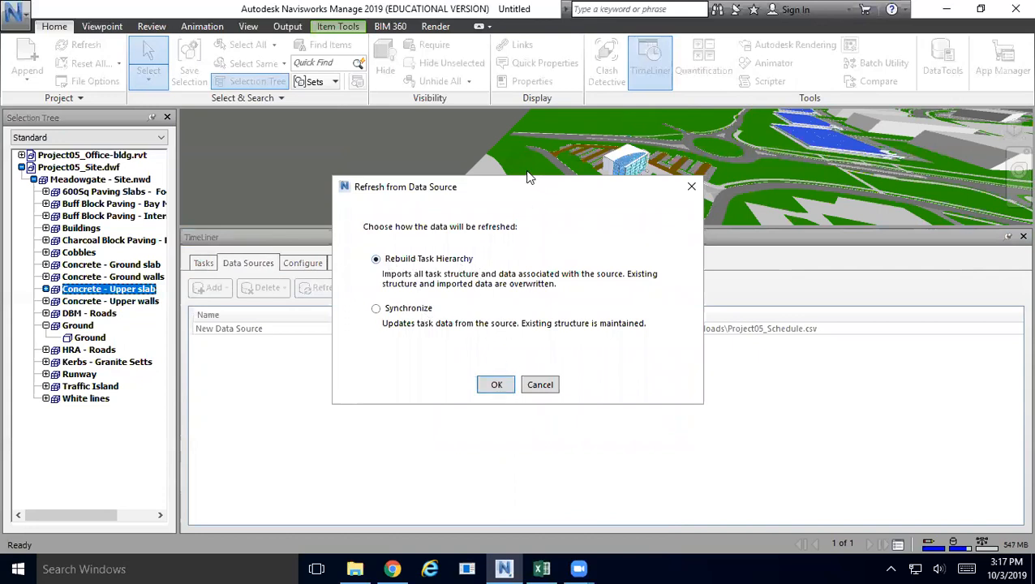
pyautogui.moveTo(507, 184); pyautogui.dragTo(712, 186)
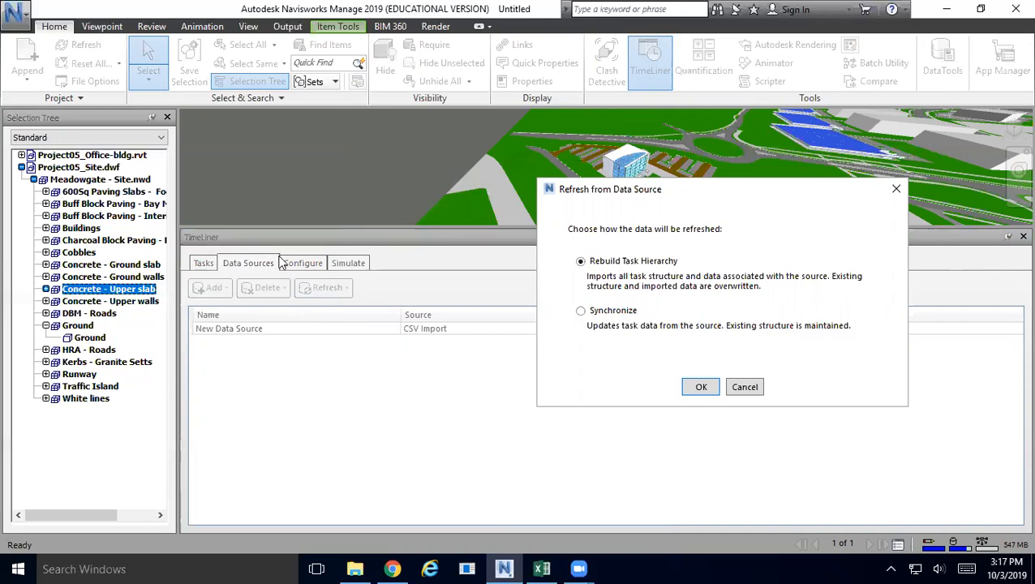
pyautogui.click(750, 390)
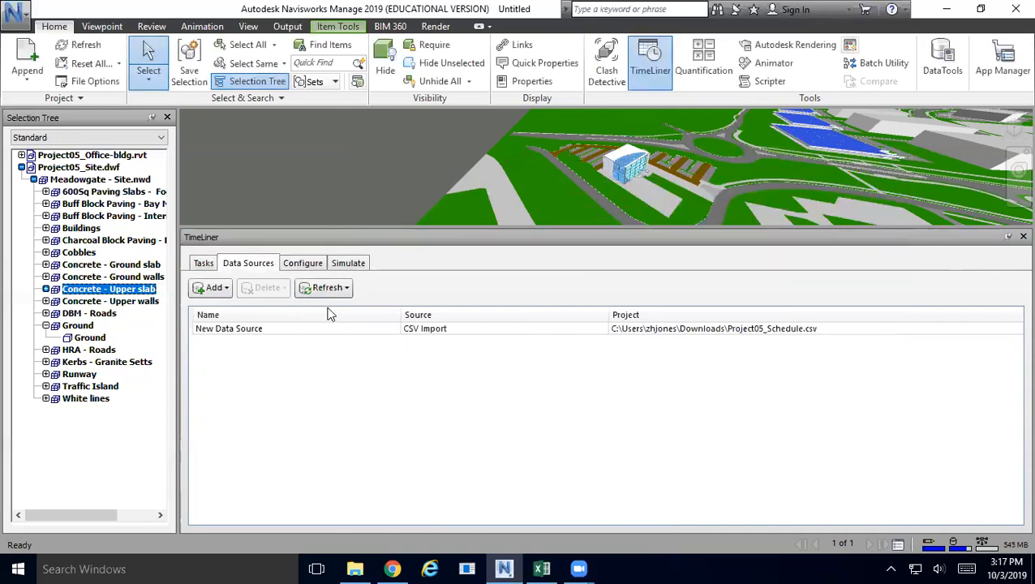
pyautogui.click(207, 265)
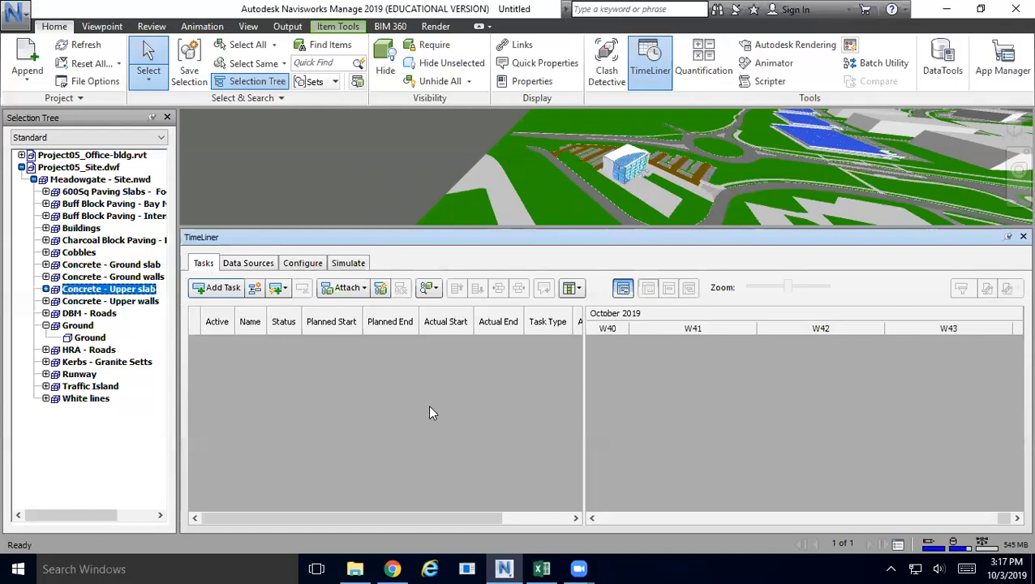
# Step: Refresh all data sources with Rebuild Task Hierarchy to import the schedule tasks, and dismiss the notice about the imported data
pyautogui.click(248, 263)
pyautogui.click(322, 288)
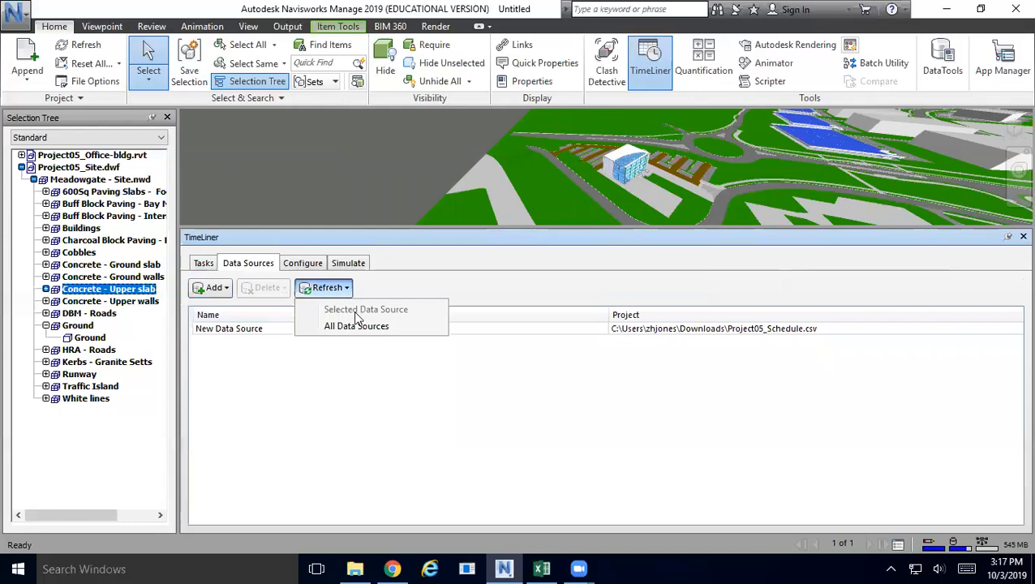
pyautogui.click(353, 327)
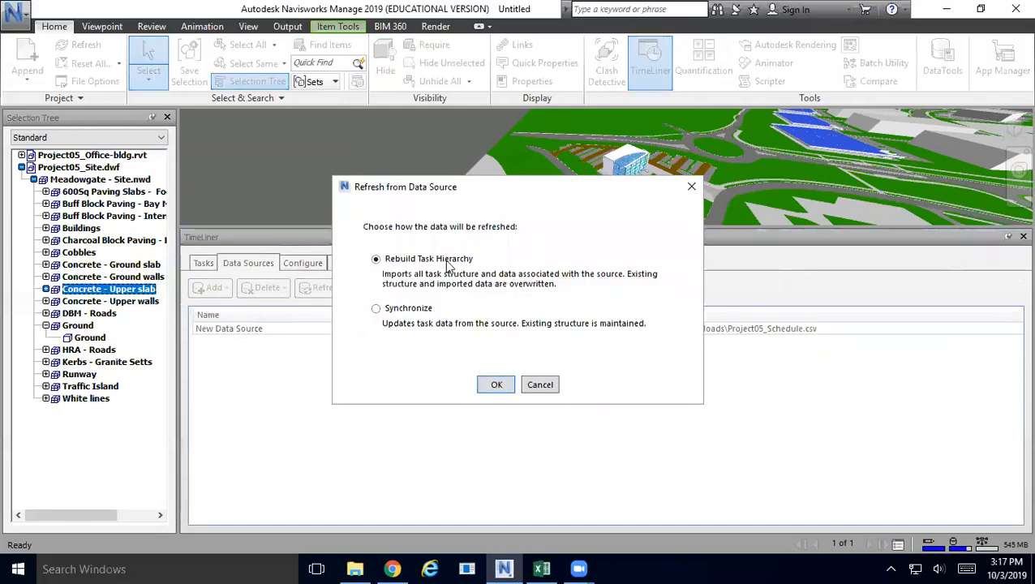
pyautogui.click(497, 387)
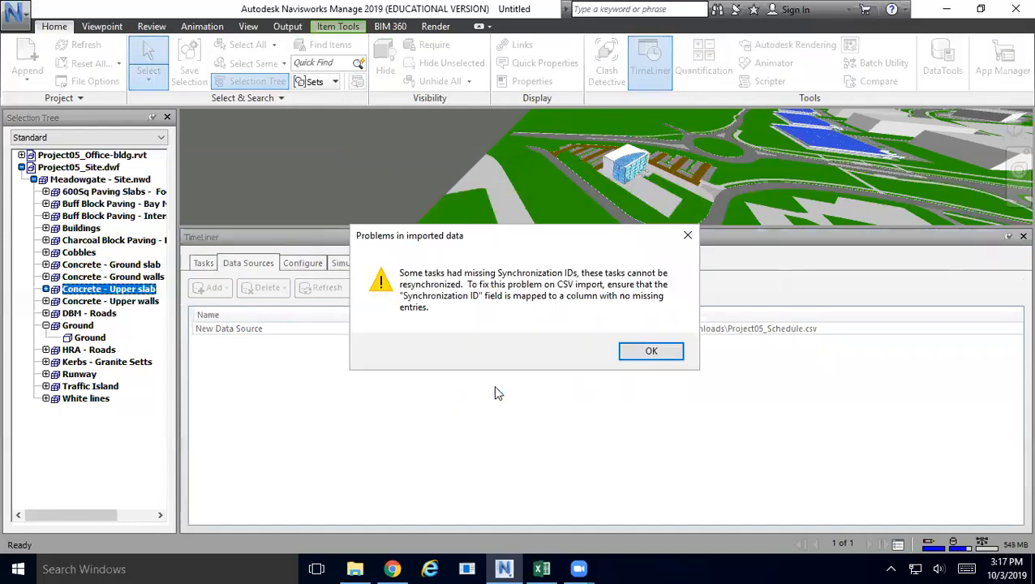
pyautogui.click(651, 350)
# Step: Review the imported tasks' dates and their Gantt bars from February 2015, and select the Site Work task
pyautogui.click(204, 263)
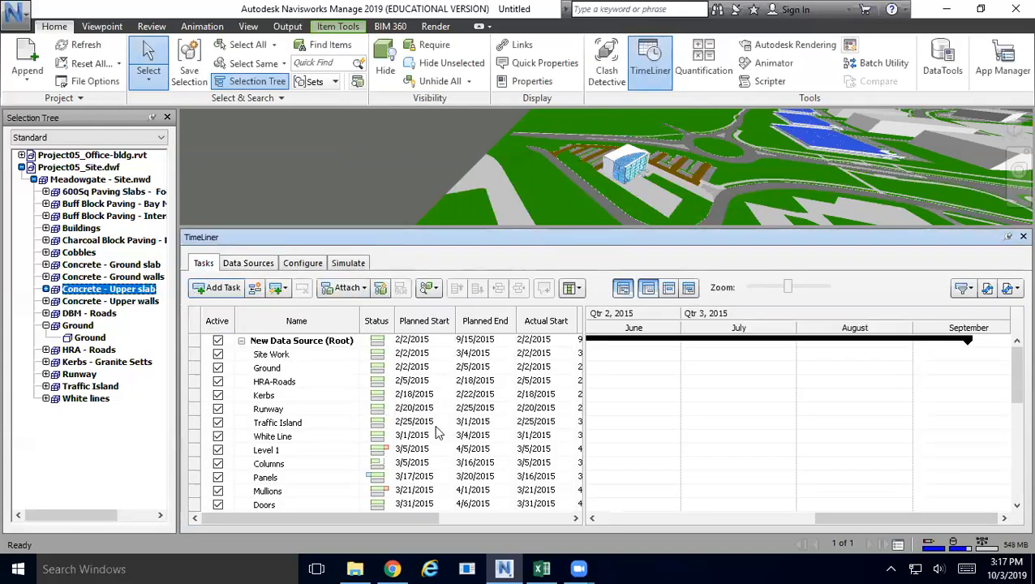
pyautogui.moveTo(397, 522); pyautogui.dragTo(440, 521)
pyautogui.moveTo(909, 518); pyautogui.dragTo(689, 517)
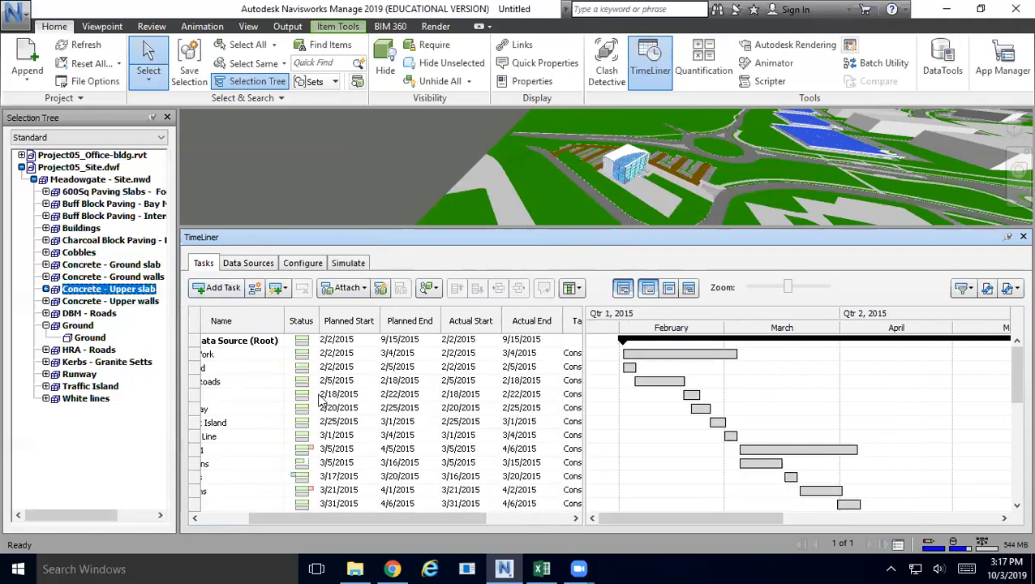
pyautogui.moveTo(356, 520); pyautogui.dragTo(284, 518)
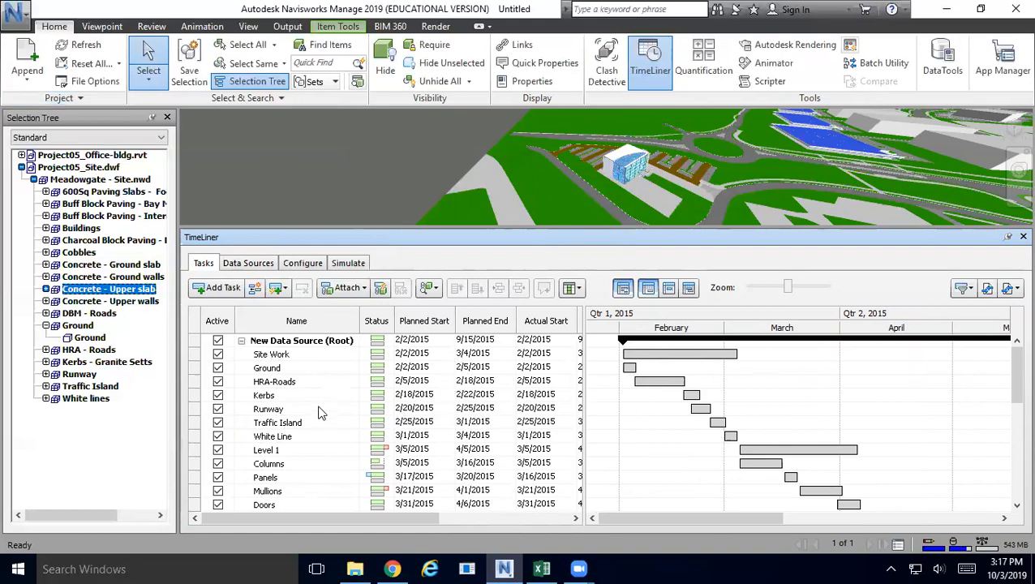
pyautogui.click(271, 357)
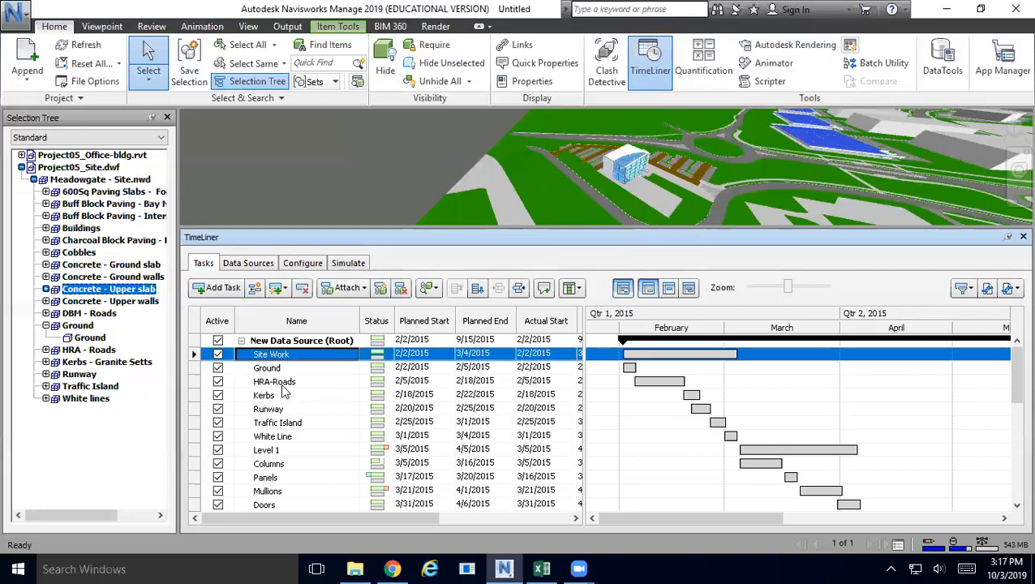
# Step: Indent the tasks from Ground through White Line so they become subtasks of Site Work
pyautogui.click(278, 369)
pyautogui.click(292, 385)
pyautogui.click(290, 397)
pyautogui.click(291, 410)
pyautogui.click(292, 424)
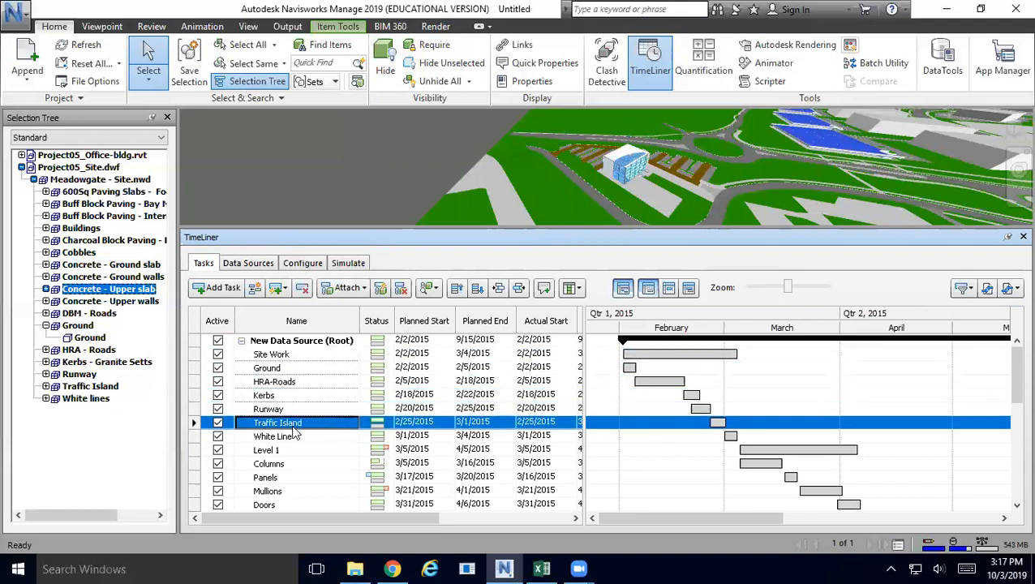
pyautogui.click(294, 438)
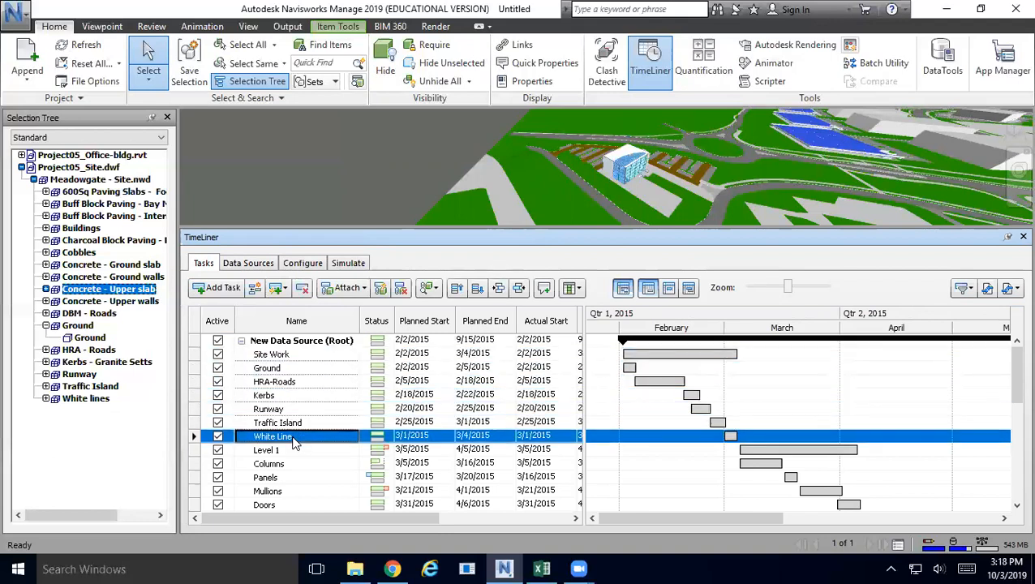
pyautogui.keyDown('shift'); pyautogui.click(268, 369); pyautogui.keyUp('shift')
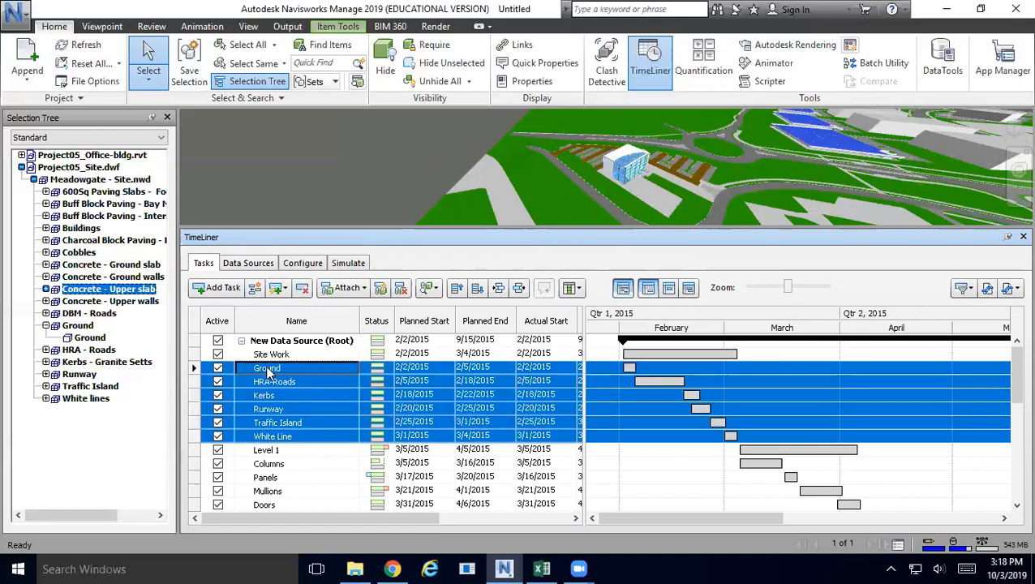
pyautogui.click(498, 290)
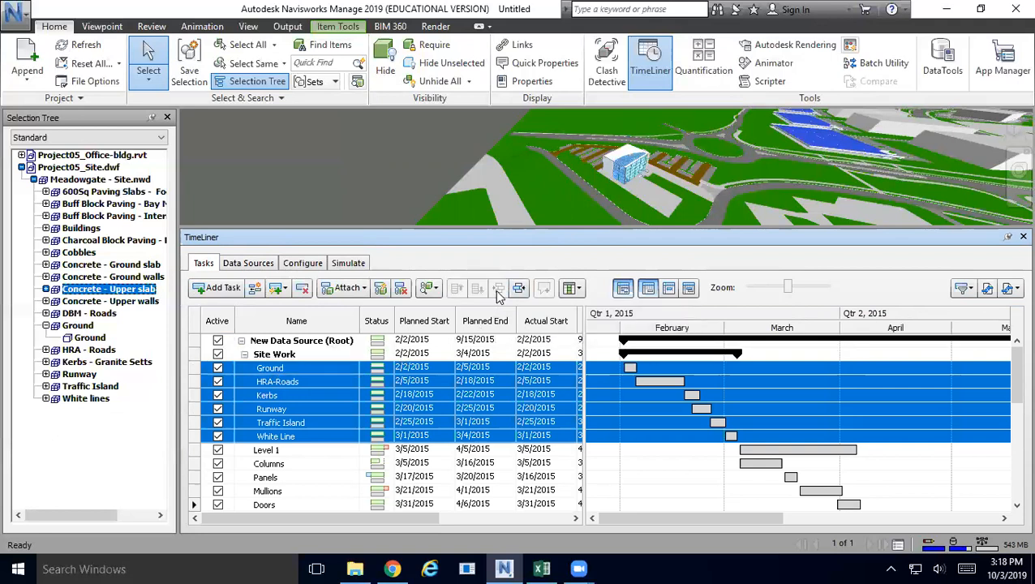
# Step: Outdent the tasks from Ground through White Line, and indent them under Site Work again
pyautogui.moveTo(701, 358)
pyautogui.click(518, 289)
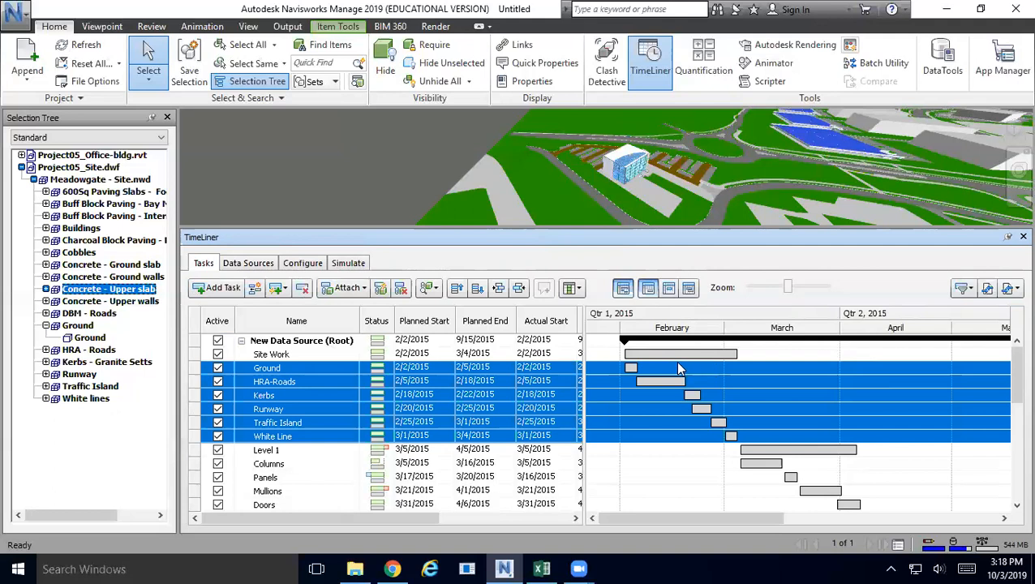
pyautogui.click(500, 291)
pyautogui.moveTo(665, 361)
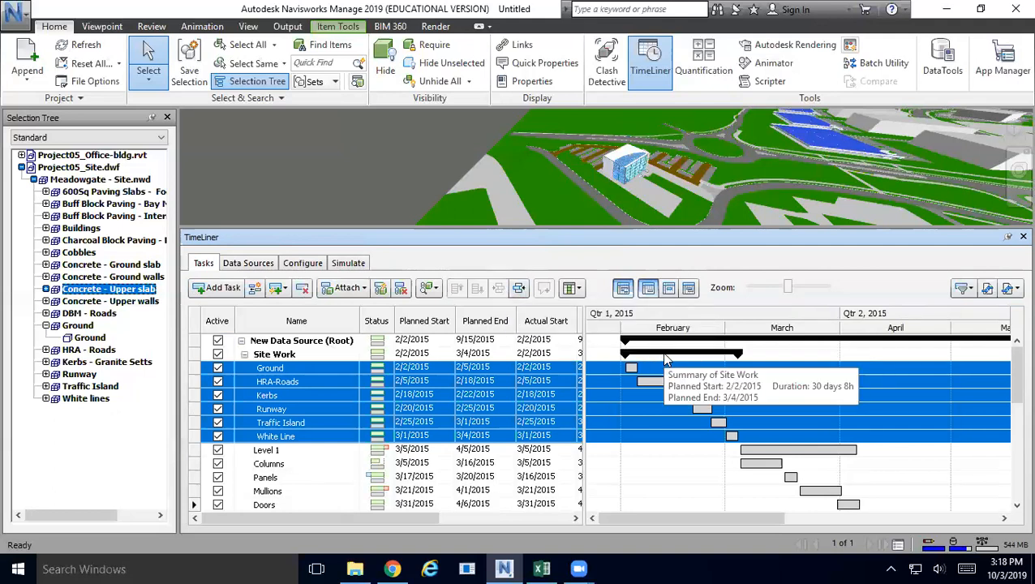
# Step: Collapse and expand the Site Work group several times to check its subtasks
pyautogui.click(245, 356)
pyautogui.click(245, 356)
pyautogui.click(245, 356)
pyautogui.click(245, 357)
pyautogui.click(244, 356)
pyautogui.click(243, 357)
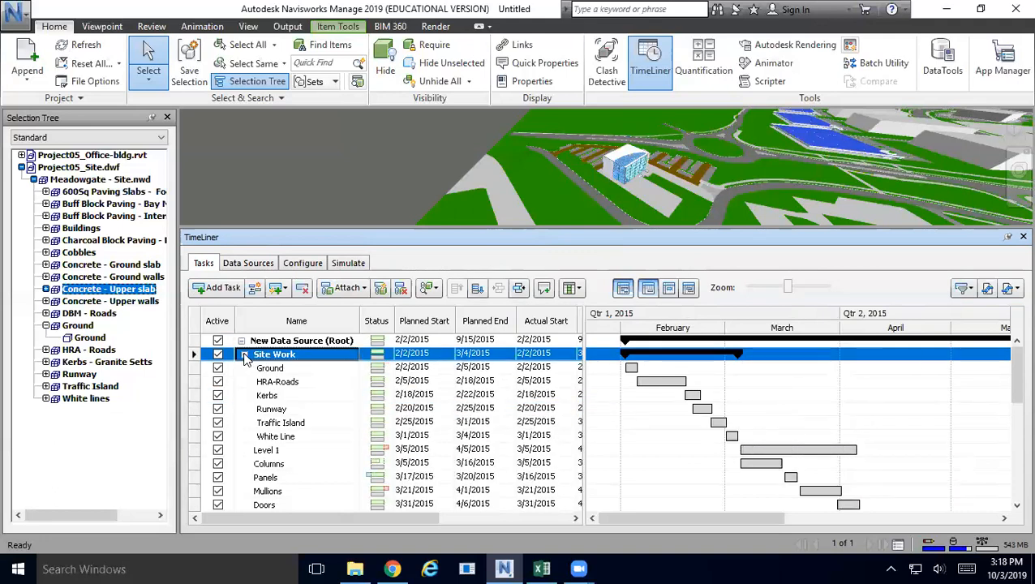
# Step: Indent the tasks from Columns through Walls below Level 1 so they become its subtasks
pyautogui.scroll(-1, 382, 430)
pyautogui.click(275, 411)
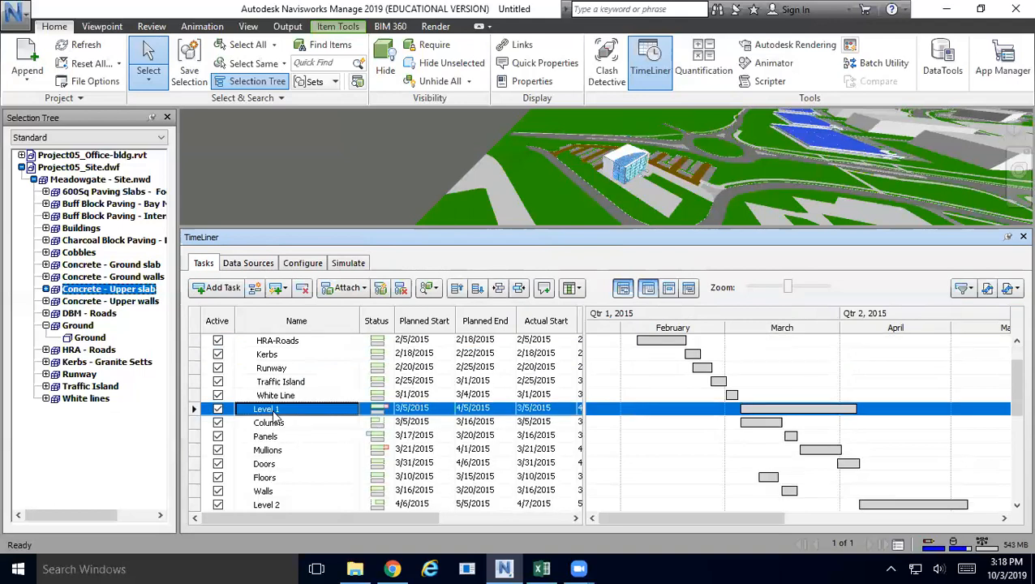
pyautogui.click(276, 423)
pyautogui.scroll(-1, 288, 458)
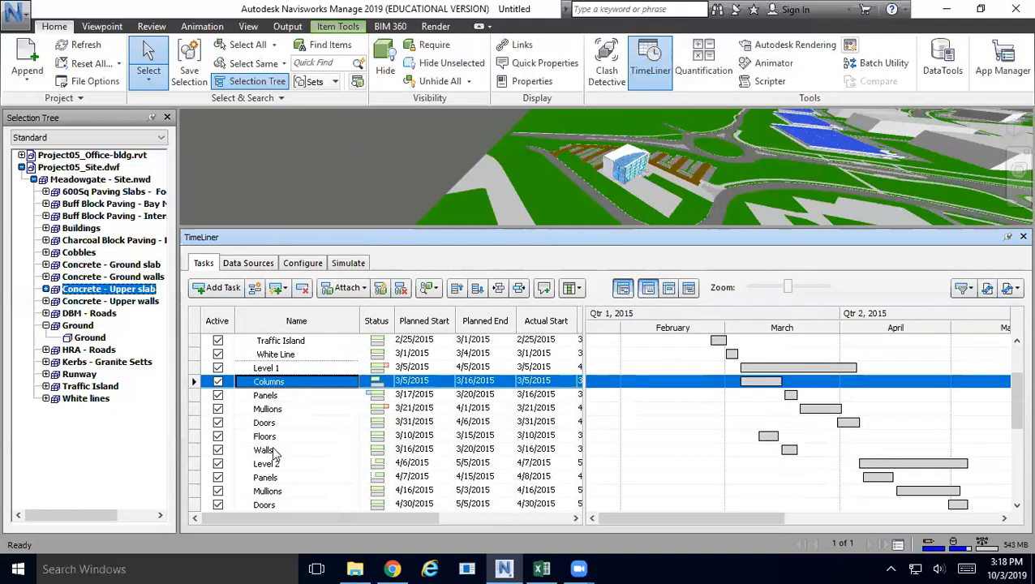
pyautogui.keyDown('shift'); pyautogui.click(274, 451); pyautogui.keyUp('shift')
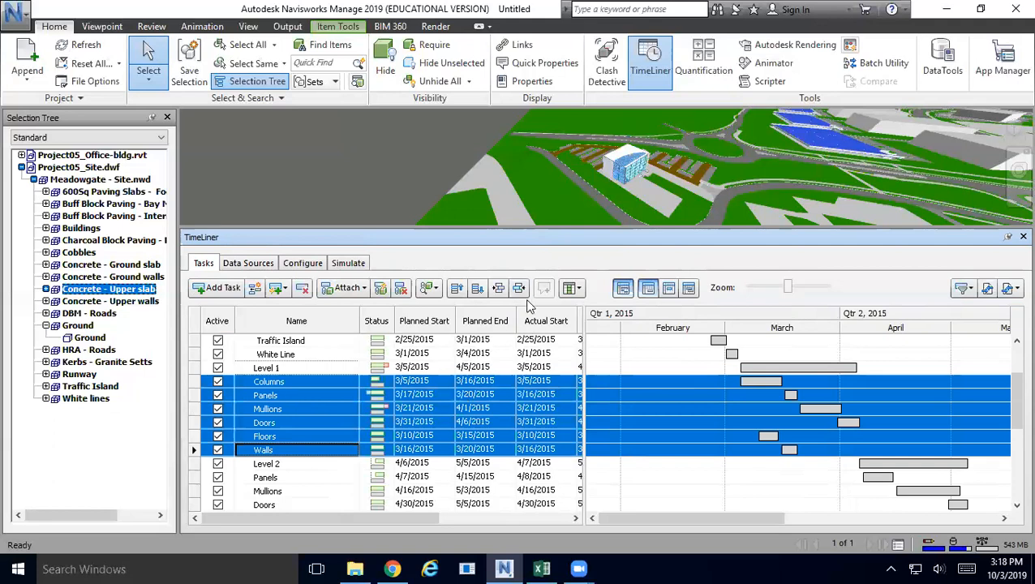
pyautogui.click(498, 289)
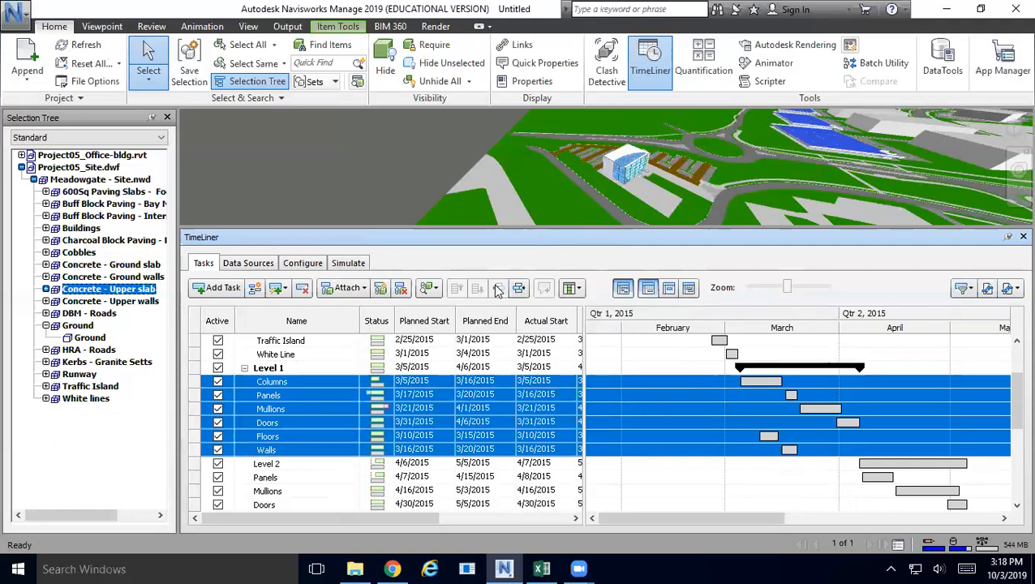
# Step: Indent the tasks from Panels through Walls below Level 2 so they become its subtasks
pyautogui.click(273, 479)
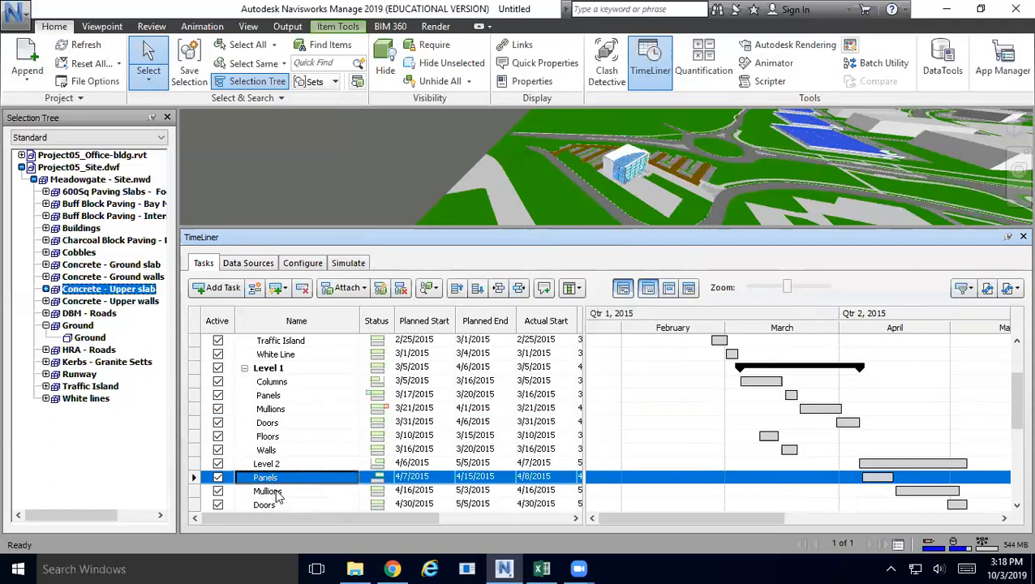
pyautogui.scroll(-4, 278, 463)
pyautogui.scroll(1, 283, 434)
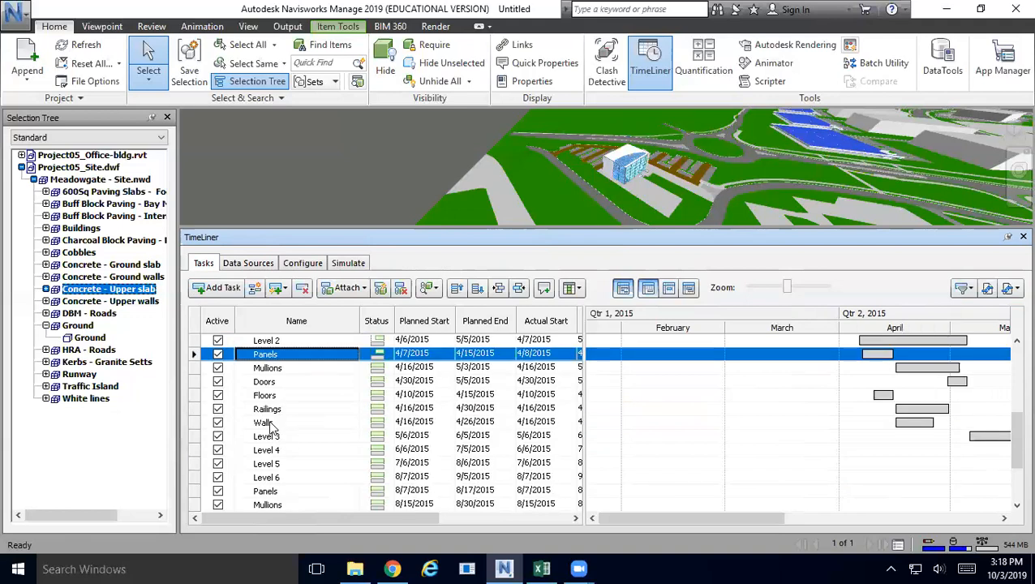
pyautogui.keyDown('shift'); pyautogui.click(276, 423); pyautogui.keyUp('shift')
pyautogui.click(499, 290)
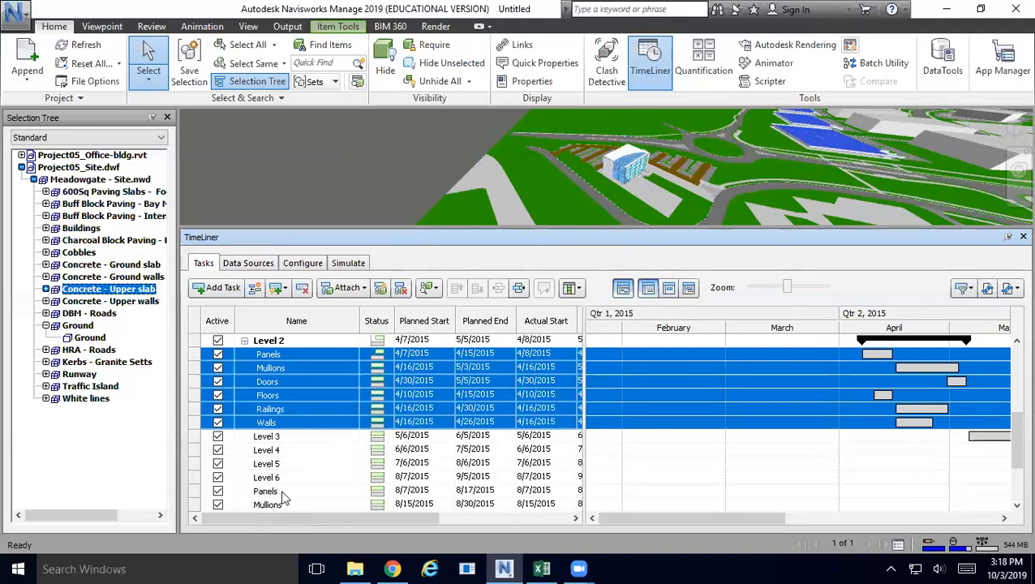
# Step: Outdent the Panels and Mullions tasks that follow Level 6
pyautogui.click(275, 492)
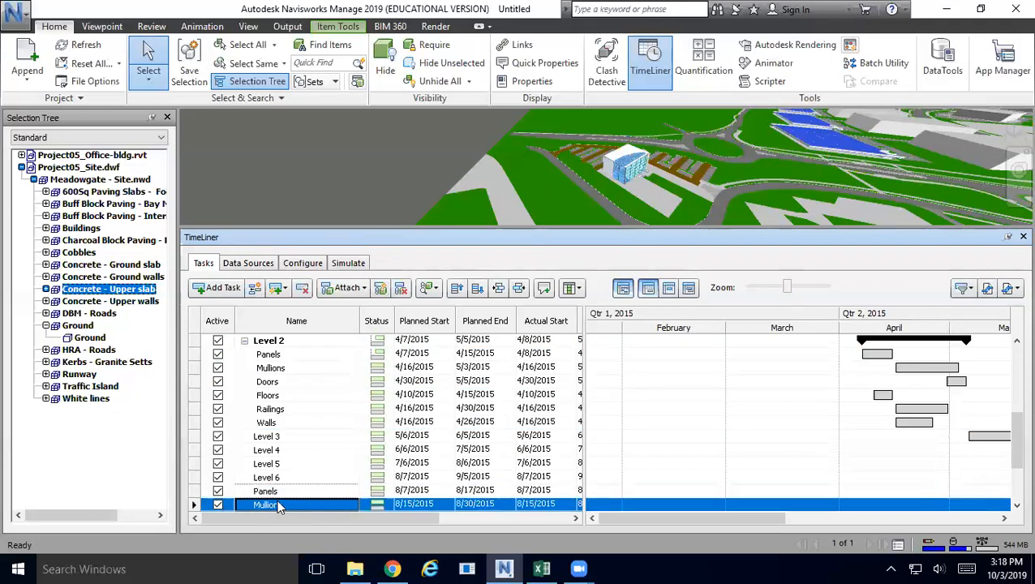
pyautogui.keyDown('shift'); pyautogui.click(277, 503); pyautogui.keyUp('shift')
pyautogui.click(498, 288)
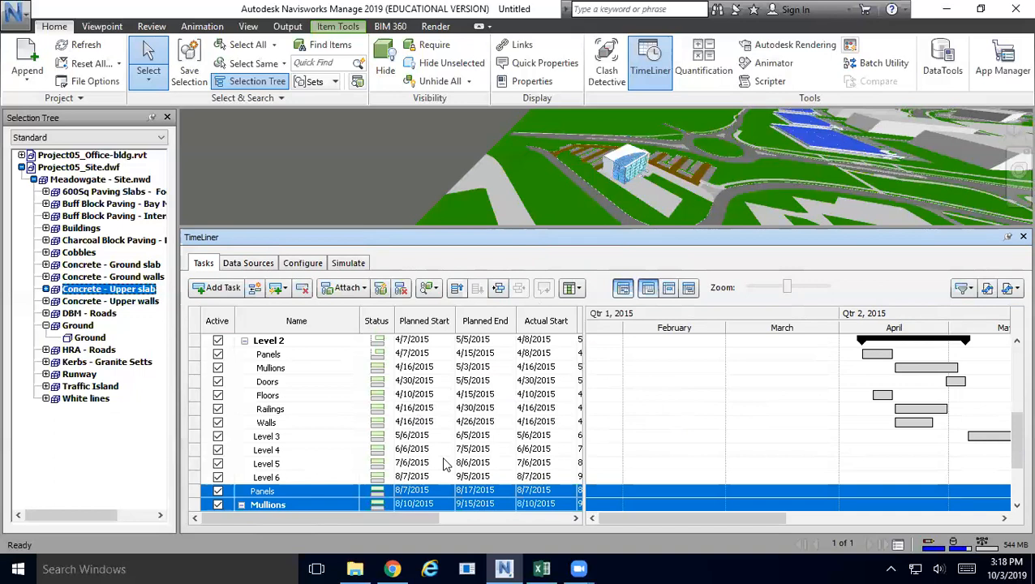
# Step: Try to add a new task at the Level 4 row, and delete the resulting task
pyautogui.scroll(5, 754, 481)
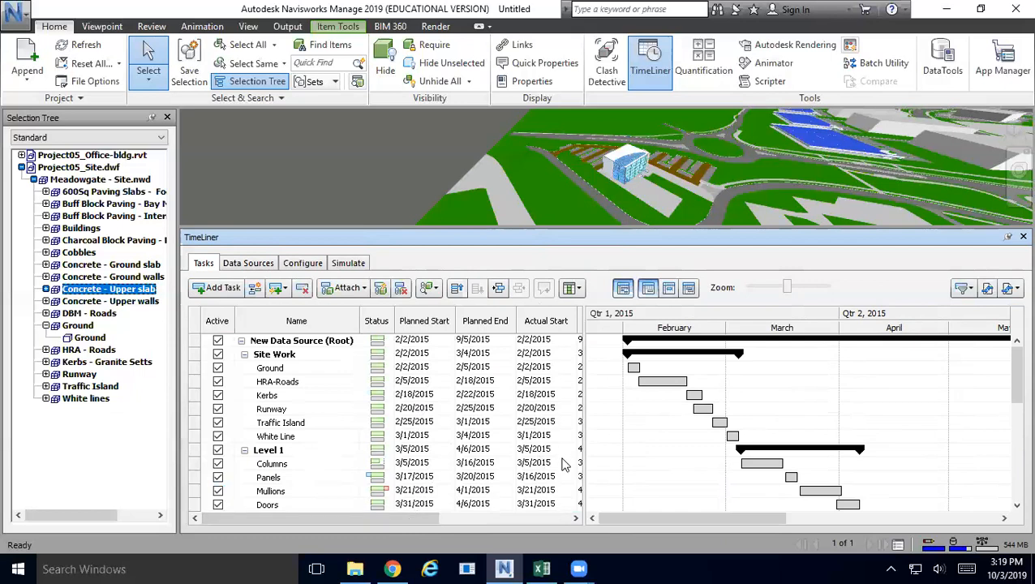
pyautogui.scroll(-4, 334, 445)
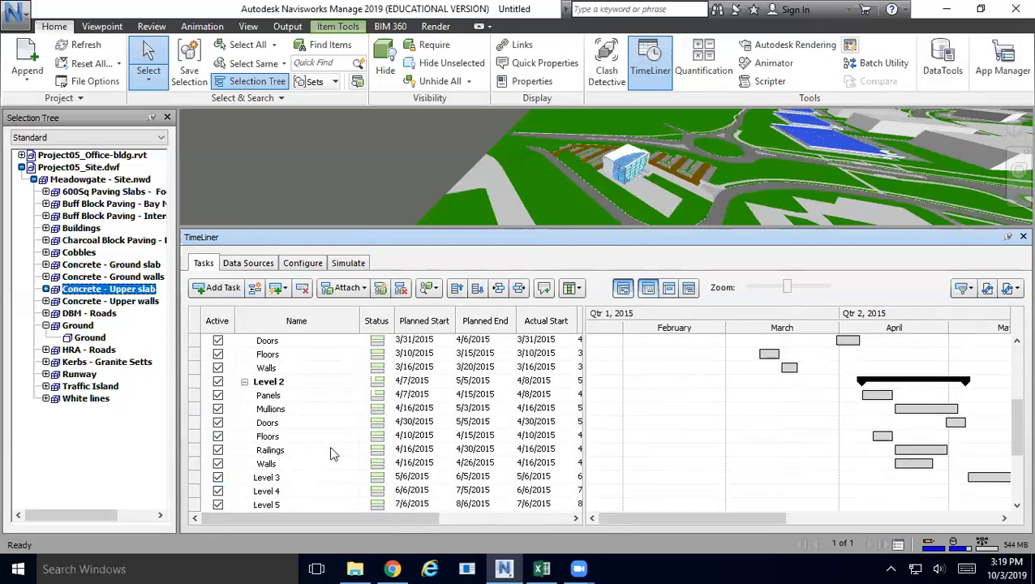
pyautogui.scroll(-2, 331, 453)
pyautogui.click(277, 382)
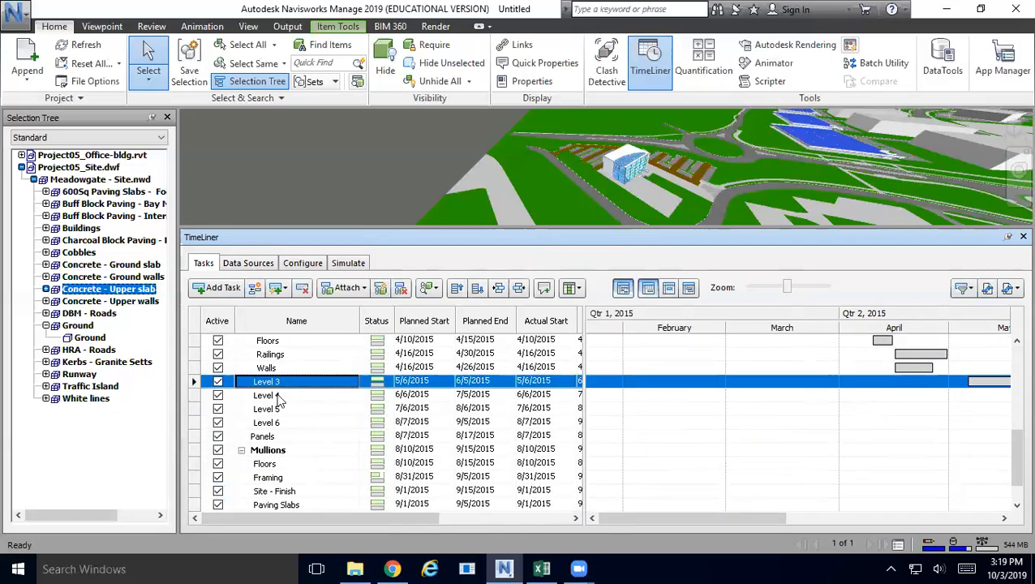
pyautogui.click(277, 395)
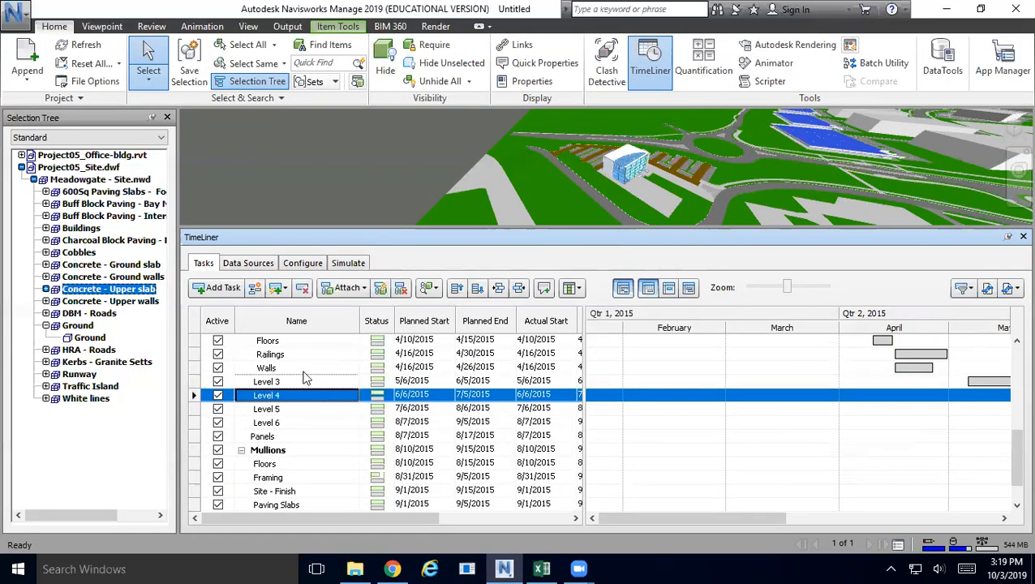
pyautogui.click(217, 289)
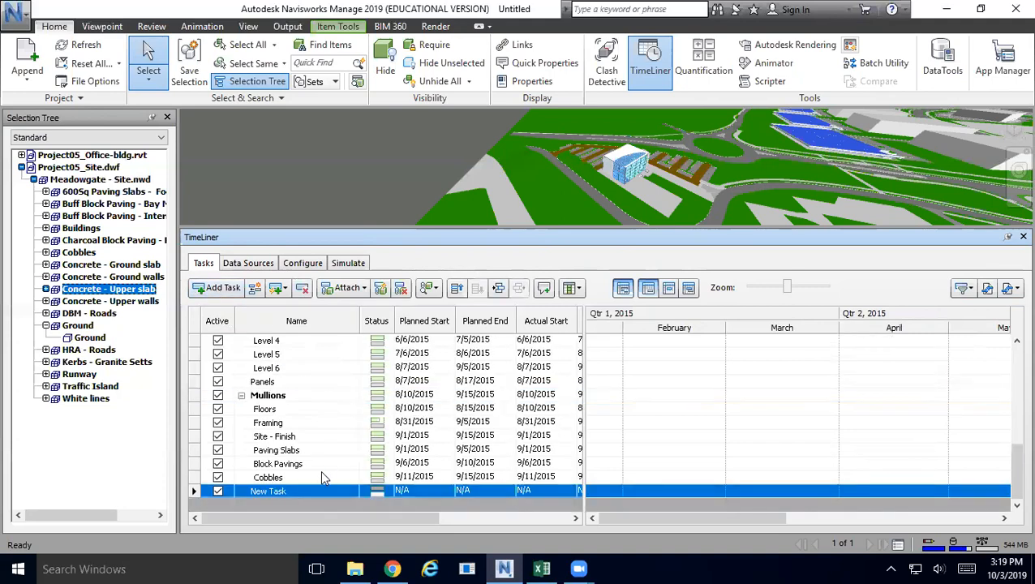
pyautogui.click(273, 493)
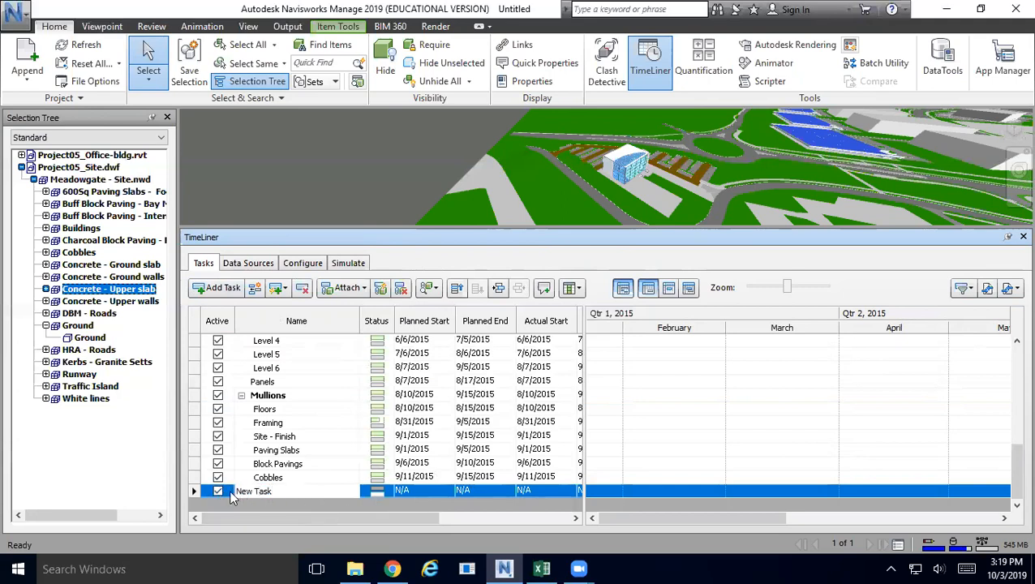
pyautogui.click(479, 492)
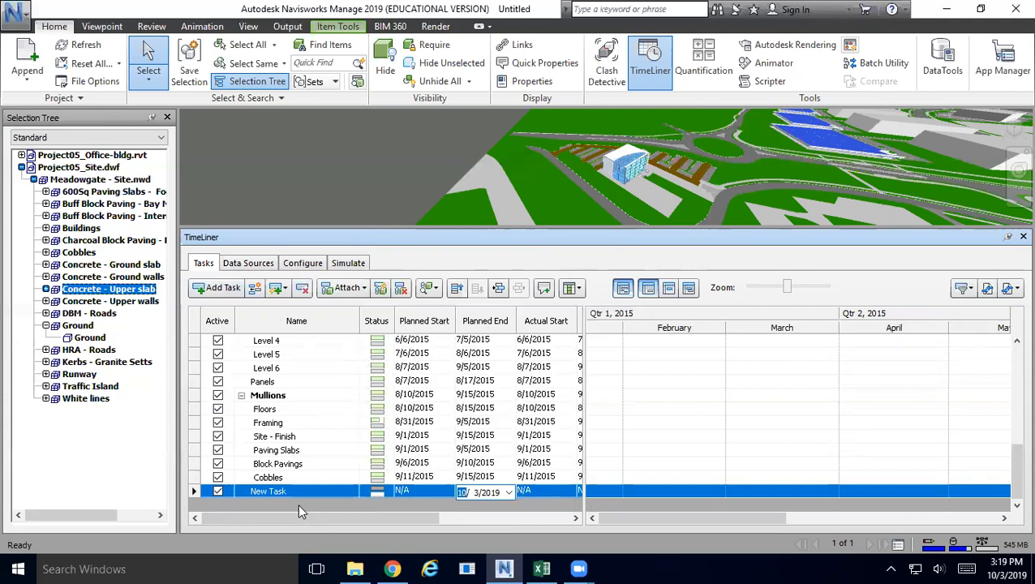
pyautogui.rightClick(260, 492)
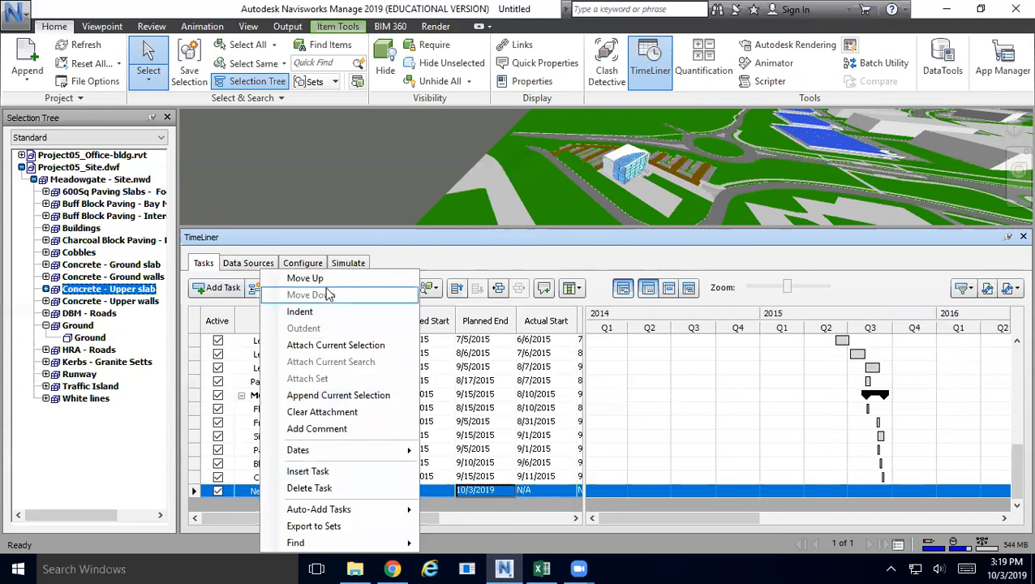
pyautogui.click(310, 488)
# Step: Insert six new tasks between Level 3 and Level 4 in the schedule
pyautogui.scroll(2, 290, 430)
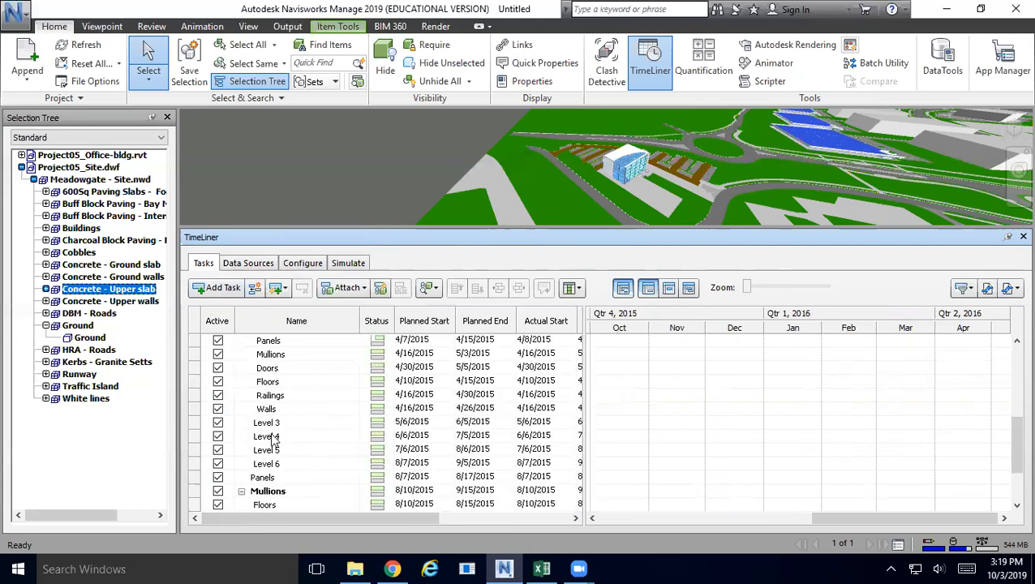
pyautogui.click(268, 437)
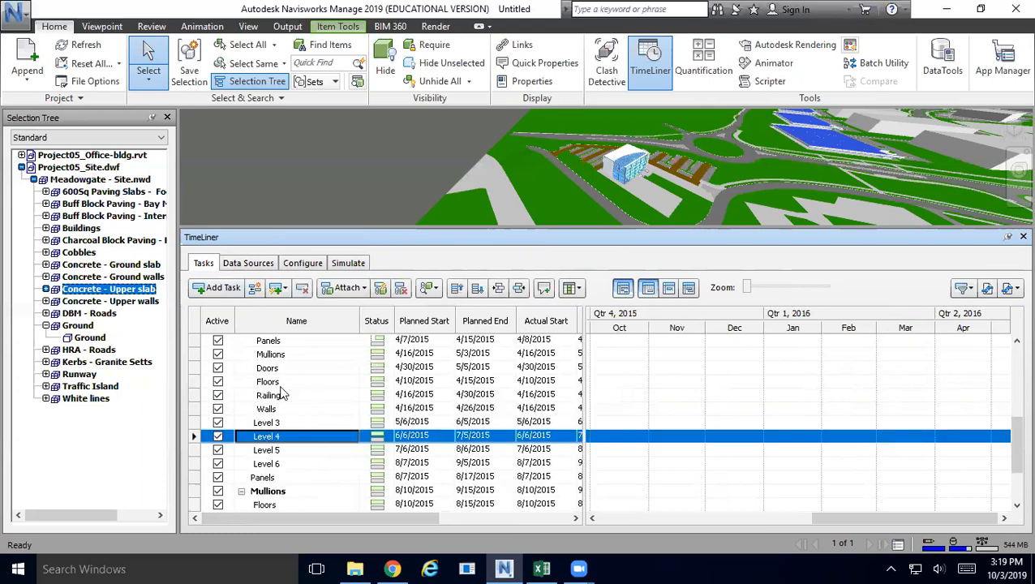
pyautogui.click(255, 291)
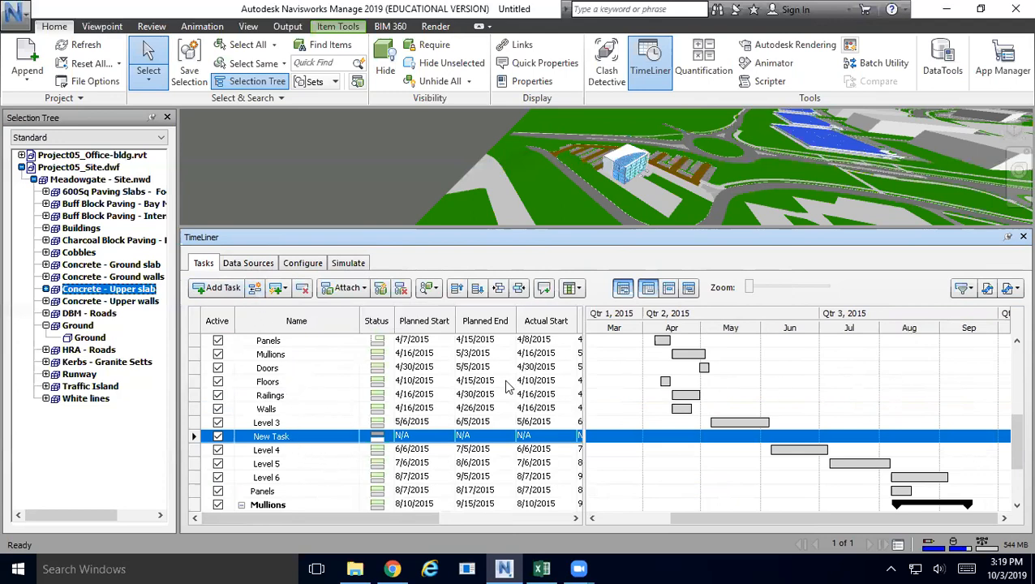
pyautogui.moveTo(1013, 448); pyautogui.dragTo(1014, 401)
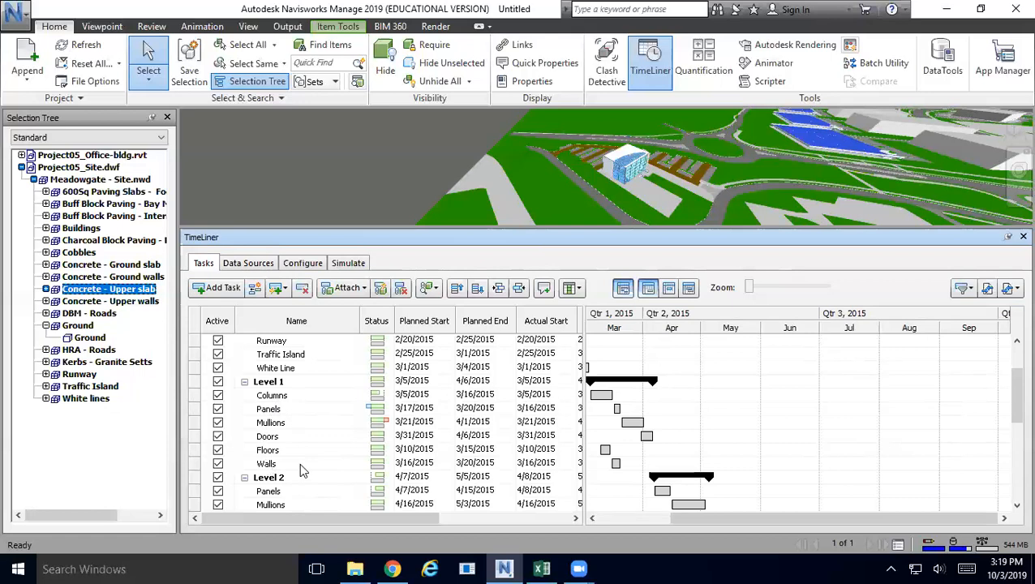
pyautogui.moveTo(1013, 394); pyautogui.dragTo(1014, 459)
pyautogui.click(271, 410)
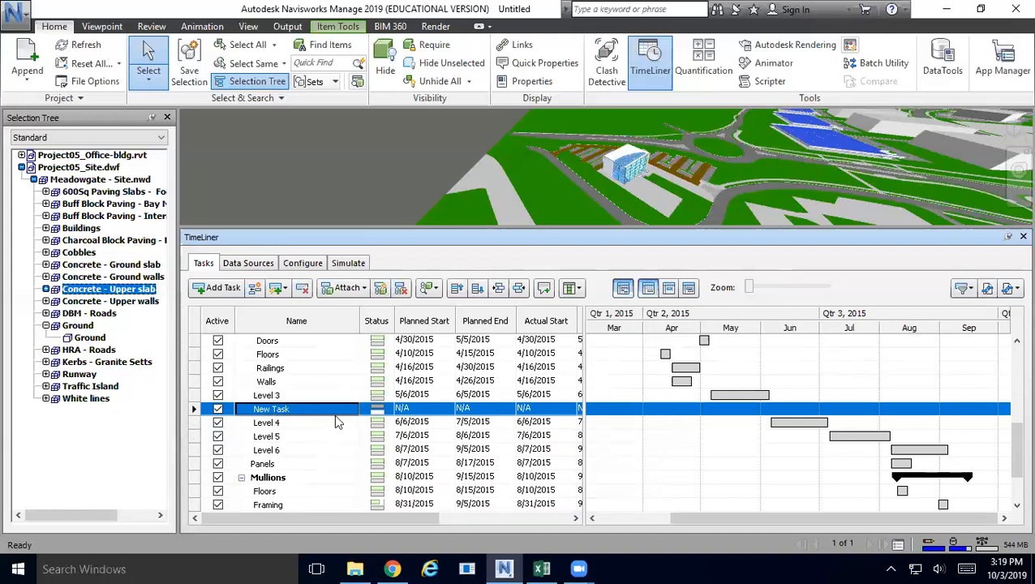
pyautogui.click(258, 296)
pyautogui.click(258, 295)
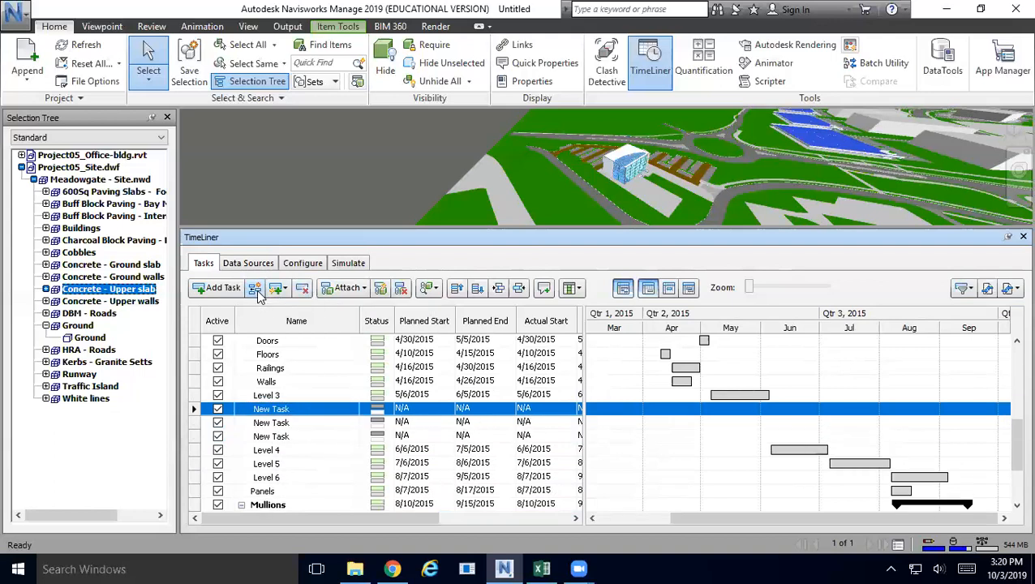
pyautogui.click(258, 296)
pyautogui.click(258, 296)
pyautogui.click(258, 295)
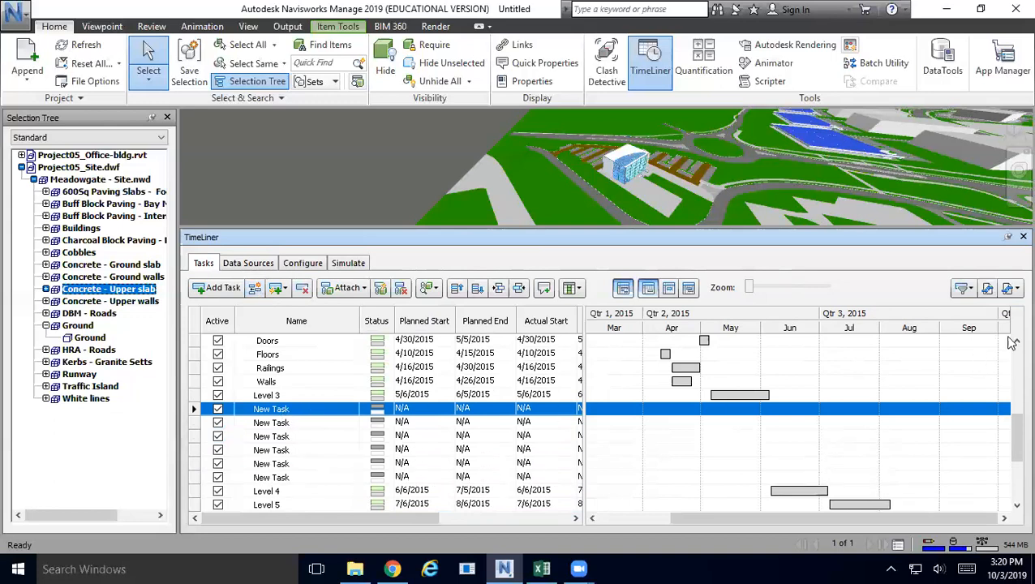
# Step: Enlarge the TimeLiner window to show more task rows, and select the first new task below Level 3
pyautogui.click(815, 210)
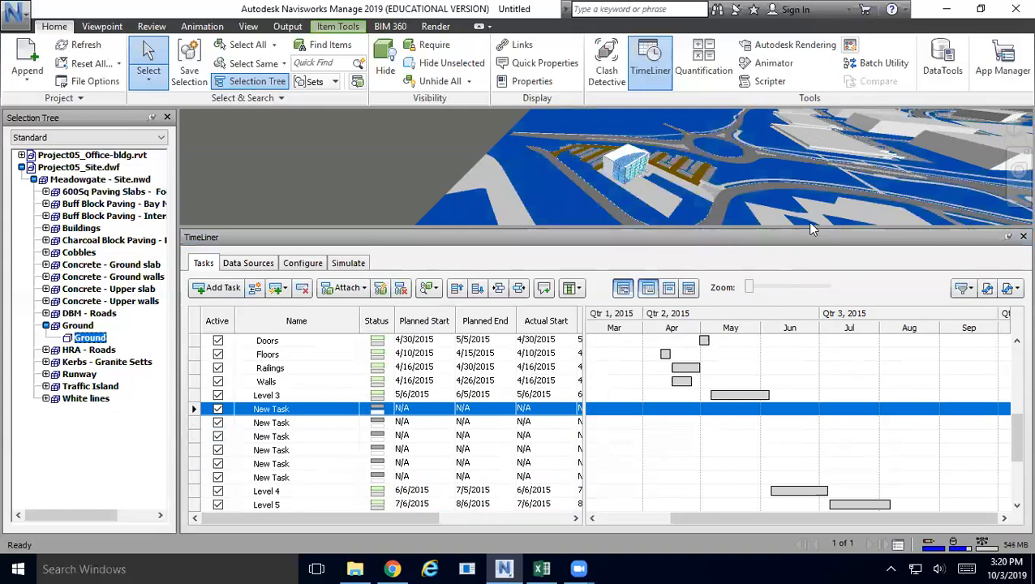
pyautogui.moveTo(807, 228); pyautogui.dragTo(804, 143)
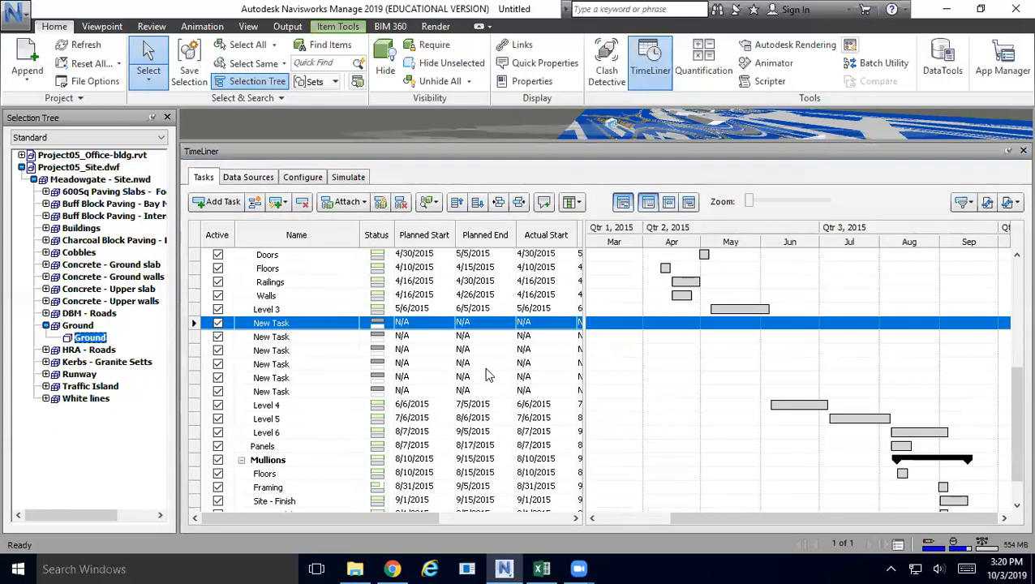
pyautogui.click(1014, 255)
pyautogui.click(1014, 255)
pyautogui.click(1014, 255)
pyautogui.click(1014, 255)
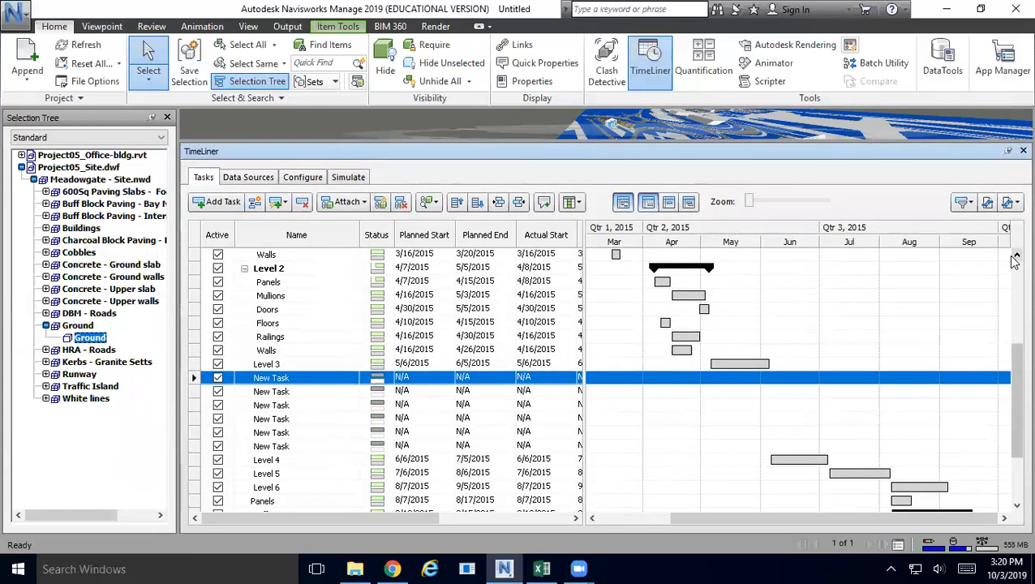
pyautogui.click(280, 379)
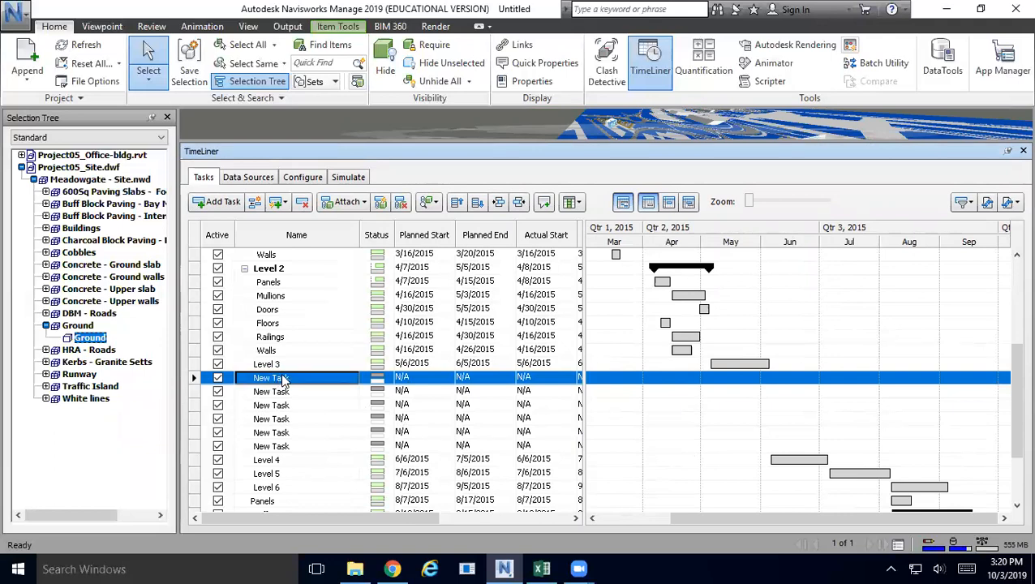
# Step: Name the first two new tasks below Level 3 Panels and mullions
pyautogui.click(284, 379)
pyautogui.write('P')
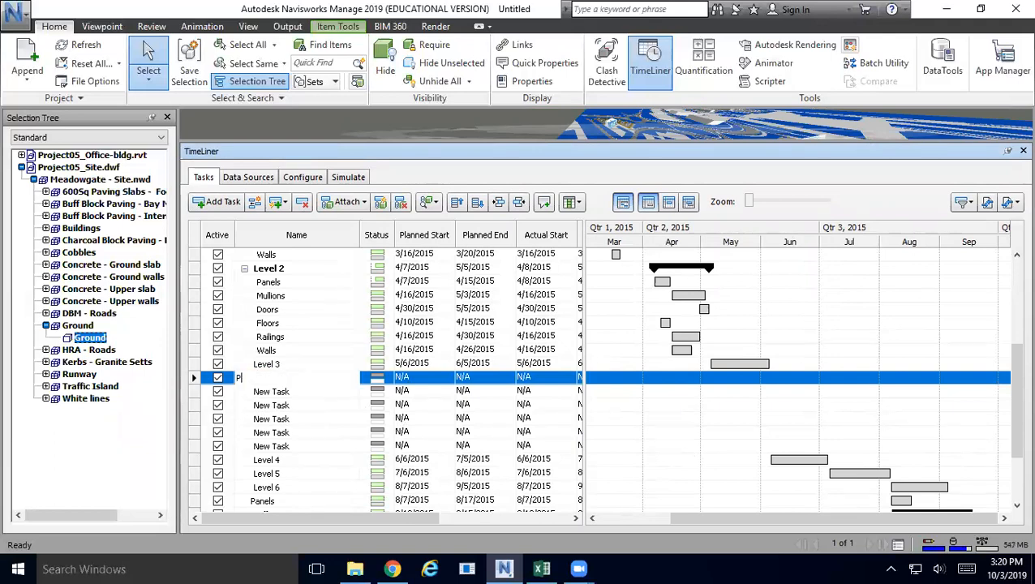
pyautogui.write('anels')
pyautogui.press('Return')
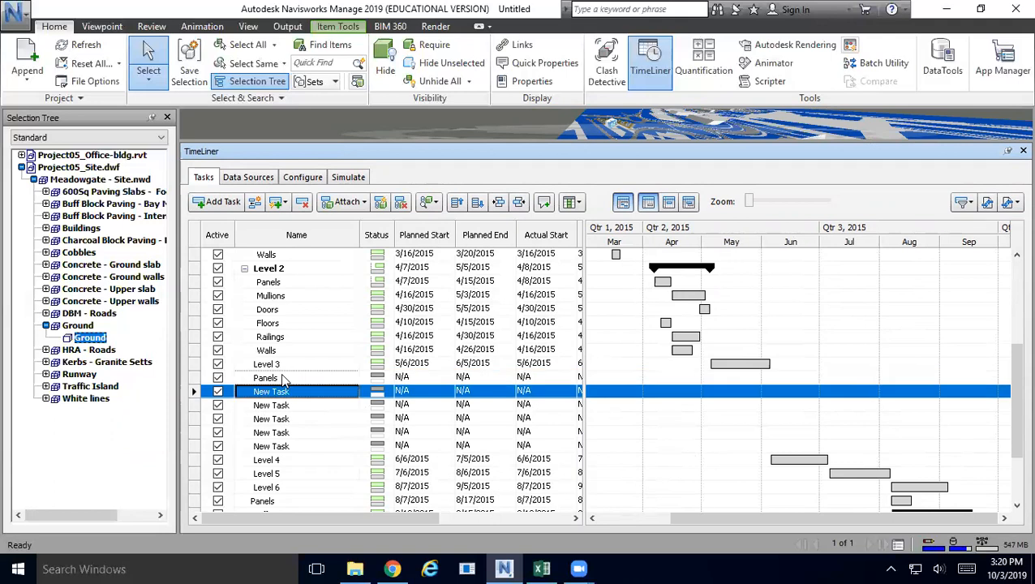
pyautogui.write('mulli')
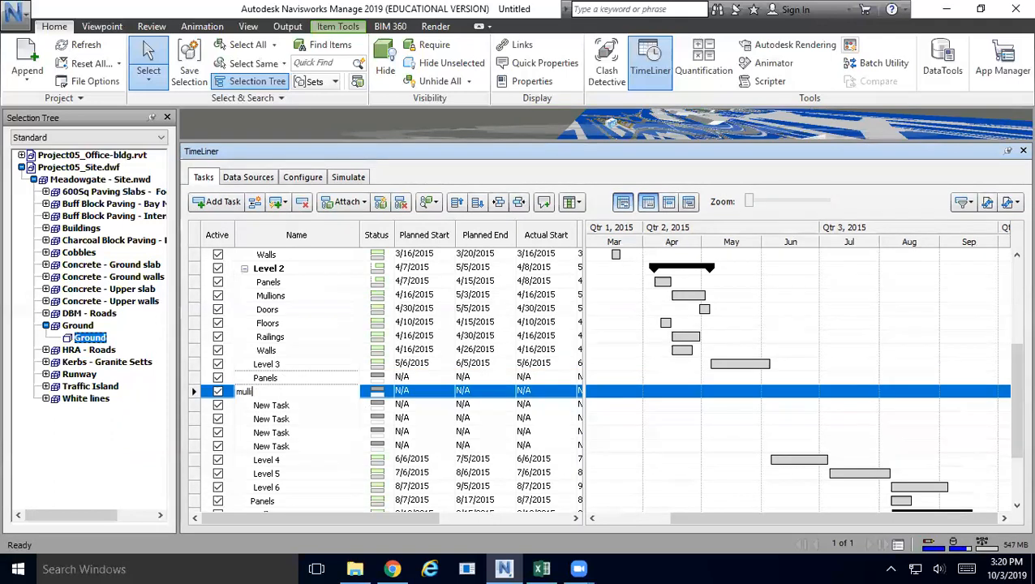
pyautogui.press('BackSpace')
pyautogui.write('ns')
pyautogui.press('Return')
# Step: Name the remaining four new tasks above Level 4 doors, floors, railings and walls
pyautogui.write('doors')
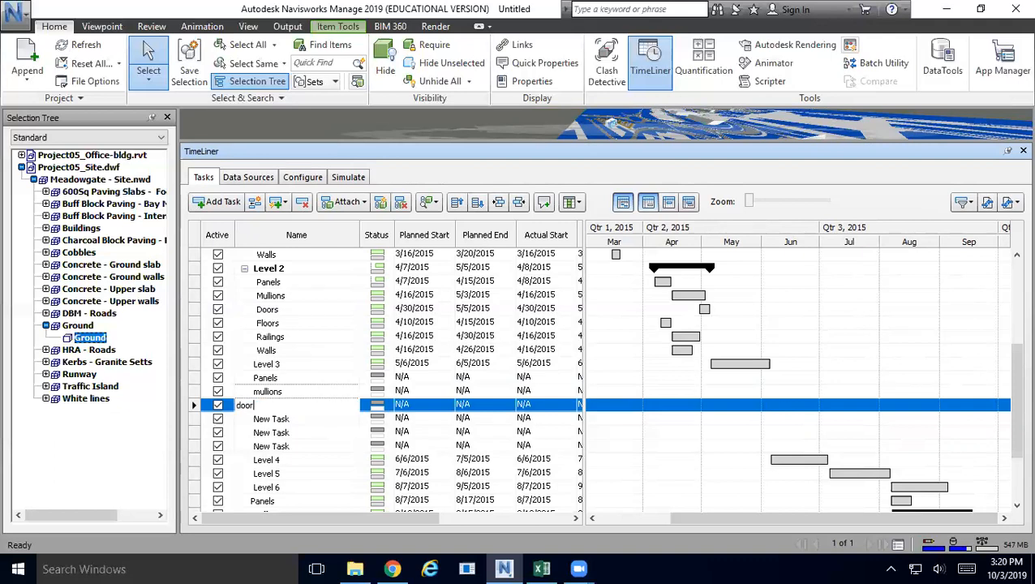
pyautogui.press('Return')
pyautogui.write('floors')
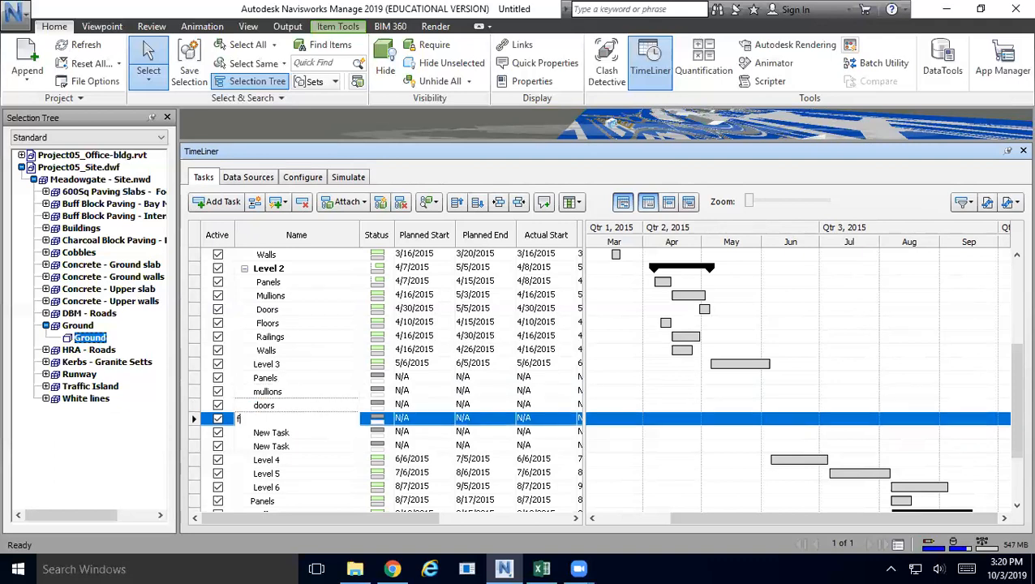
pyautogui.press('Return')
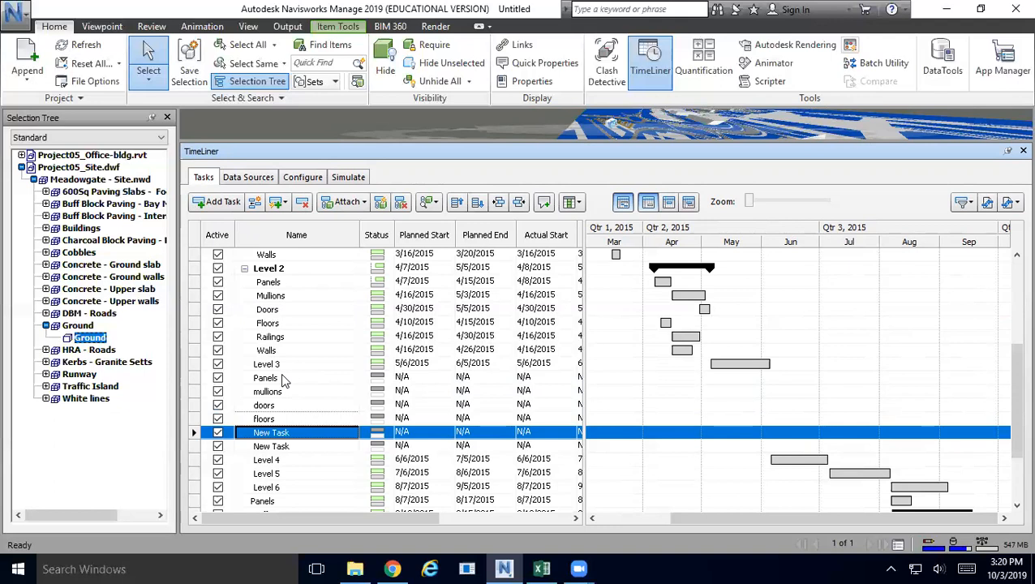
pyautogui.write('railings')
pyautogui.press('Return')
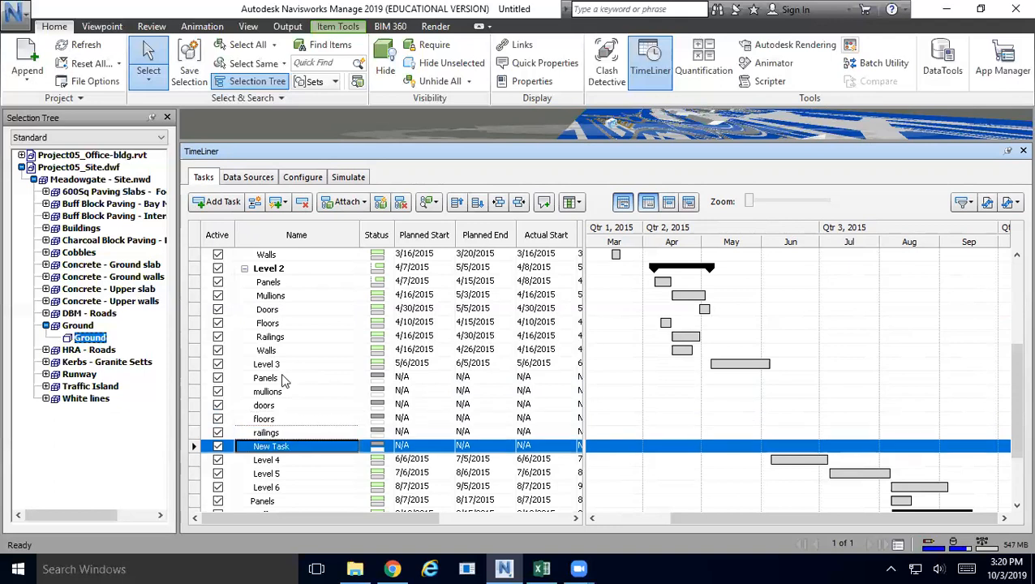
pyautogui.write('walls')
pyautogui.press('Return')
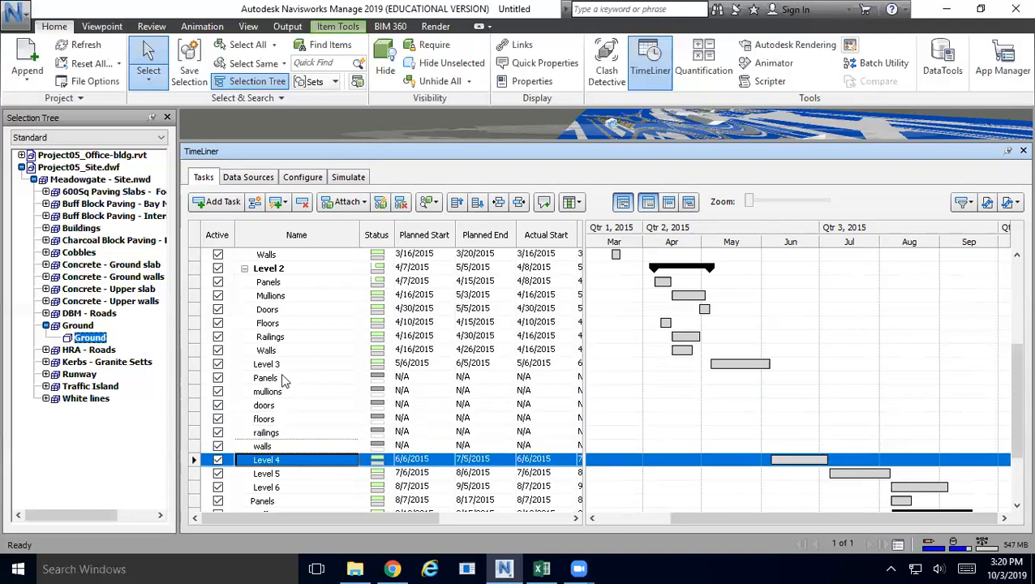
# Step: Insert six new tasks between Level 4 and Level 5 in the schedule
pyautogui.scroll(-3, 282, 378)
pyautogui.click(281, 373)
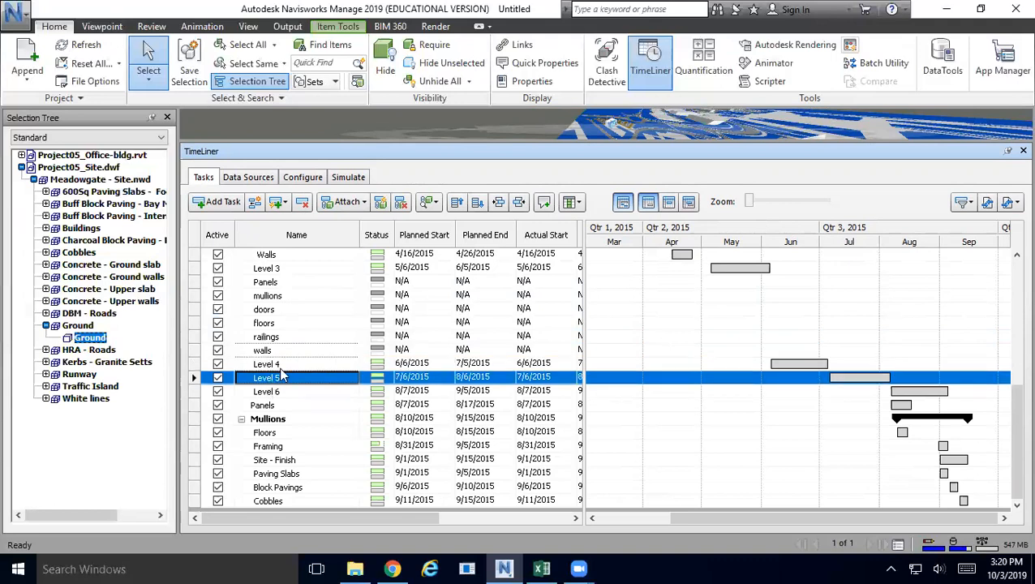
pyautogui.click(255, 202)
pyautogui.click(255, 202)
pyautogui.click(255, 202)
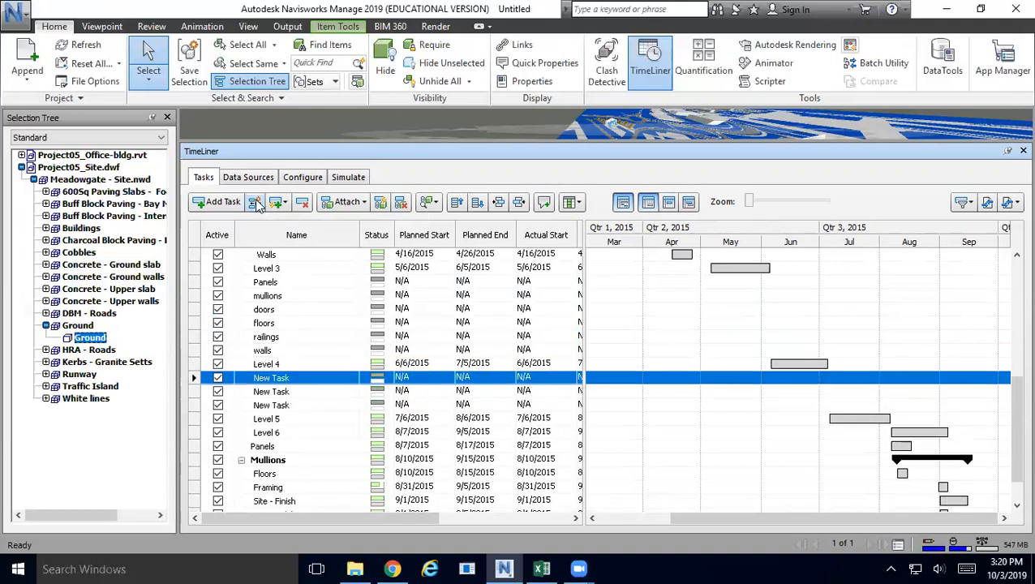
pyautogui.click(255, 202)
pyautogui.click(255, 202)
pyautogui.click(255, 202)
# Step: Name the first two new tasks below Level 4 panels and mullions
pyautogui.click(279, 380)
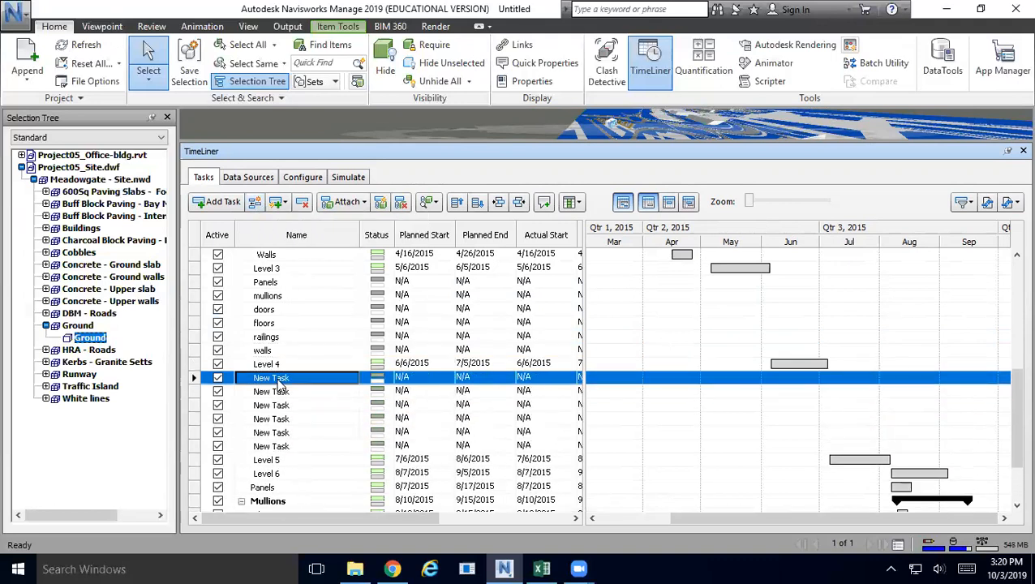
pyautogui.write('oabn')
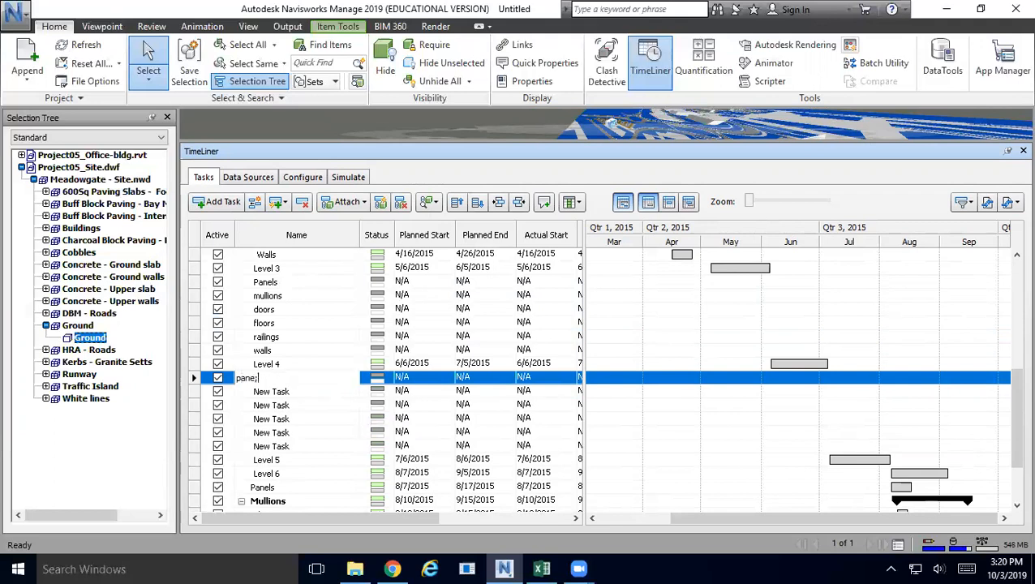
pyautogui.click(279, 389)
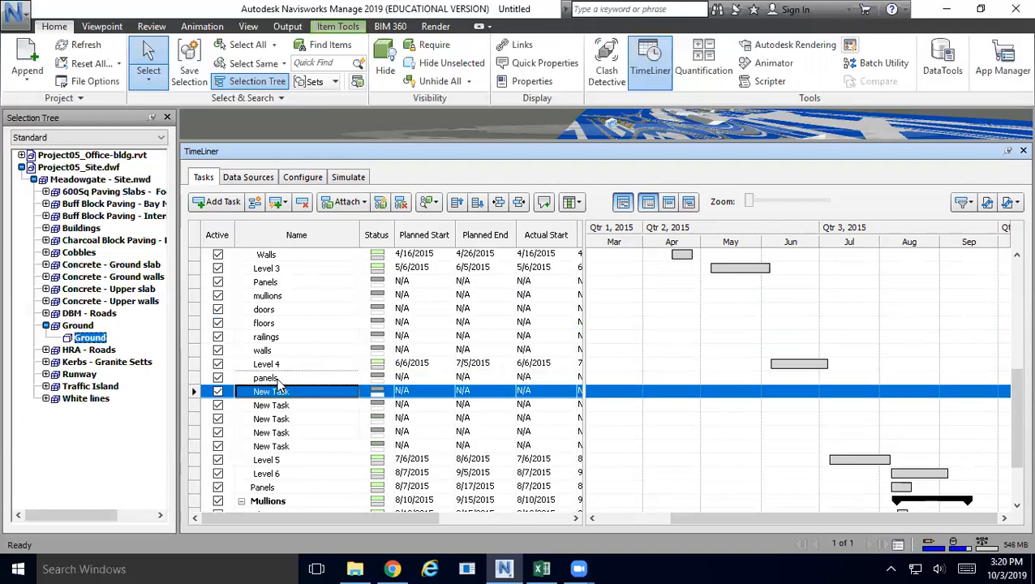
pyautogui.write('mullions')
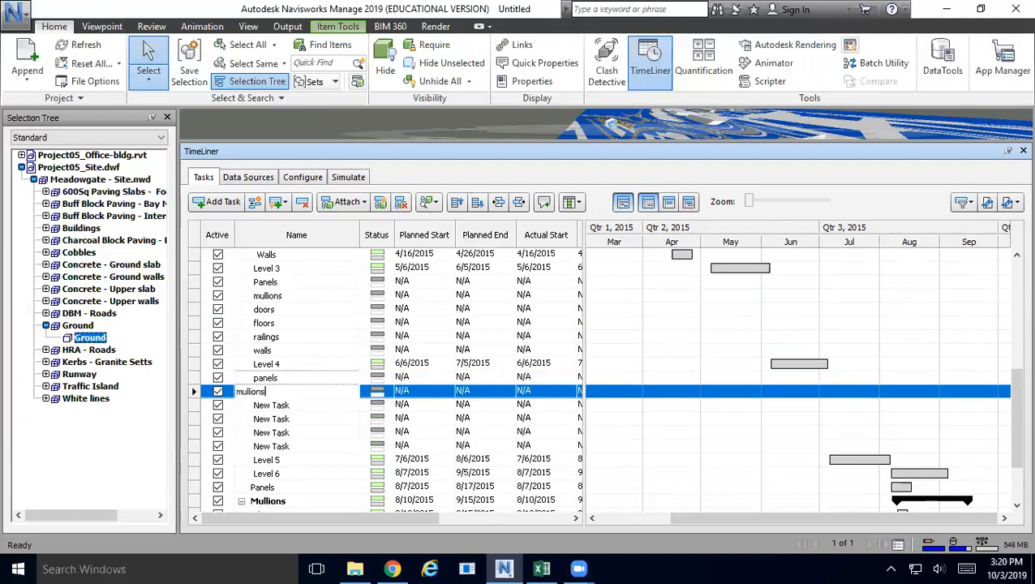
pyautogui.press('Return')
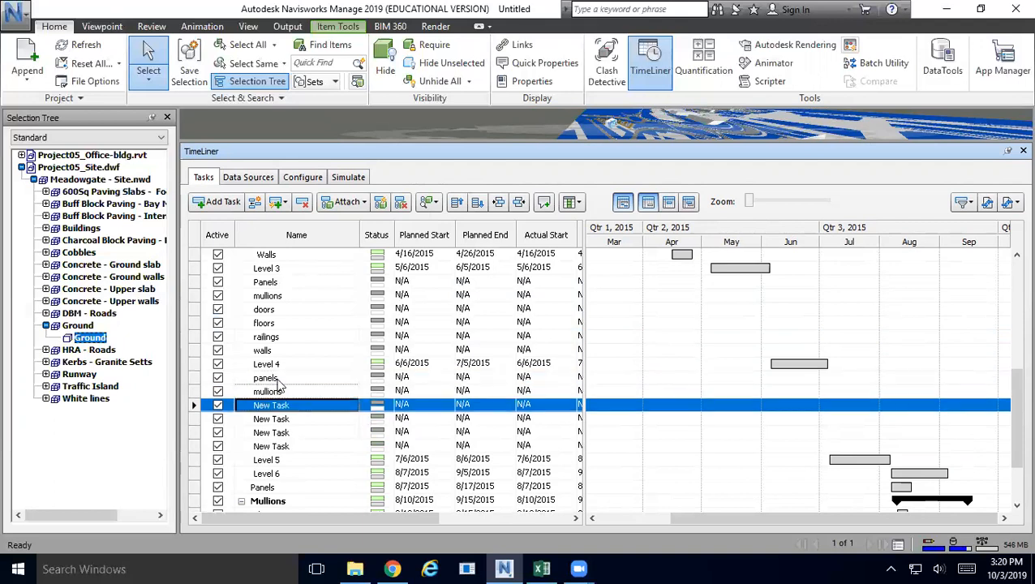
# Step: Name the remaining four new tasks above Level 5 doors, floors, railings and walls
pyautogui.write('doors')
pyautogui.press('Return')
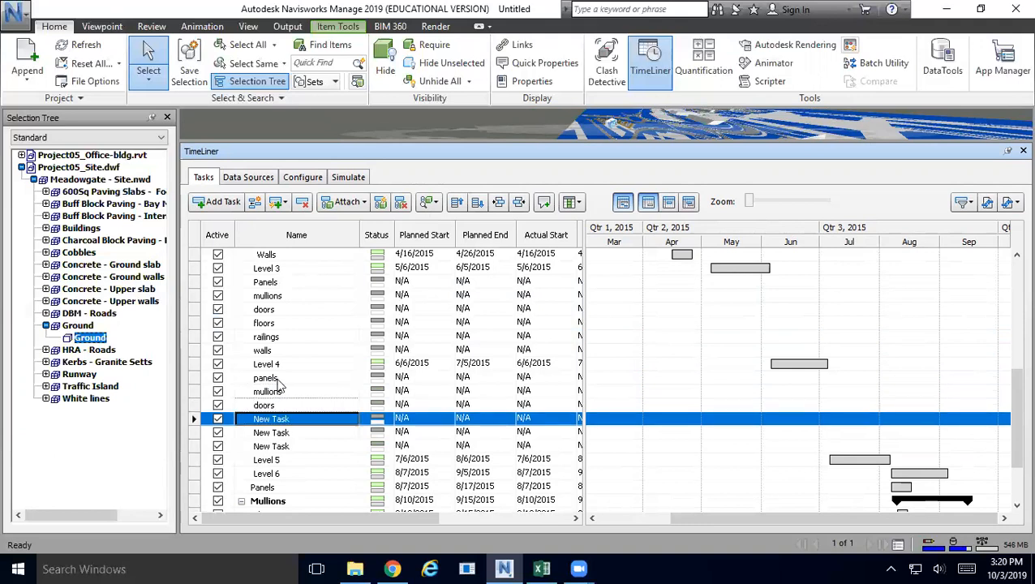
pyautogui.write('floors')
pyautogui.press('Return')
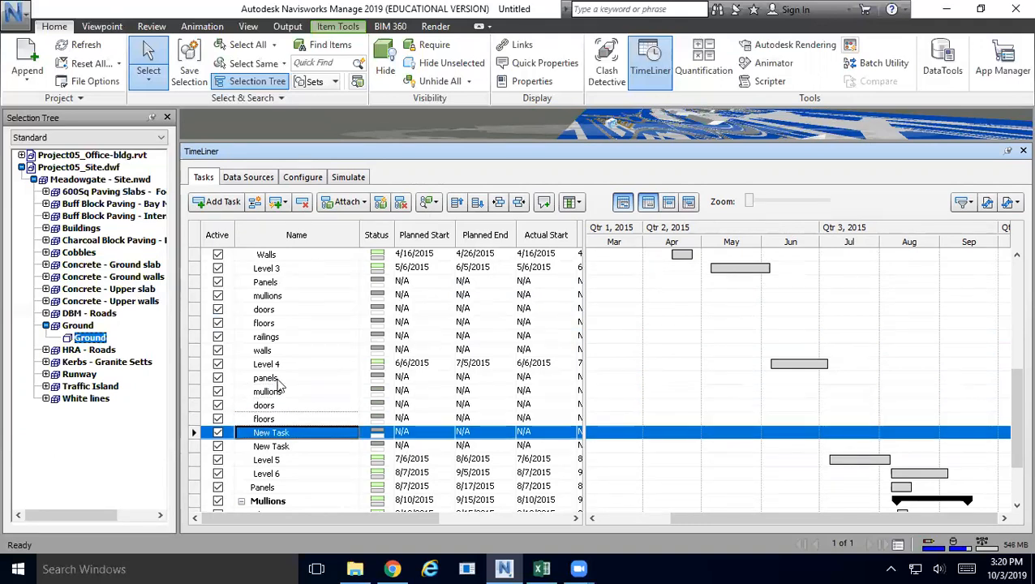
pyautogui.write('rail')
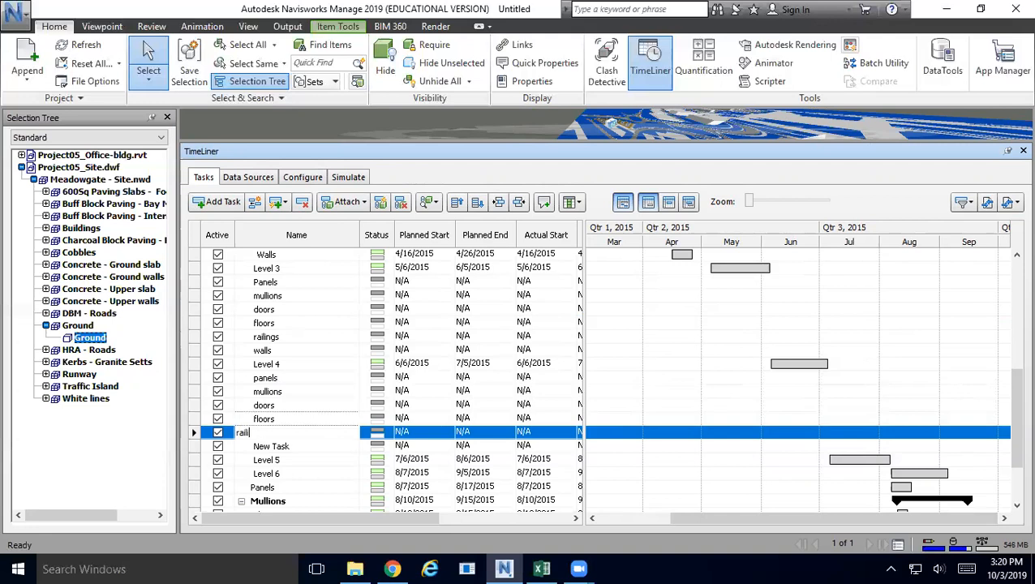
pyautogui.write('ings')
pyautogui.press('Return')
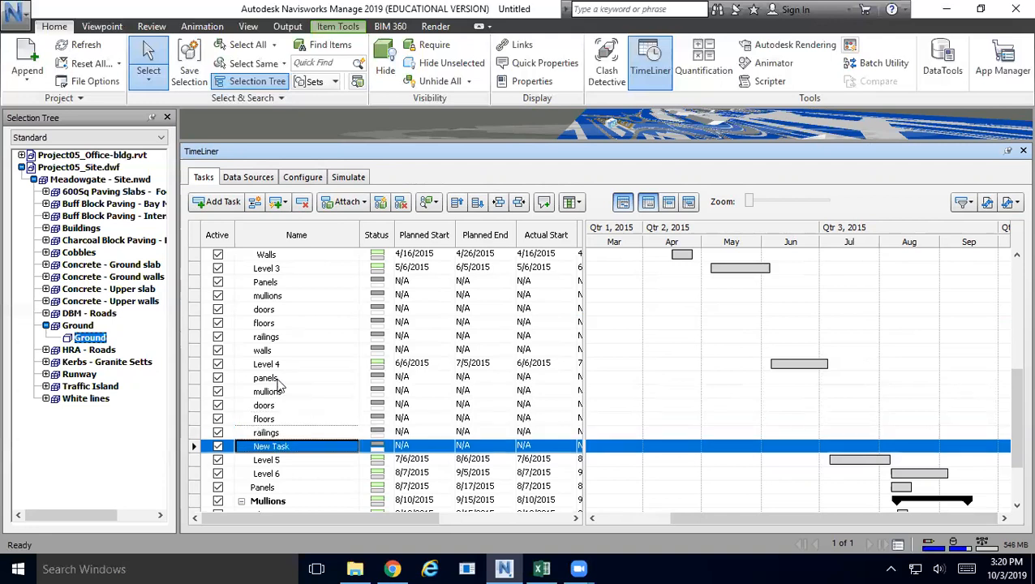
pyautogui.write('wall')
pyautogui.press('Return')
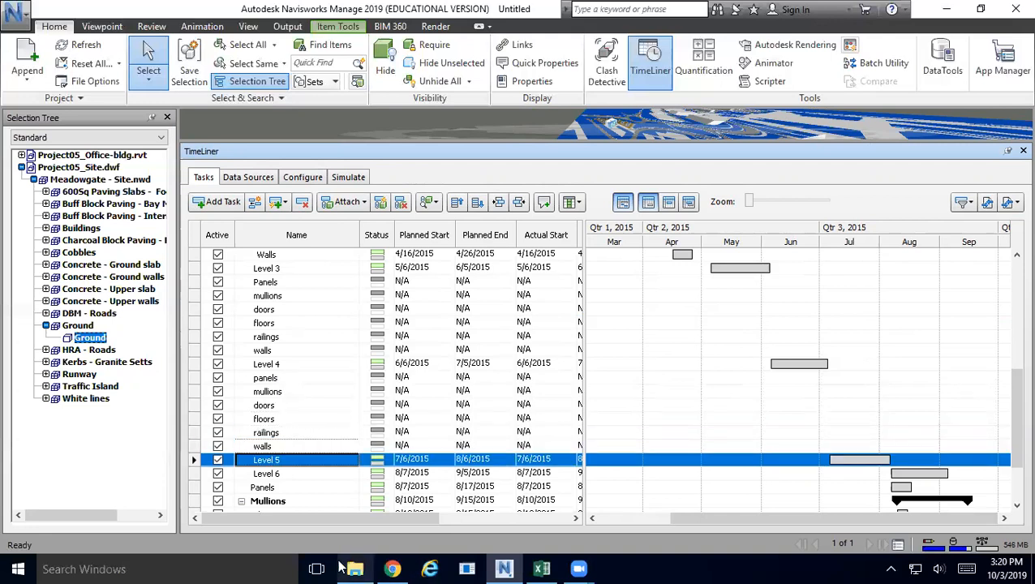
# Step: Try to indent the Mullions task group under the Panels task below Level 6, and outdent it again
pyautogui.scroll(-2, 281, 388)
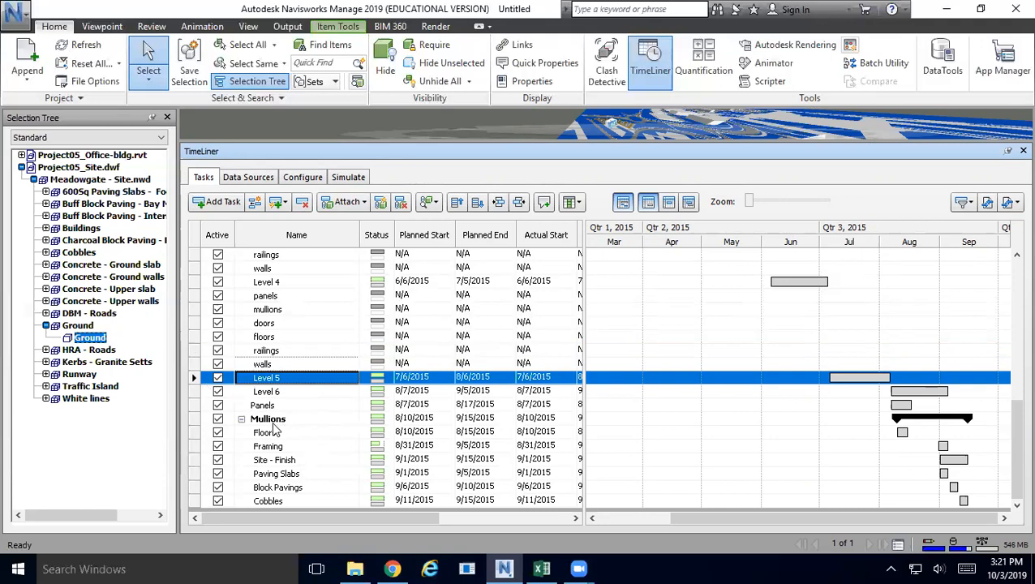
pyautogui.click(273, 424)
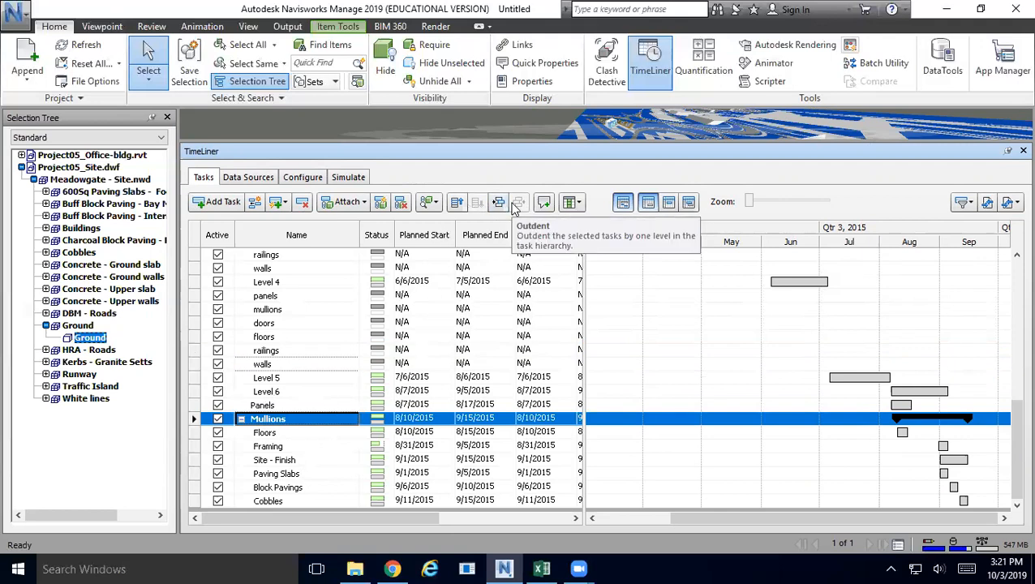
pyautogui.click(498, 203)
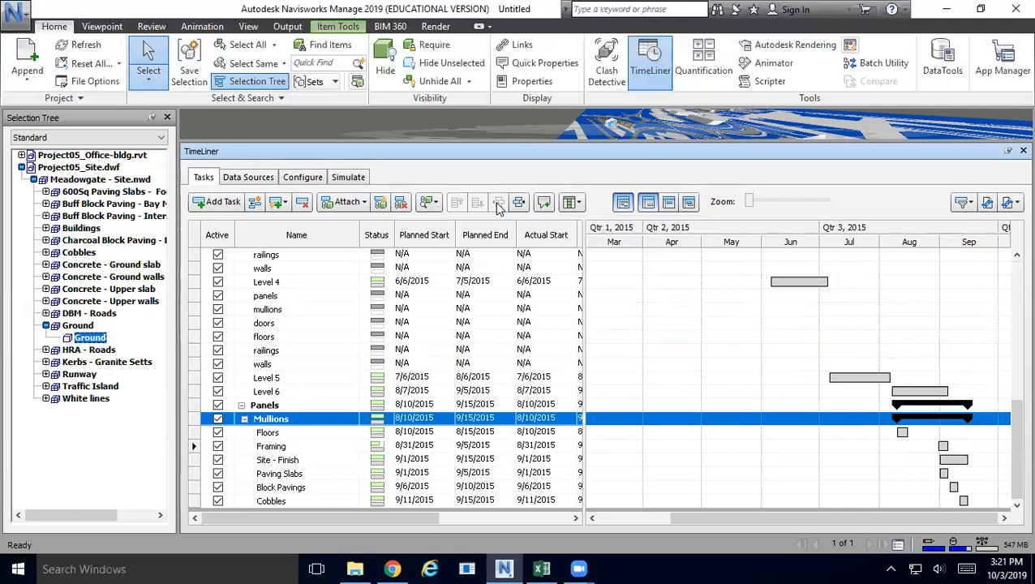
pyautogui.click(518, 204)
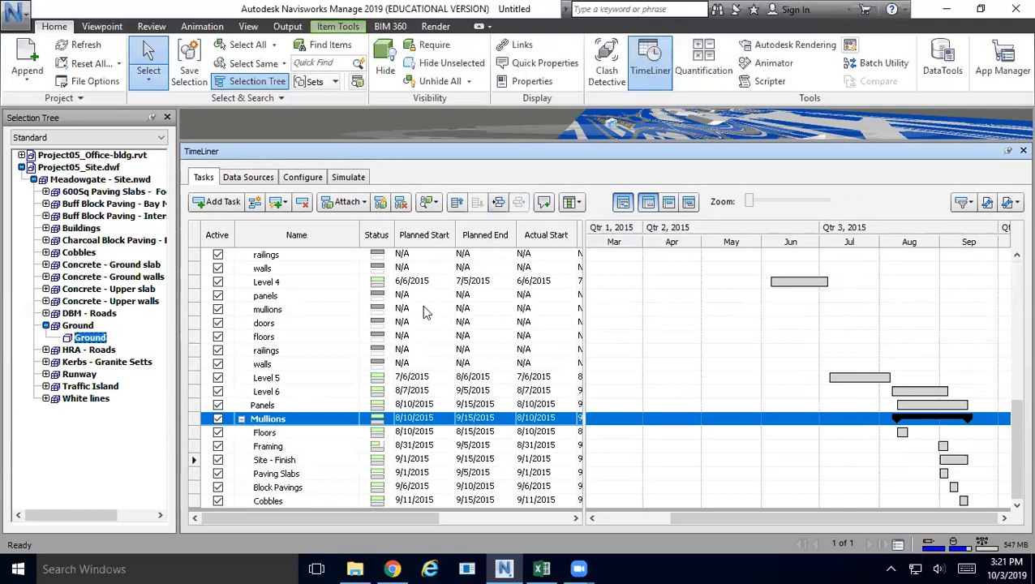
# Step: Outdent the six subtasks of Mullions, from Floors through Cobbles, by one level
pyautogui.click(280, 406)
pyautogui.click(280, 420)
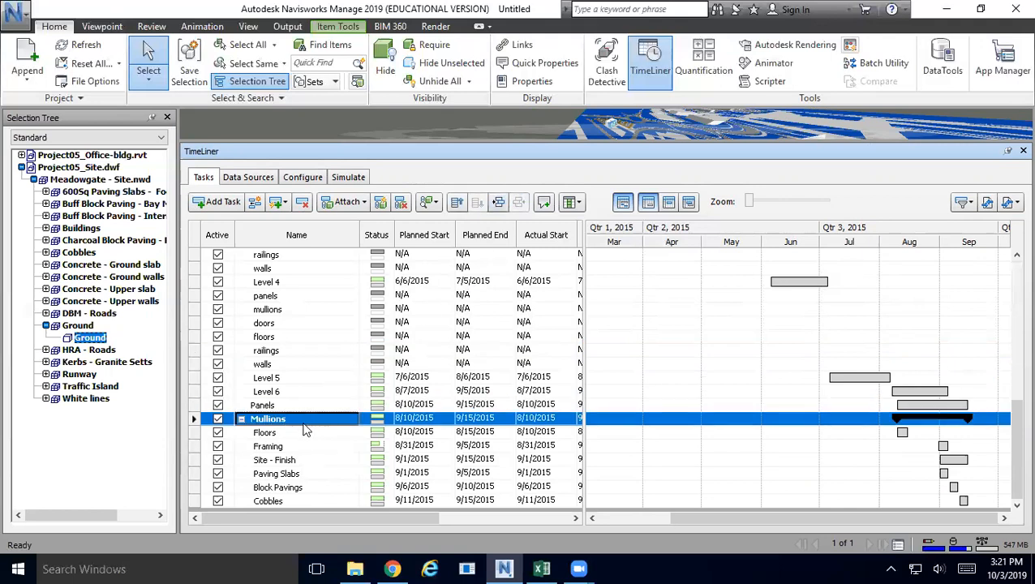
pyautogui.click(268, 434)
pyautogui.click(268, 420)
pyautogui.click(269, 434)
pyautogui.click(273, 500)
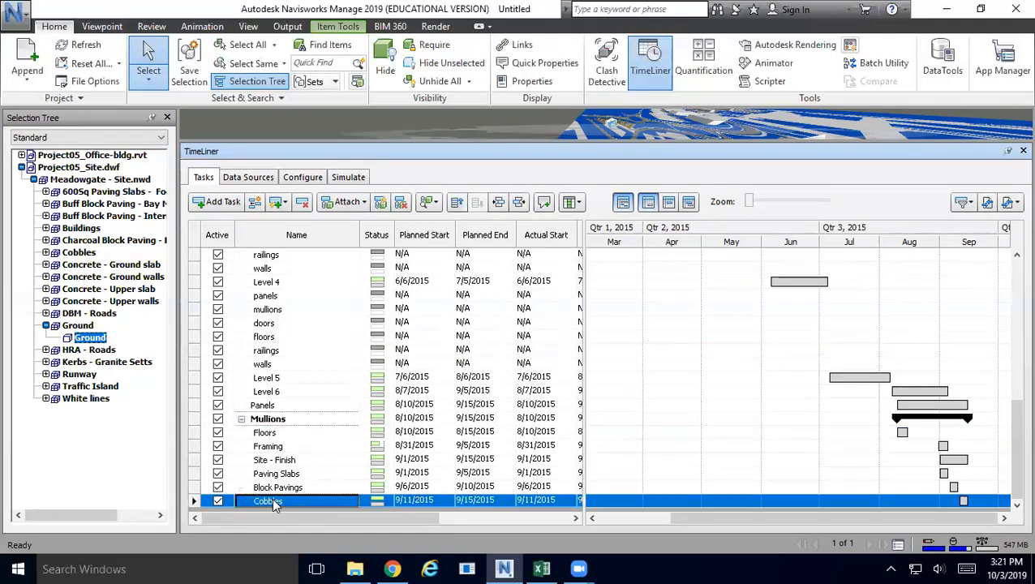
pyautogui.keyDown('shift'); pyautogui.click(267, 433); pyautogui.keyUp('shift')
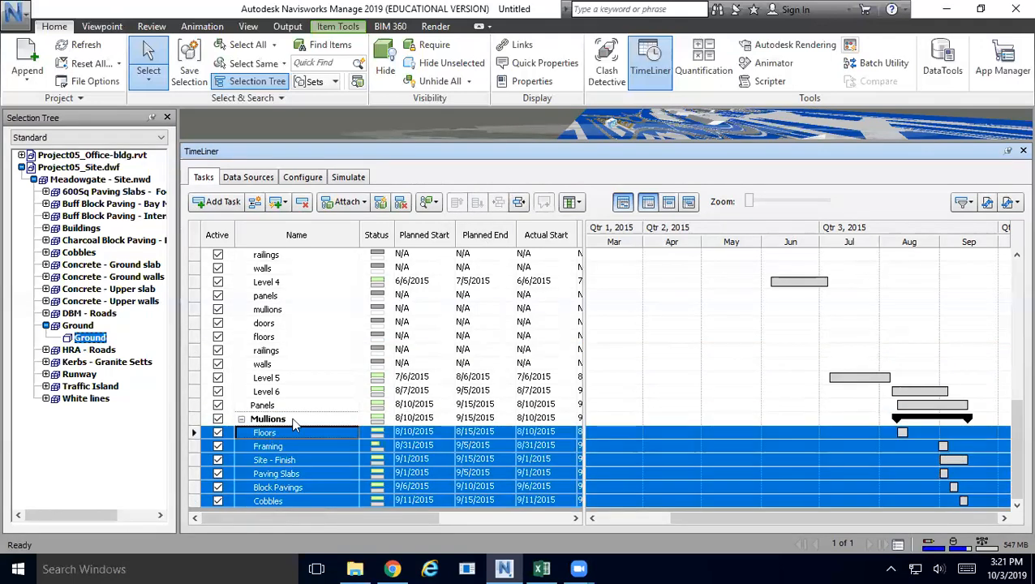
pyautogui.click(518, 202)
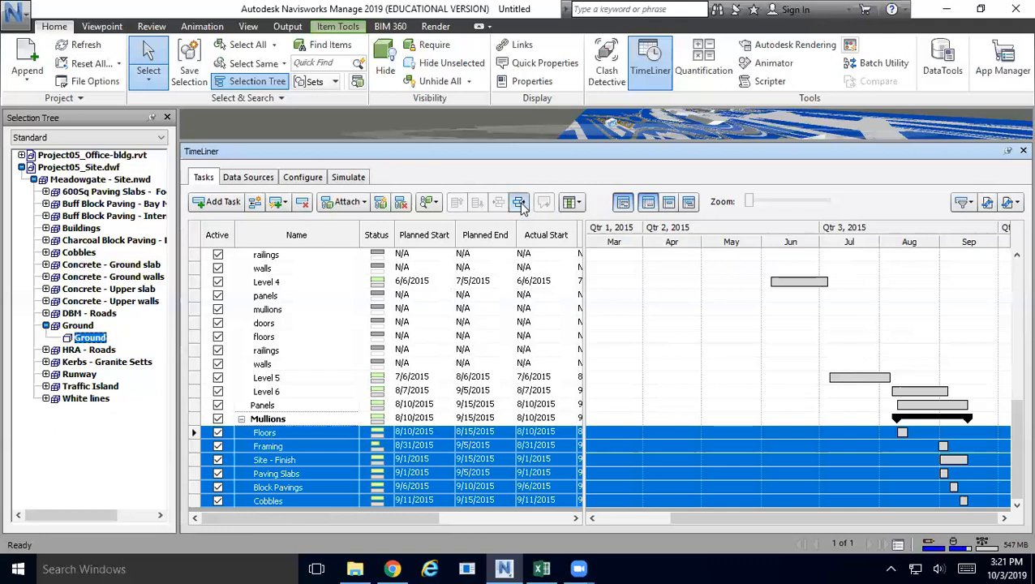
# Step: Indent the Panels, Mullions, Floors and Framing tasks that follow Level 6 by one level
pyautogui.click(271, 407)
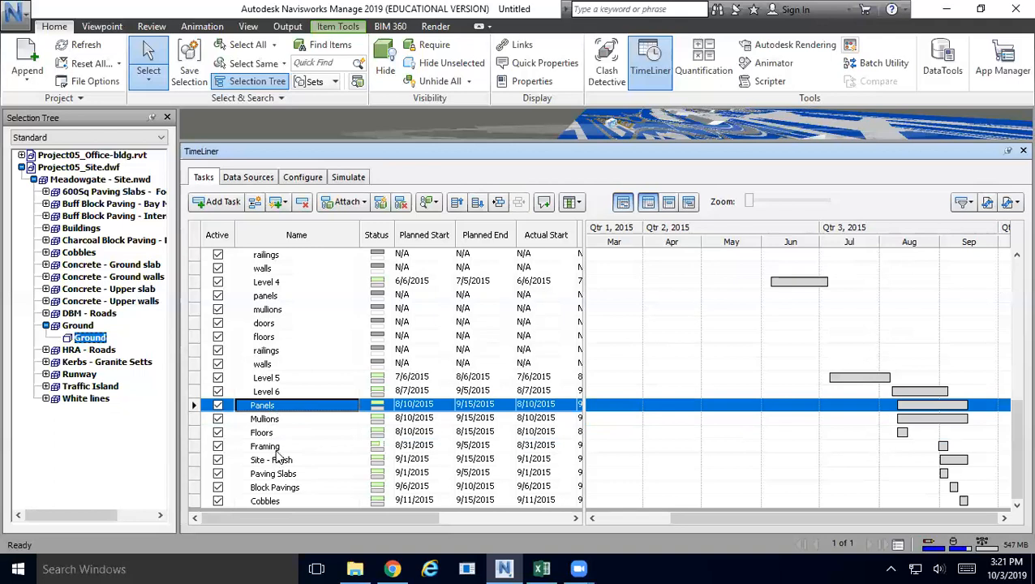
pyautogui.click(276, 448)
pyautogui.keyDown('shift'); pyautogui.click(268, 406); pyautogui.keyUp('shift')
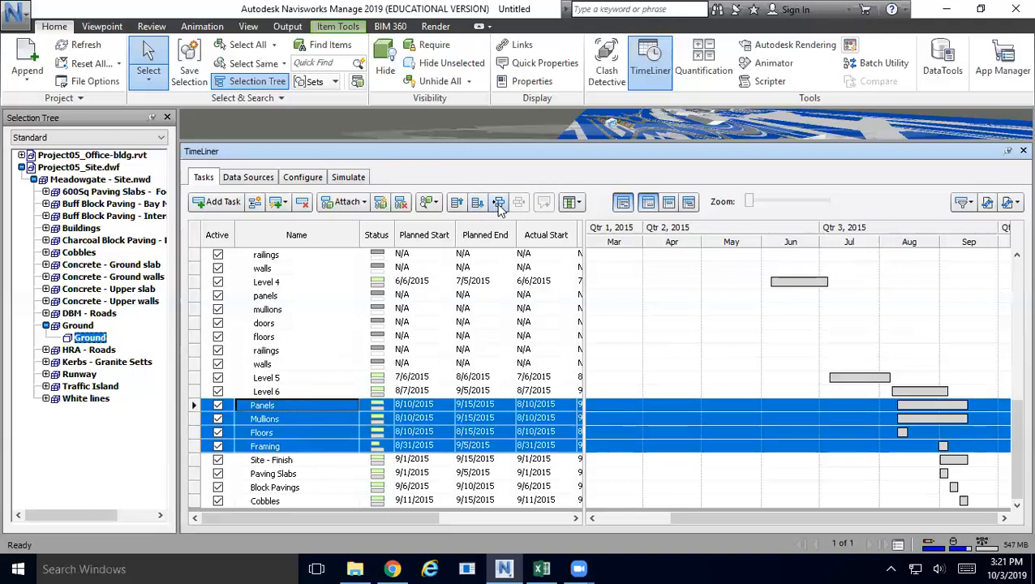
# Step: Indent the Paving Slabs, Block Pavings and Cobbles tasks under Site - Finish
pyautogui.click(276, 461)
pyautogui.click(274, 473)
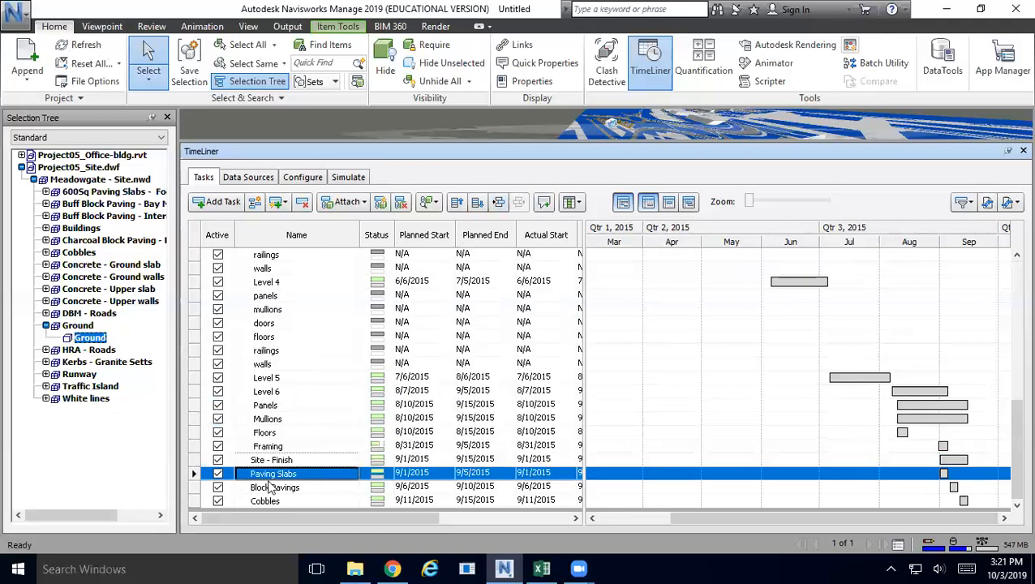
pyautogui.keyDown('shift'); pyautogui.click(274, 503); pyautogui.keyUp('shift')
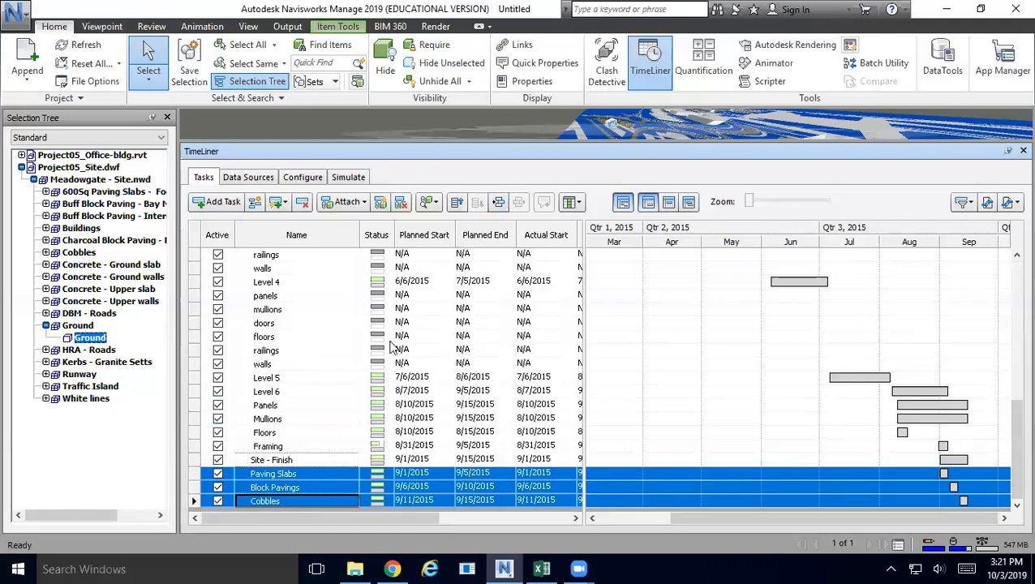
pyautogui.click(497, 203)
pyautogui.click(273, 460)
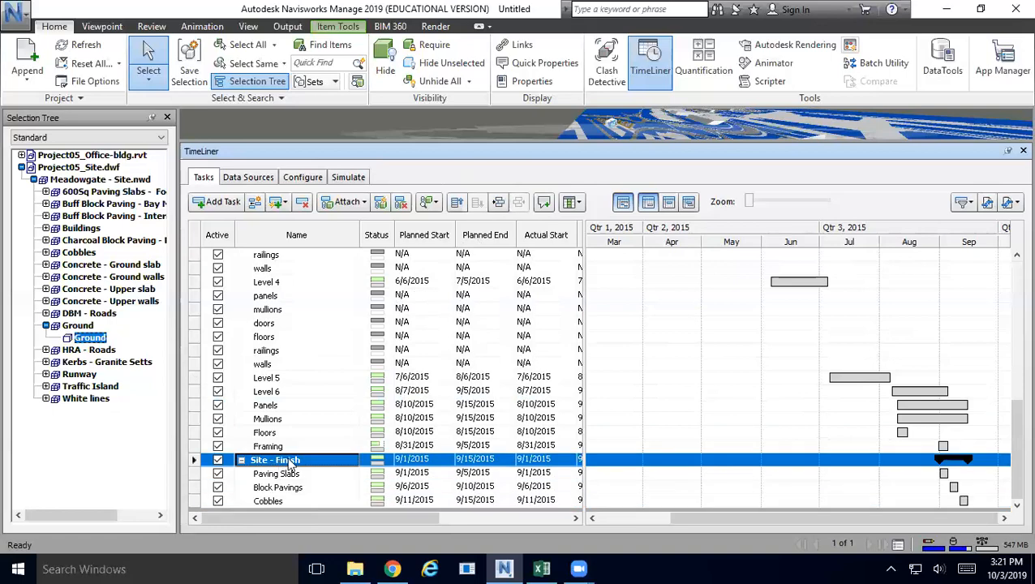
pyautogui.scroll(1, 284, 353)
pyautogui.scroll(1, 284, 353)
pyautogui.click(276, 365)
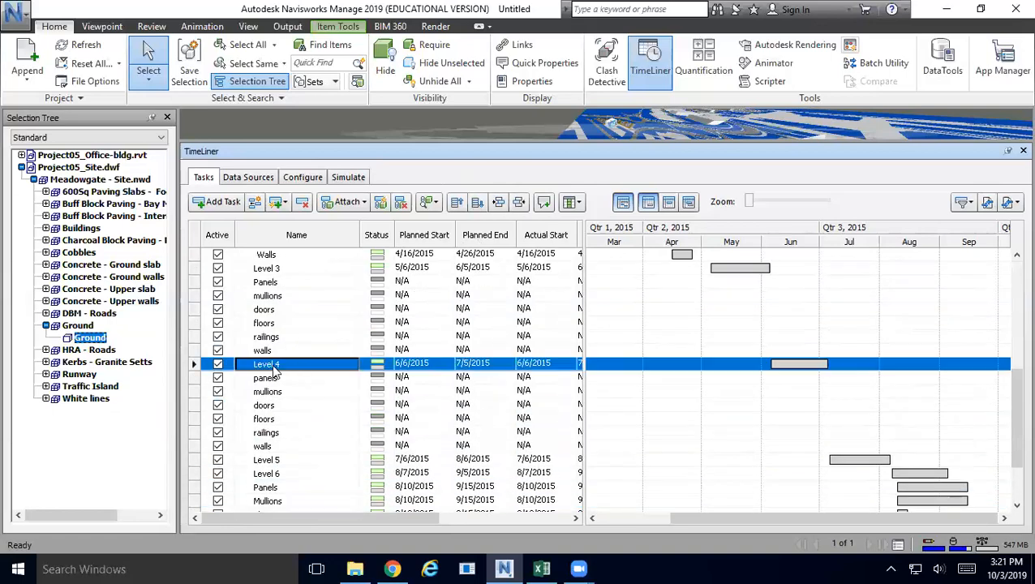
pyautogui.scroll(6, 526, 390)
pyautogui.scroll(-8, 343, 381)
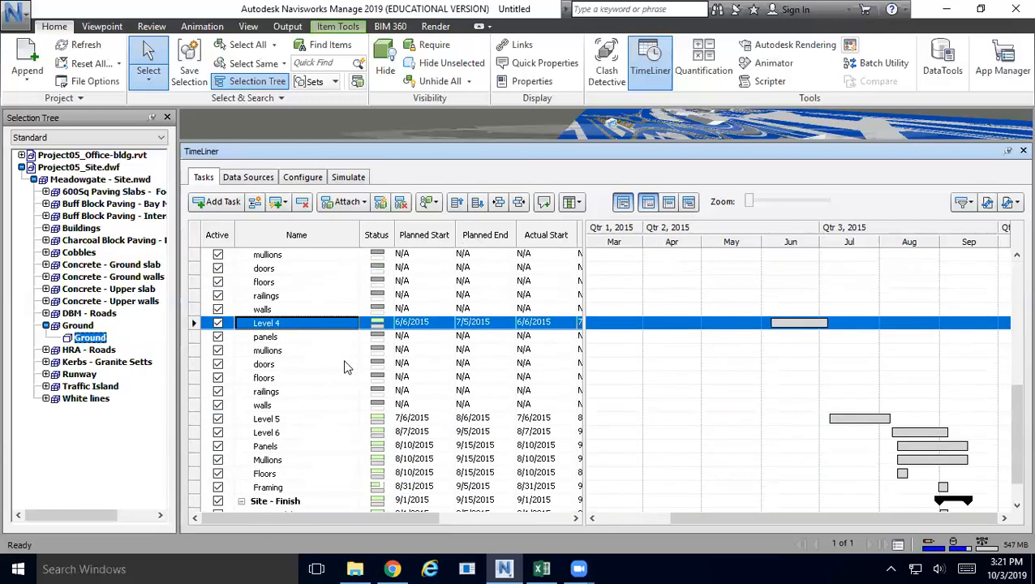
# Step: Outdent the Level 4 task by one level, and do the same for Level 5 and Level 6
pyautogui.click(520, 203)
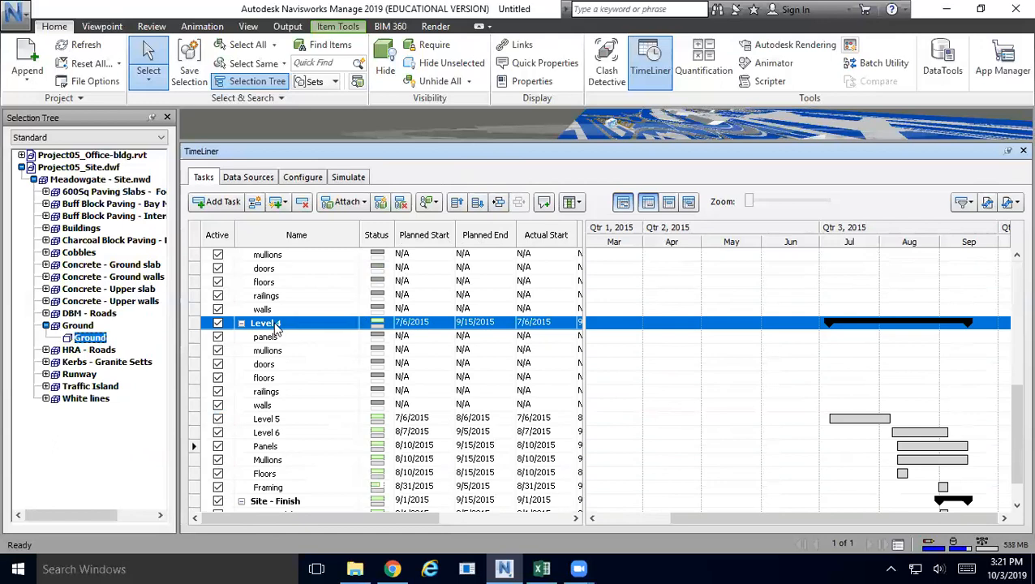
pyautogui.click(273, 421)
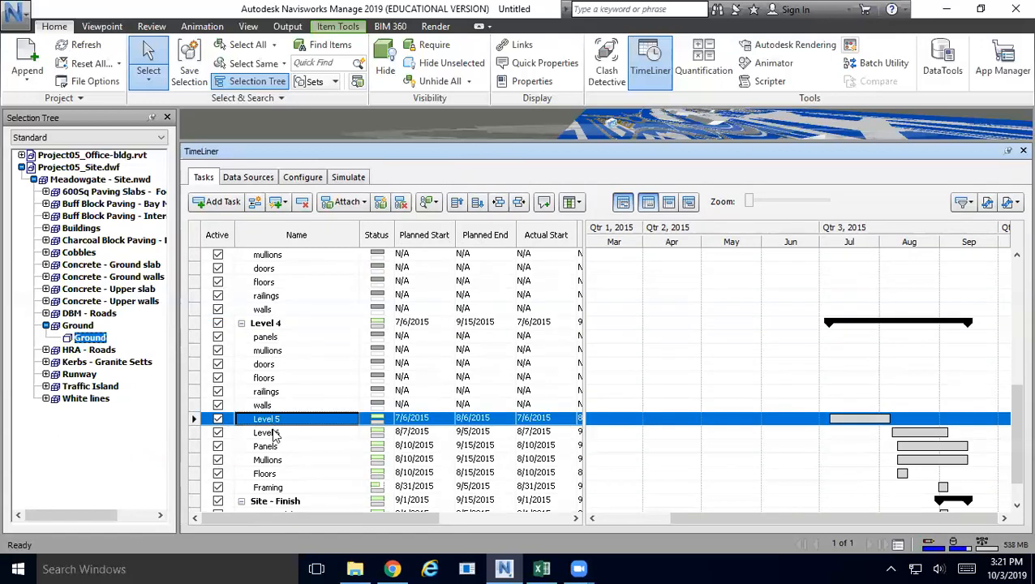
pyautogui.keyDown('shift'); pyautogui.click(274, 434); pyautogui.keyUp('shift')
pyautogui.click(519, 203)
# Step: Indent the Level 5 task under Level 4 and nest the Level 6 group under Level 5
pyautogui.click(288, 420)
pyautogui.click(273, 433)
pyautogui.click(273, 418)
pyautogui.click(498, 202)
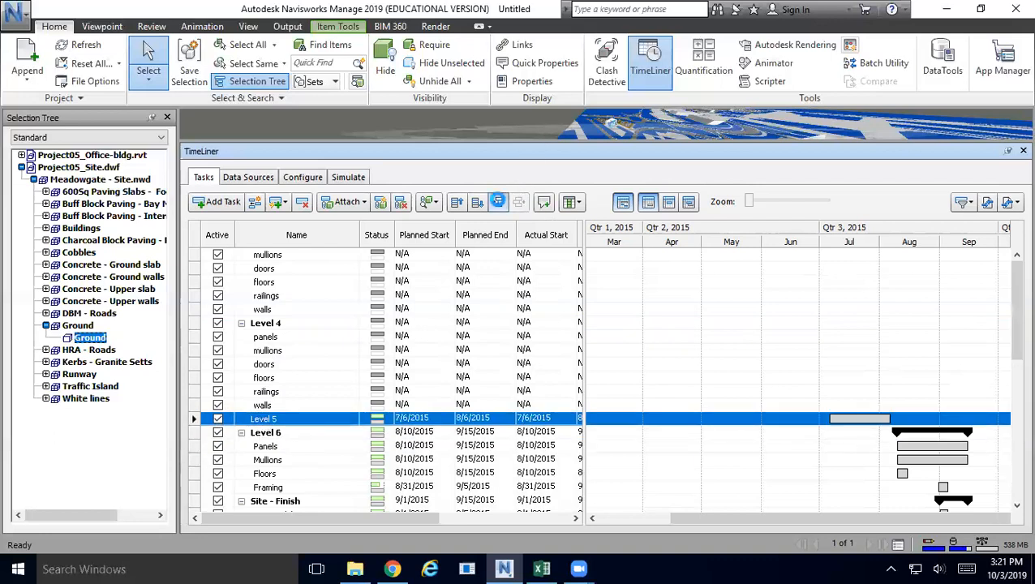
pyautogui.click(322, 435)
pyautogui.click(498, 202)
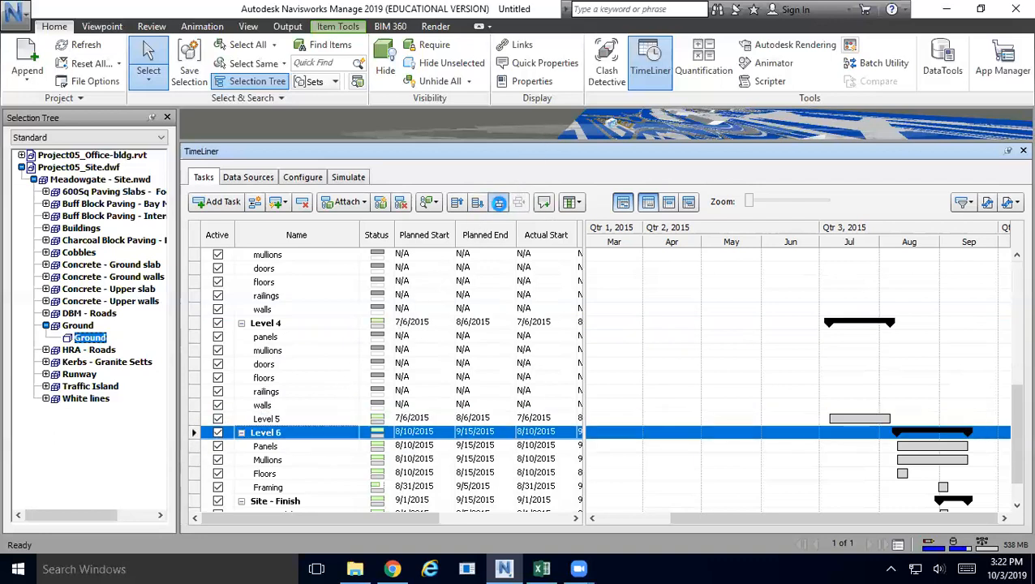
pyautogui.click(498, 202)
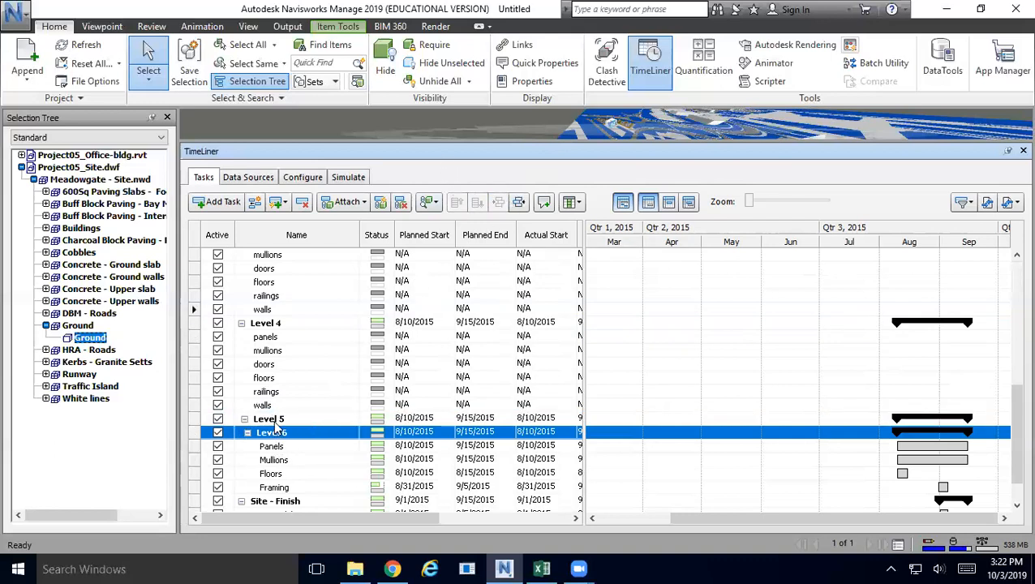
# Step: Try outdenting the Panels, Mullions, Floors and Framing tasks out of the Level 6 group
pyautogui.click(275, 421)
pyautogui.keyDown('shift'); pyautogui.click(280, 489); pyautogui.keyUp('shift')
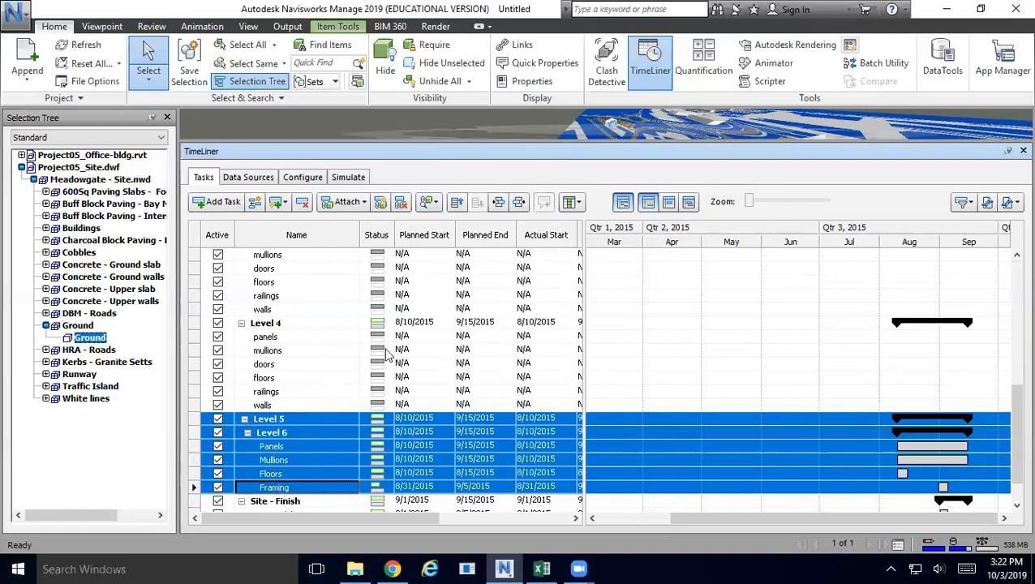
pyautogui.click(288, 447)
pyautogui.click(277, 435)
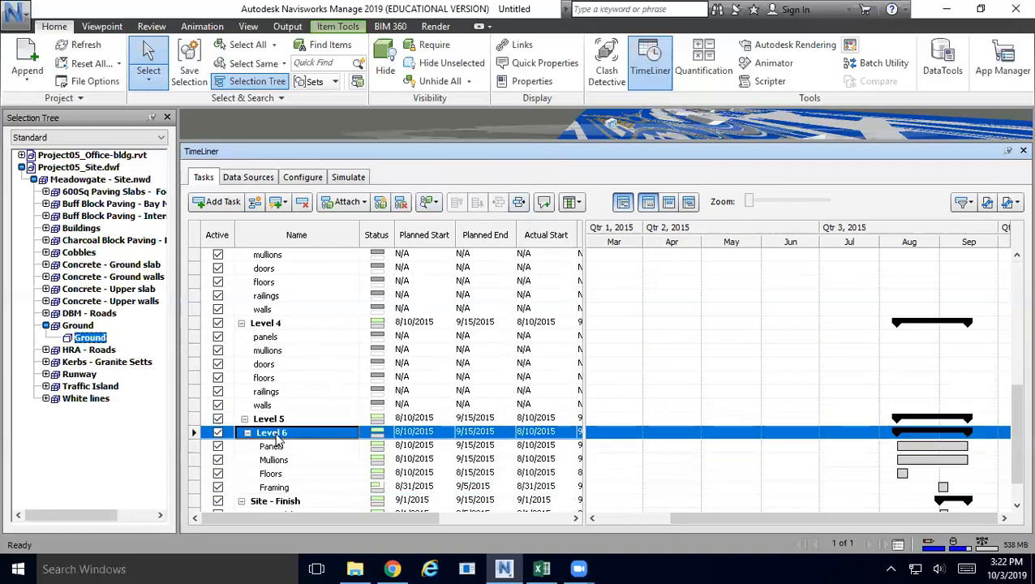
pyautogui.click(280, 421)
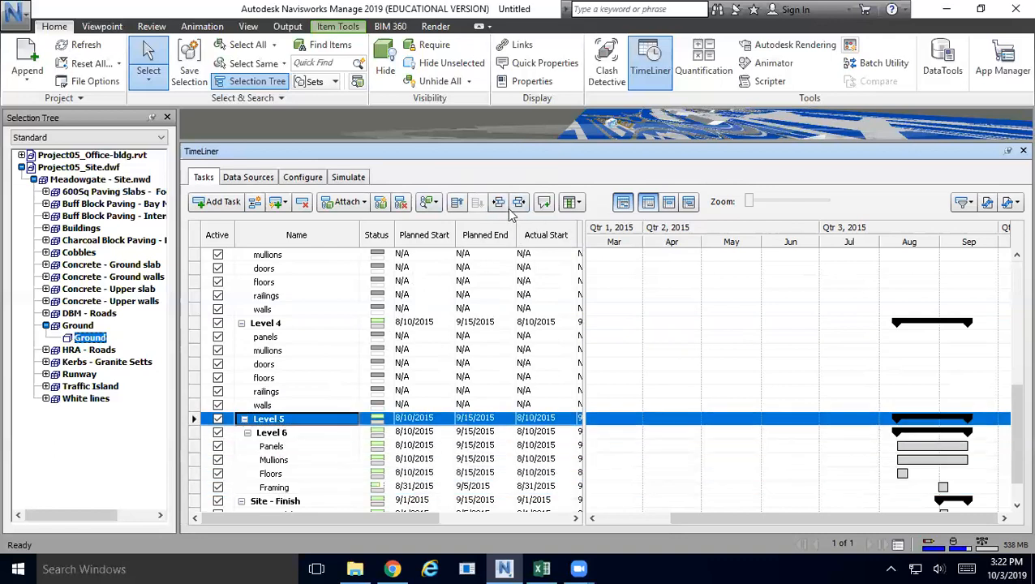
pyautogui.click(284, 448)
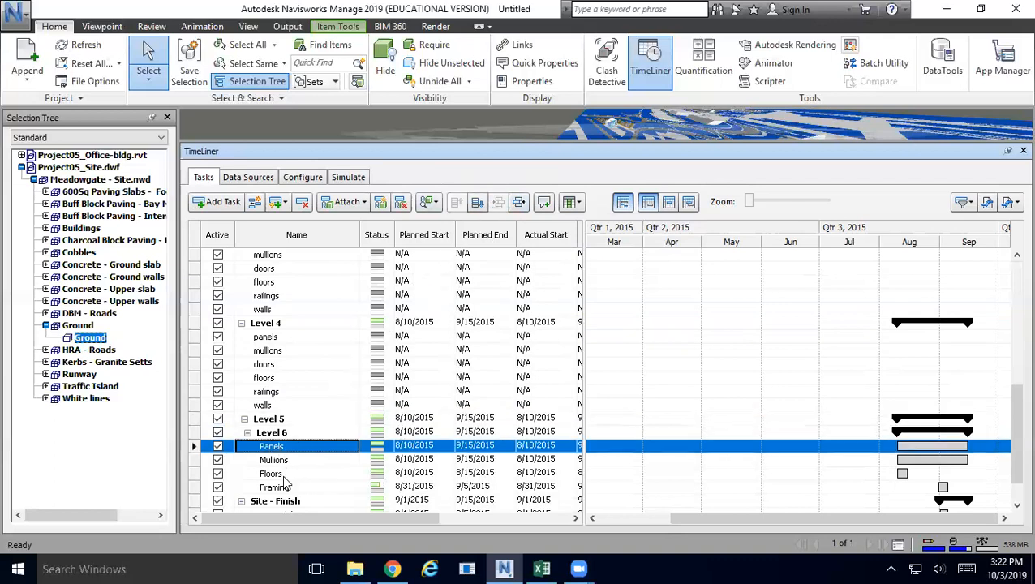
pyautogui.keyDown('shift'); pyautogui.click(276, 490); pyautogui.keyUp('shift')
pyautogui.click(519, 202)
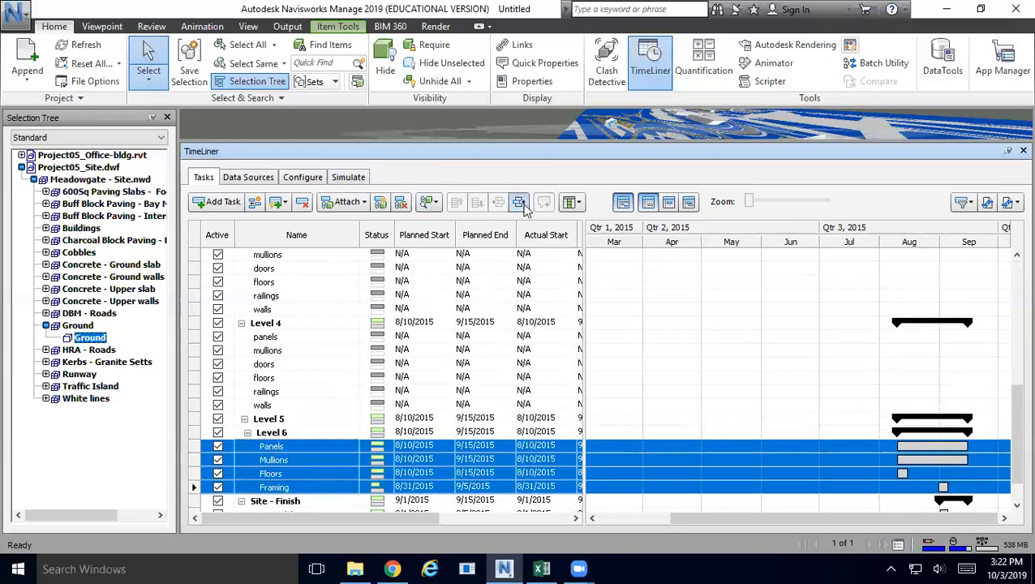
# Step: Try outdenting Level 6 and Level 5 by one level each, and indent Level 5 under Level 4 again
pyautogui.click(275, 433)
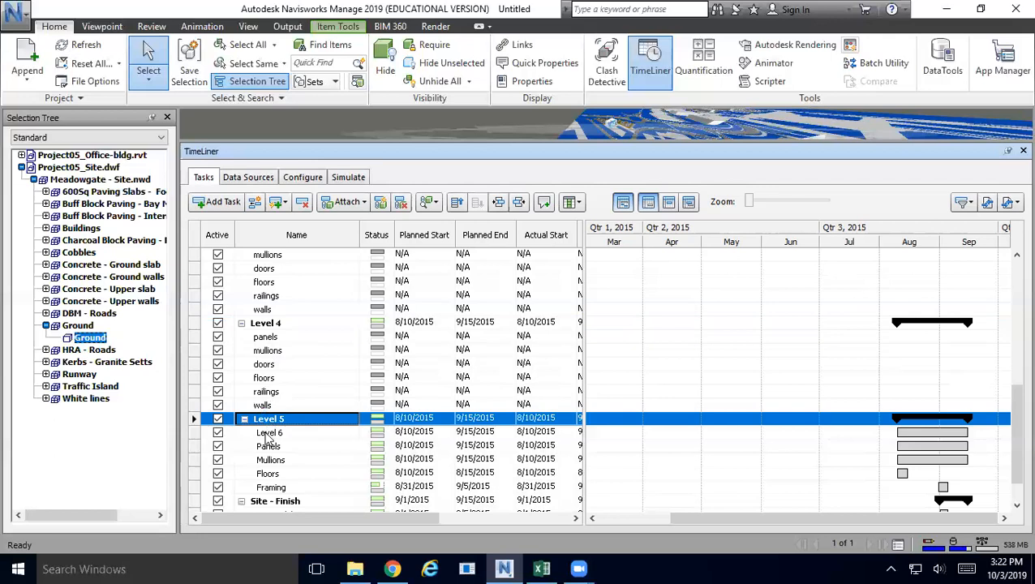
pyautogui.click(275, 434)
pyautogui.click(519, 203)
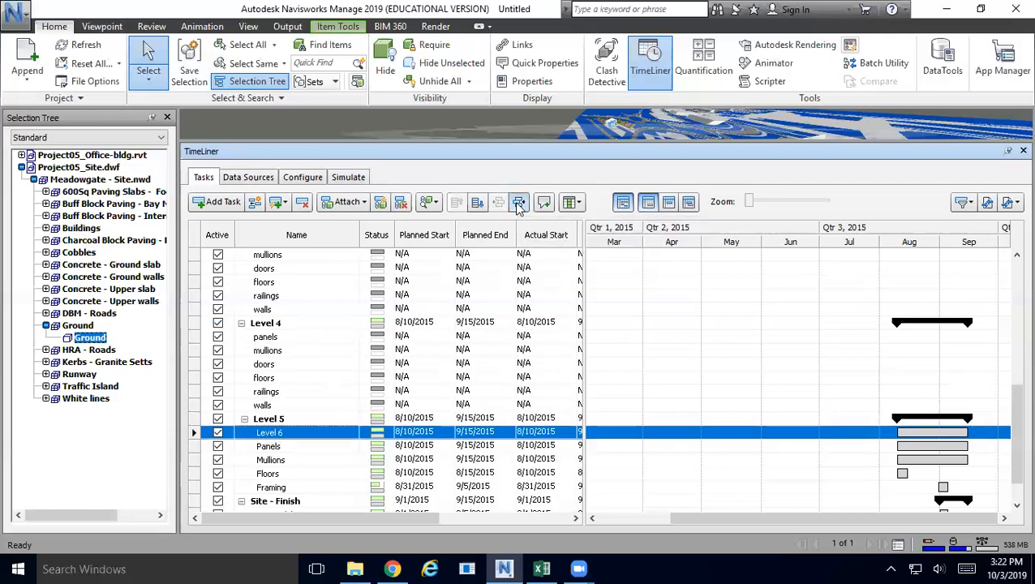
pyautogui.click(278, 419)
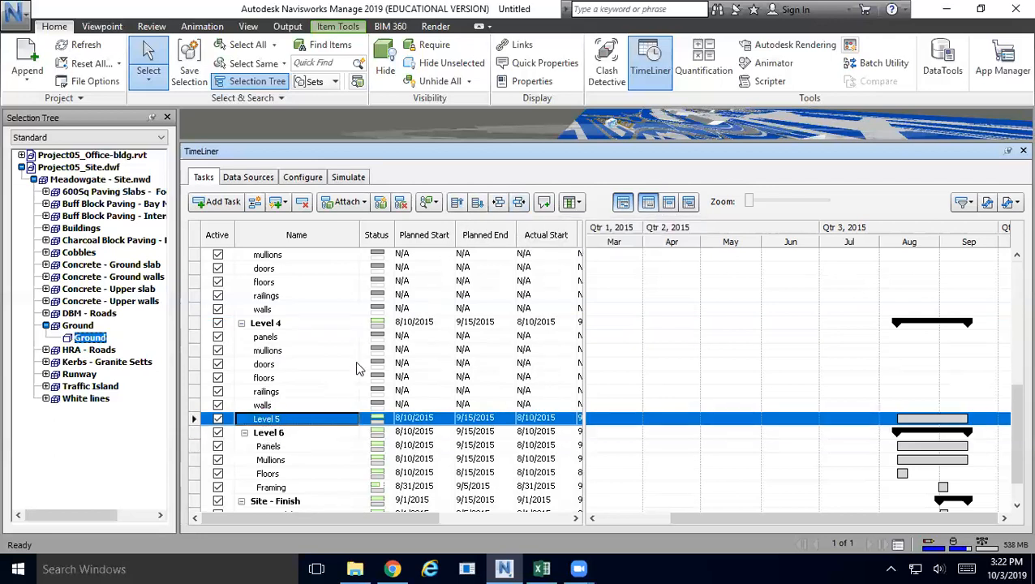
pyautogui.click(532, 207)
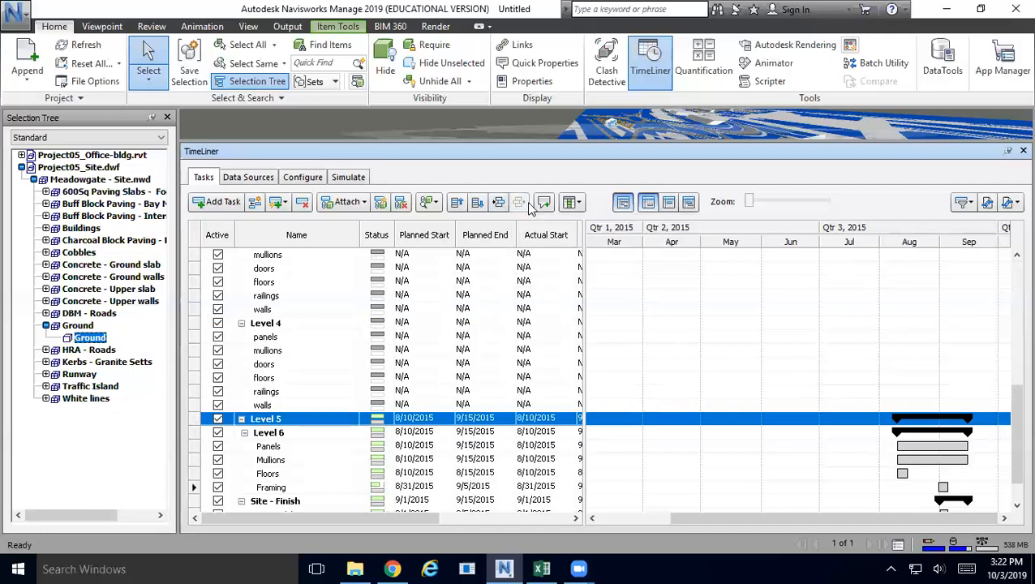
pyautogui.click(499, 203)
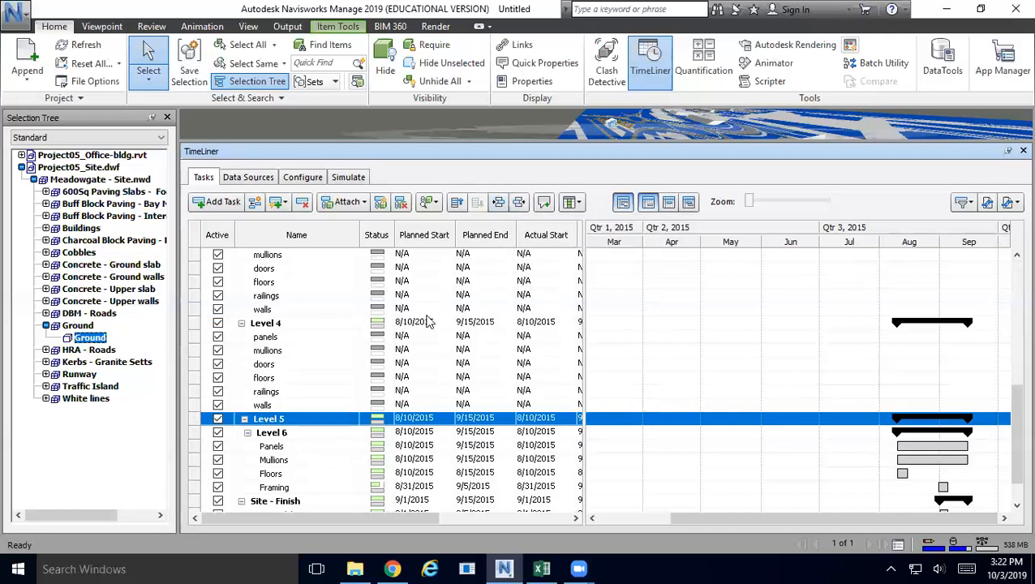
# Step: Outdent Panels, Mullions, Floors and Framing by one level so they sit beside Level 6 under Level 5
pyautogui.click(270, 447)
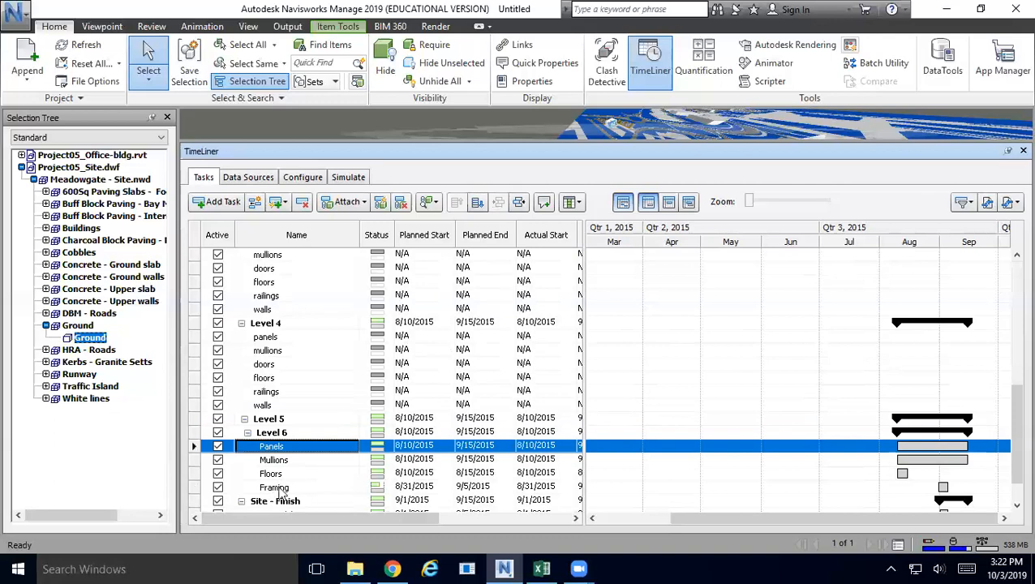
pyautogui.keyDown('shift'); pyautogui.click(275, 487); pyautogui.keyUp('shift')
pyautogui.click(520, 204)
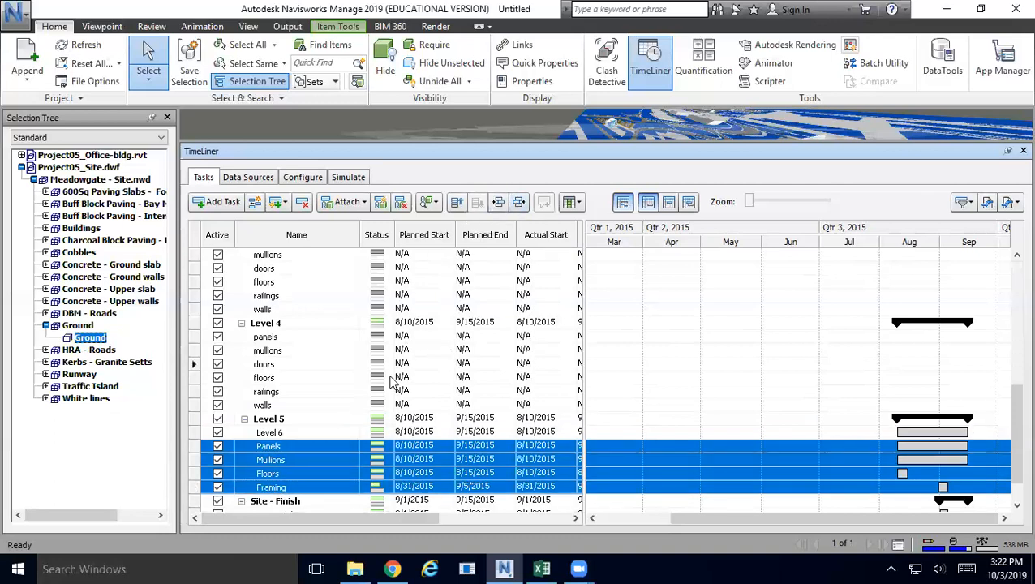
# Step: Try to indent the Level 5 group under the walls task, and outdent it again
pyautogui.click(273, 432)
pyautogui.click(271, 418)
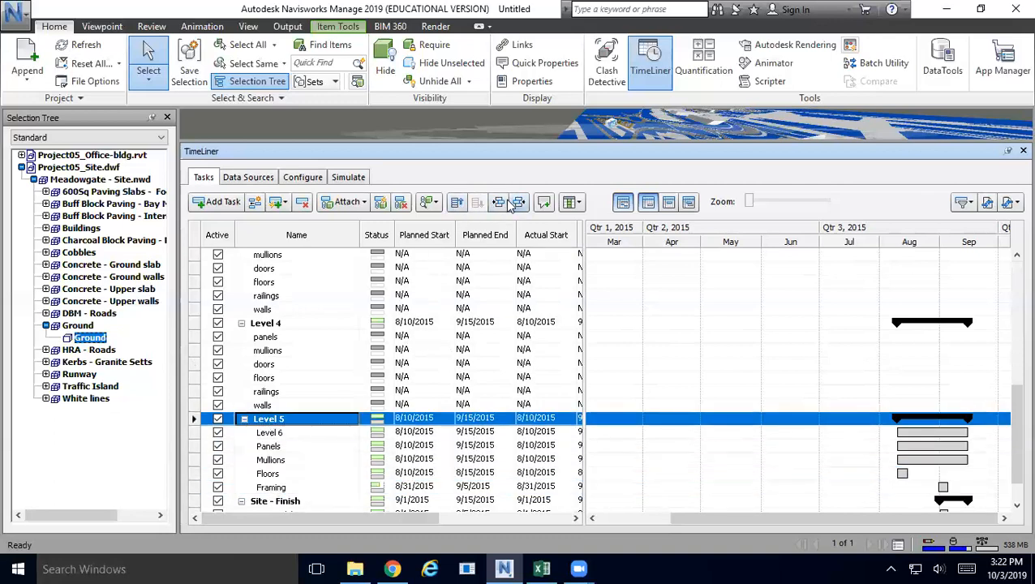
pyautogui.click(499, 203)
pyautogui.click(519, 204)
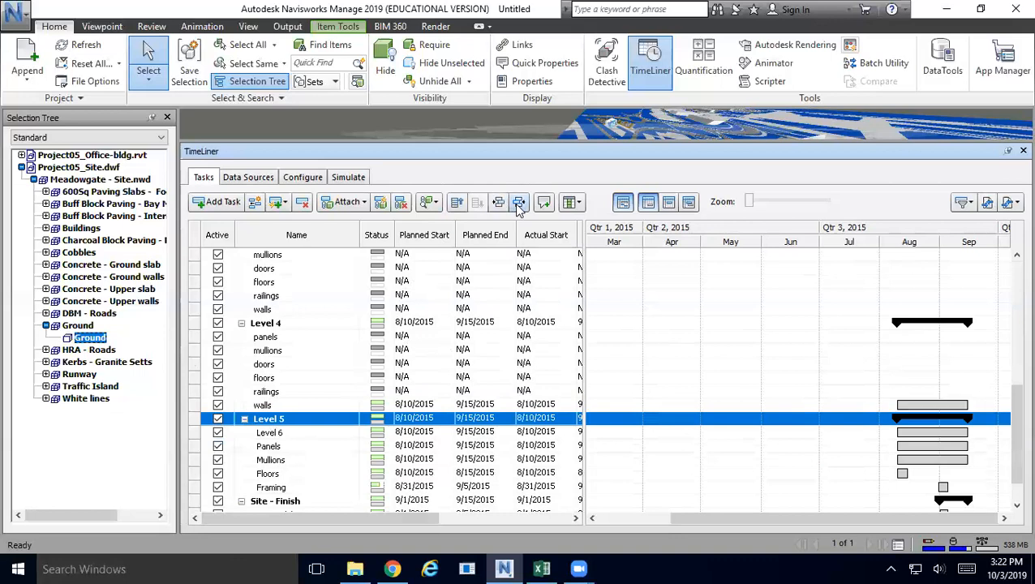
# Step: Collapse the Level 4 and Site - Finish groups to check the hierarchy, and expand Level 4 again
pyautogui.click(265, 333)
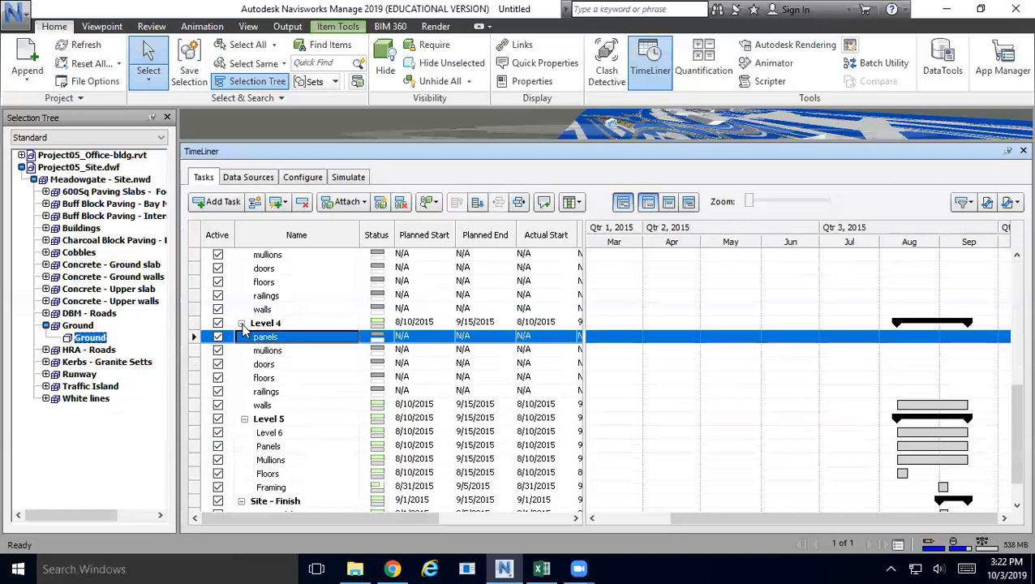
pyautogui.click(241, 323)
pyautogui.click(241, 460)
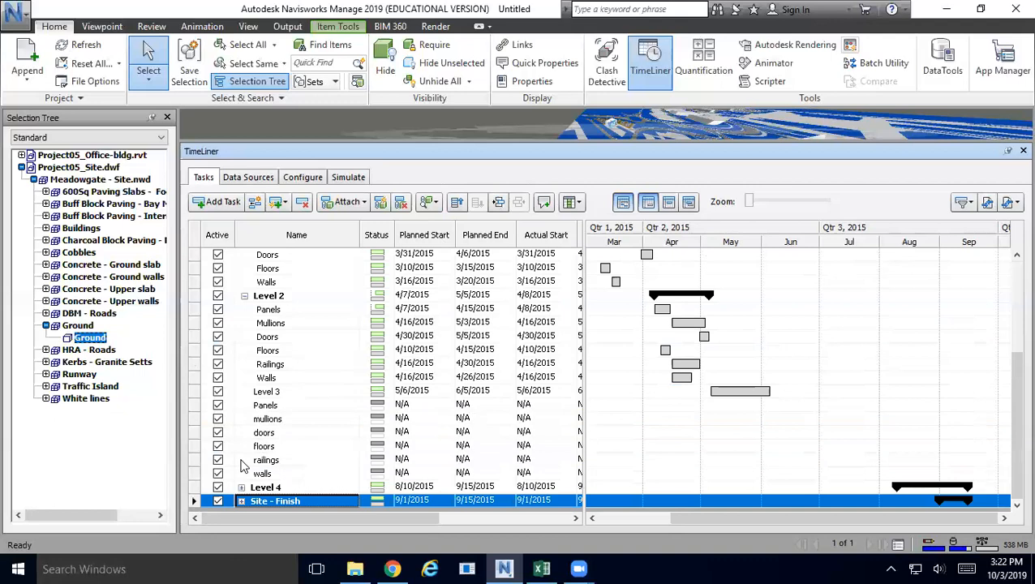
pyautogui.click(241, 487)
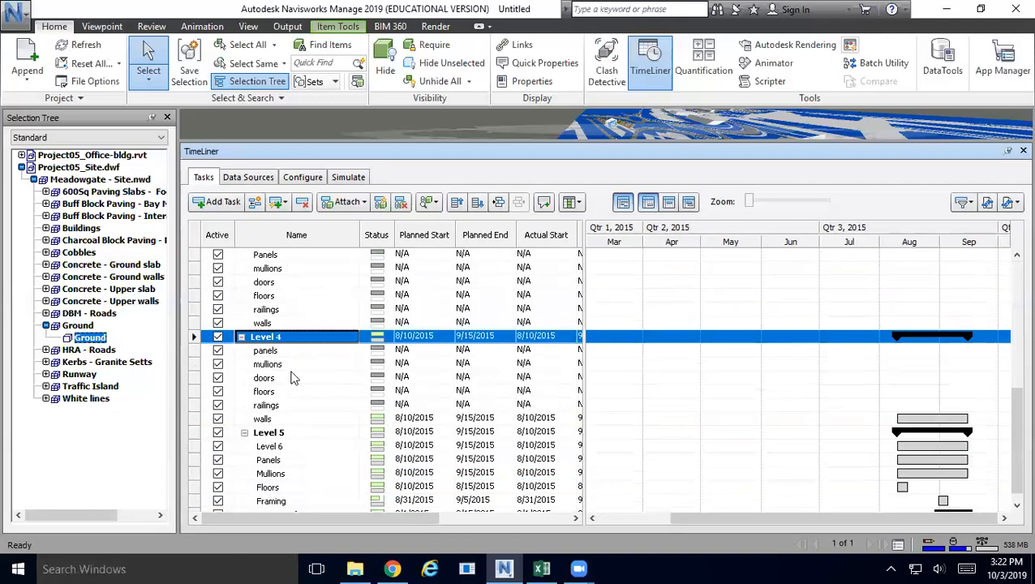
# Step: Outdent the Level 5 group by one level so it sits at the same level as Level 4
pyautogui.click(272, 434)
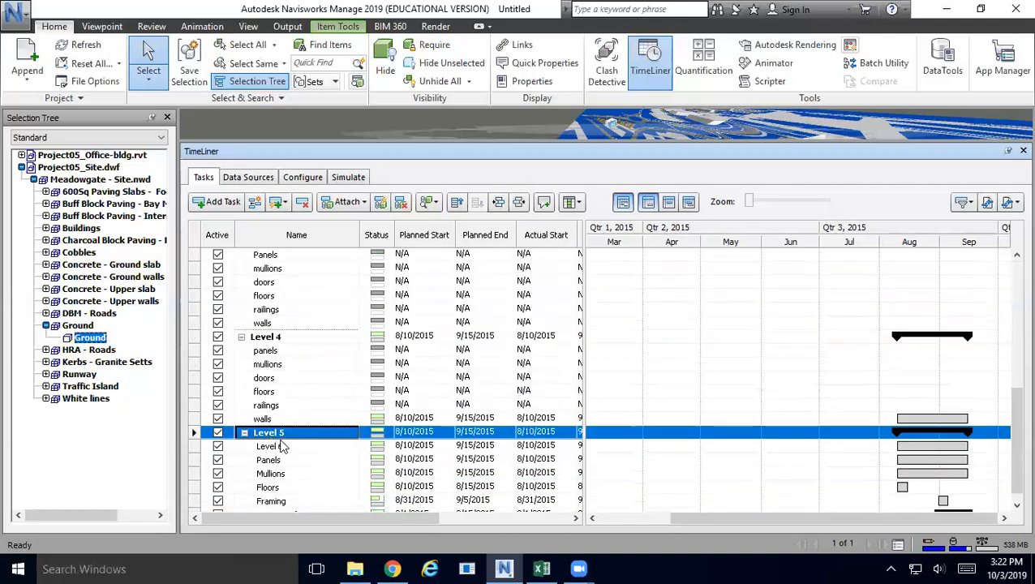
pyautogui.scroll(-1, 286, 440)
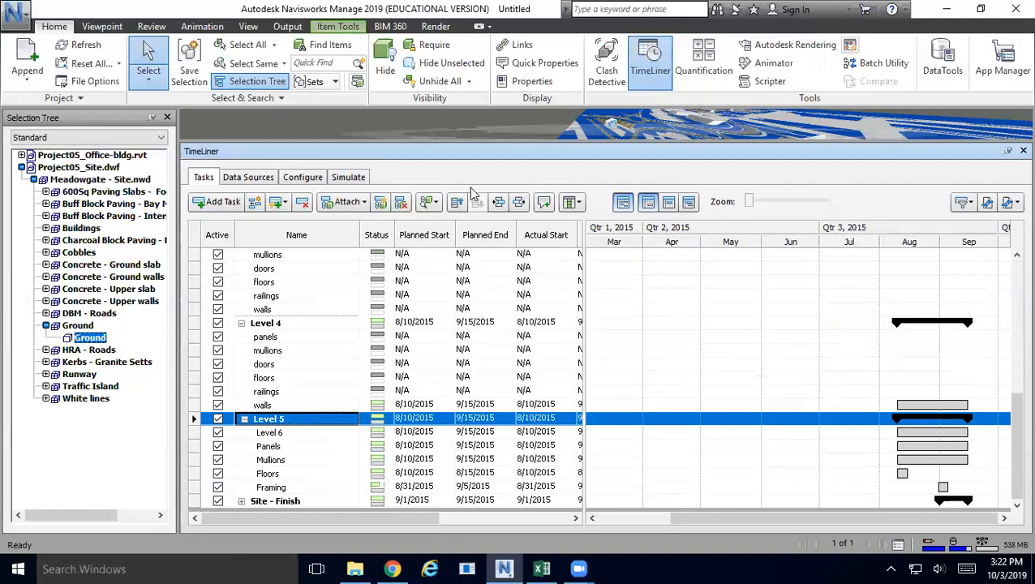
pyautogui.click(519, 202)
pyautogui.click(274, 438)
pyautogui.click(284, 391)
pyautogui.click(281, 378)
pyautogui.click(279, 351)
pyautogui.scroll(-1, 289, 409)
pyautogui.scroll(2, 273, 341)
pyautogui.scroll(-1, 272, 337)
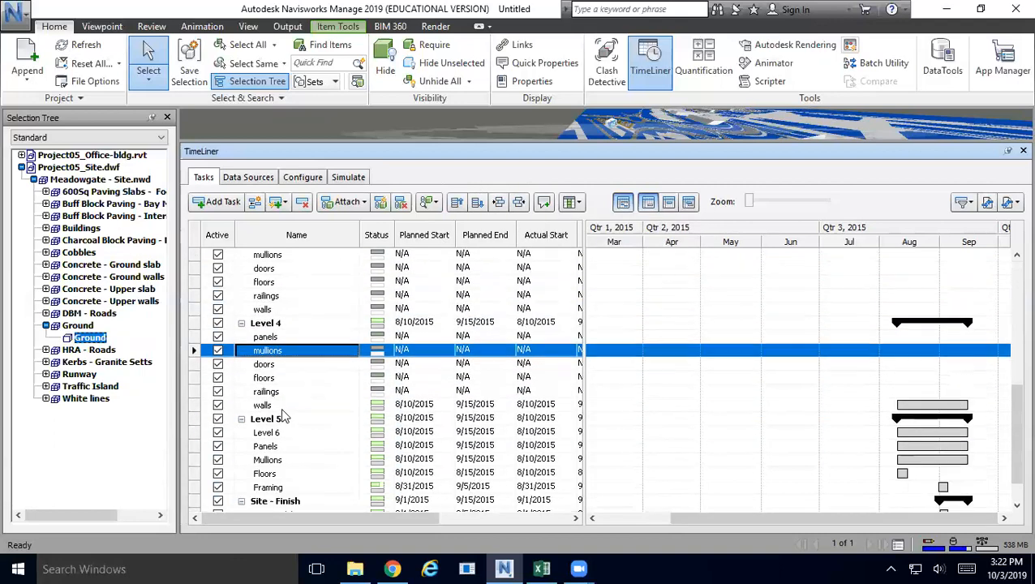
# Step: Indent the six tasks from Panels through walls so they become subtasks of Level 3
pyautogui.scroll(2, 274, 339)
pyautogui.click(271, 313)
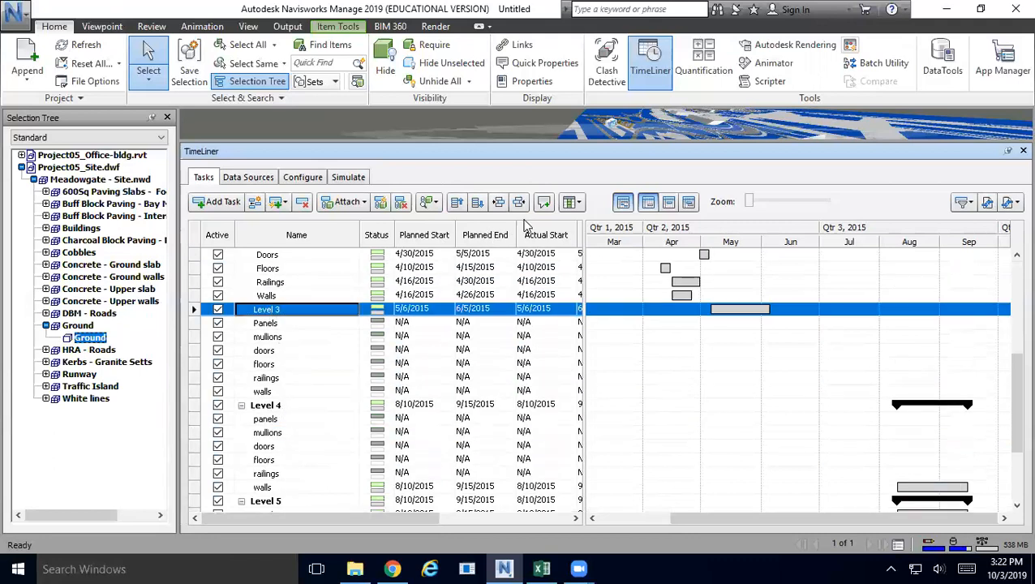
pyautogui.click(280, 326)
pyautogui.keyDown('shift'); pyautogui.click(278, 392); pyautogui.keyUp('shift')
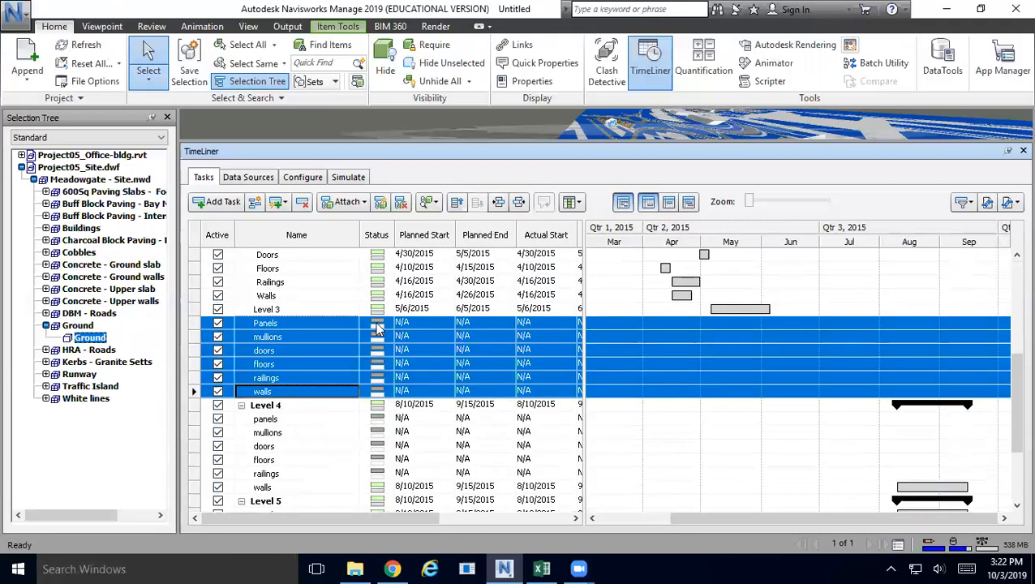
pyautogui.click(497, 204)
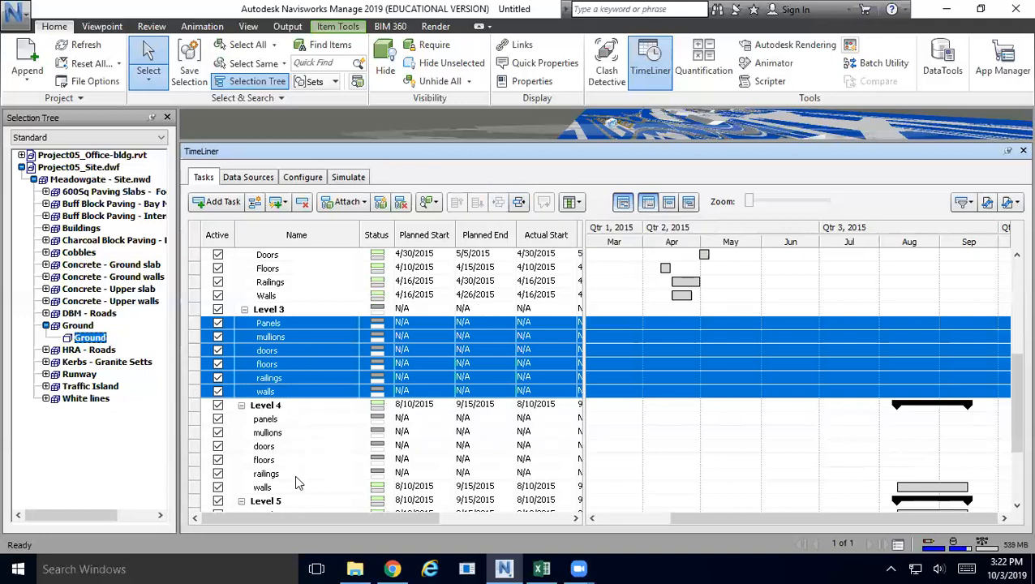
# Step: Widen the task table to show the Actual End, Task Type and Attached columns beside the Gantt chart
pyautogui.moveTo(1013, 408); pyautogui.dragTo(1017, 261)
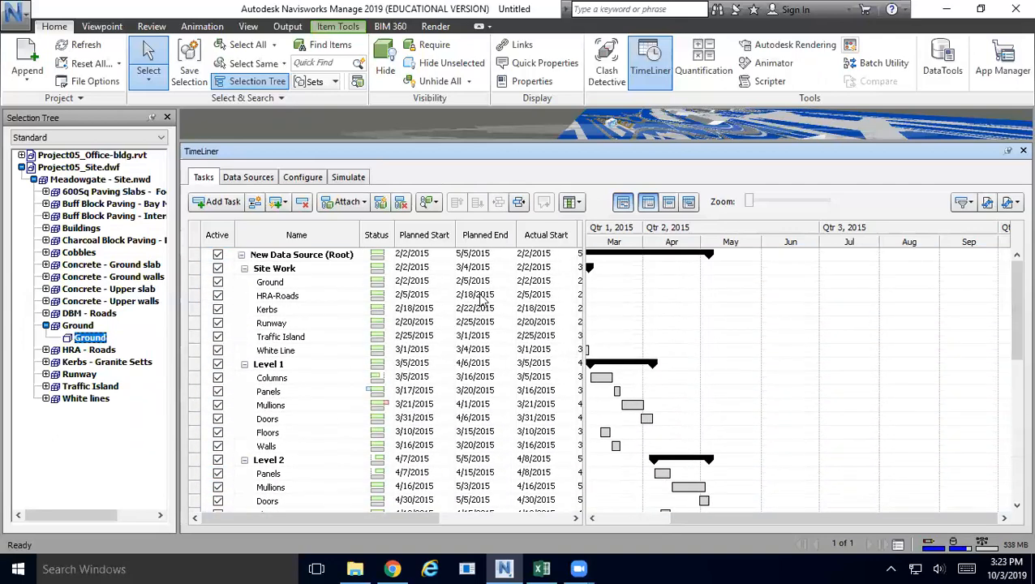
pyautogui.moveTo(584, 429); pyautogui.dragTo(735, 407)
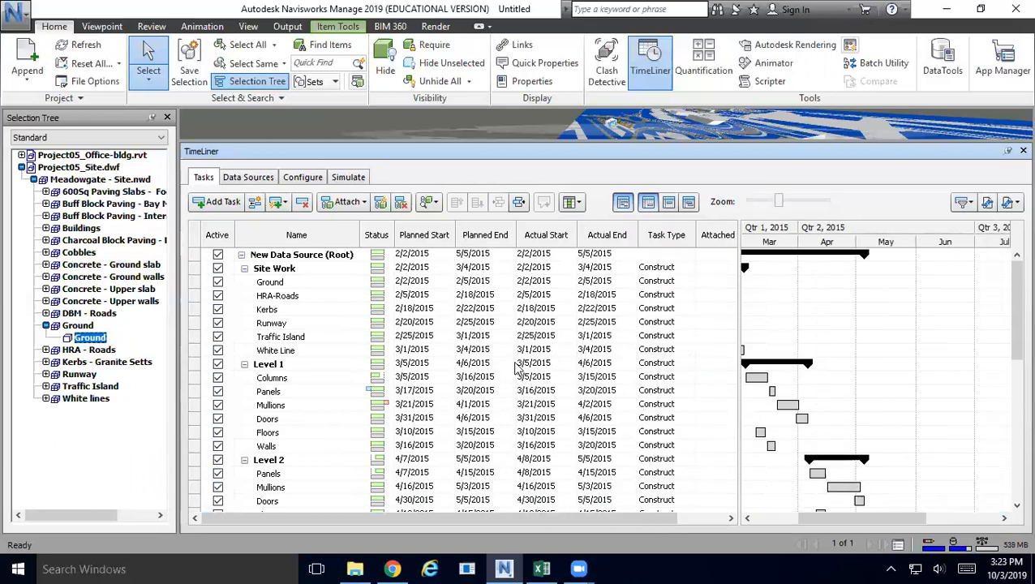
pyautogui.click(472, 378)
pyautogui.click(563, 421)
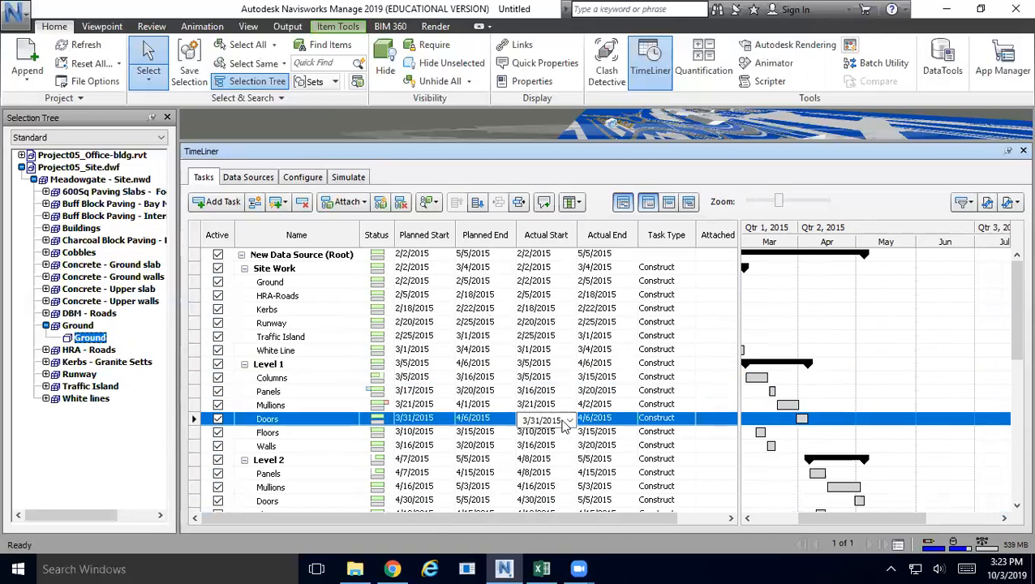
# Step: Set the planned start of the Panels task under Level 3 to 4/28/2015
pyautogui.moveTo(1012, 304); pyautogui.dragTo(1012, 381)
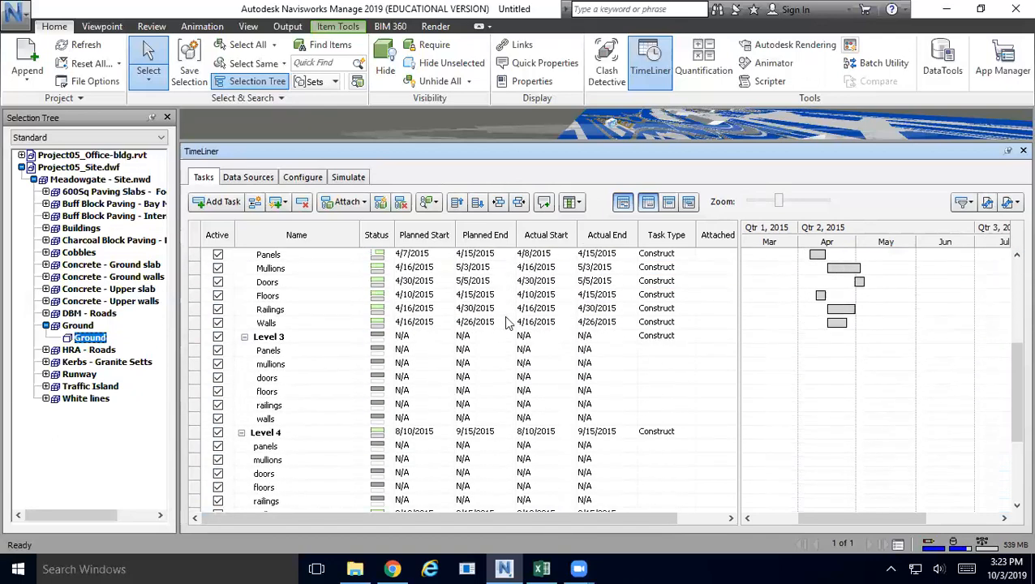
pyautogui.click(407, 350)
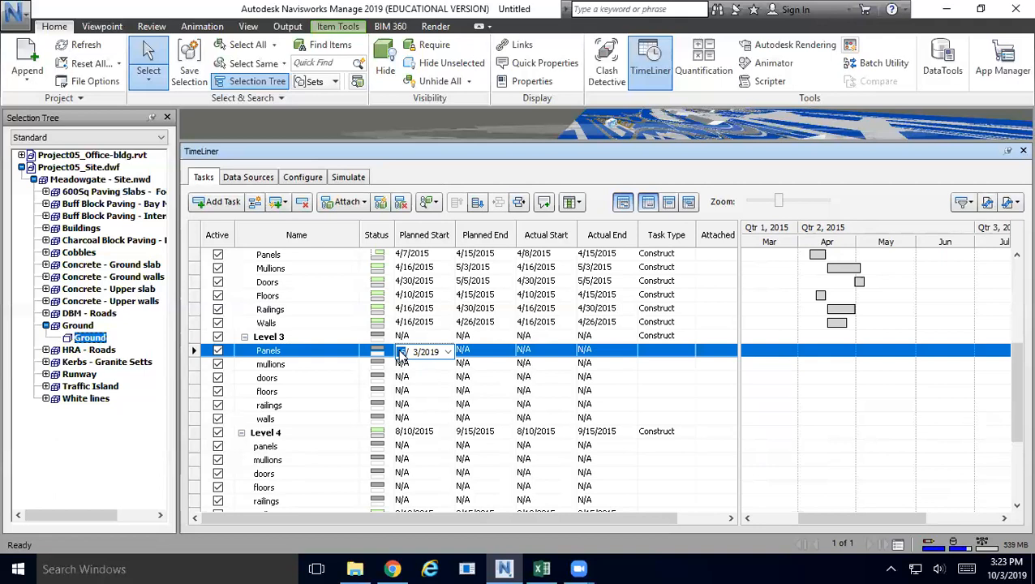
pyautogui.write('4/28')
pyautogui.press('Right')
pyautogui.write('2015')
# Step: Set the planned end of the Level 3 Panels task to 4/30/2015
pyautogui.click(510, 353)
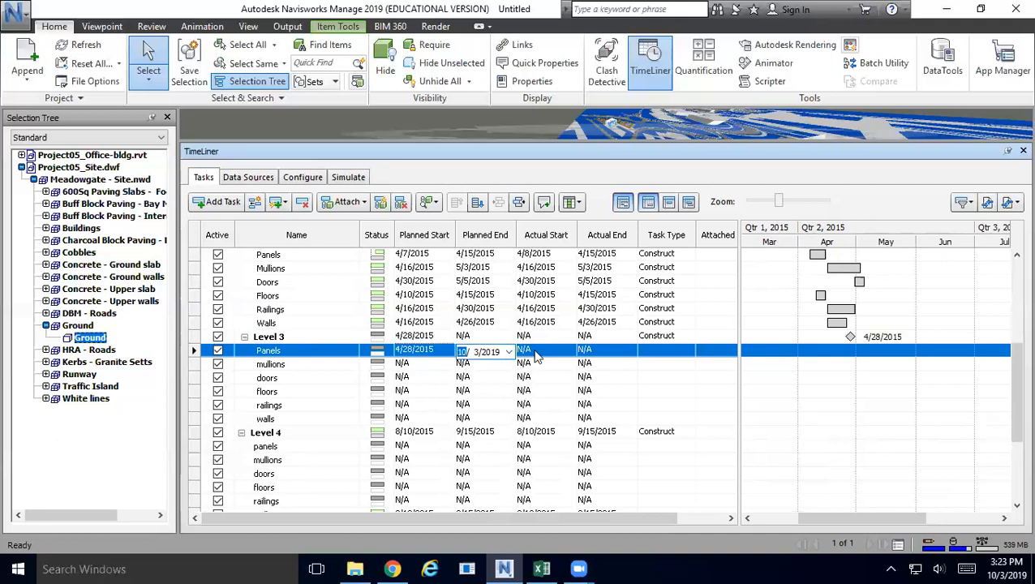
pyautogui.click(463, 354)
pyautogui.write('4/3')
pyautogui.press('Right')
pyautogui.write('2015')
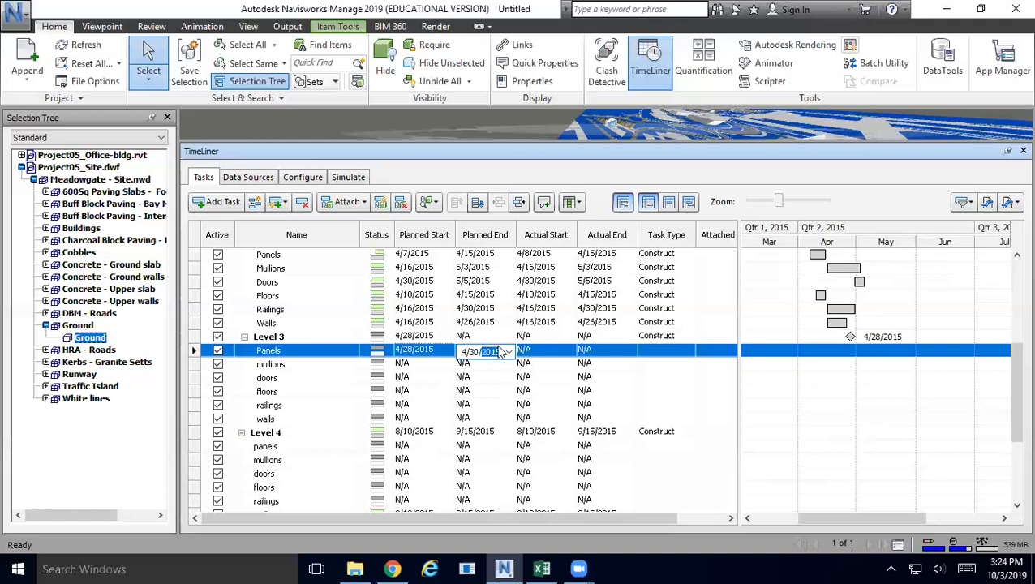
# Step: Set the planned start of the mullions task under Level 3 to 5/2/2015
pyautogui.click(404, 367)
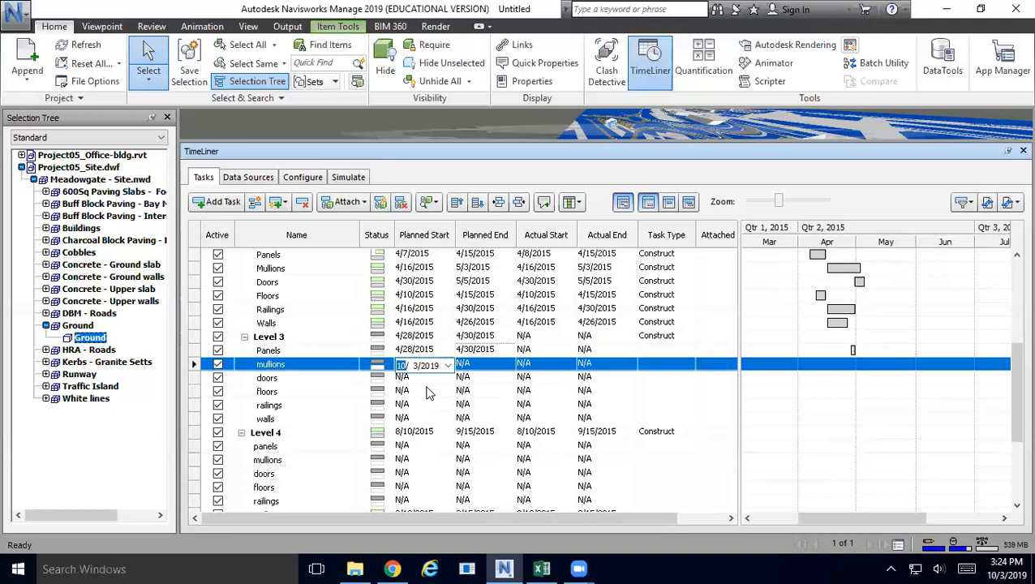
pyautogui.write('5/2')
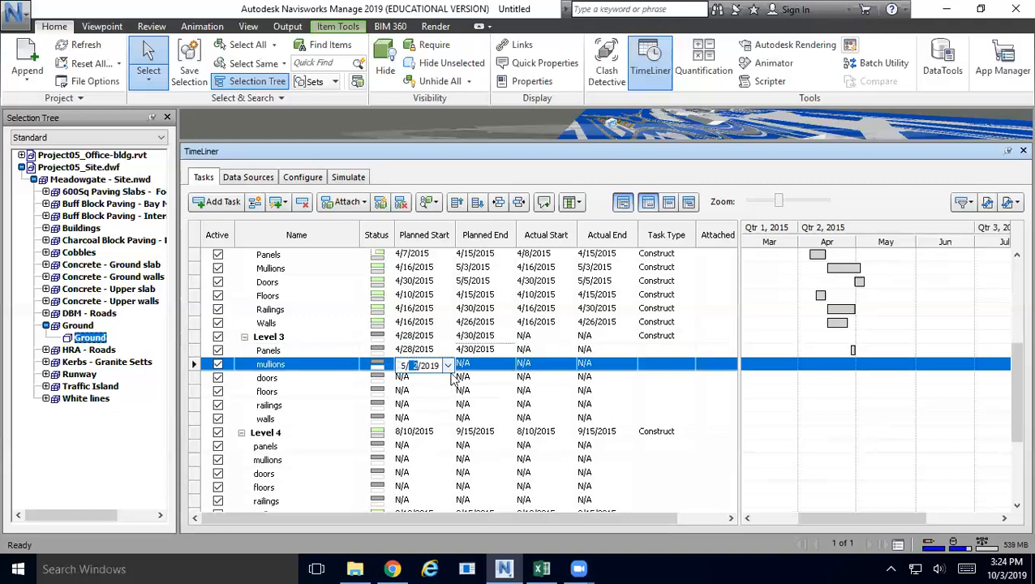
pyautogui.click(430, 366)
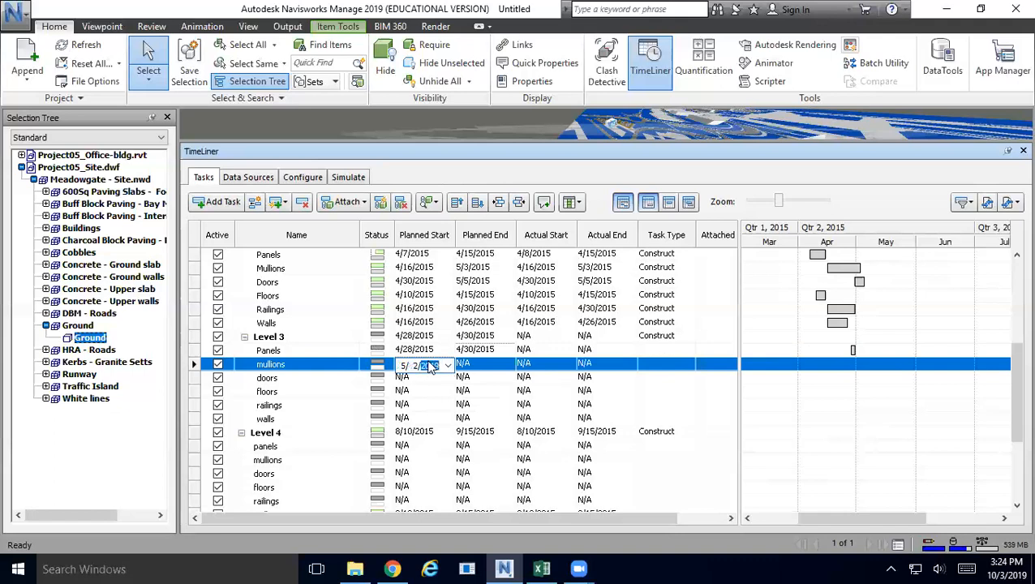
pyautogui.write('2015')
# Step: Set the planned end of the Level 3 mullions task to 5/15/2015
pyautogui.click(462, 367)
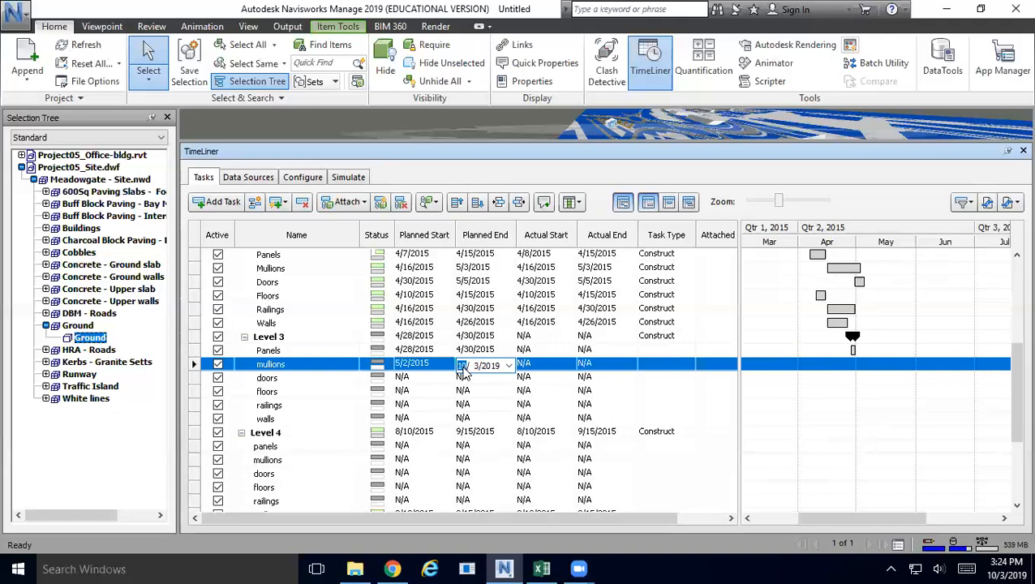
pyautogui.click(474, 366)
pyautogui.click(491, 366)
pyautogui.write('2015')
# Step: Set the planned start of the doors task under Level 3 to 10/3/2015
pyautogui.click(416, 381)
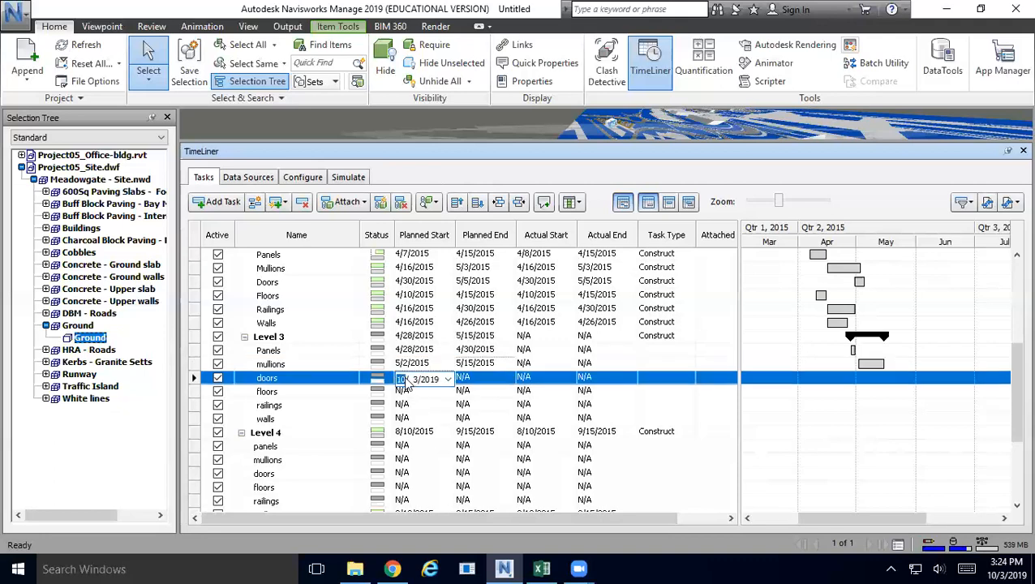
pyautogui.click(430, 380)
pyautogui.write('2015')
pyautogui.click(407, 340)
pyautogui.click(470, 339)
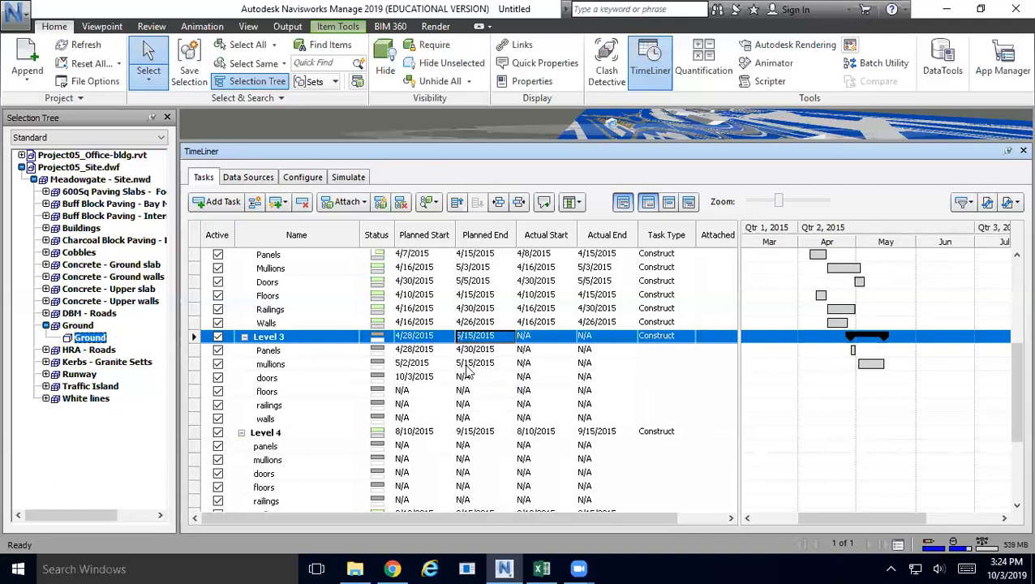
# Step: Set the planned end of the walls task under Level 3 to 10/3/2015
pyautogui.click(462, 419)
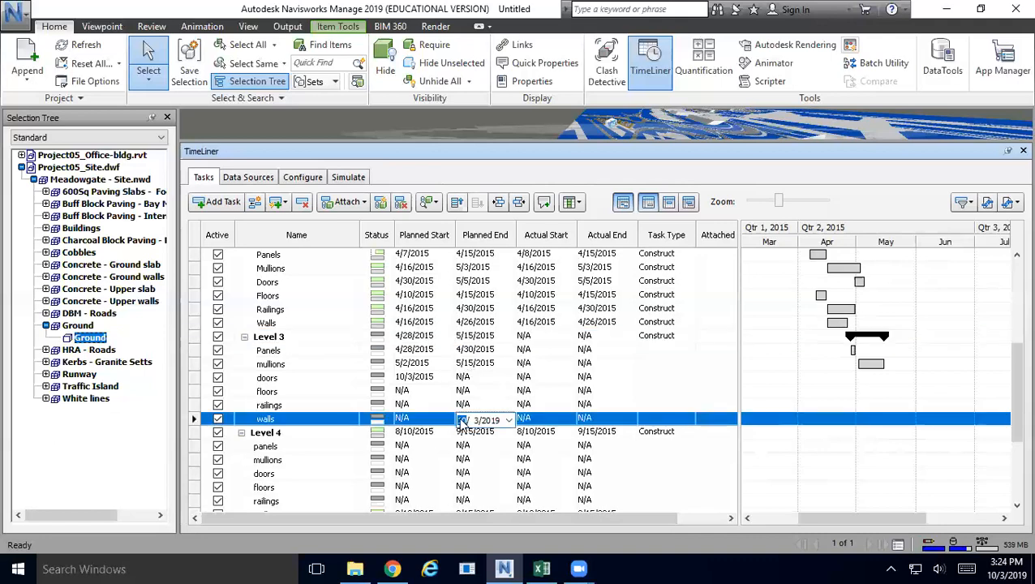
pyautogui.click(495, 421)
pyautogui.write('2015')
pyautogui.press('Return')
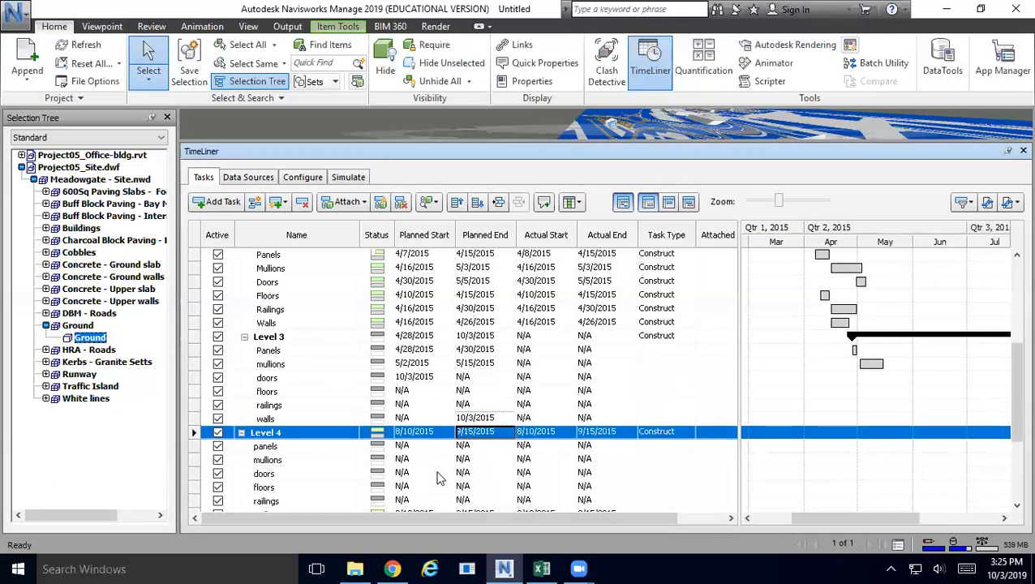
# Step: Review the whole task list from Site Work to Site - Finish for missing dates and task types
pyautogui.scroll(-2, 414, 448)
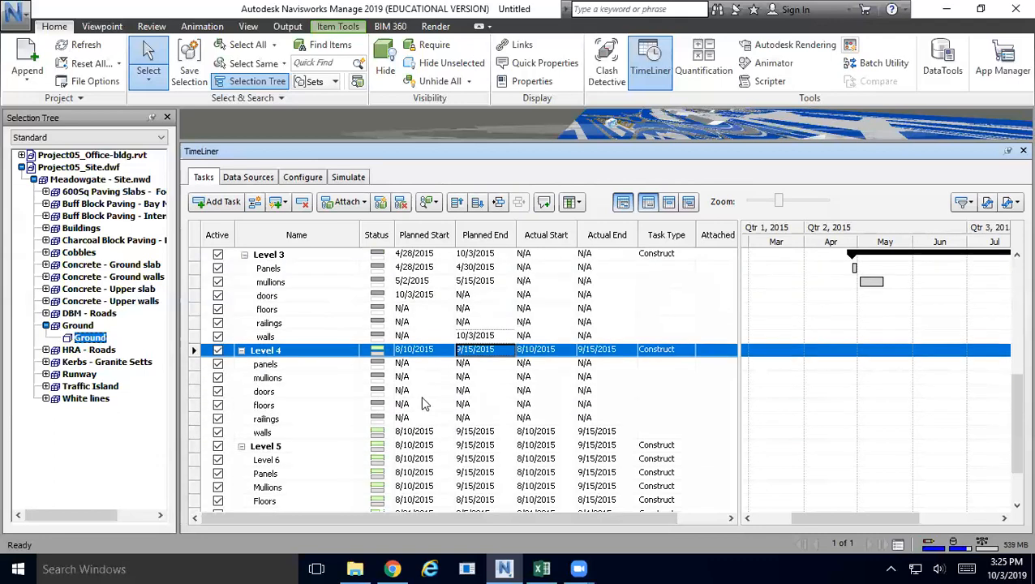
pyautogui.scroll(-1, 426, 403)
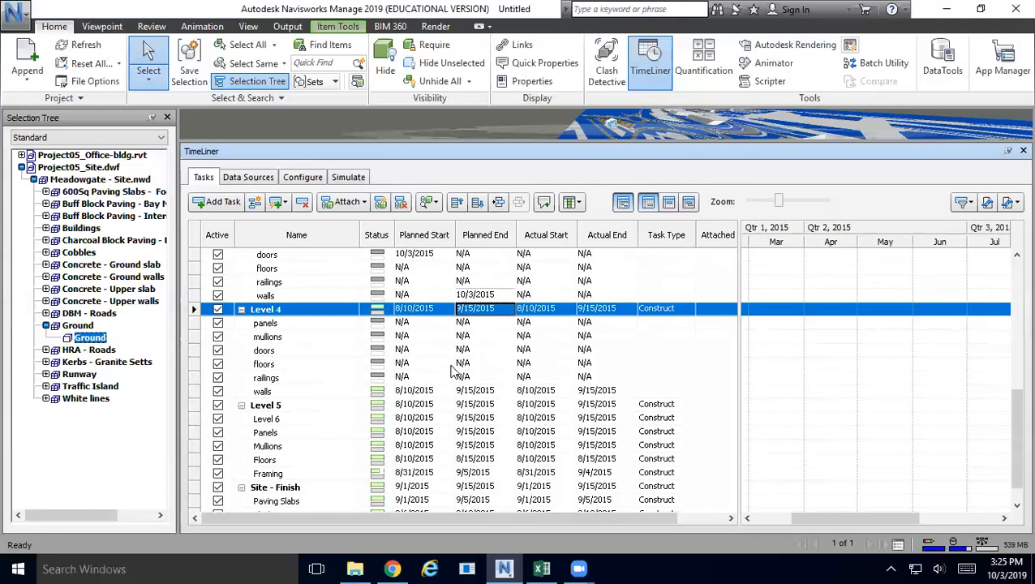
pyautogui.scroll(-1, 414, 406)
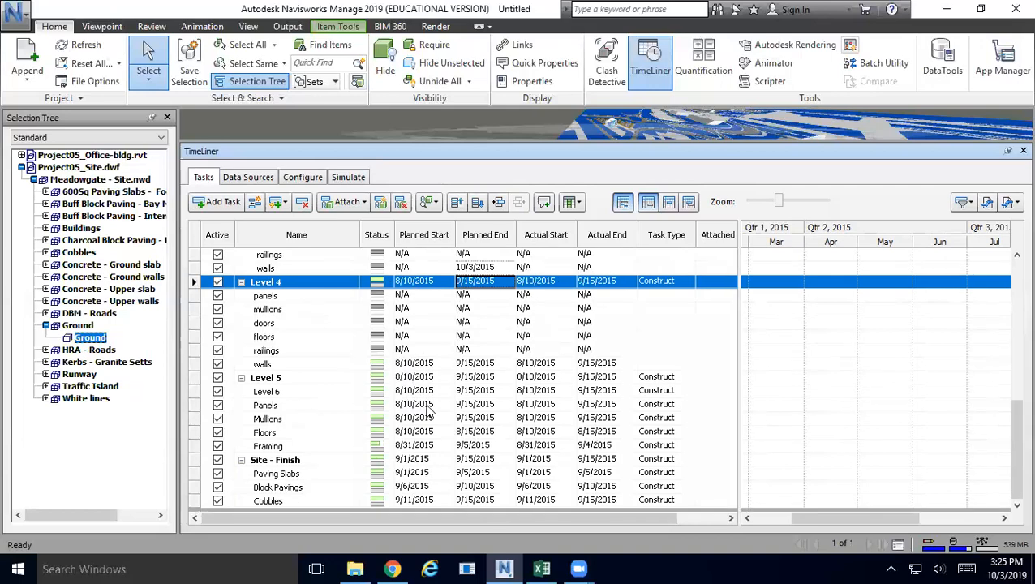
pyautogui.scroll(10, 429, 411)
pyautogui.scroll(-10, 454, 398)
pyautogui.scroll(10, 484, 379)
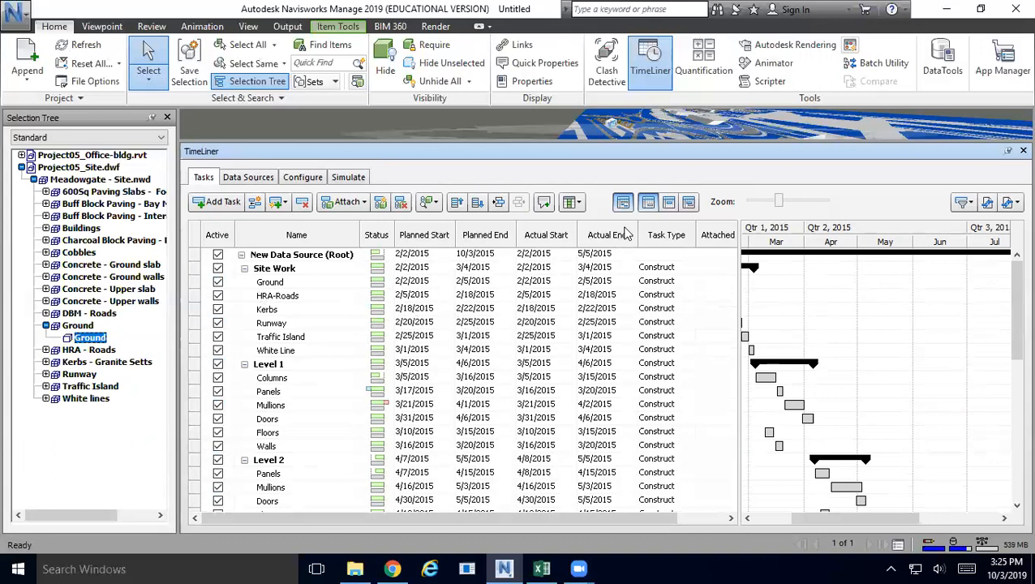
pyautogui.scroll(-7, 666, 292)
pyautogui.scroll(4, 665, 305)
pyautogui.scroll(-5, 664, 311)
pyautogui.scroll(2, 664, 321)
# Step: Set the task type of the Level 3 Panels task to Construct
pyautogui.click(667, 336)
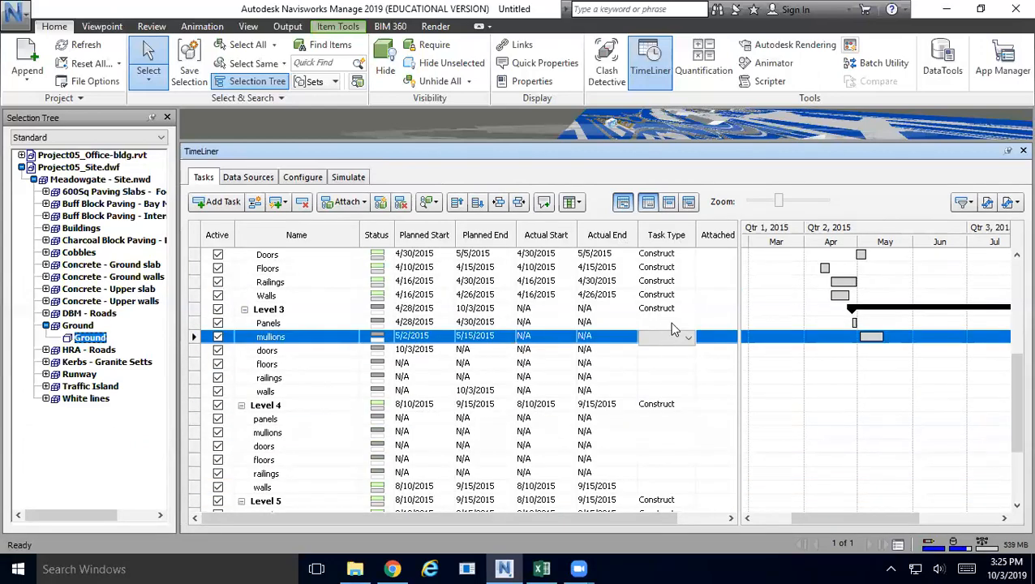
pyautogui.click(659, 323)
pyautogui.click(678, 324)
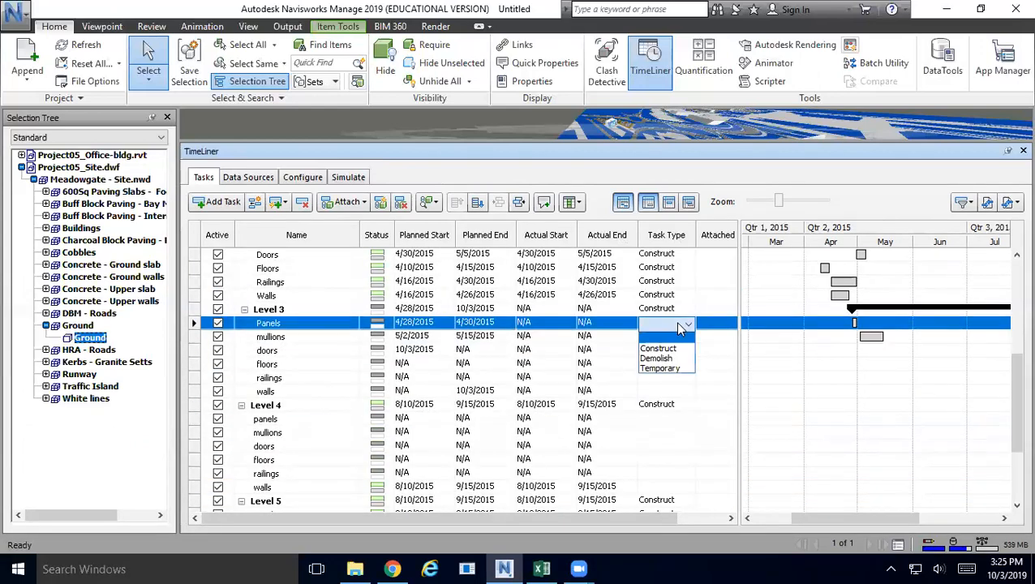
pyautogui.click(672, 344)
pyautogui.click(673, 325)
pyautogui.click(672, 325)
pyautogui.click(664, 349)
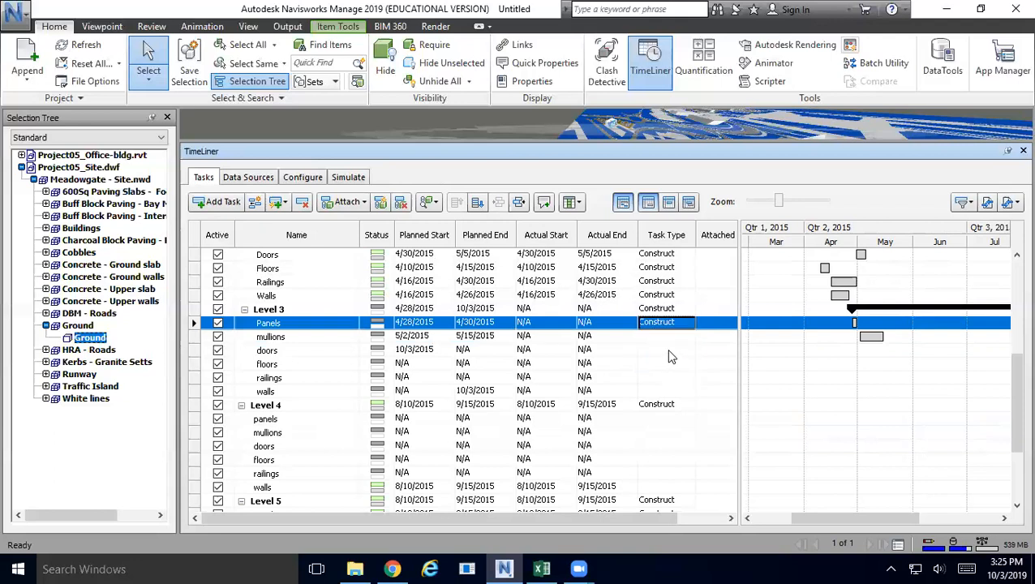
# Step: Assign the Construct task type to the mullions and doors tasks under Level 3
pyautogui.click(670, 336)
pyautogui.click(681, 336)
pyautogui.click(673, 350)
pyautogui.click(678, 356)
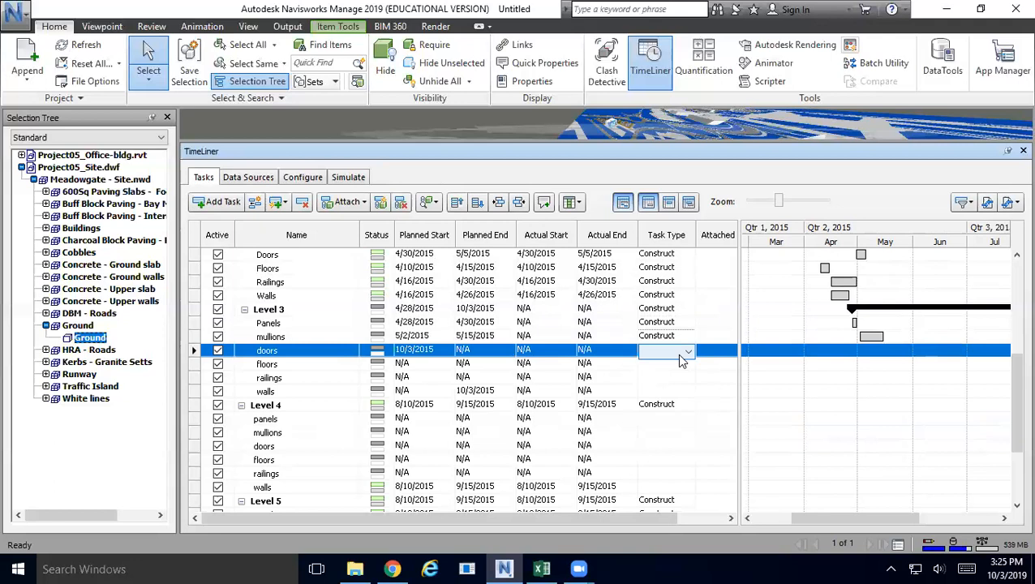
pyautogui.click(680, 356)
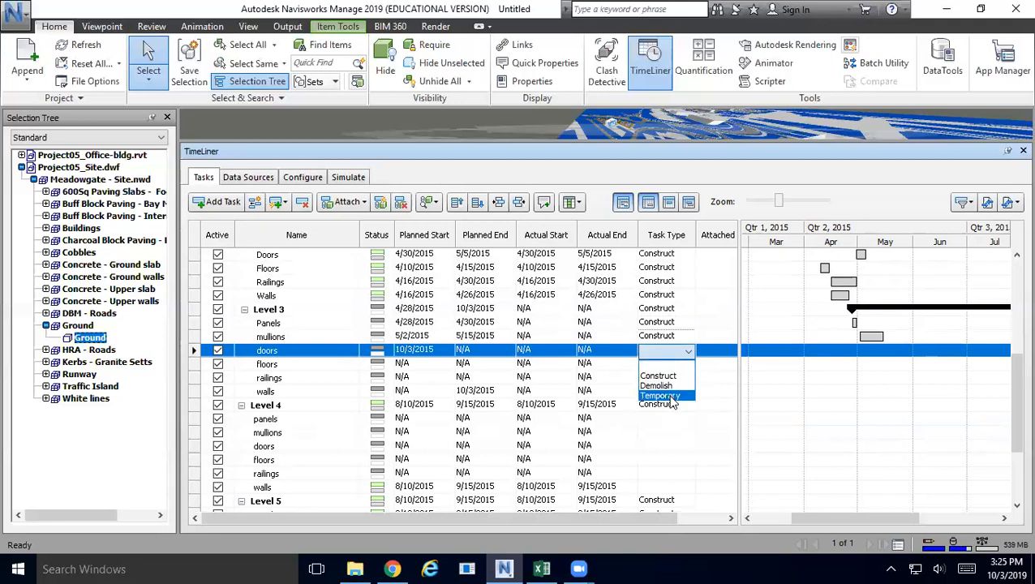
pyautogui.click(665, 377)
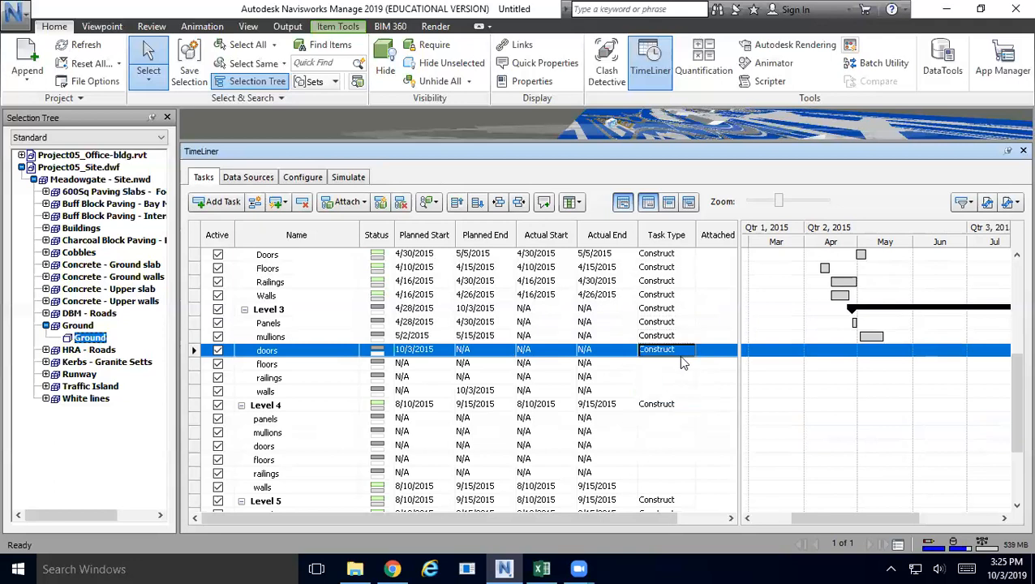
# Step: Assign the Construct task type to the floors, railings and walls tasks under Level 3
pyautogui.click(672, 364)
pyautogui.click(675, 365)
pyautogui.click(667, 390)
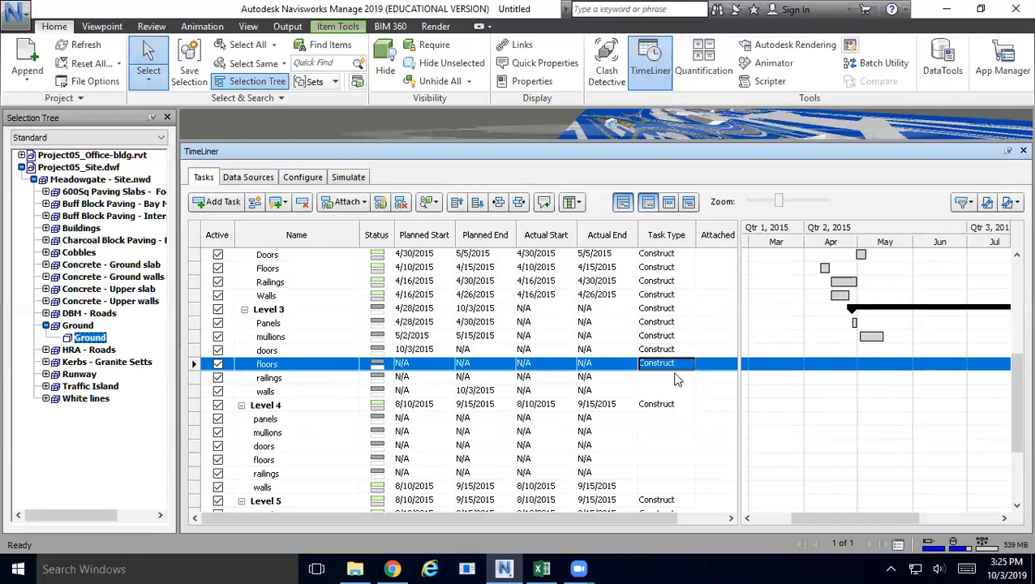
pyautogui.click(671, 378)
pyautogui.click(675, 378)
pyautogui.click(667, 403)
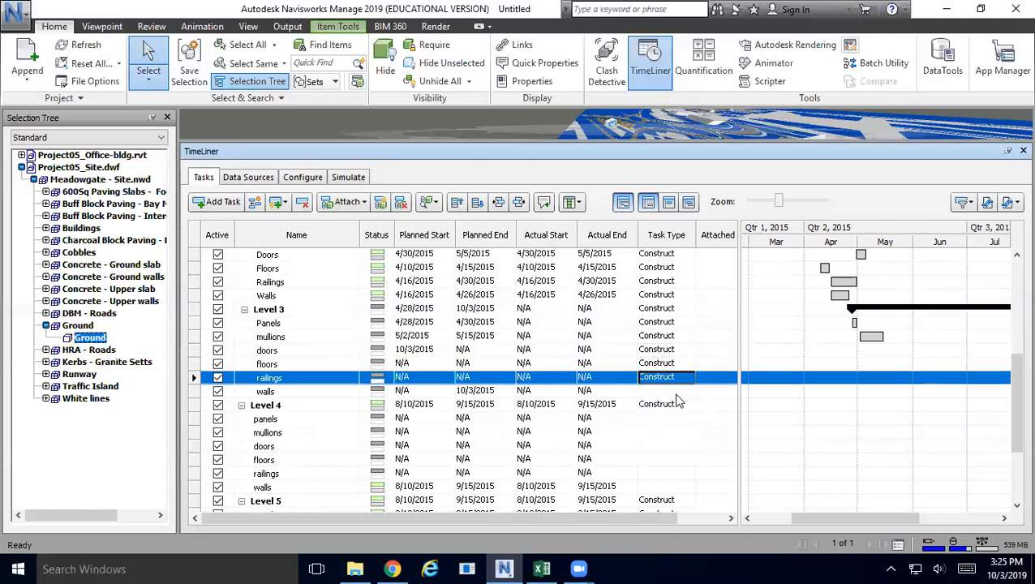
pyautogui.click(671, 391)
pyautogui.click(675, 392)
pyautogui.click(672, 417)
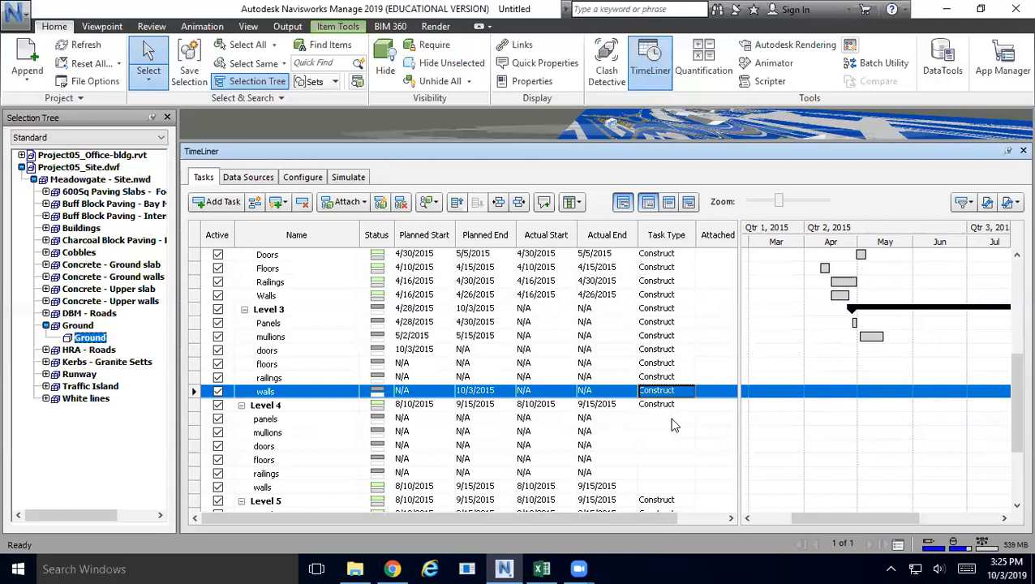
# Step: Assign the Construct task type to the panels and mullions tasks under Level 4
pyautogui.click(668, 417)
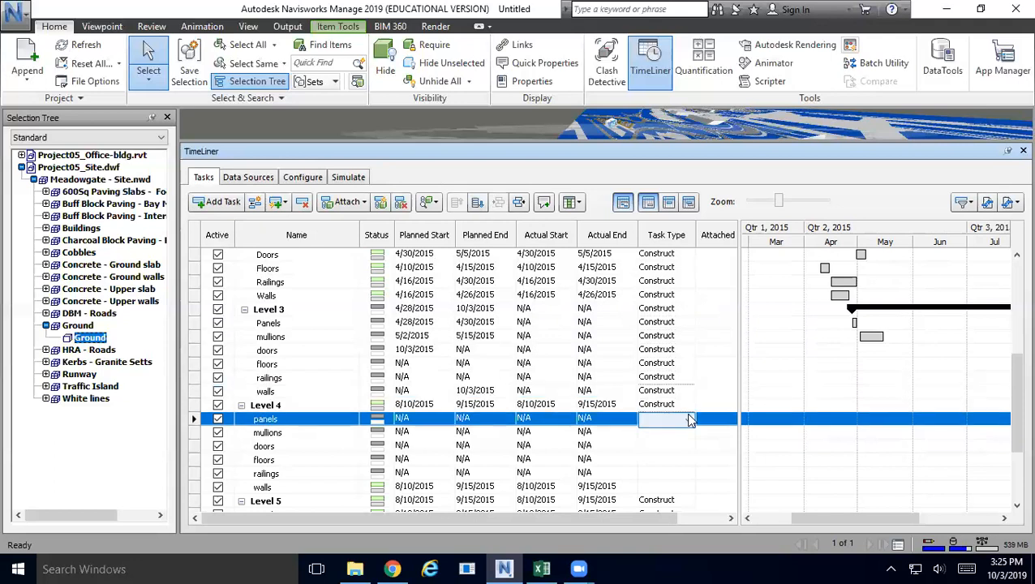
pyautogui.click(685, 415)
pyautogui.click(688, 439)
pyautogui.click(688, 439)
pyautogui.click(688, 438)
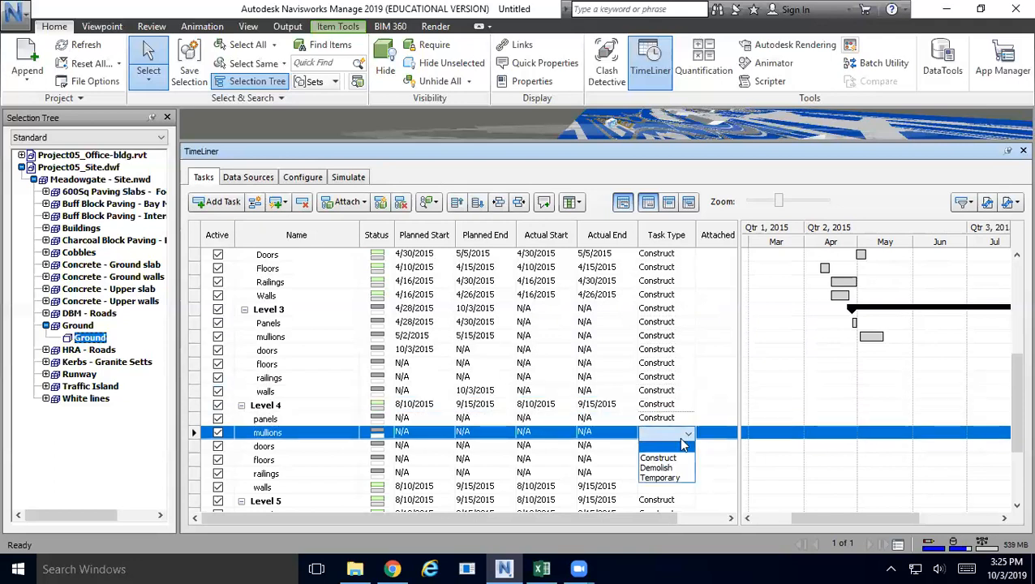
pyautogui.click(684, 459)
# Step: Assign the Construct task type to the doors and floors tasks under Level 4
pyautogui.click(687, 452)
pyautogui.click(688, 452)
pyautogui.click(678, 469)
pyautogui.click(686, 459)
pyautogui.click(688, 460)
pyautogui.click(678, 484)
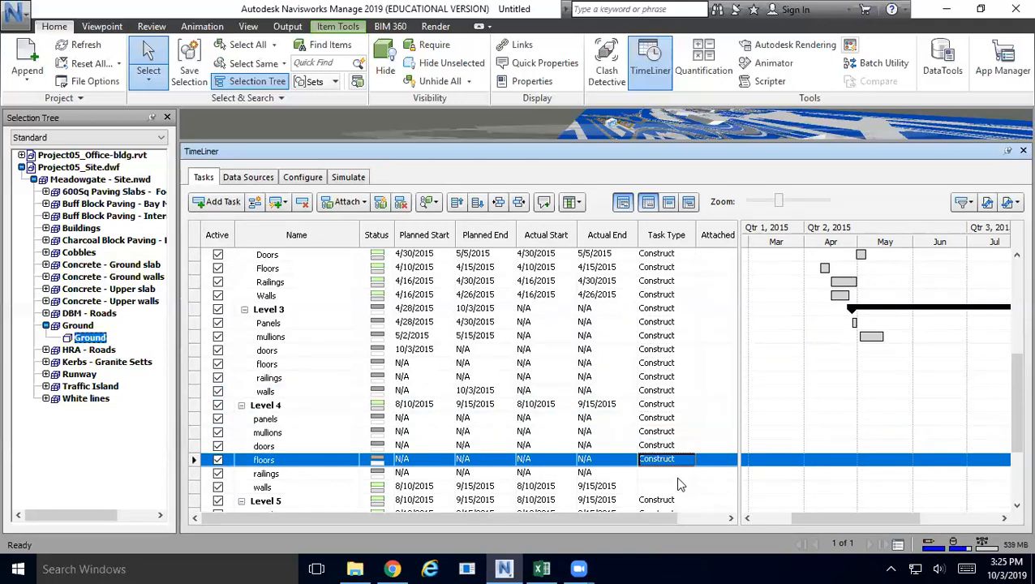
# Step: Assign the Construct task type to the railings and walls tasks under Level 4
pyautogui.click(679, 473)
pyautogui.click(684, 475)
pyautogui.click(687, 479)
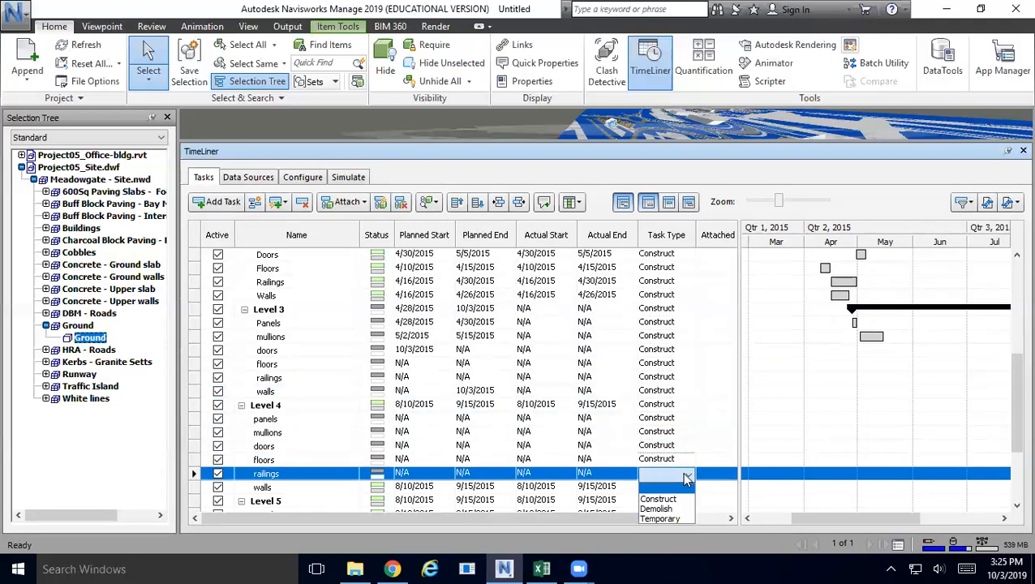
pyautogui.click(678, 498)
pyautogui.scroll(-3, 670, 415)
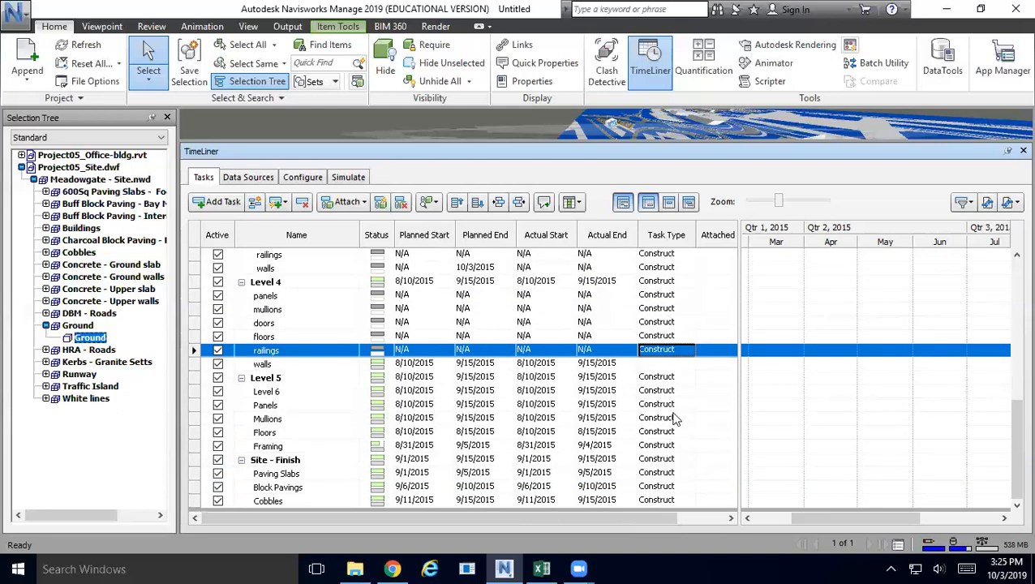
pyautogui.click(678, 366)
pyautogui.click(687, 367)
pyautogui.click(667, 381)
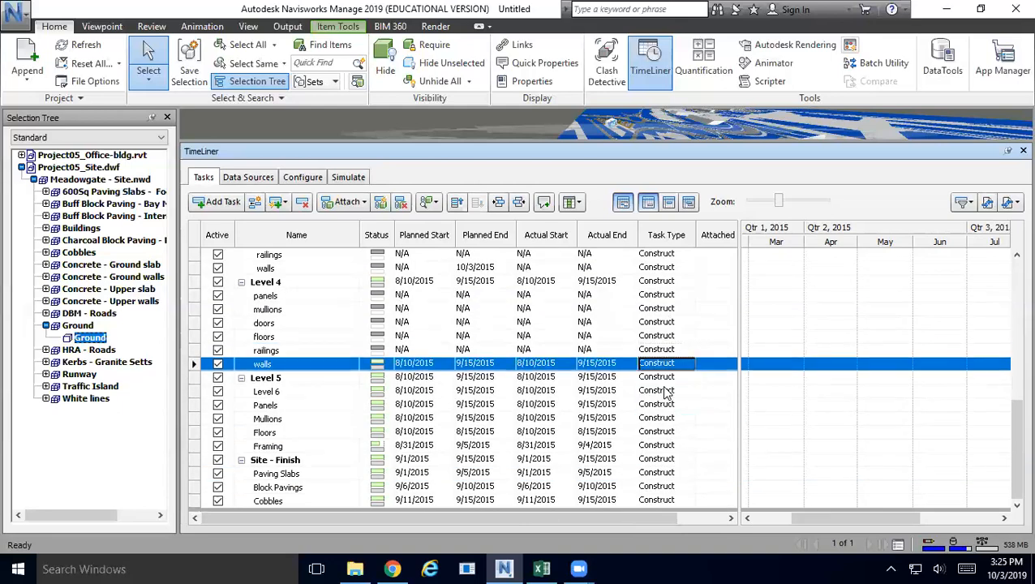
# Step: Widen the task table to show the Total Cost column and shorten TimeLiner to reveal more of the 3D model
pyautogui.scroll(10, 646, 390)
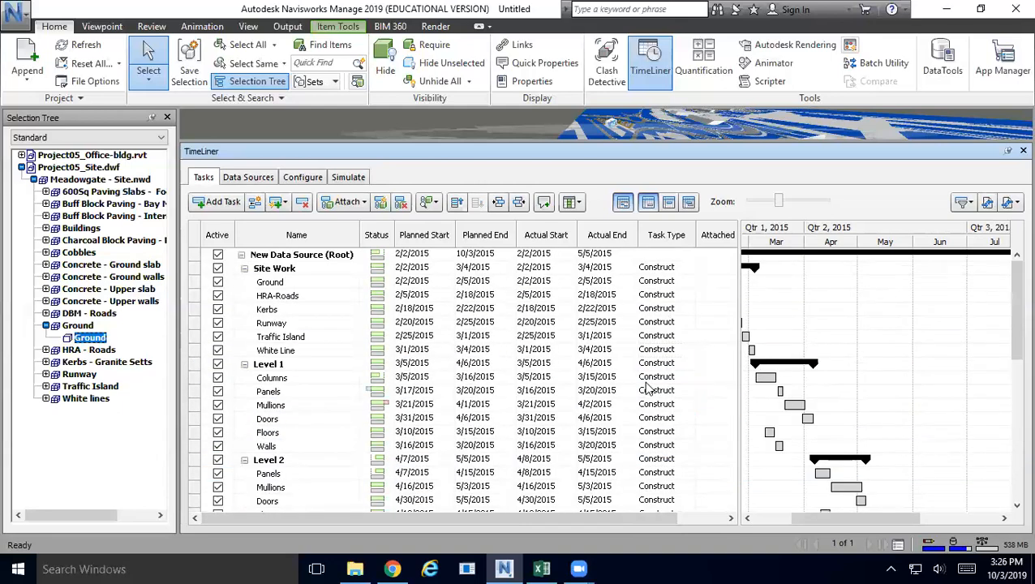
pyautogui.moveTo(812, 276); pyautogui.dragTo(903, 277)
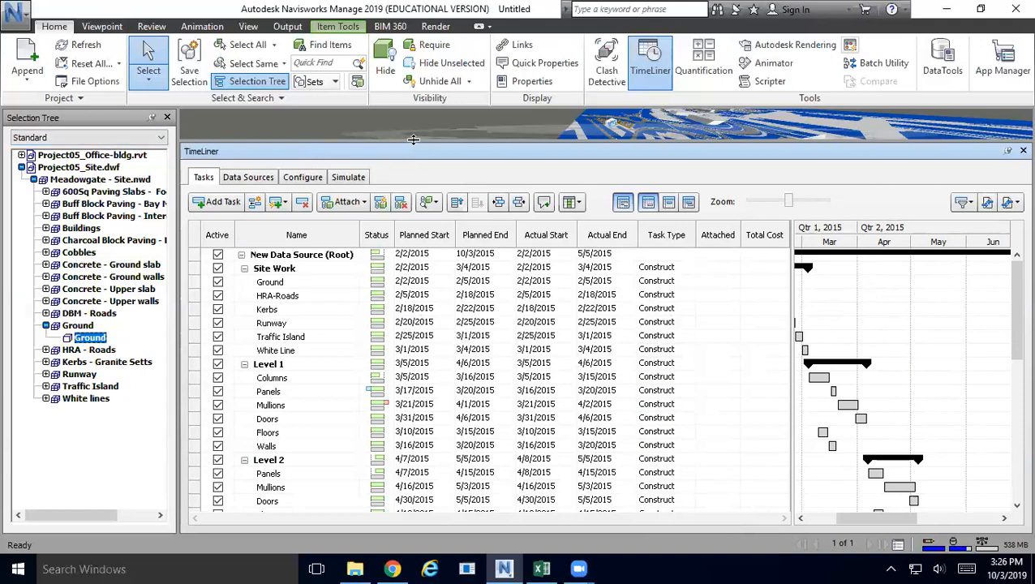
pyautogui.moveTo(407, 272); pyautogui.dragTo(406, 275)
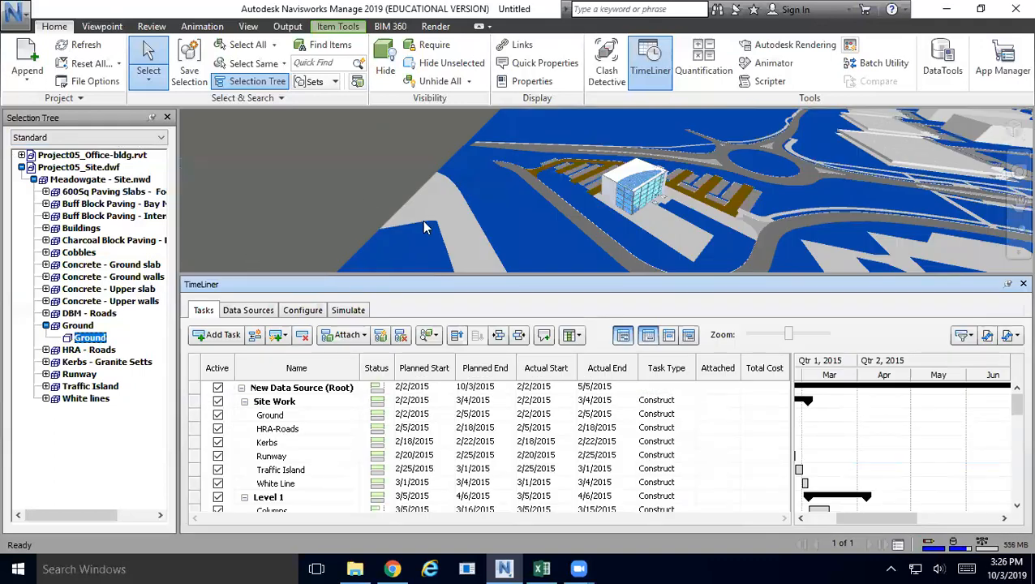
# Step: Collapse Project05_Site.dwf in the selection tree and expand Project05_Office-bldg.rvt down to the Level 1 categories
pyautogui.click(21, 167)
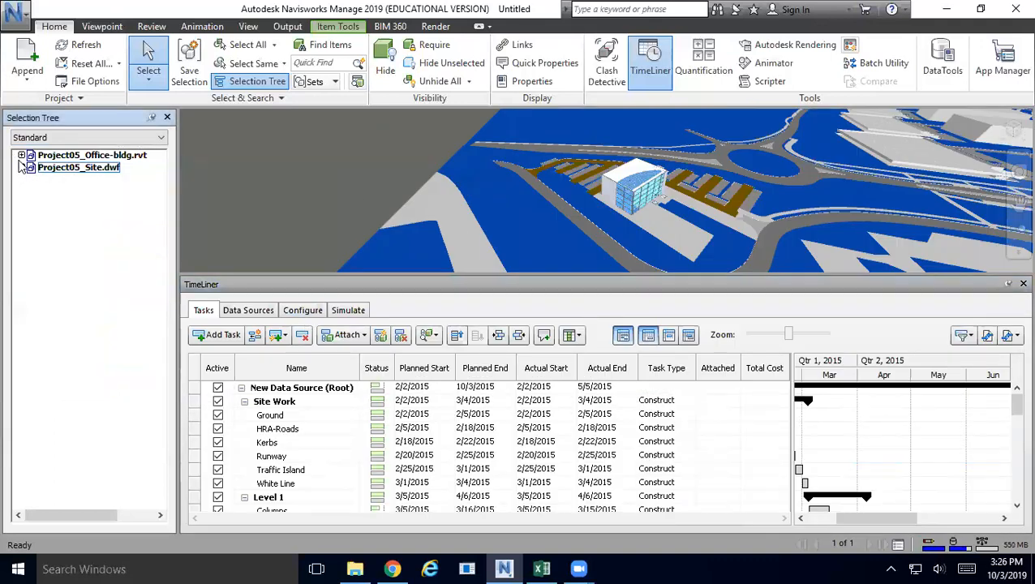
pyautogui.click(21, 155)
pyautogui.click(33, 180)
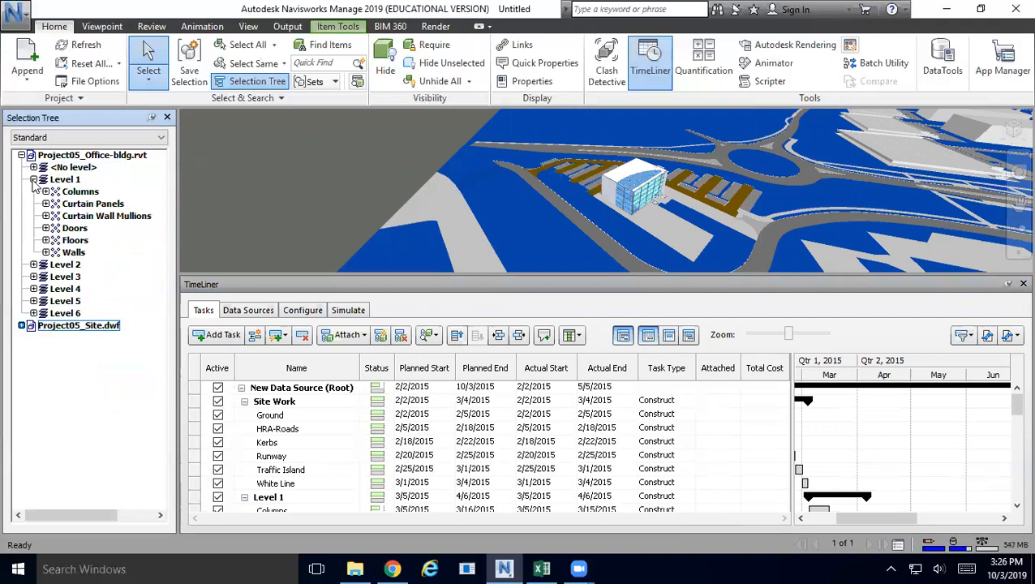
# Step: Select the Columns category under Level 1 of the office building and bring the Level 1 tasks into view
pyautogui.click(81, 193)
pyautogui.scroll(6, 674, 212)
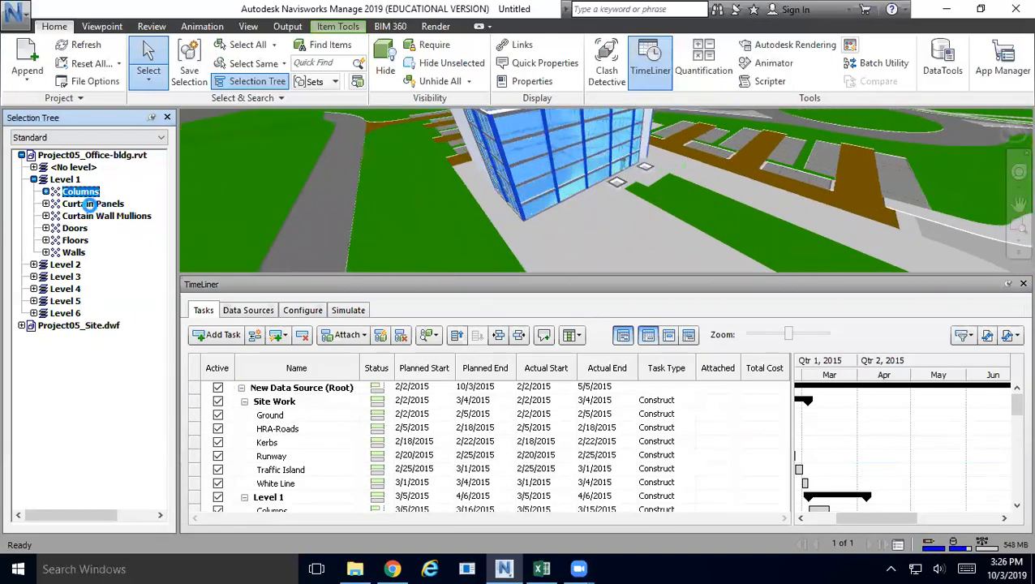
pyautogui.click(91, 203)
pyautogui.click(91, 193)
pyautogui.scroll(-2, 706, 463)
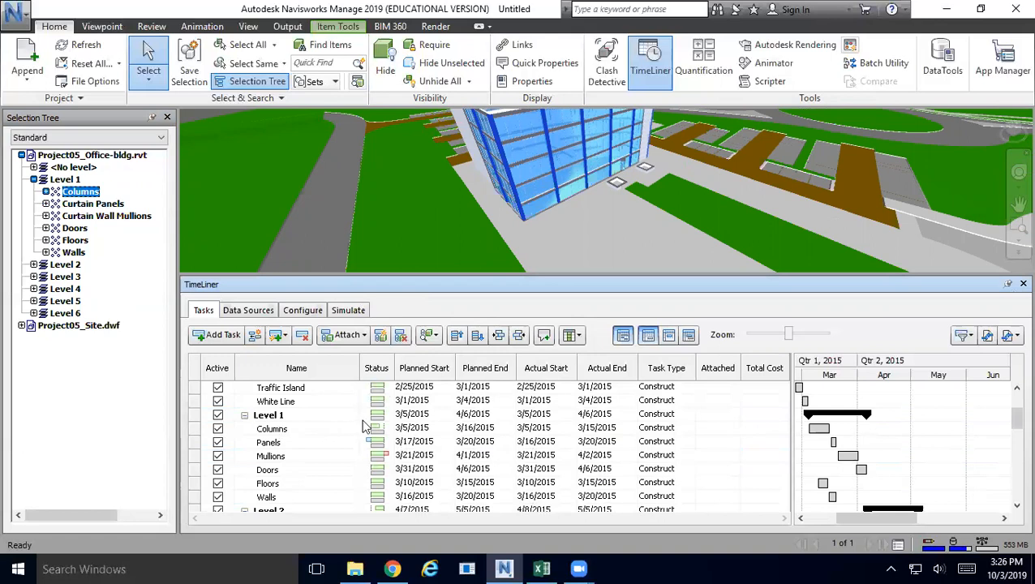
pyautogui.click(80, 193)
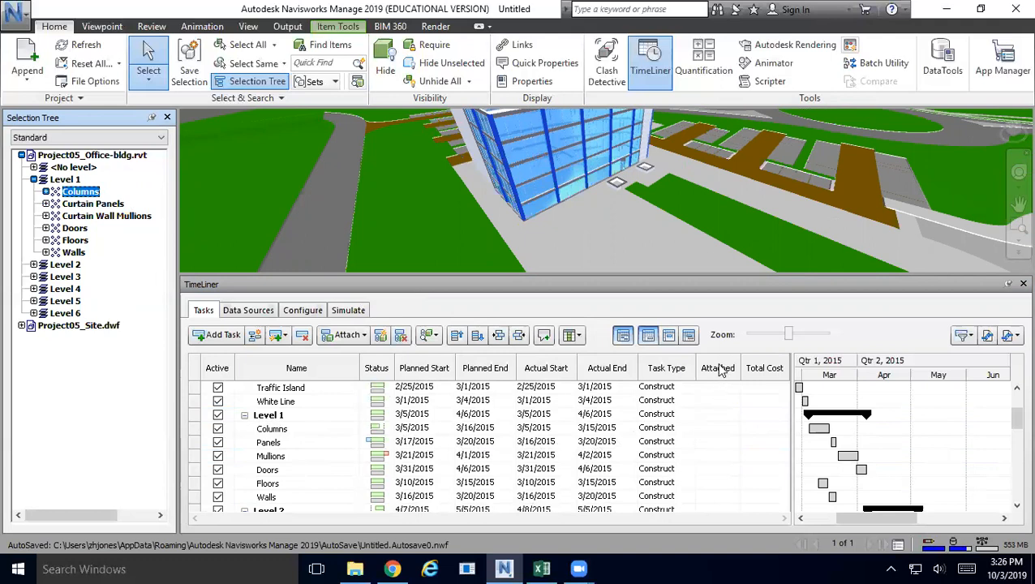
# Step: Attach the selected Level 1 columns to the Level 1 Columns task and inspect the category's 18" x 18" column elements in the tree
pyautogui.rightClick(725, 432)
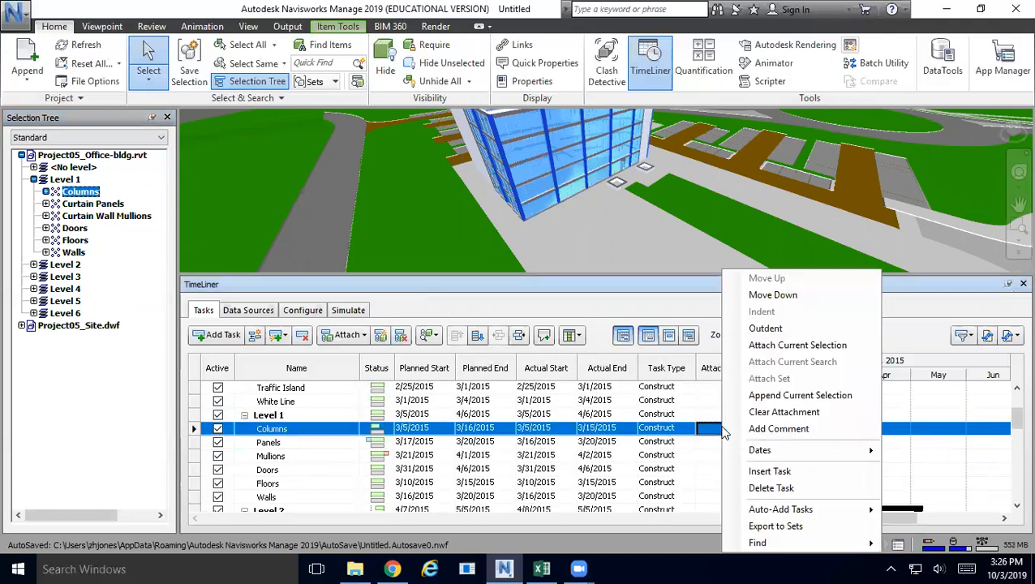
pyautogui.click(829, 347)
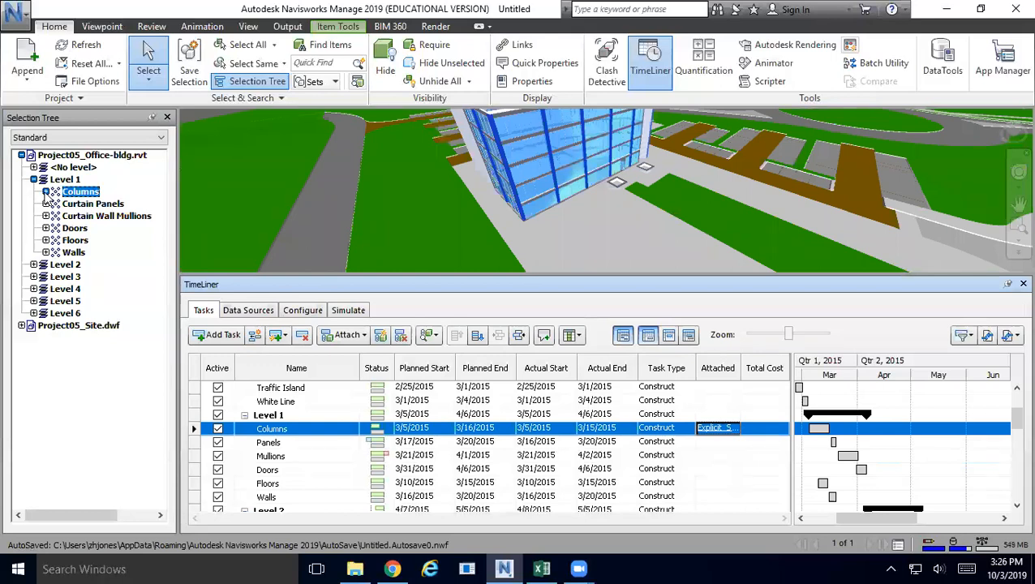
pyautogui.click(45, 191)
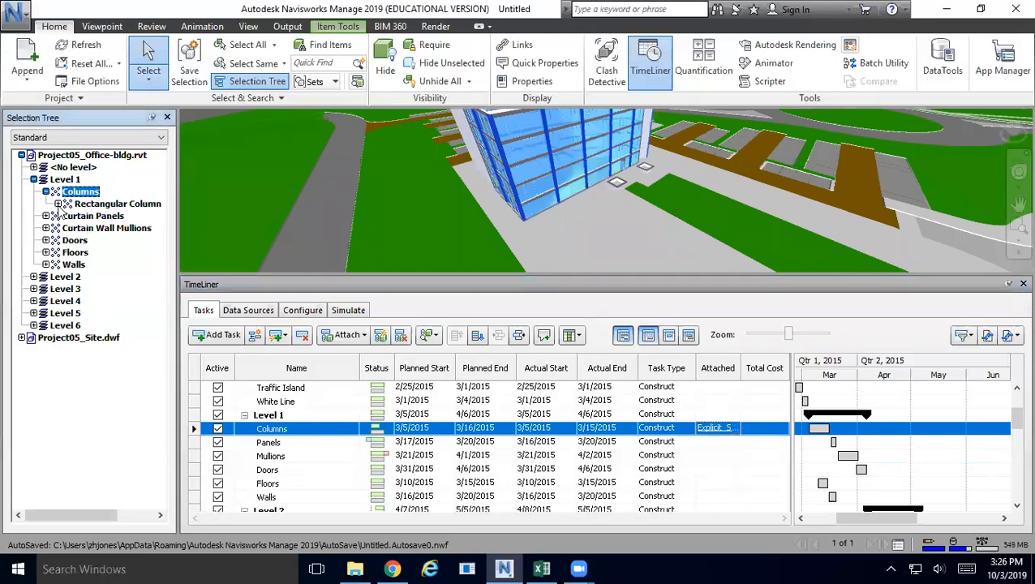
pyautogui.click(57, 204)
pyautogui.click(70, 216)
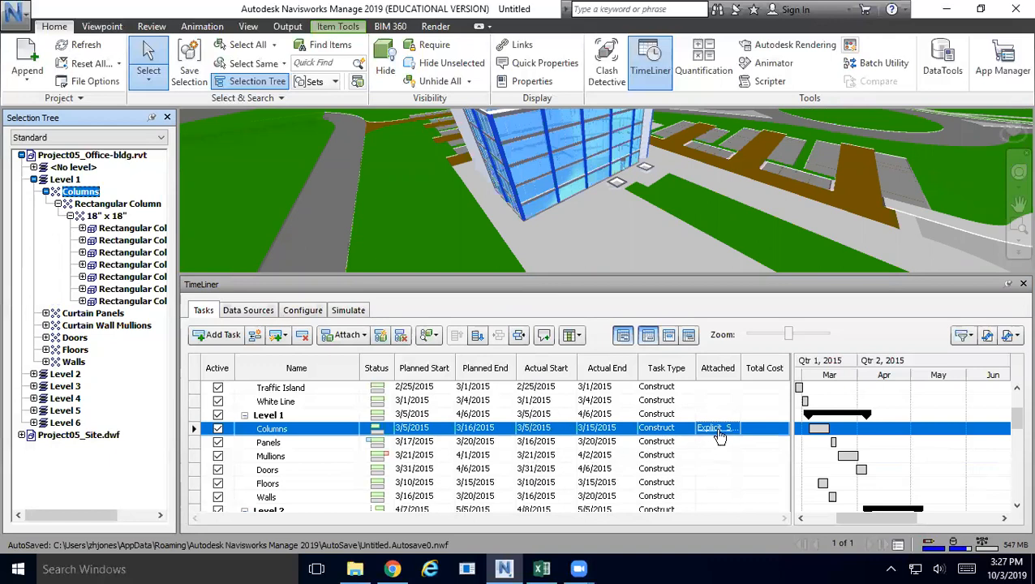
pyautogui.click(46, 191)
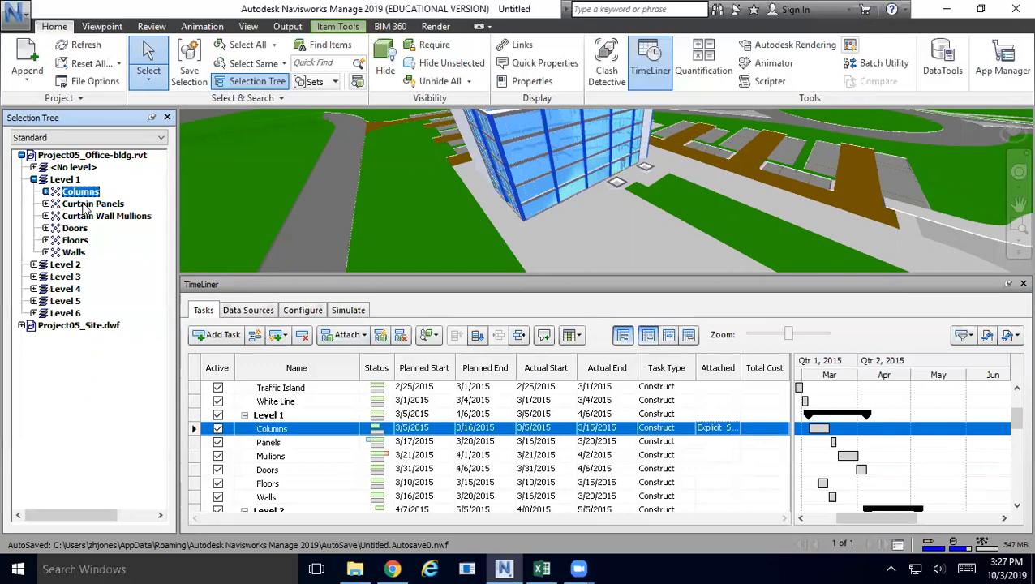
# Step: Attach the Level 1 Curtain Panels and Curtain Wall Mullions categories to the Panels and Mullions tasks under Level 1
pyautogui.click(85, 204)
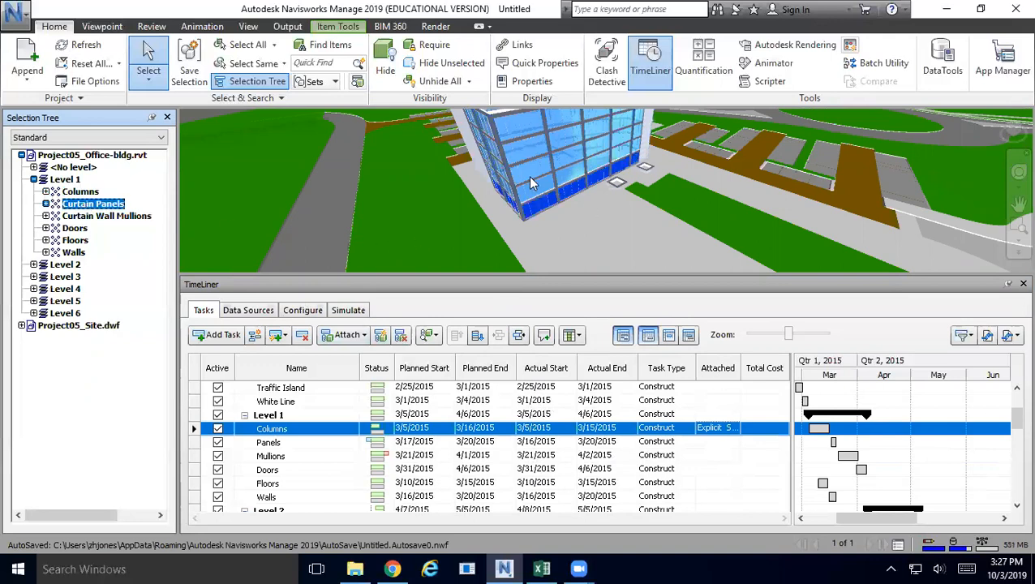
pyautogui.rightClick(722, 445)
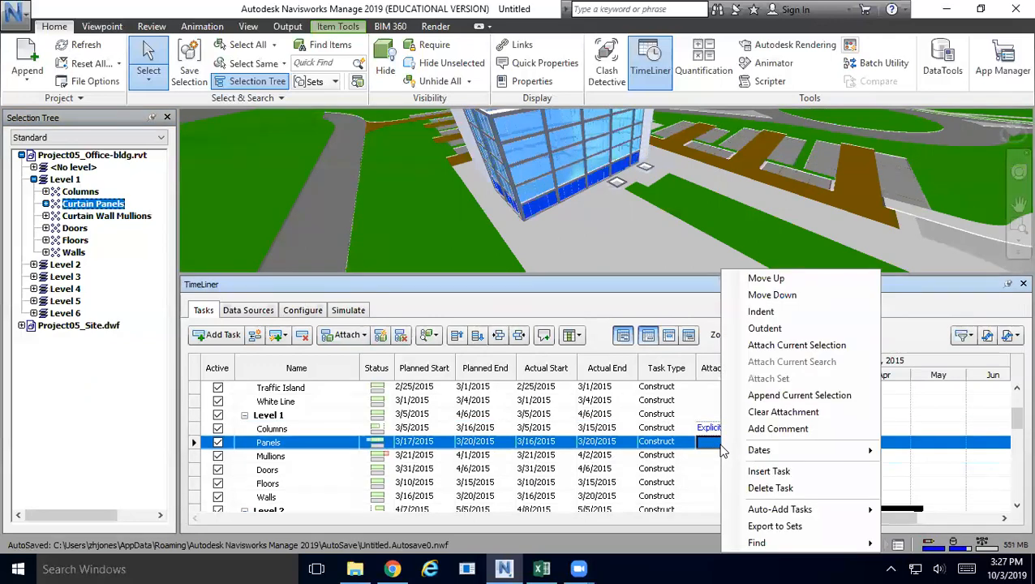
pyautogui.click(785, 349)
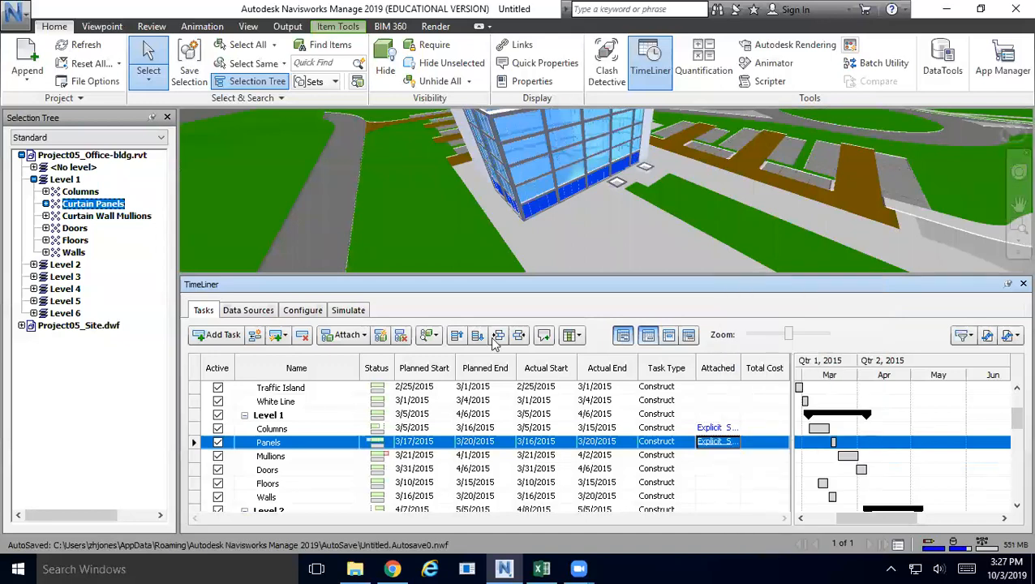
pyautogui.click(106, 216)
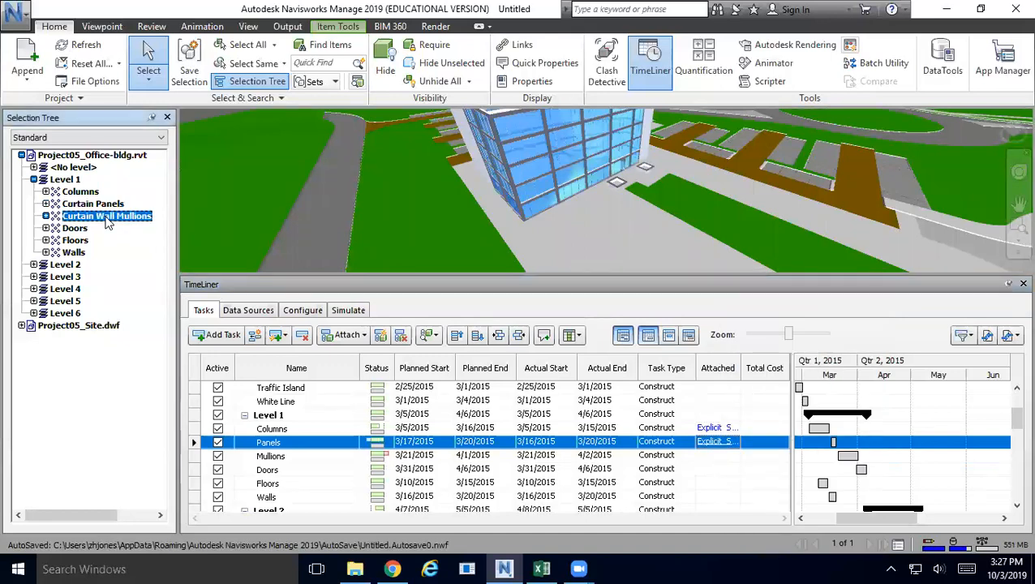
pyautogui.rightClick(708, 458)
pyautogui.click(764, 350)
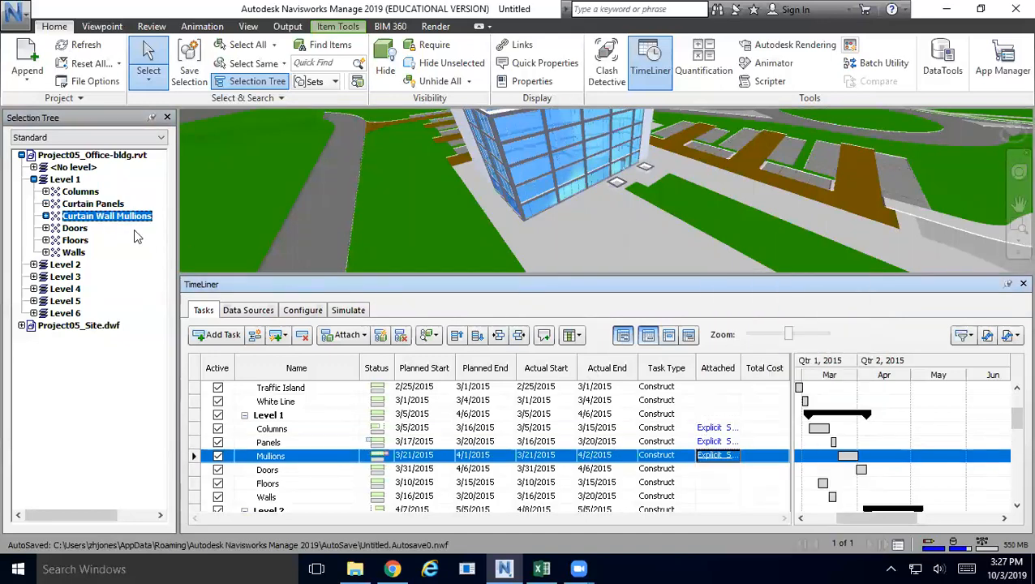
# Step: Attach the Level 1 Doors and Floors categories to their matching tasks under Level 1
pyautogui.click(73, 229)
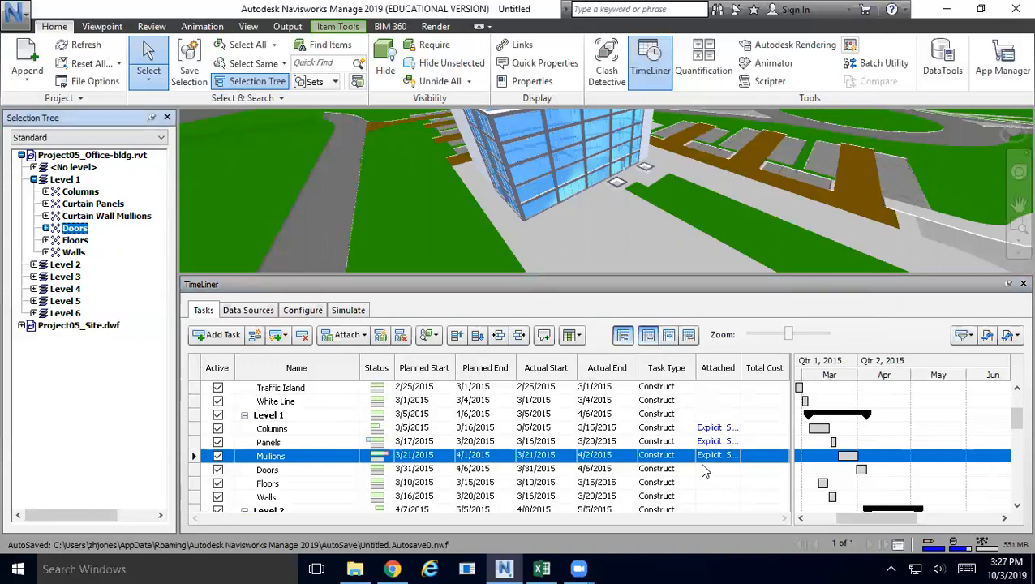
pyautogui.rightClick(705, 469)
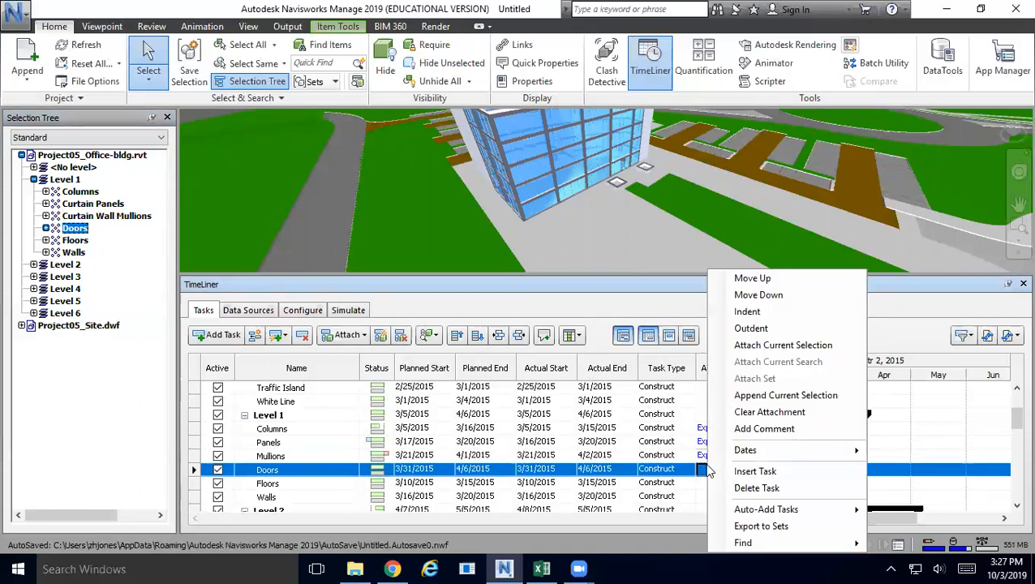
pyautogui.click(763, 354)
pyautogui.click(75, 241)
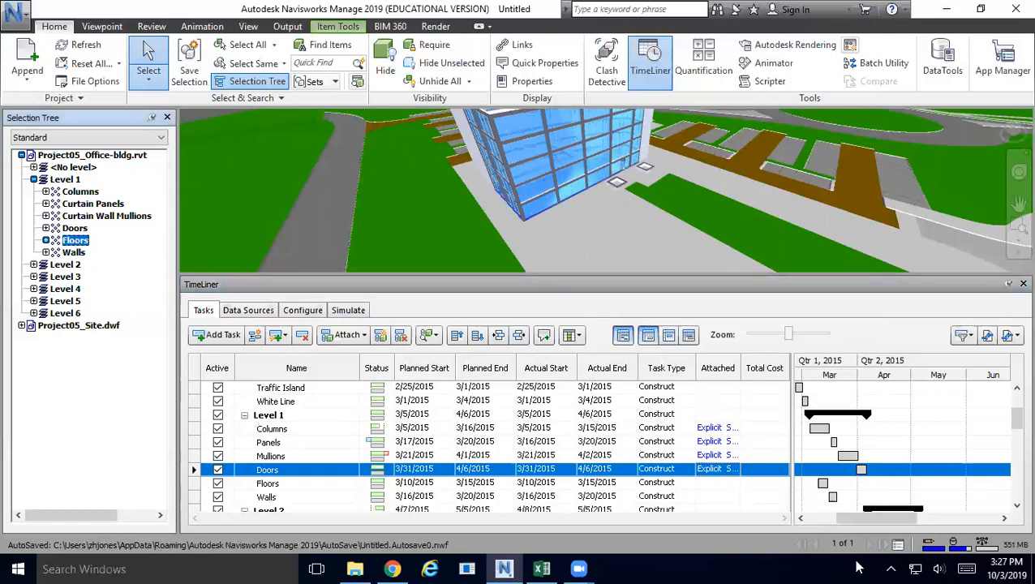
pyautogui.rightClick(713, 483)
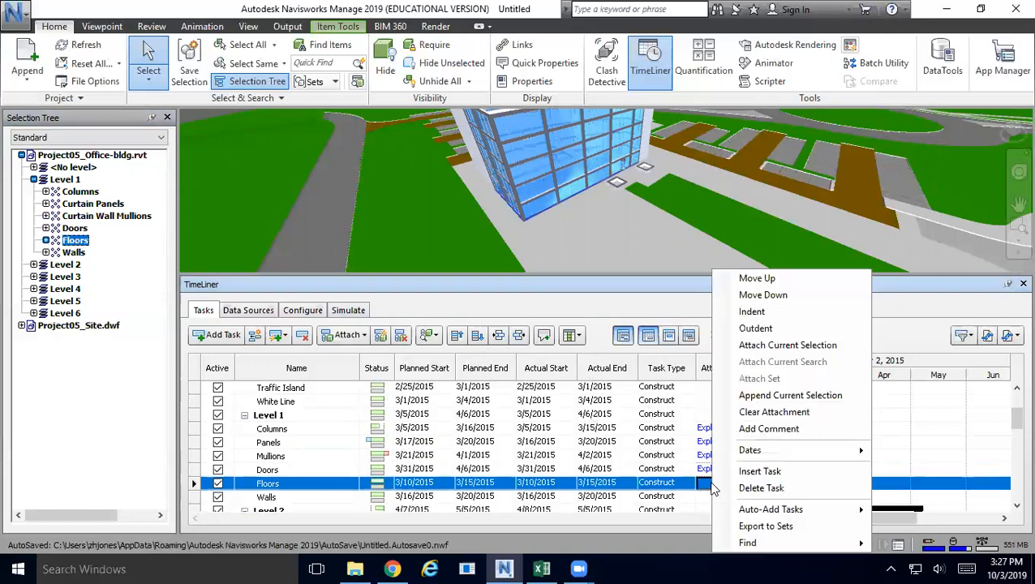
pyautogui.click(774, 347)
# Step: Attach the Level 1 Walls category to the Walls task under Level 1
pyautogui.scroll(-2, 700, 464)
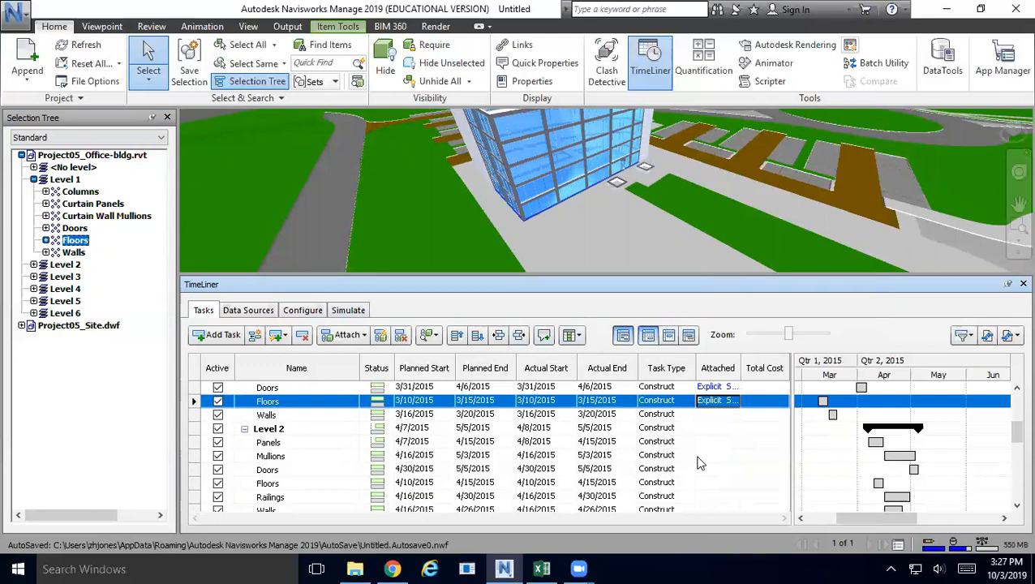
pyautogui.click(75, 253)
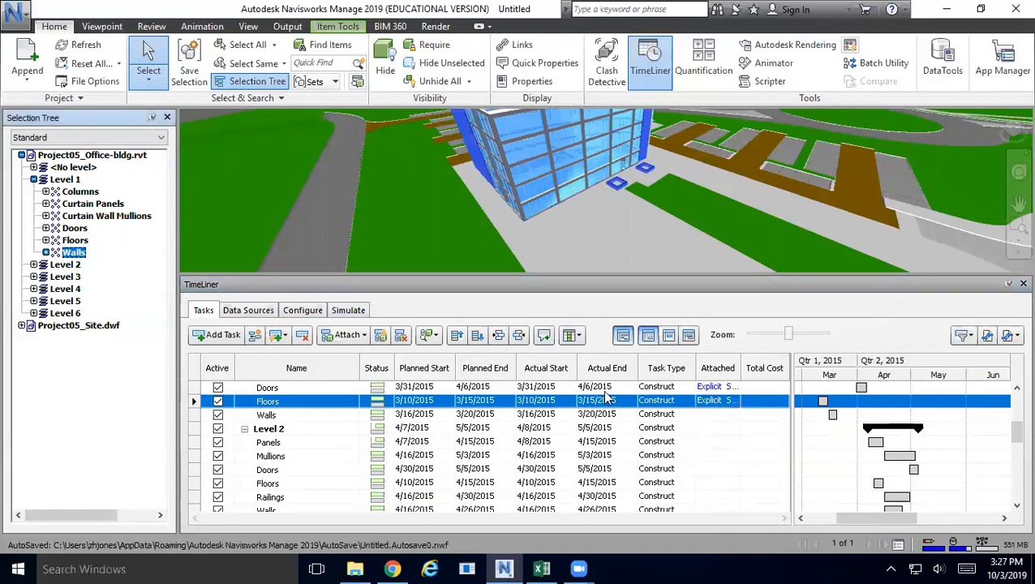
pyautogui.rightClick(702, 415)
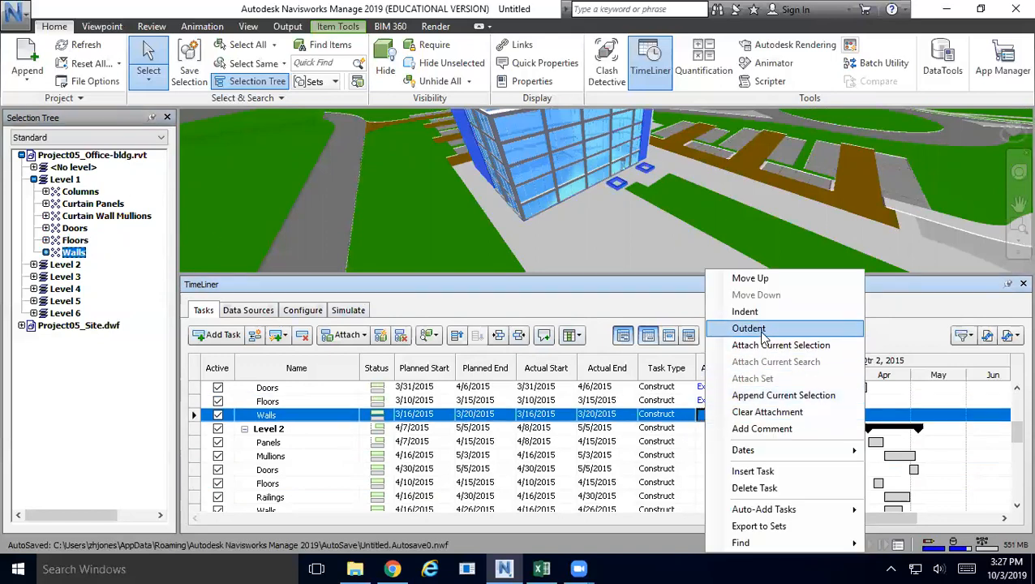
pyautogui.click(762, 346)
# Step: Attach the office building's Level 2 Curtain Panels and Curtain Wall Mullions categories to the Panels and Mullions tasks under Level 2
pyautogui.click(33, 265)
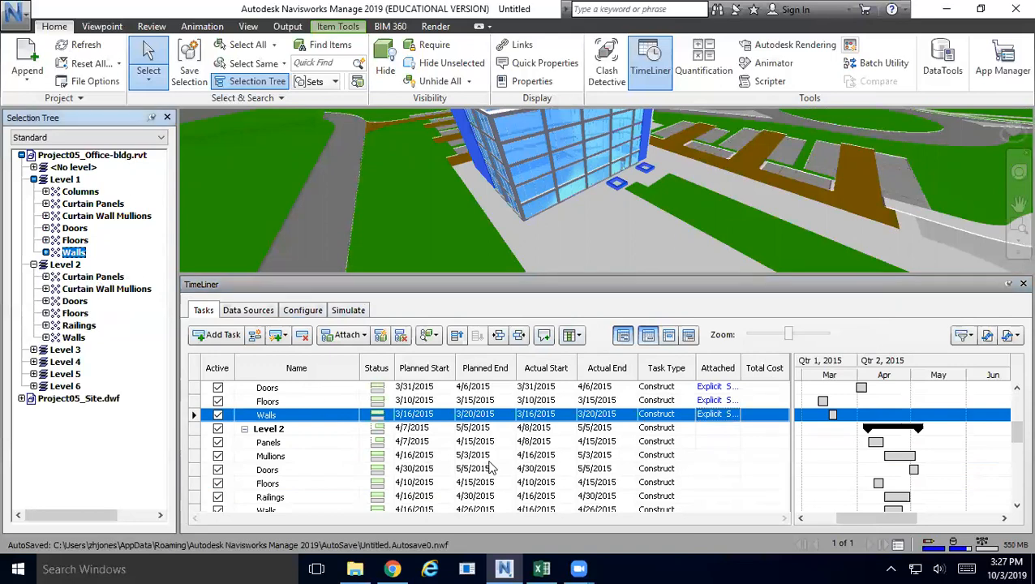
pyautogui.click(90, 276)
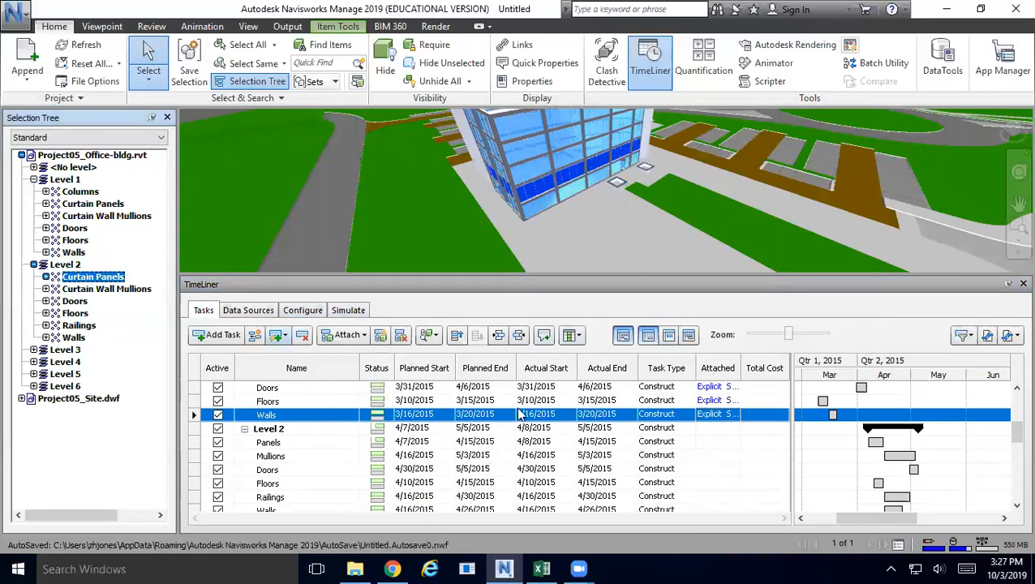
pyautogui.rightClick(697, 443)
pyautogui.click(751, 347)
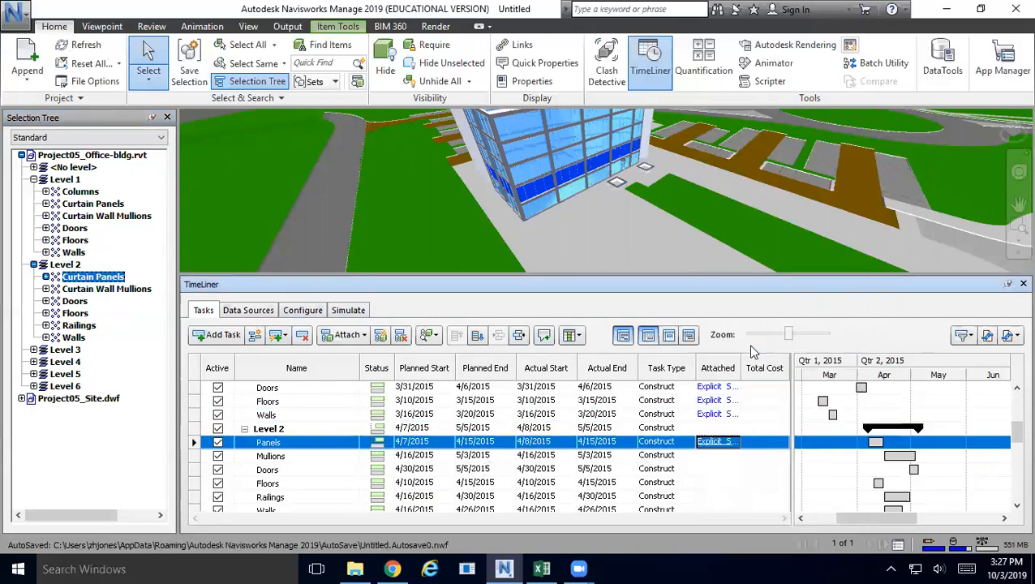
pyautogui.click(68, 292)
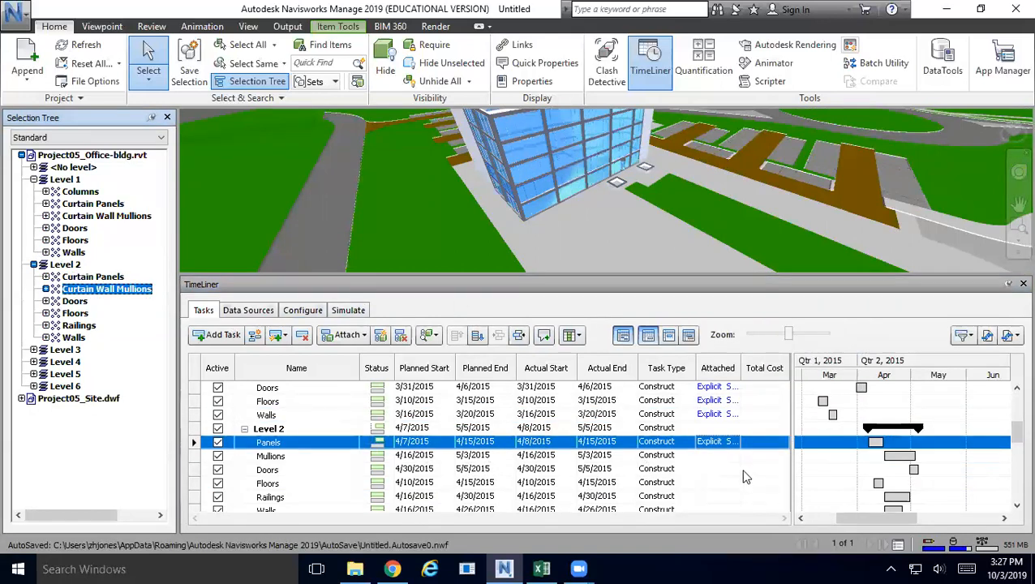
pyautogui.rightClick(719, 456)
pyautogui.click(753, 347)
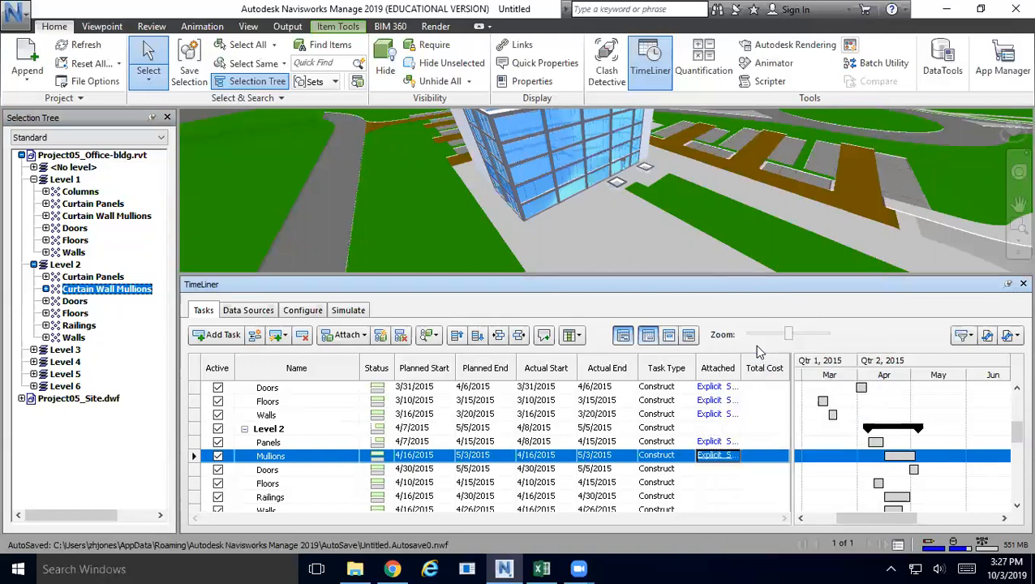
# Step: Attach the Level 2 Doors and Floors categories to their matching tasks under Level 2
pyautogui.click(75, 301)
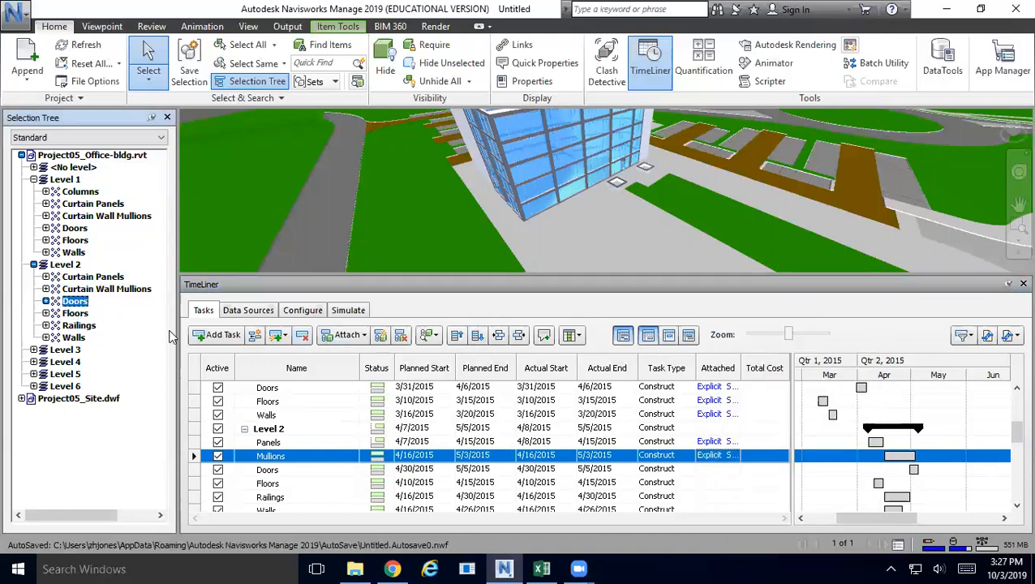
pyautogui.rightClick(712, 470)
pyautogui.click(778, 345)
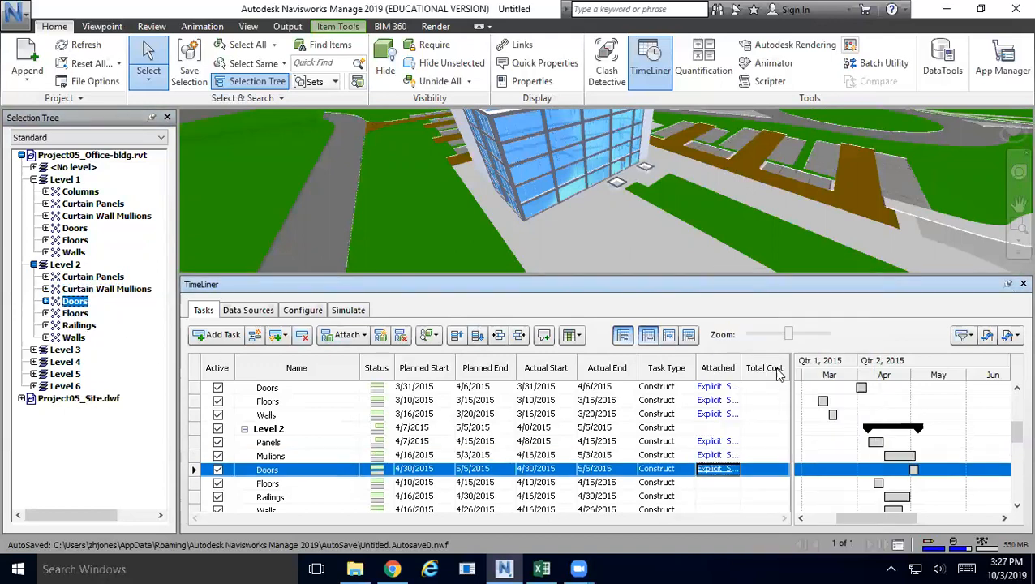
pyautogui.click(75, 313)
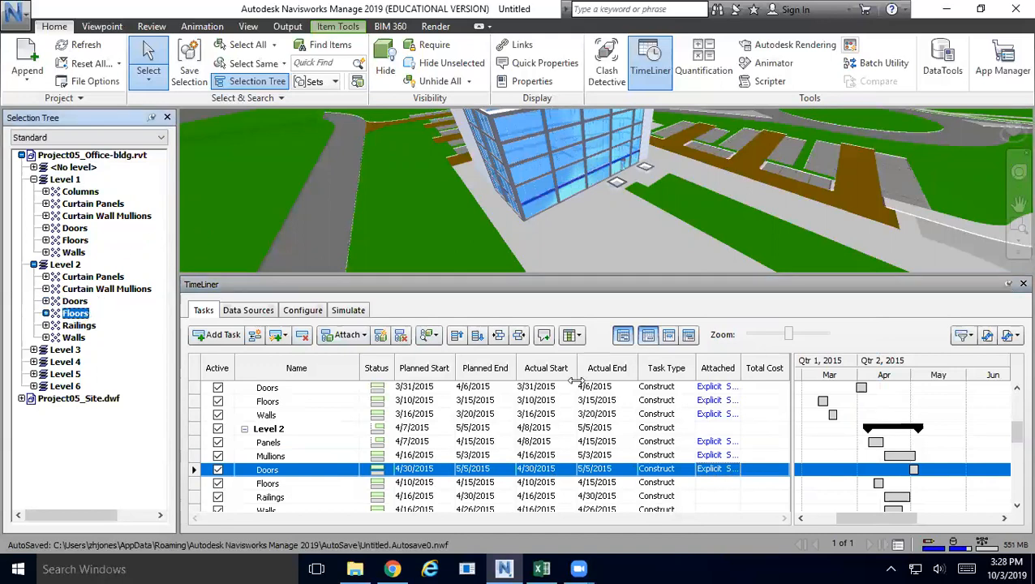
pyautogui.rightClick(706, 482)
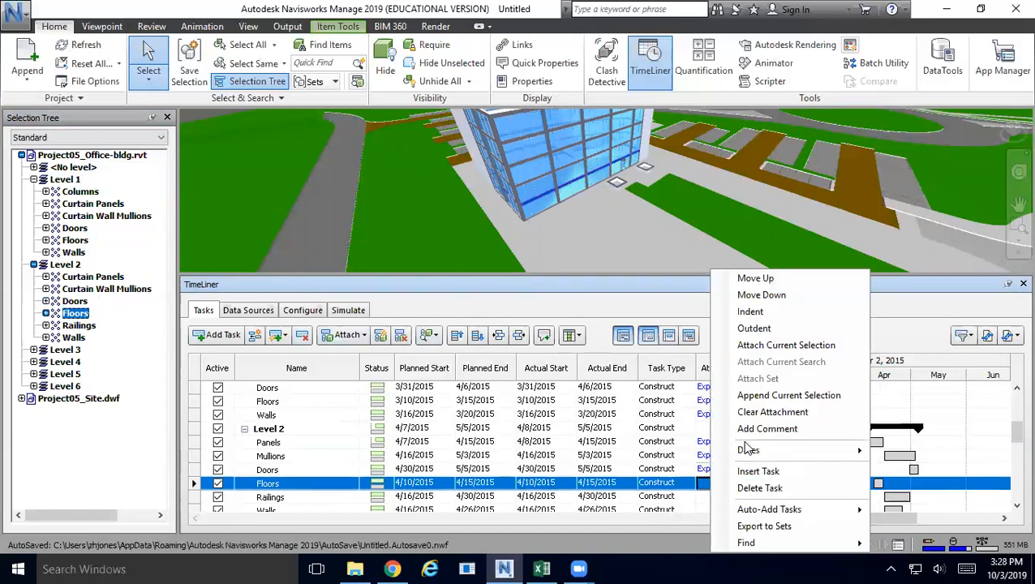
pyautogui.click(780, 345)
# Step: Attach the Level 2 Railings and Walls categories to their matching tasks under Level 2
pyautogui.click(79, 325)
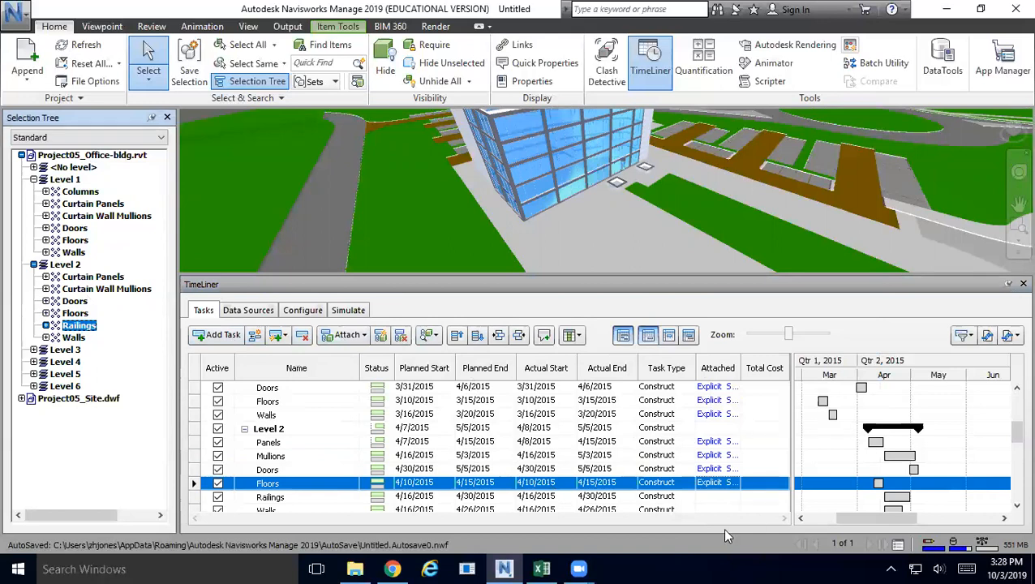
pyautogui.rightClick(706, 497)
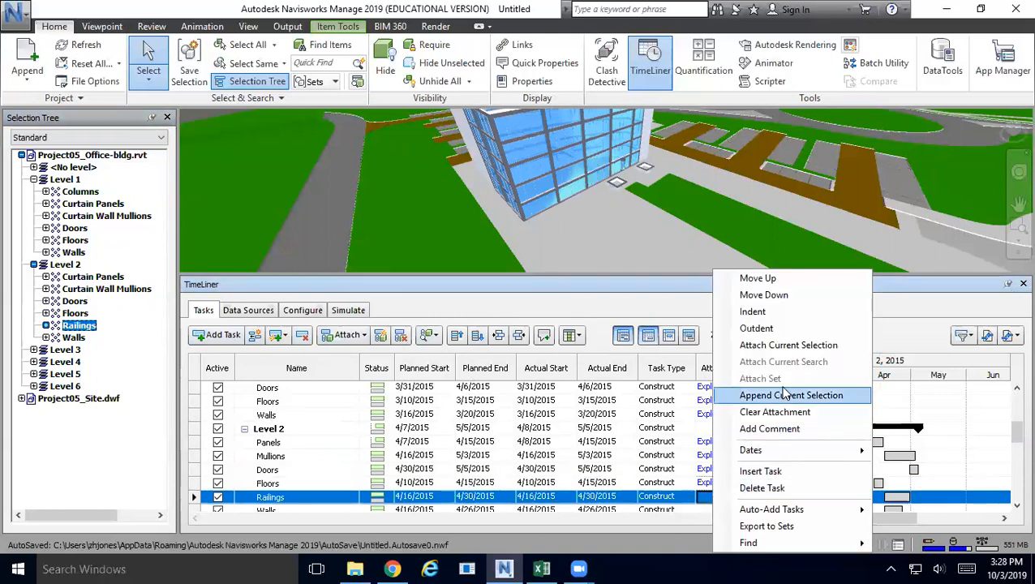
pyautogui.click(778, 345)
pyautogui.scroll(-3, 713, 435)
pyautogui.scroll(1, 684, 453)
pyautogui.scroll(1, 684, 453)
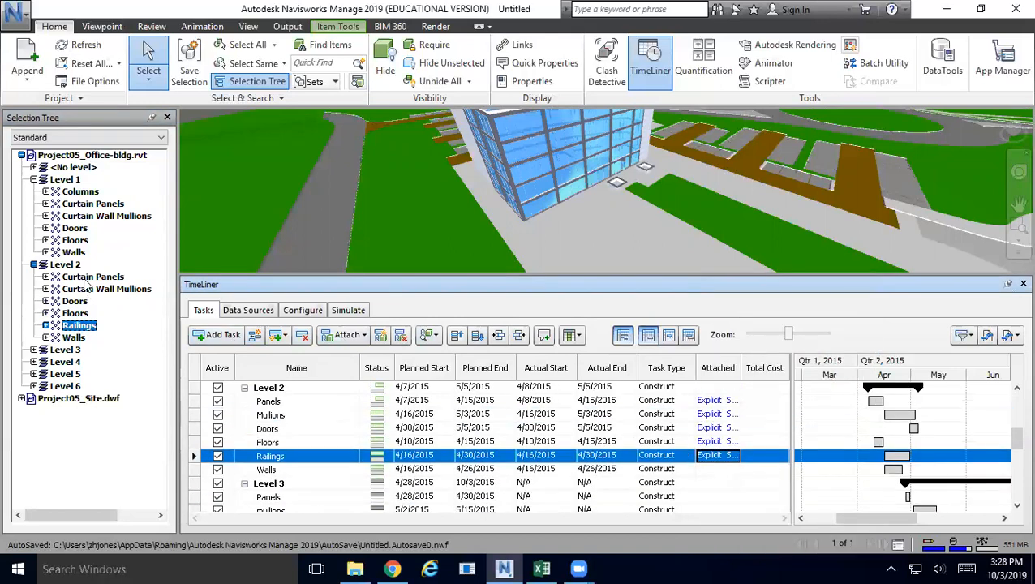
pyautogui.click(74, 337)
pyautogui.click(714, 470)
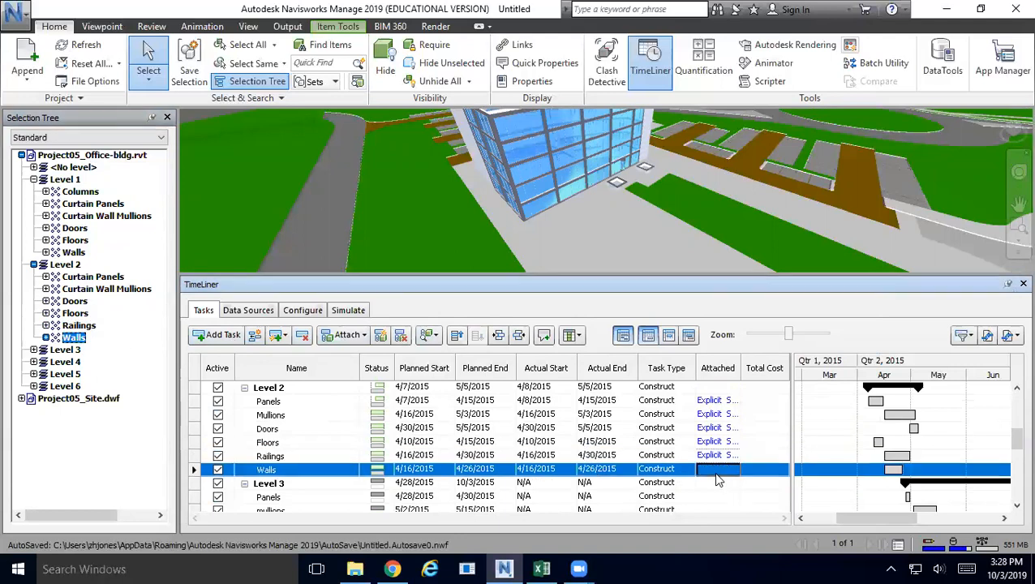
pyautogui.rightClick(713, 471)
pyautogui.click(778, 349)
# Step: Attach the office building's Level 3 Curtain Panels and Curtain Wall Mullions categories to the Panels and mullions tasks under Level 3
pyautogui.scroll(-2, 731, 438)
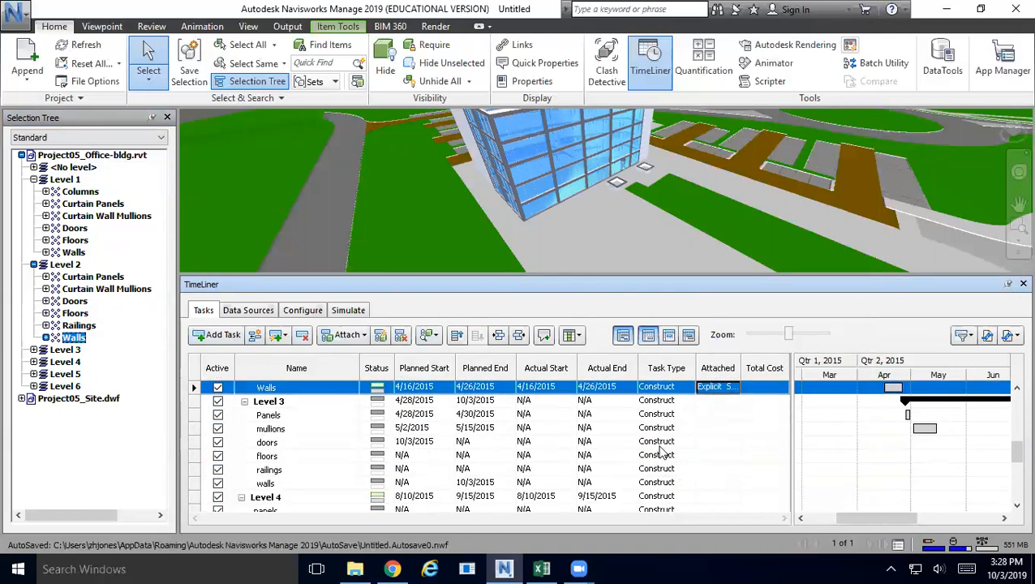
pyautogui.click(33, 349)
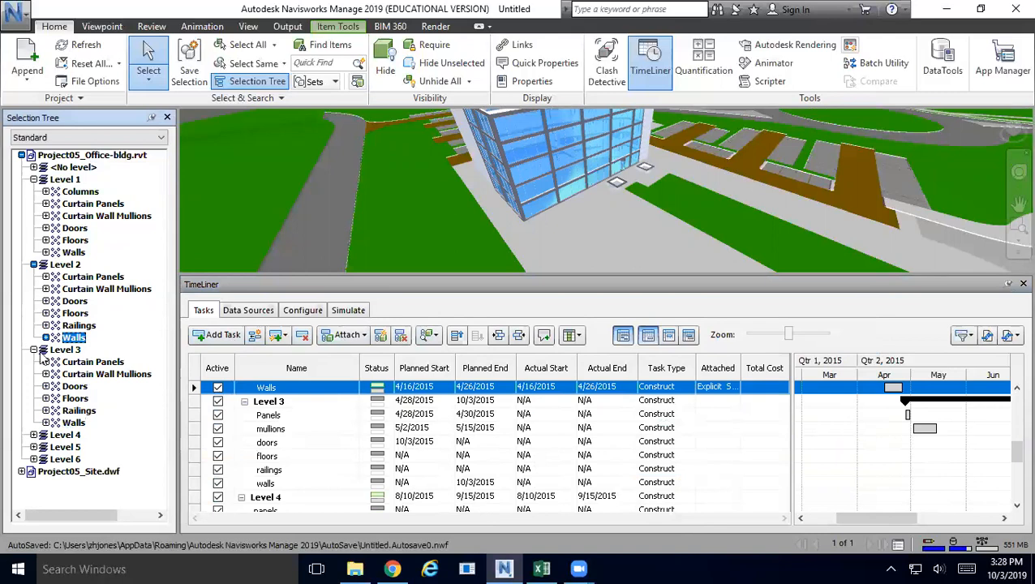
pyautogui.click(91, 365)
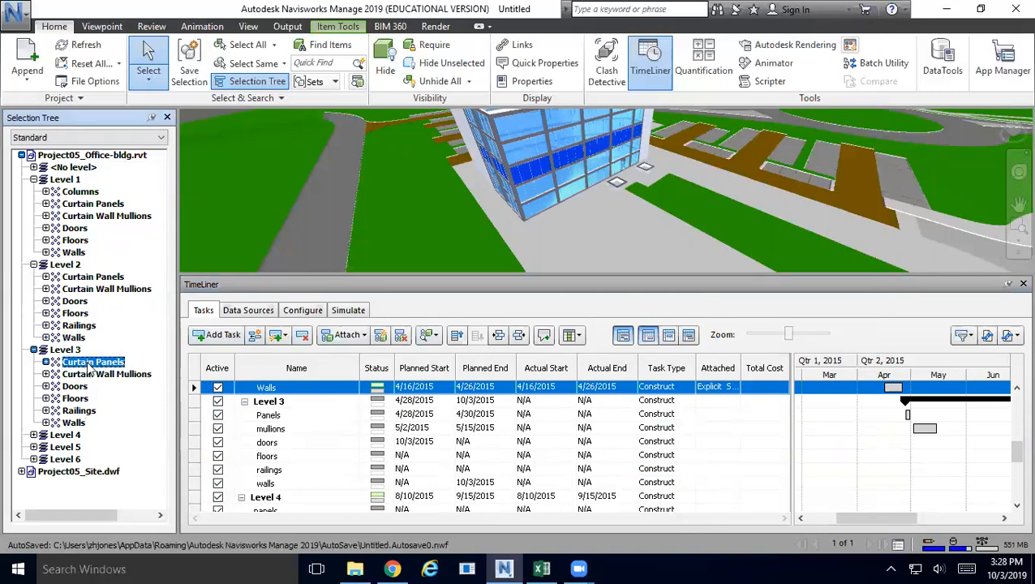
pyautogui.click(709, 416)
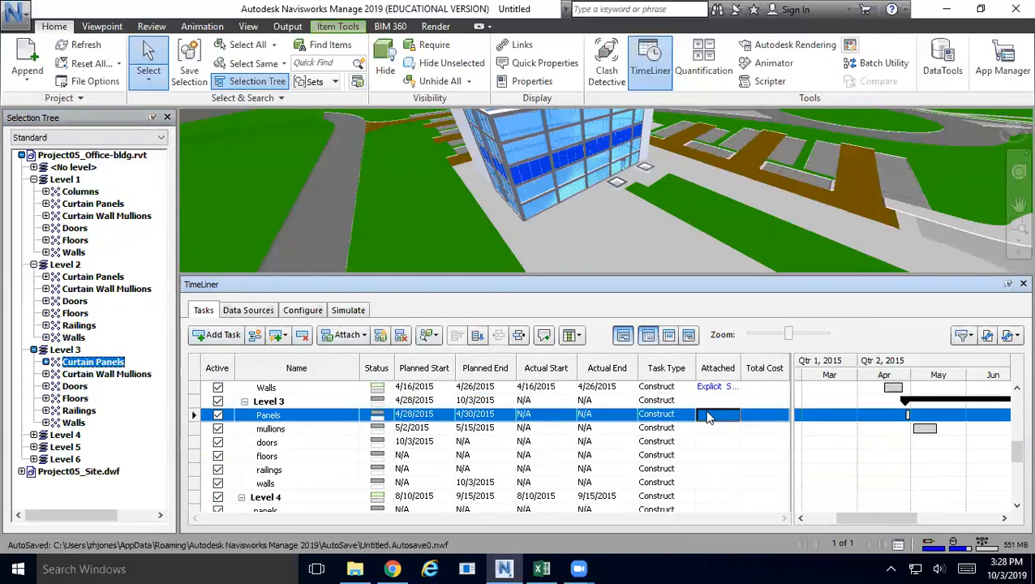
pyautogui.rightClick(711, 417)
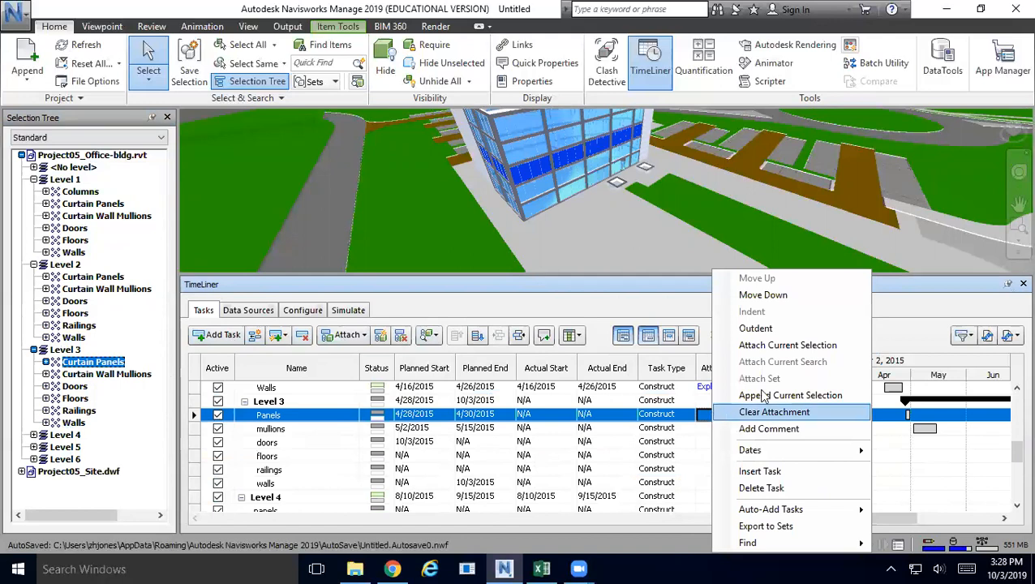
pyautogui.click(777, 346)
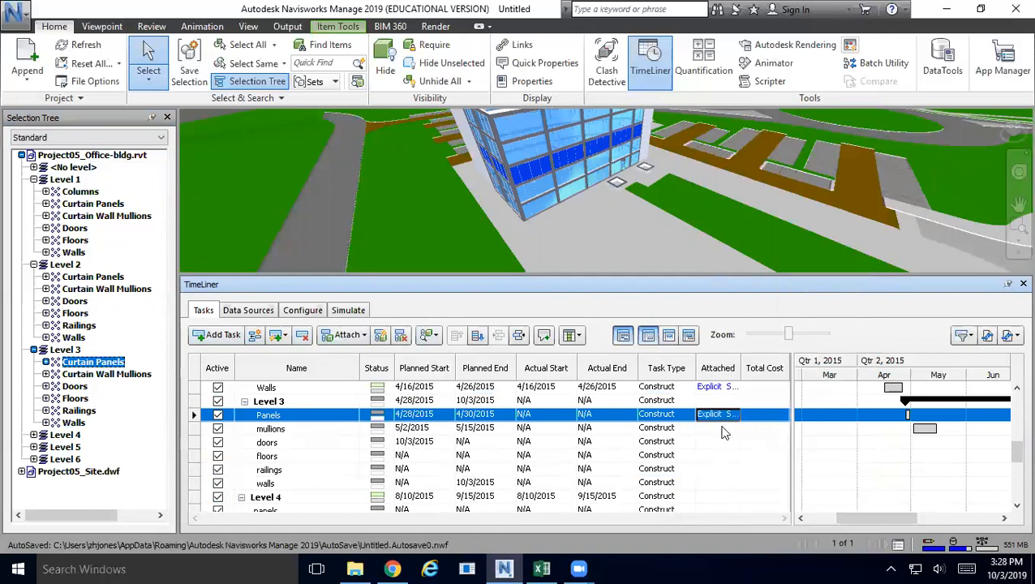
pyautogui.click(90, 375)
pyautogui.click(715, 428)
pyautogui.rightClick(716, 428)
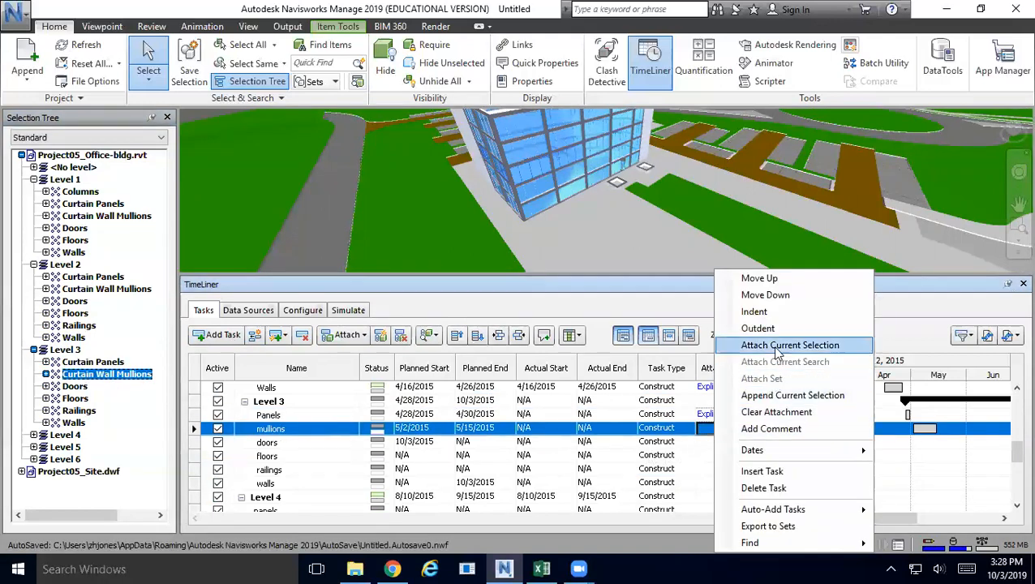
pyautogui.click(779, 345)
# Step: Attach the Level 3 Doors and Floors categories to their matching tasks under Level 3
pyautogui.click(82, 387)
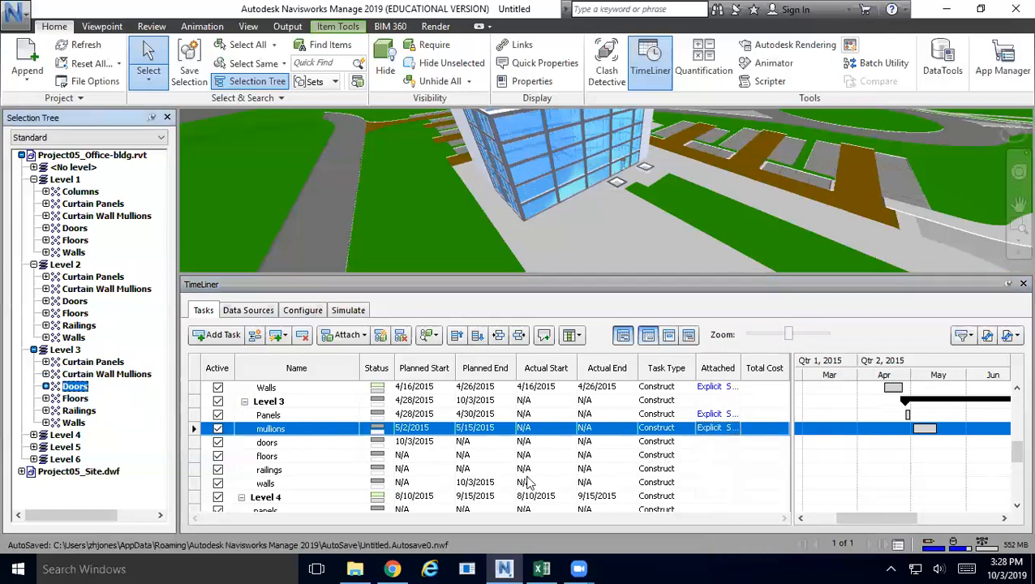
pyautogui.click(717, 442)
pyautogui.rightClick(717, 443)
pyautogui.click(773, 346)
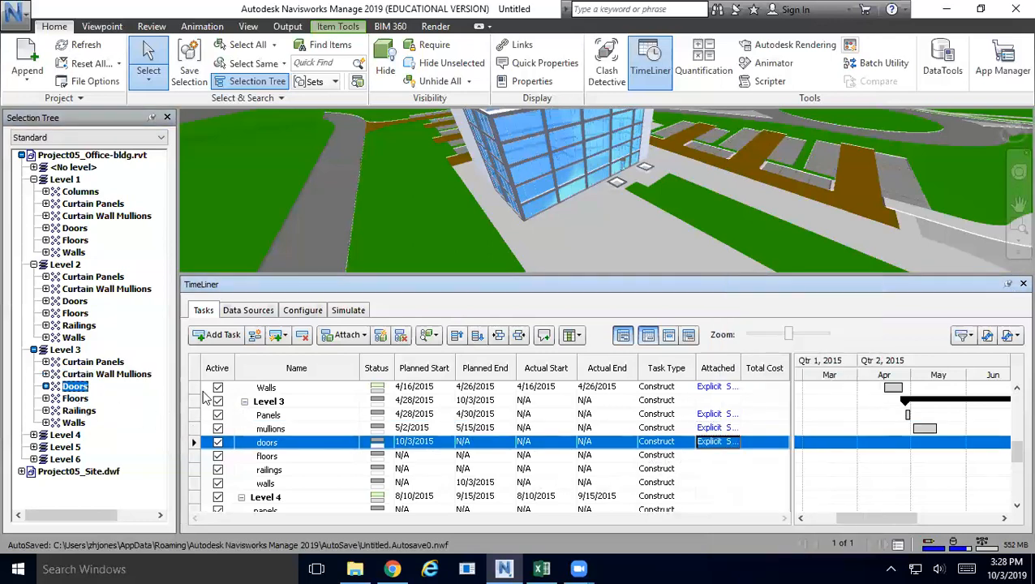
pyautogui.click(75, 398)
pyautogui.click(717, 455)
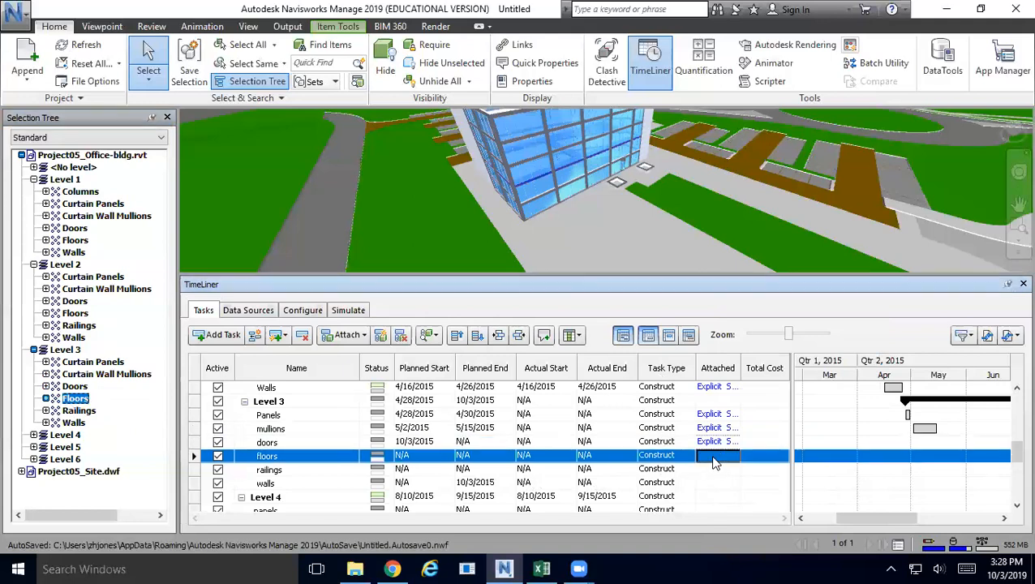
pyautogui.rightClick(717, 456)
pyautogui.click(773, 347)
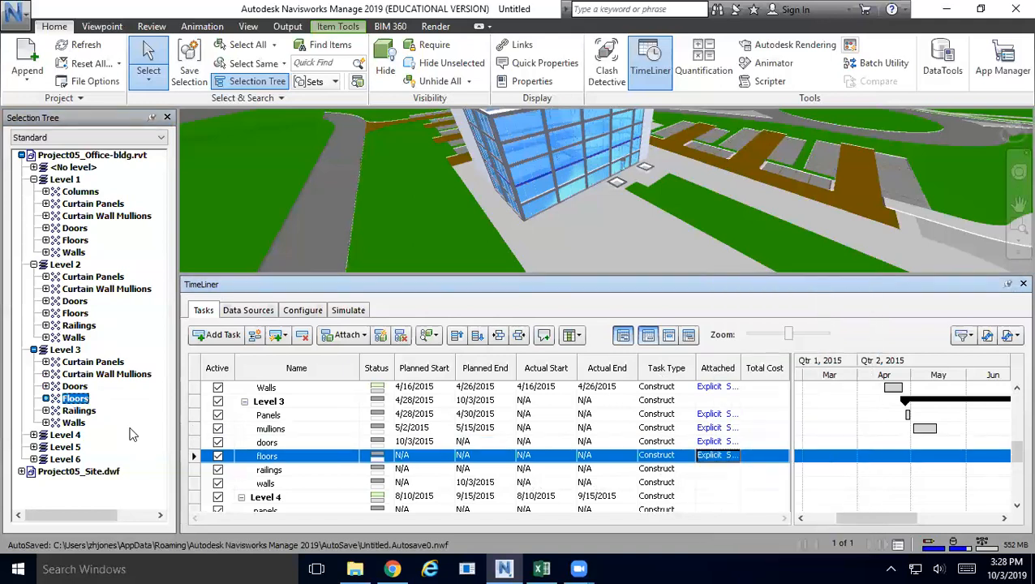
# Step: Attach the Level 3 Railings and Walls categories to their matching tasks under Level 3
pyautogui.click(79, 411)
pyautogui.click(707, 470)
pyautogui.rightClick(708, 470)
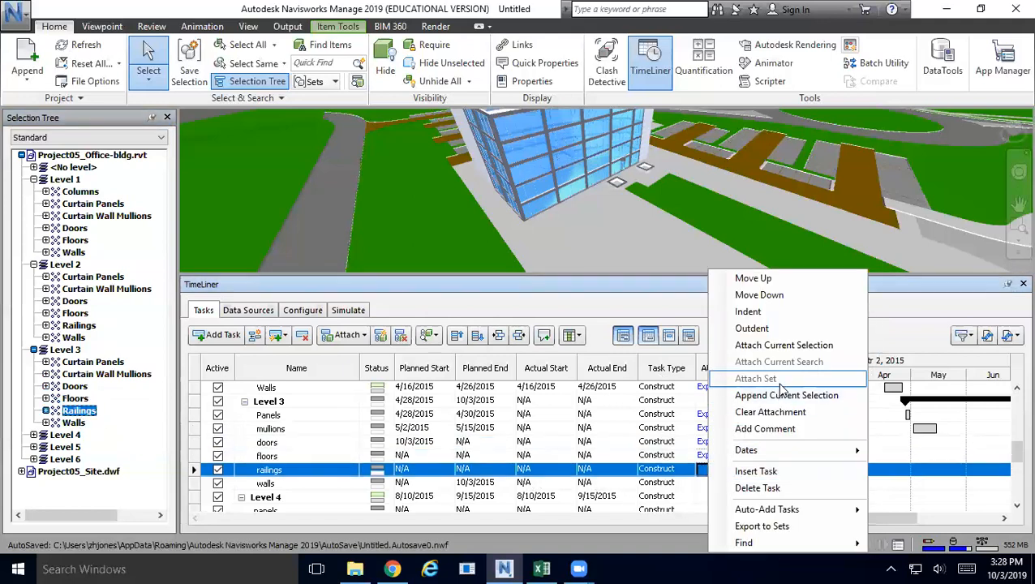
pyautogui.click(772, 346)
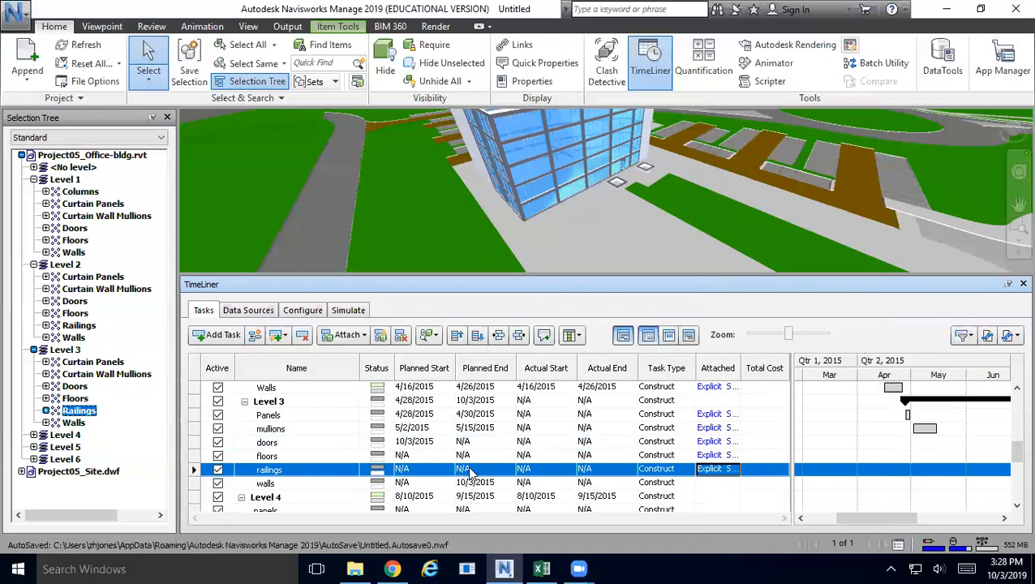
pyautogui.click(73, 422)
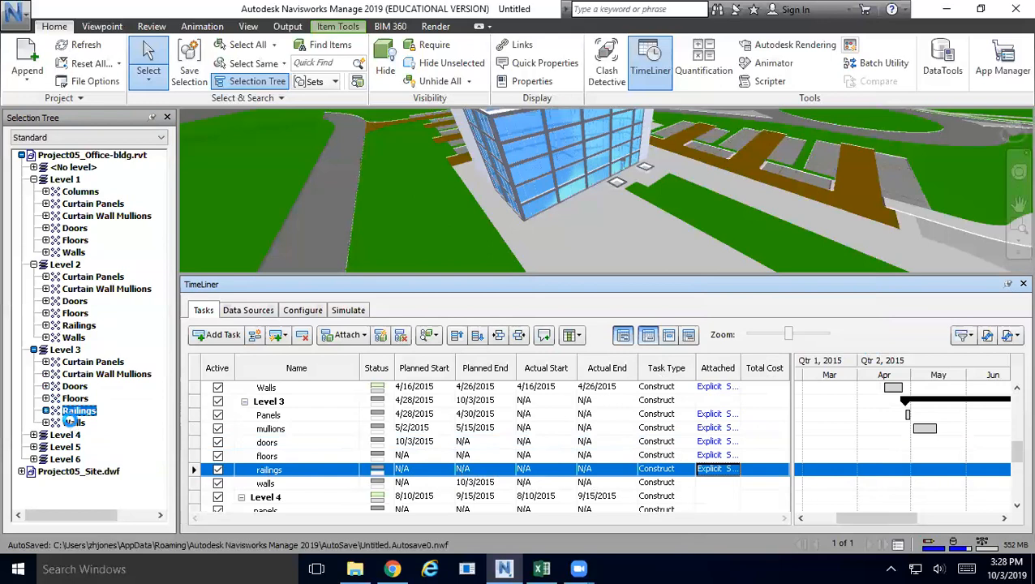
pyautogui.click(702, 486)
pyautogui.rightClick(702, 485)
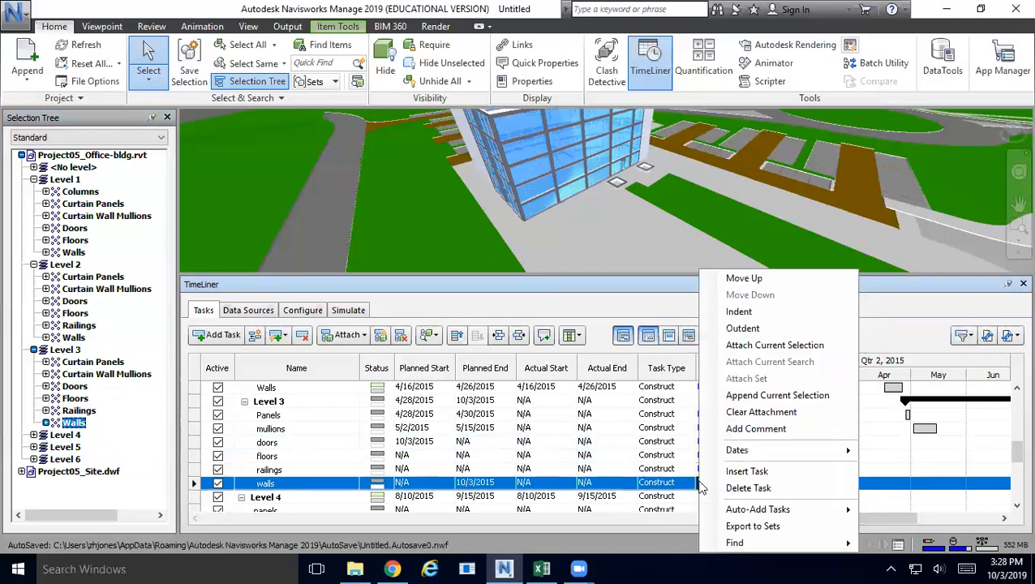
pyautogui.click(755, 345)
# Step: Attach the whole Level 4 of the office building to the Level 4 summary task
pyautogui.scroll(-3, 422, 485)
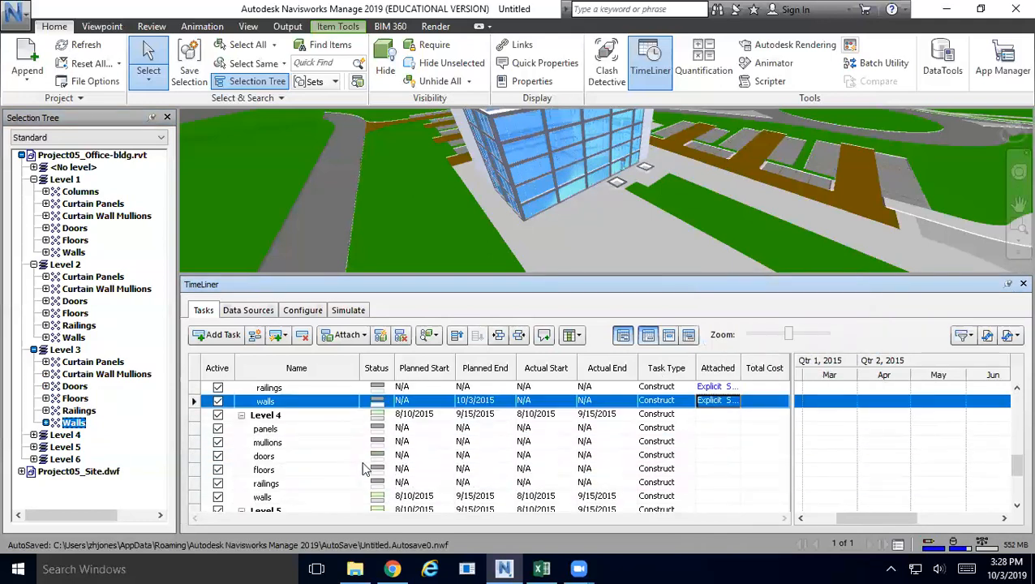
pyautogui.click(66, 436)
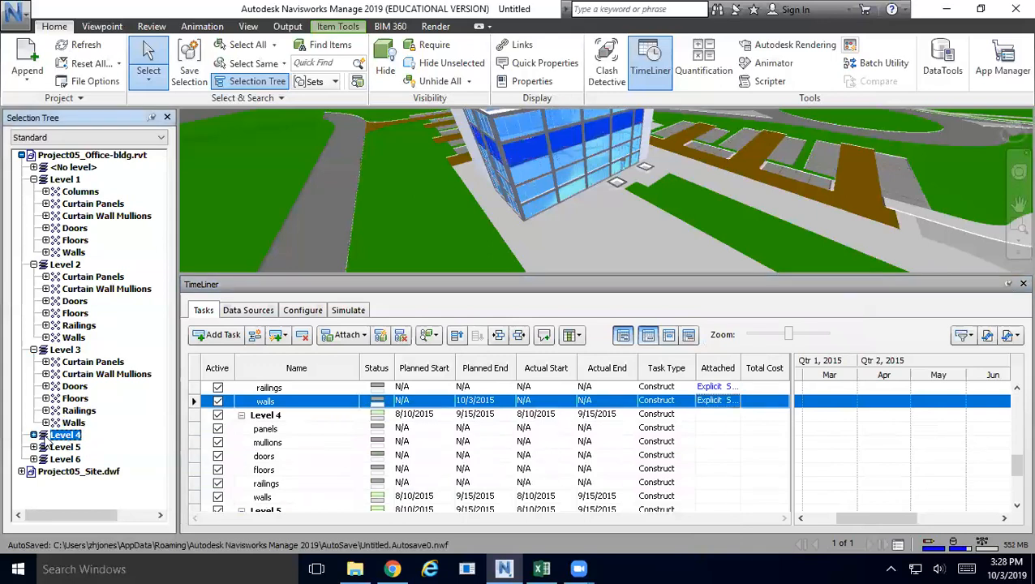
pyautogui.click(721, 415)
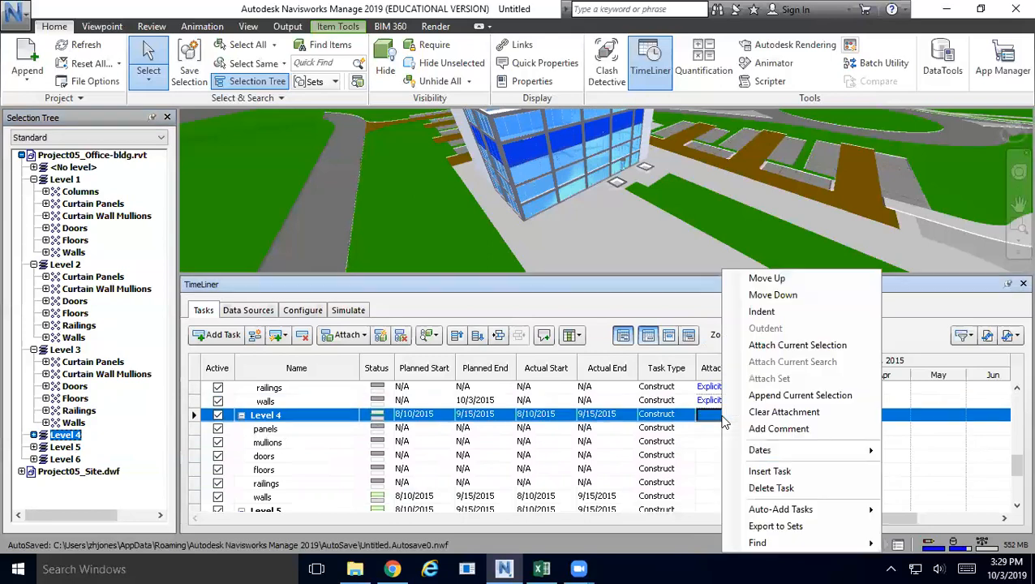
pyautogui.click(780, 346)
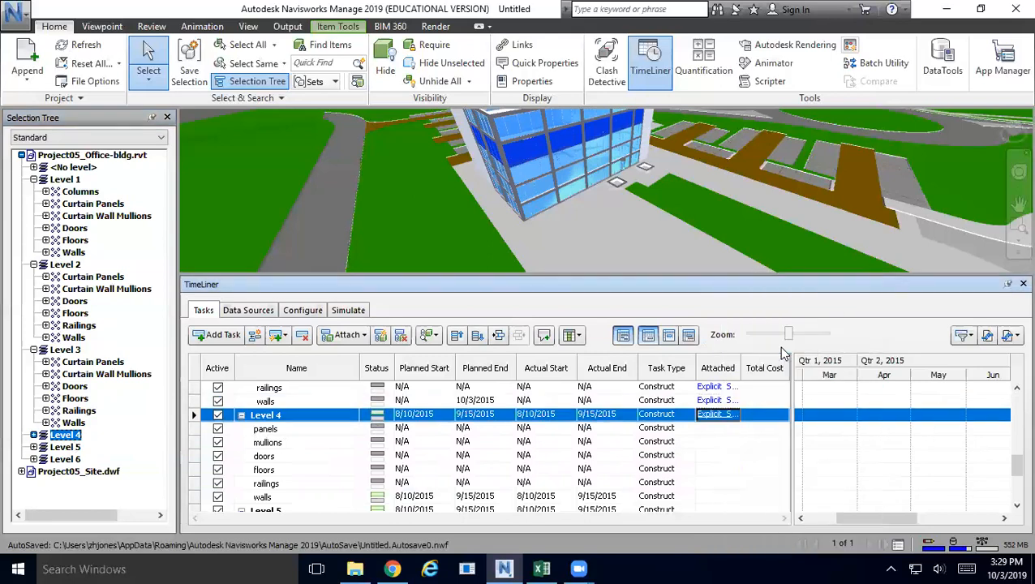
pyautogui.click(57, 436)
# Step: Attach the building's whole Level 5 to the Level 5 summary task and the whole Level 6 to the Level 6 task
pyautogui.scroll(-2, 673, 467)
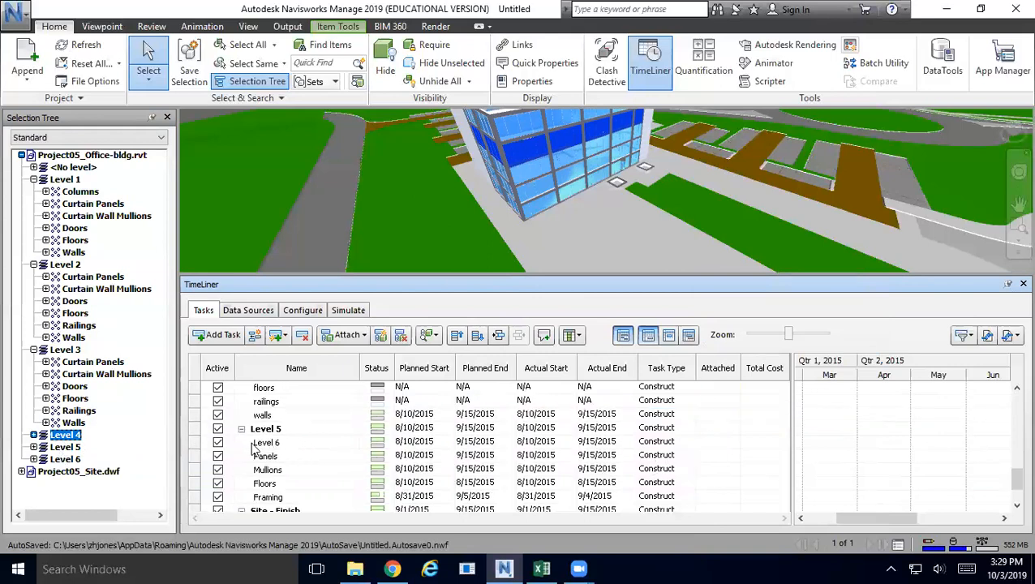
pyautogui.click(71, 447)
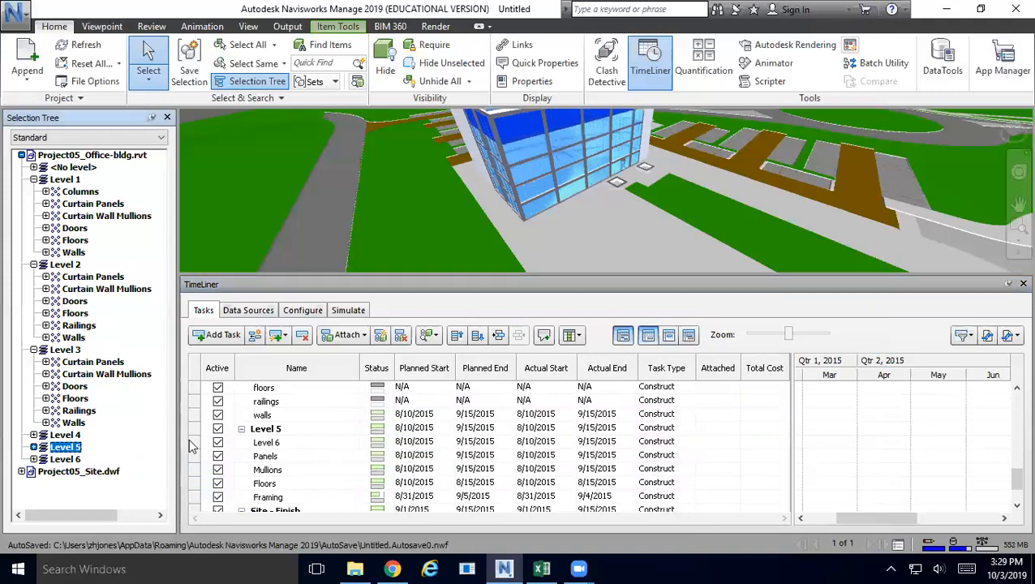
pyautogui.click(716, 430)
pyautogui.rightClick(715, 434)
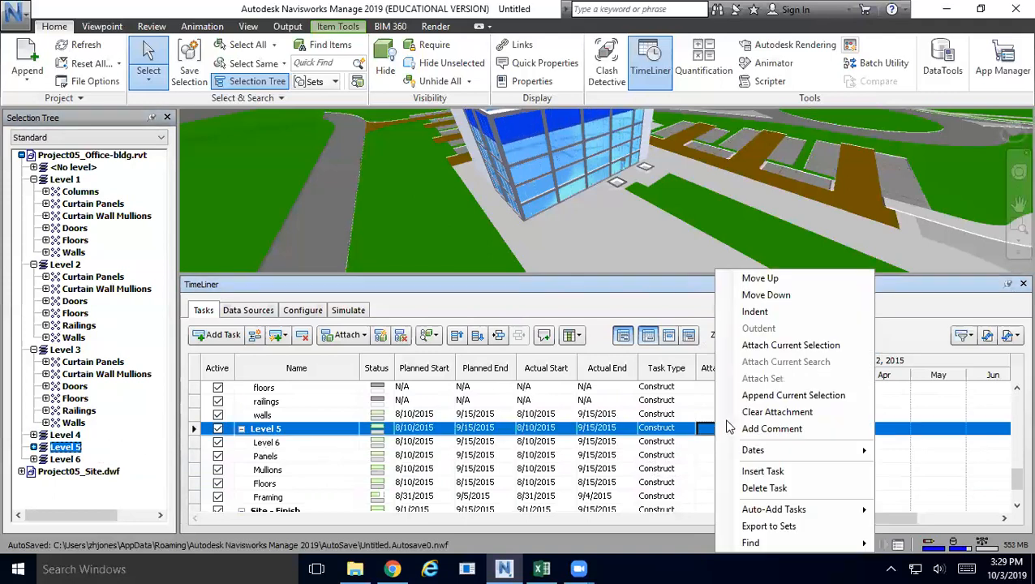
pyautogui.click(766, 353)
pyautogui.click(65, 459)
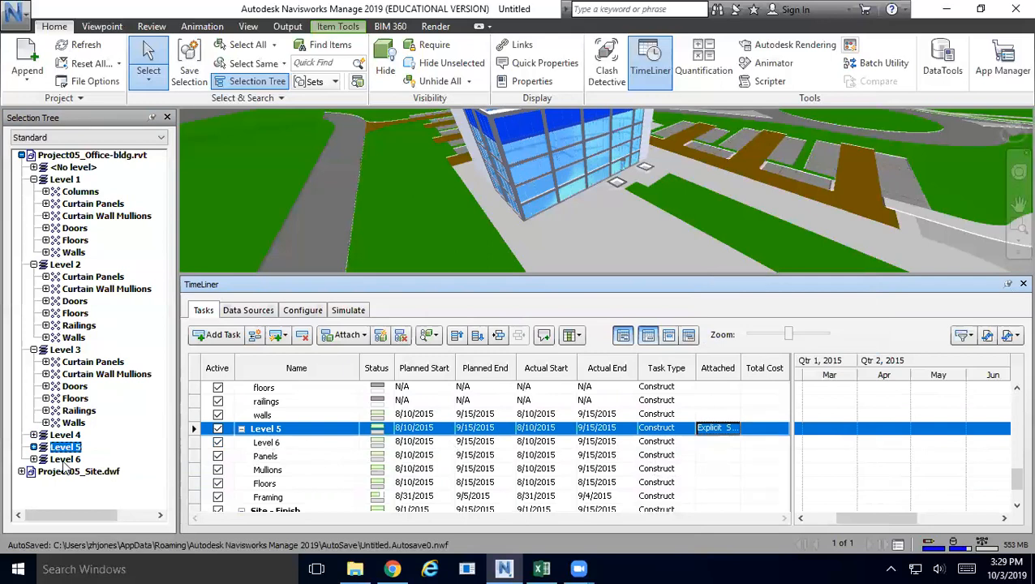
pyautogui.rightClick(709, 445)
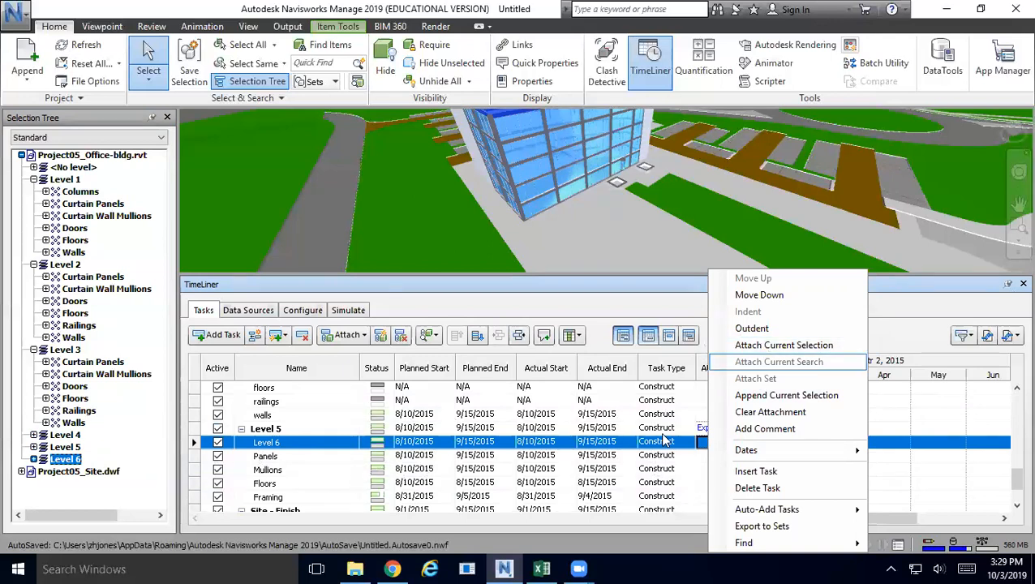
pyautogui.click(784, 347)
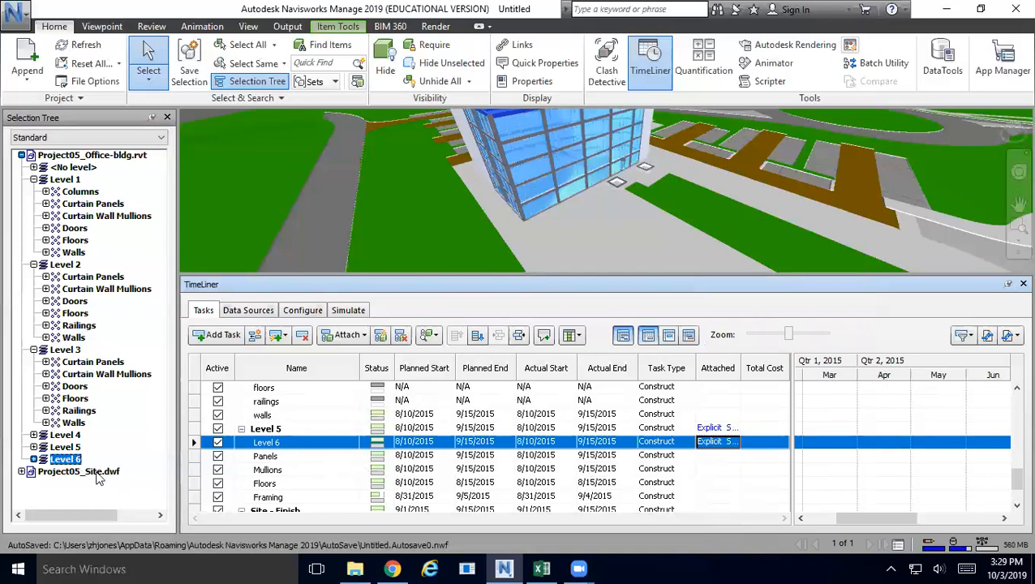
# Step: Expand Project05_Site.dwf and Meadowgate - Site.nwd to list the site layers, and widen the Selection Tree
pyautogui.scroll(-2, 701, 485)
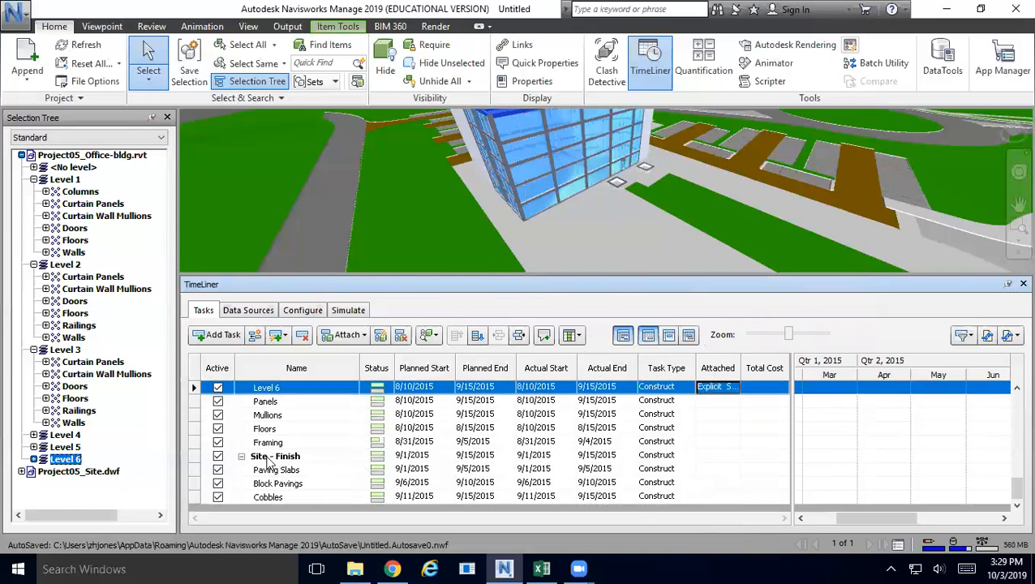
pyautogui.click(22, 471)
pyautogui.click(33, 483)
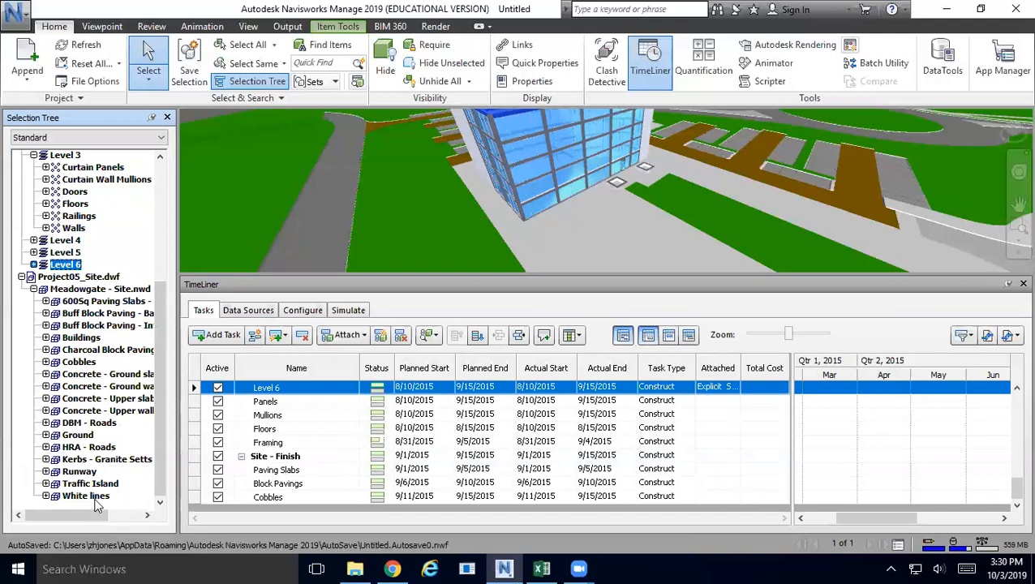
pyautogui.scroll(5, 108, 301)
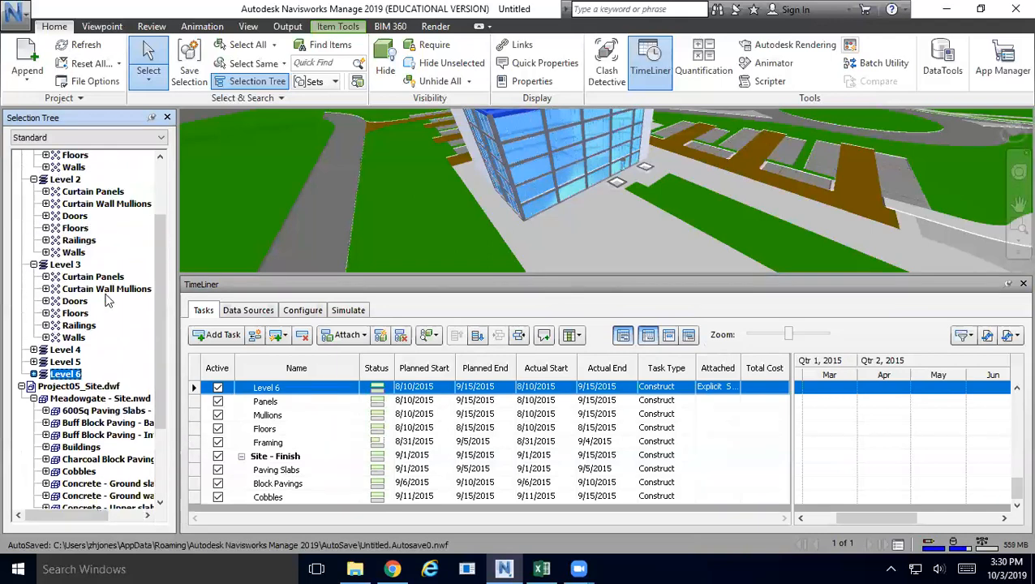
pyautogui.scroll(-5, 98, 267)
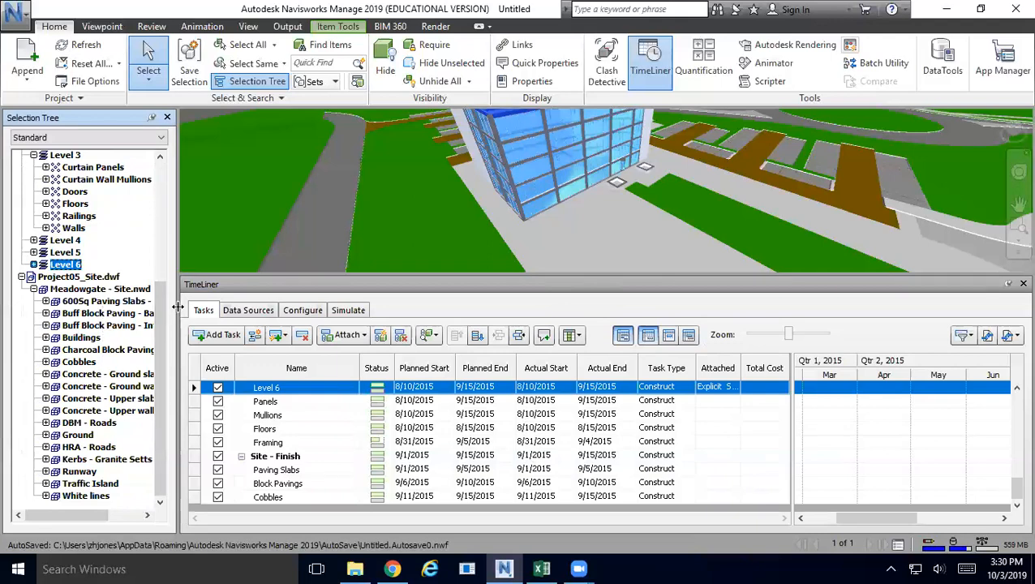
pyautogui.moveTo(215, 304); pyautogui.dragTo(215, 305)
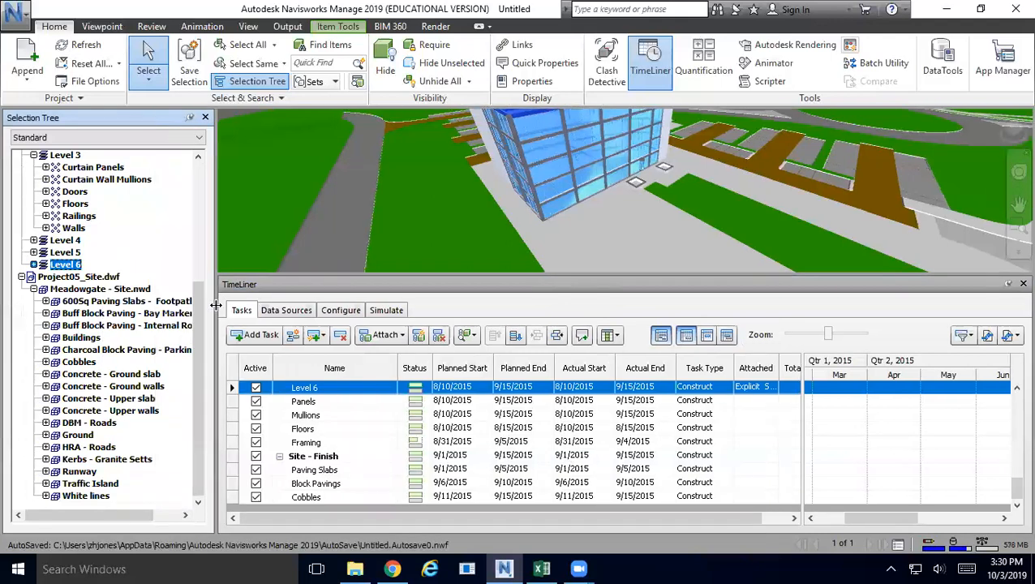
# Step: Select the two Buff Block Paving layers and the Charcoal Block Paving parking layer together under Meadowgate - Site.nwd
pyautogui.click(155, 355)
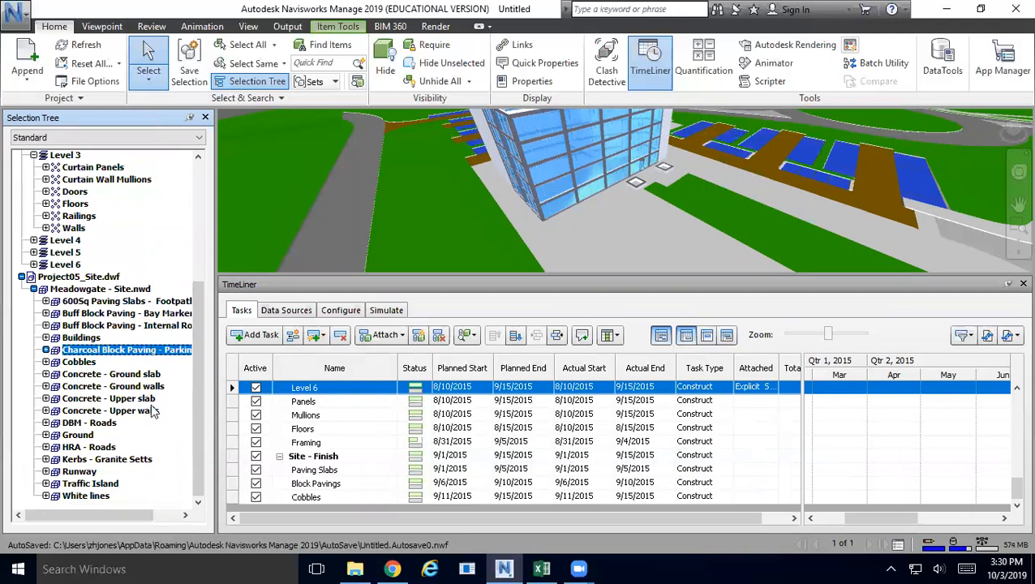
pyautogui.click(123, 327)
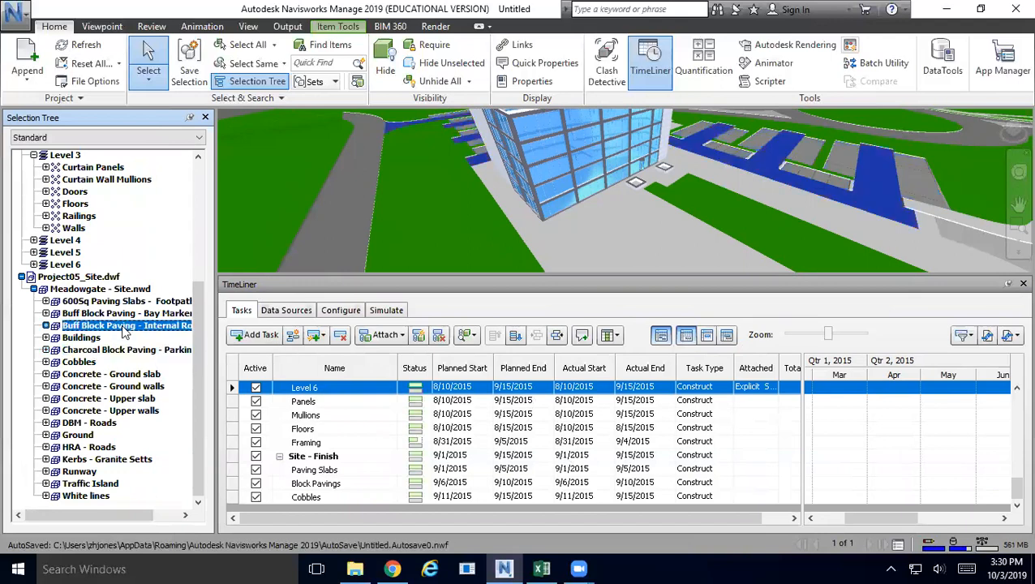
pyautogui.click(126, 314)
pyautogui.keyDown('ctrl'); pyautogui.click(124, 325); pyautogui.keyUp('ctrl')
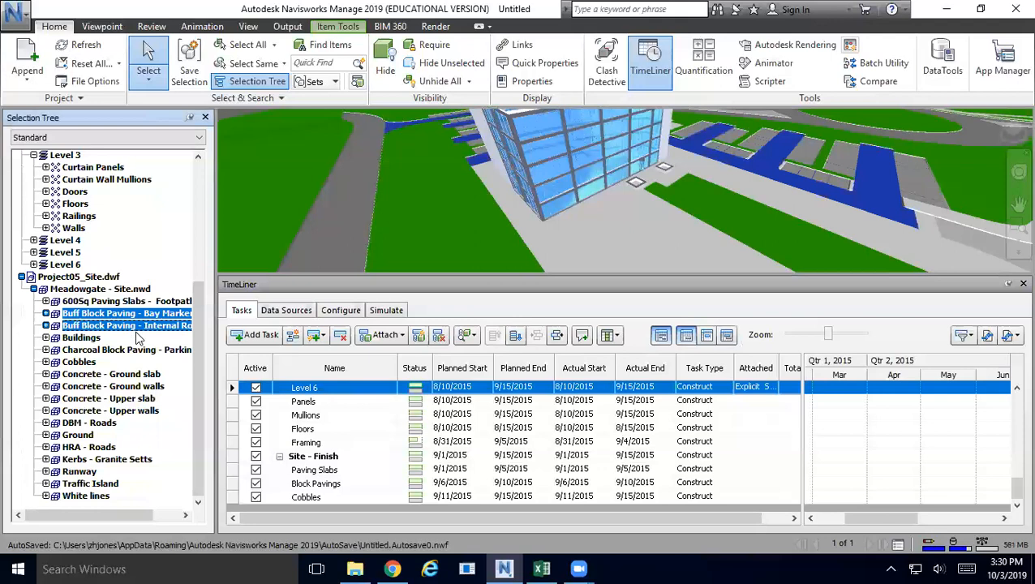
pyautogui.keyDown('ctrl'); pyautogui.click(124, 351); pyautogui.keyUp('ctrl')
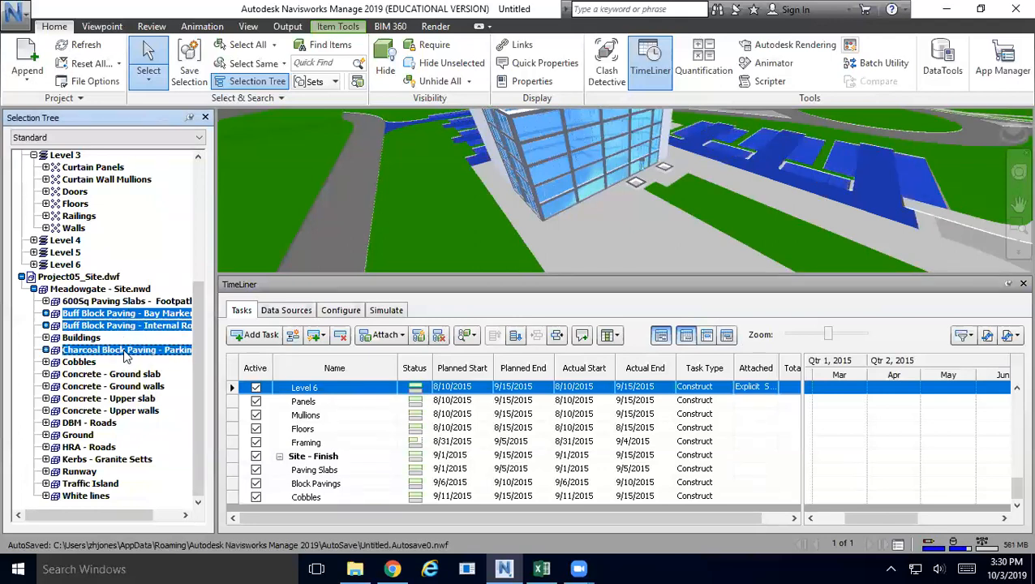
pyautogui.rightClick(739, 469)
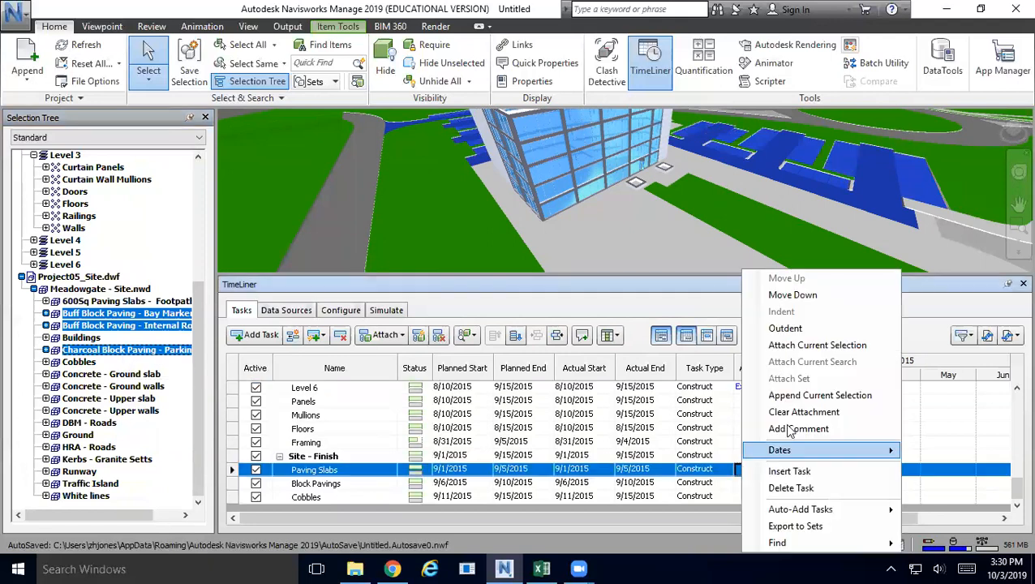
pyautogui.click(811, 345)
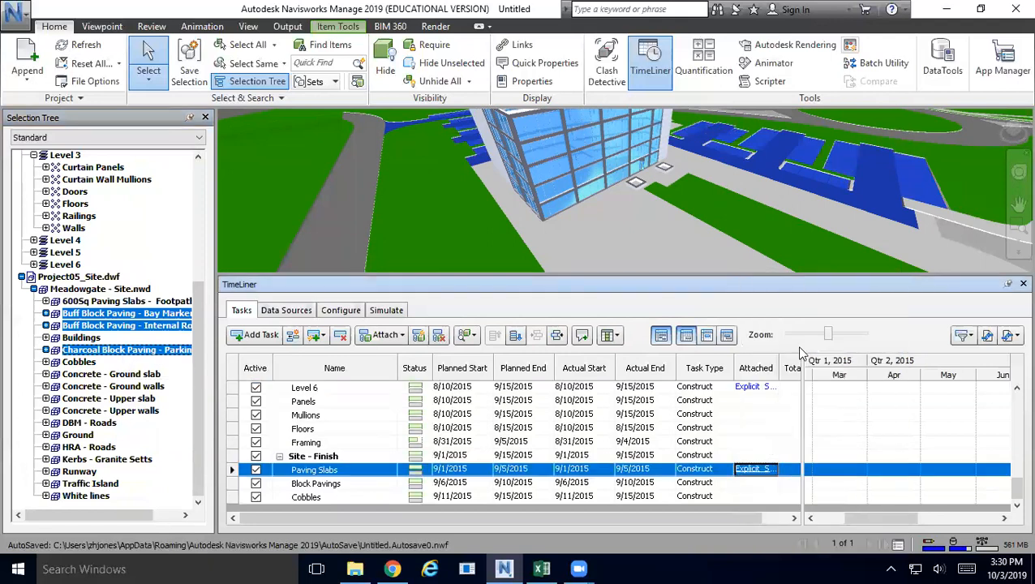
pyautogui.rightClick(761, 476)
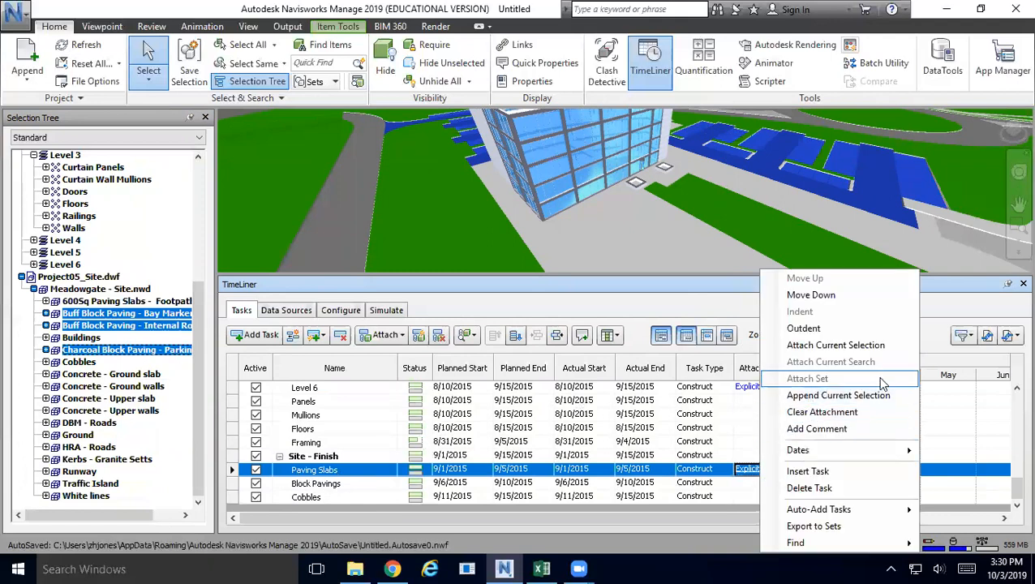
pyautogui.click(849, 413)
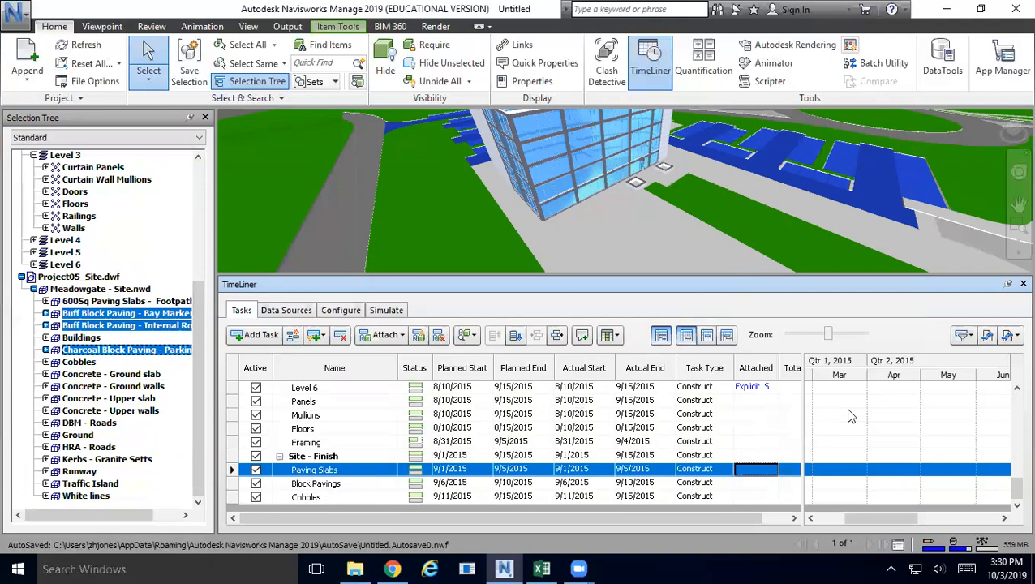
# Step: Attach the selected block paving layers to the Block Pavings task and the 600Sq Paving Slabs layer to the Paving Slabs task
pyautogui.rightClick(745, 485)
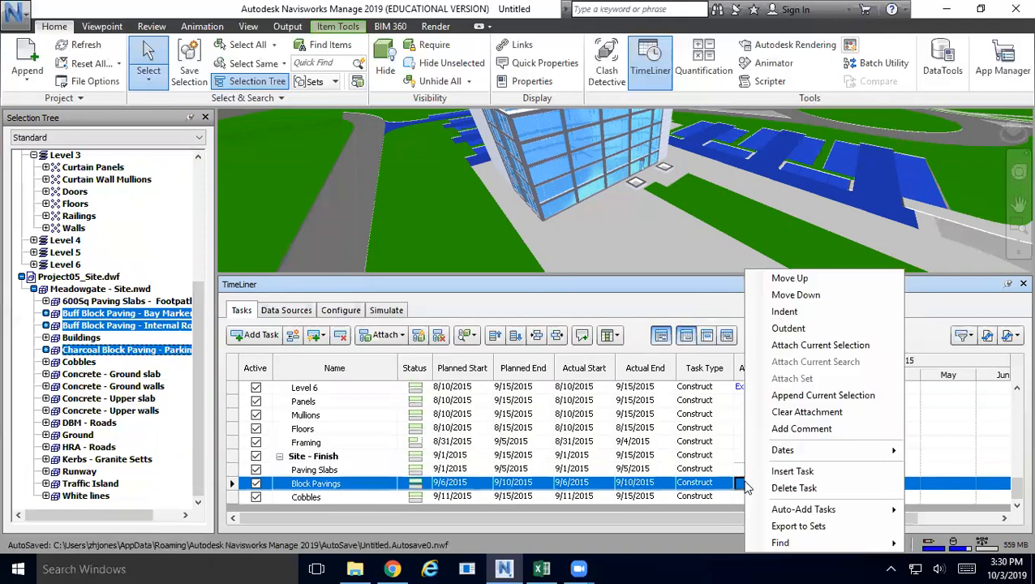
pyautogui.click(811, 348)
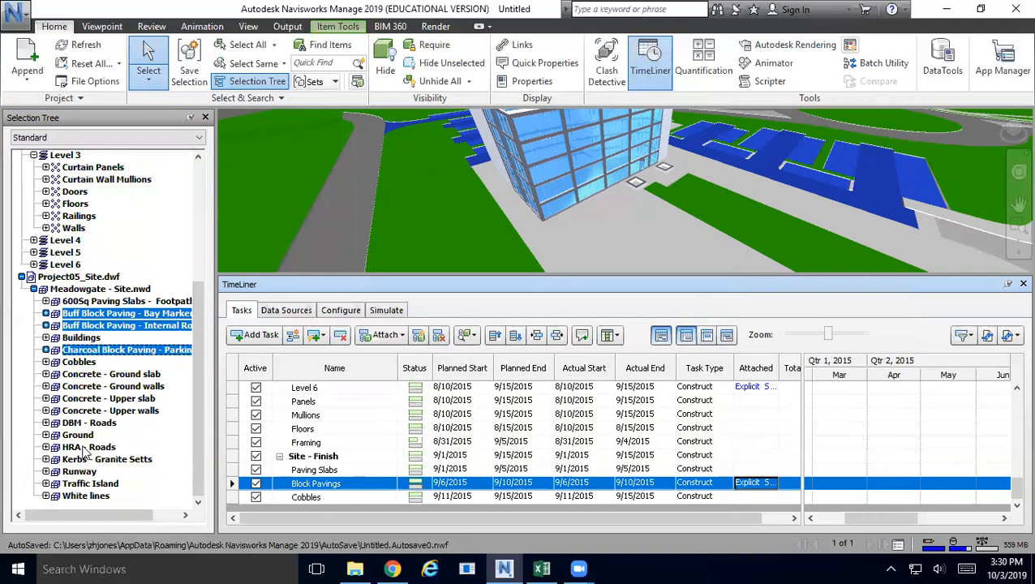
pyautogui.click(116, 302)
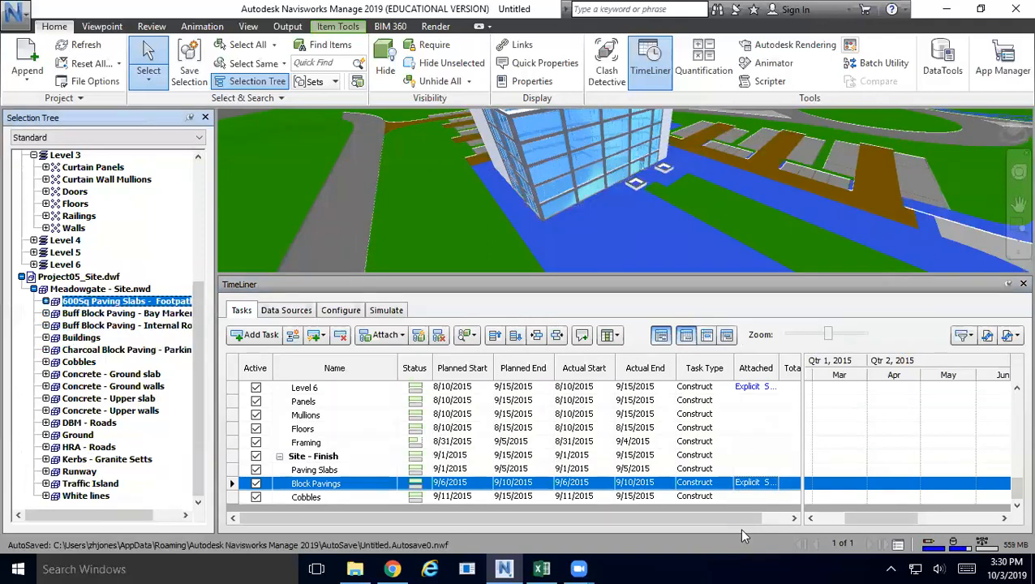
pyautogui.rightClick(747, 469)
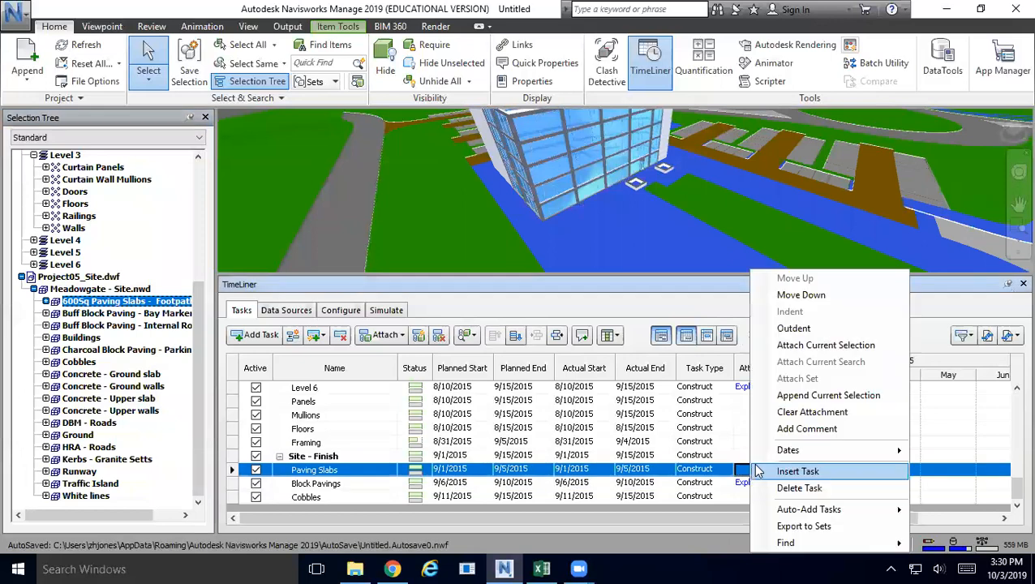
pyautogui.click(822, 345)
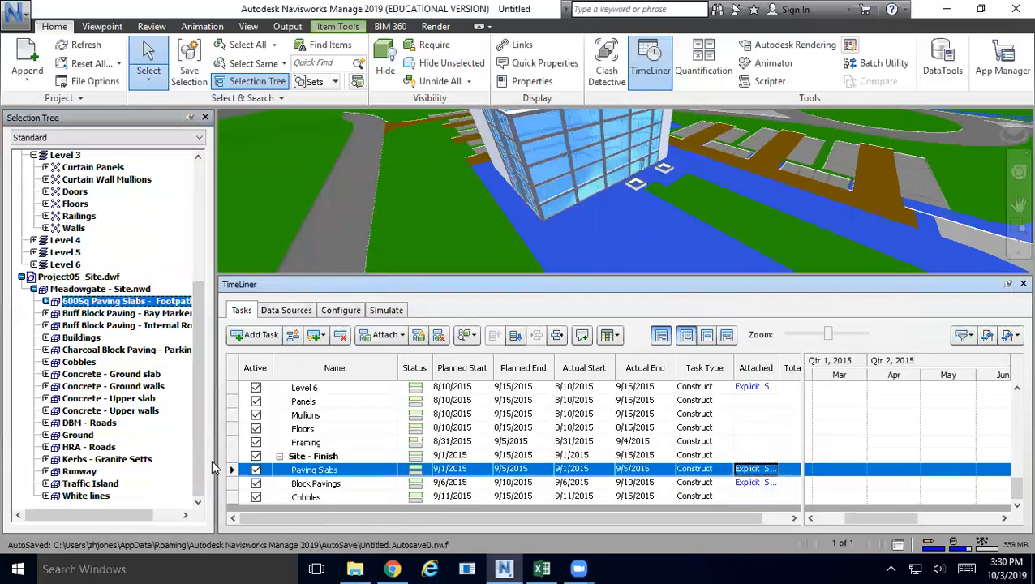
# Step: Attach the Cobbles site layer to the Cobbles task under Site - Finish
pyautogui.click(75, 363)
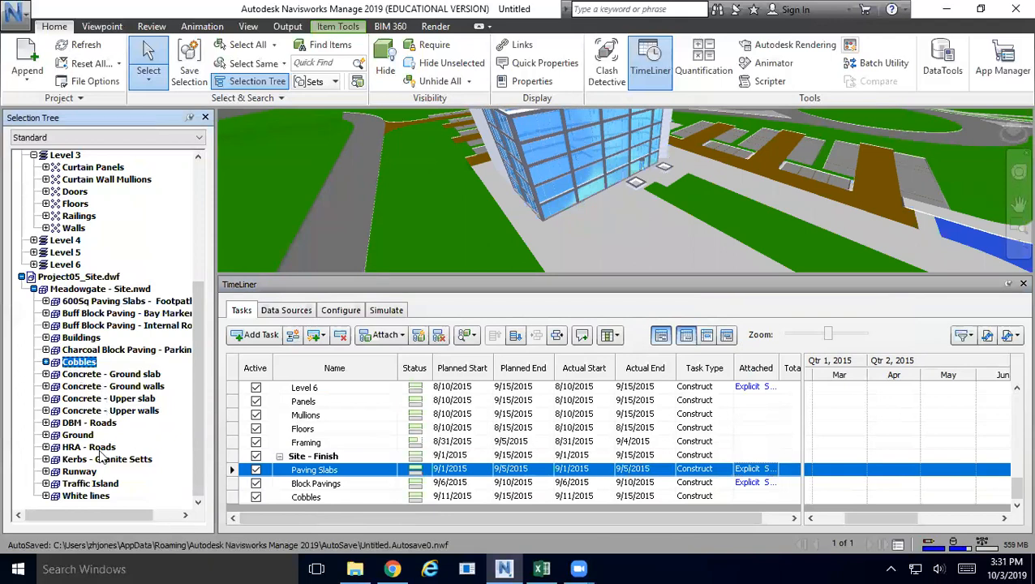
pyautogui.rightClick(745, 496)
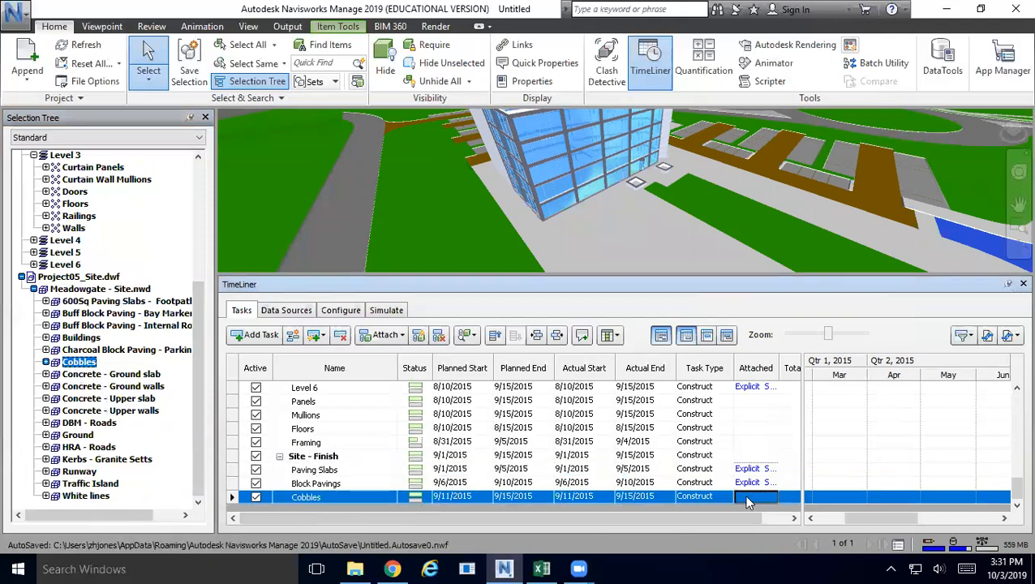
pyautogui.click(822, 346)
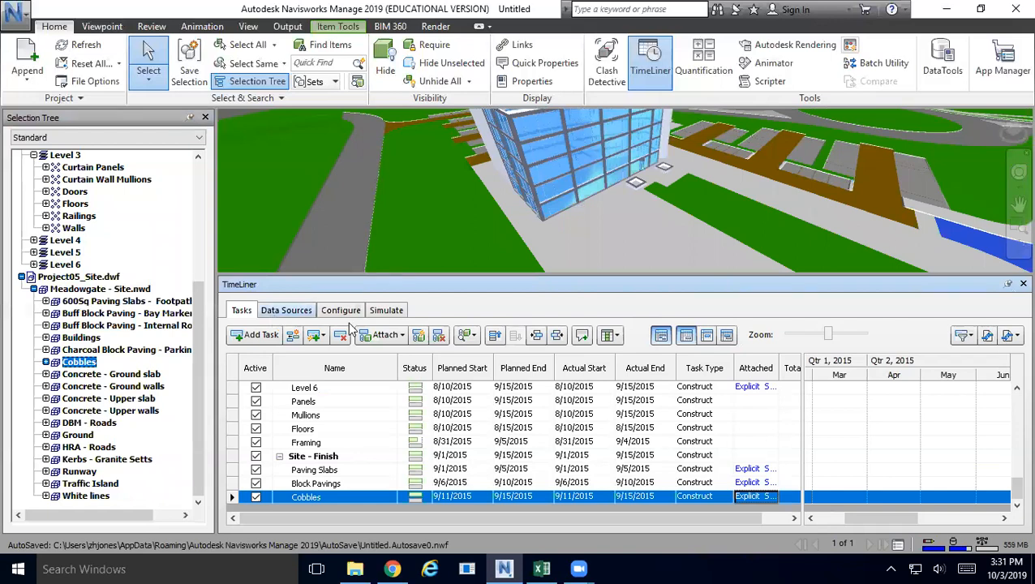
# Step: Attach the Ground site layer to the Ground task under Site Work
pyautogui.scroll(10, 621, 432)
pyautogui.scroll(5, 622, 433)
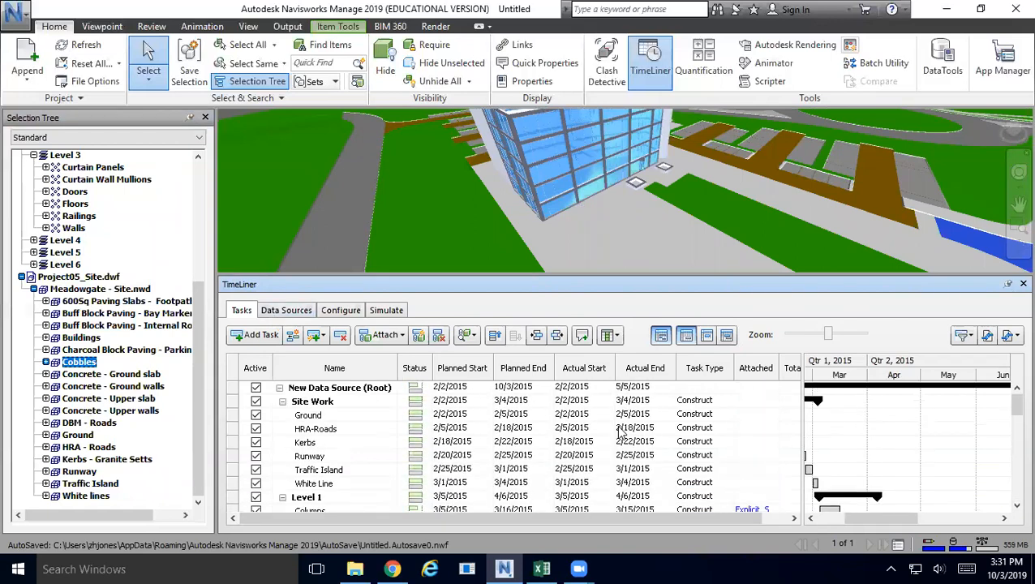
pyautogui.scroll(-1, 621, 433)
pyautogui.scroll(1, 622, 432)
pyautogui.click(741, 416)
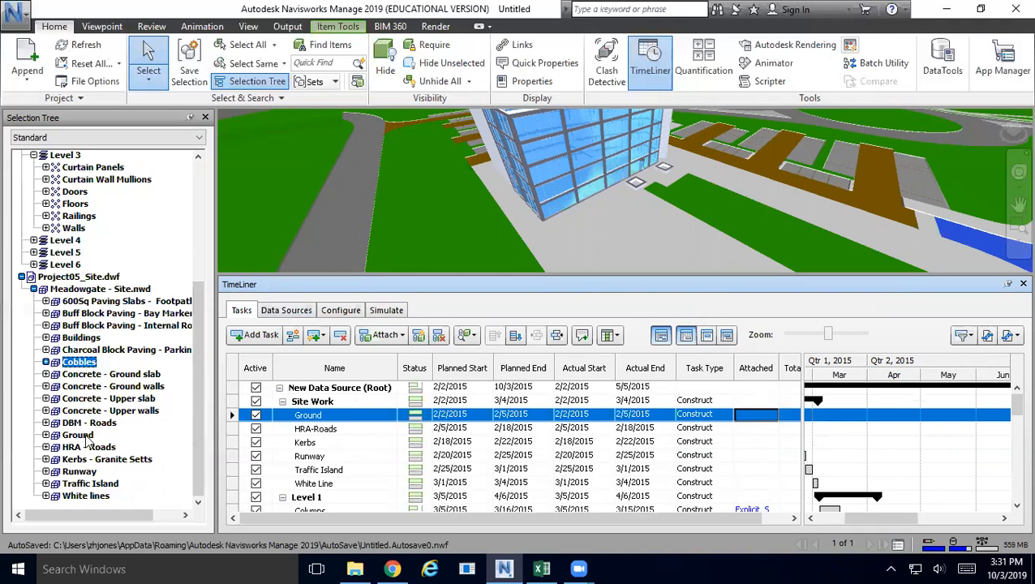
pyautogui.click(85, 436)
pyautogui.rightClick(762, 419)
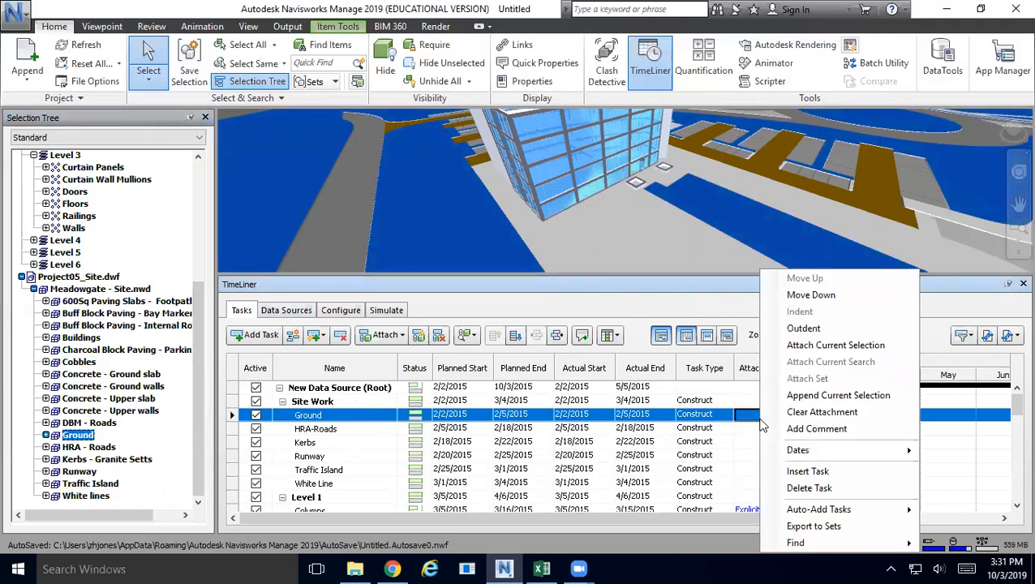
pyautogui.click(835, 346)
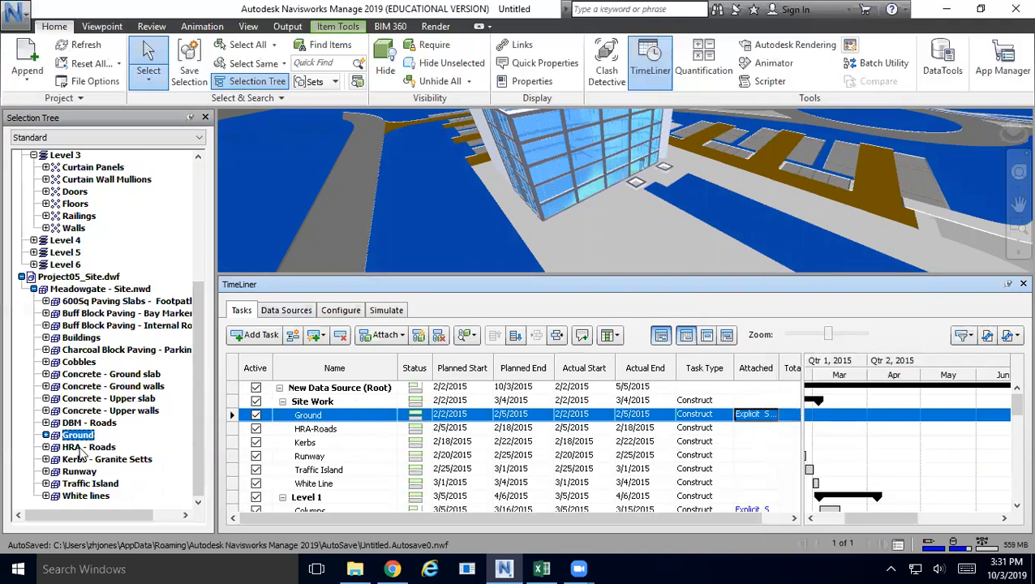
# Step: Attach the HRA - Roads layer to the HRA-Roads task and the Kerbs - Granite Setts layer to the Kerbs task
pyautogui.click(81, 448)
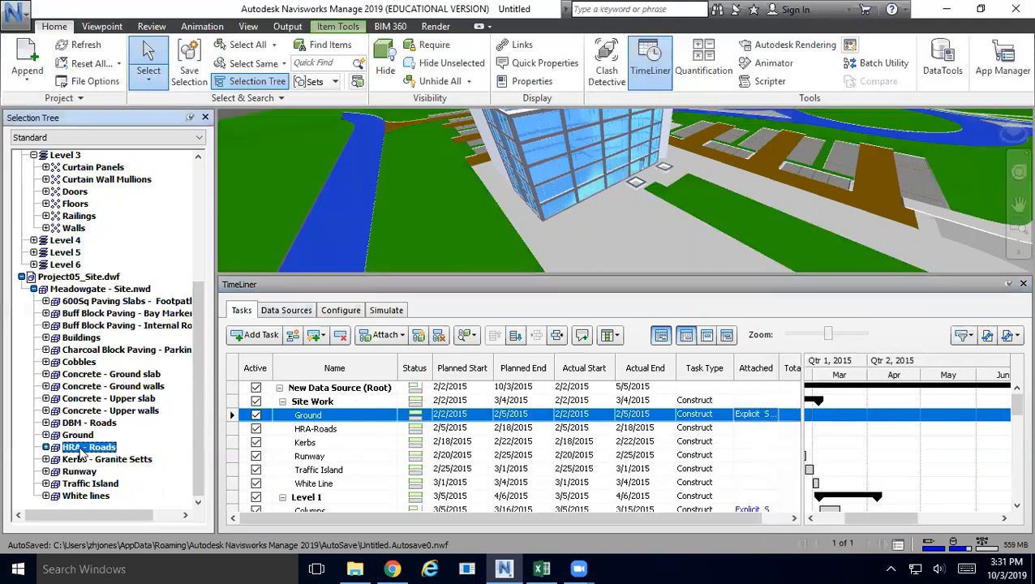
pyautogui.rightClick(763, 430)
pyautogui.click(779, 347)
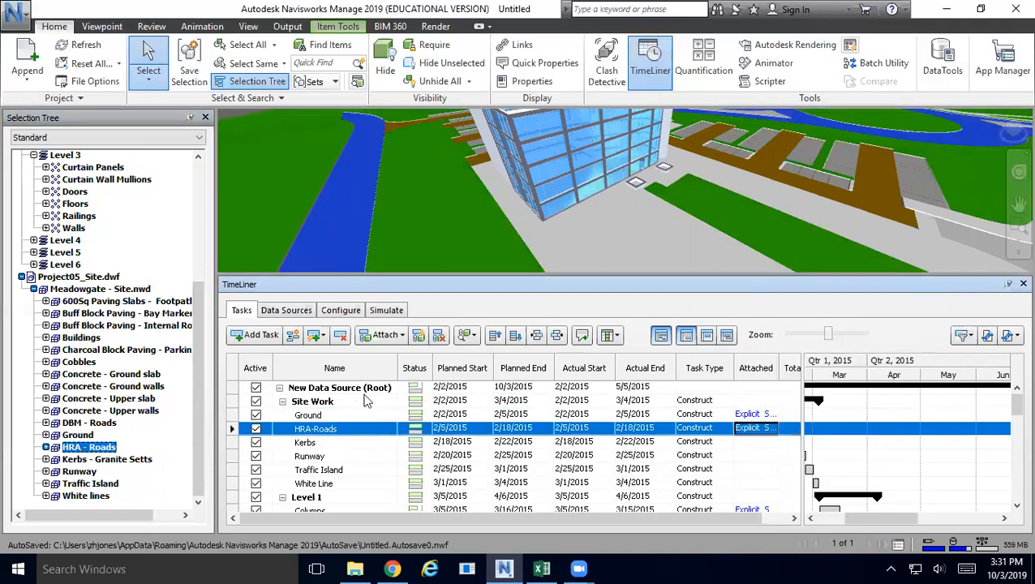
pyautogui.click(81, 460)
pyautogui.rightClick(750, 442)
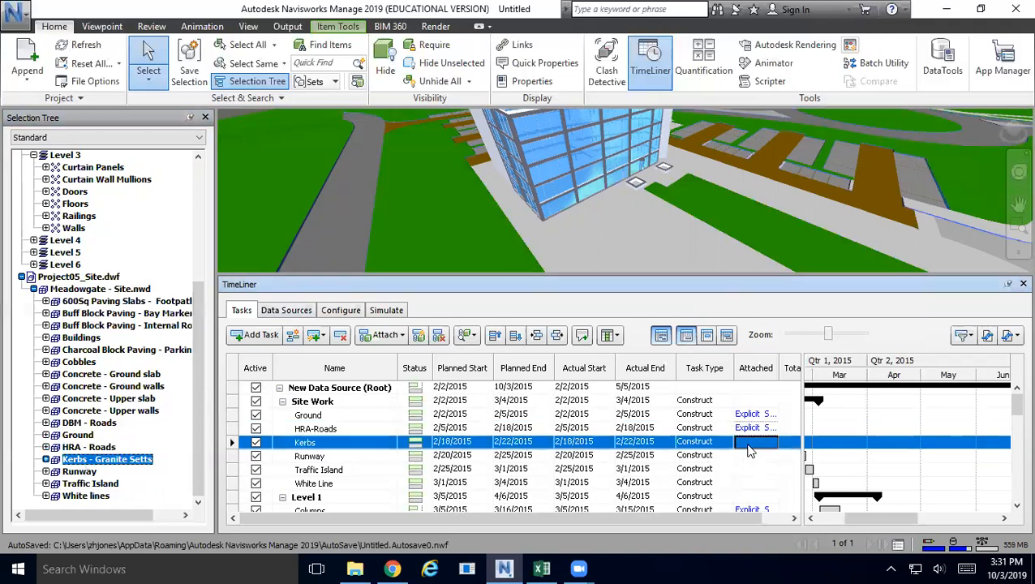
pyautogui.click(805, 345)
# Step: Attach the Runway and Traffic Island site layers to their matching tasks under Site Work
pyautogui.click(78, 472)
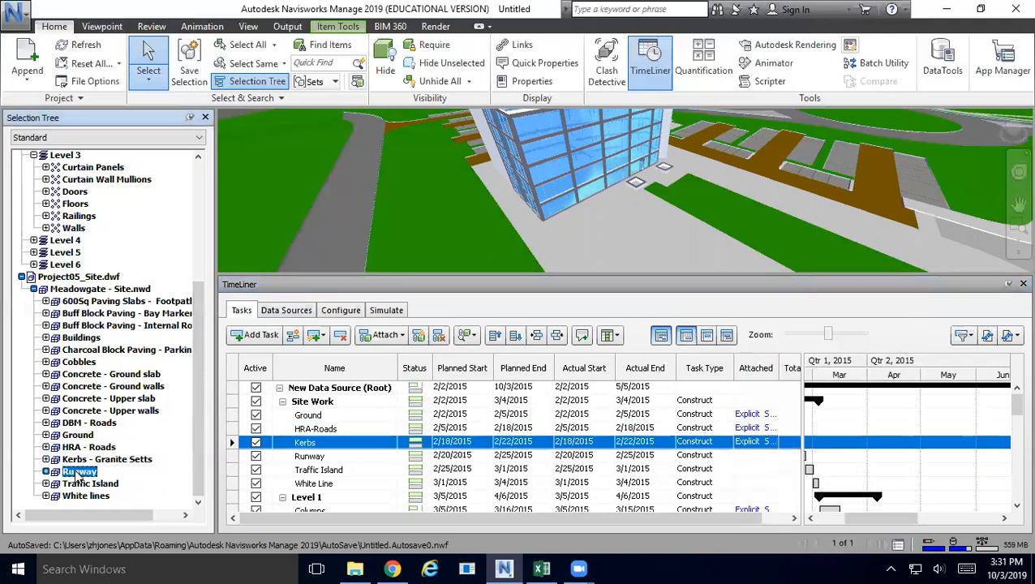
pyautogui.rightClick(751, 456)
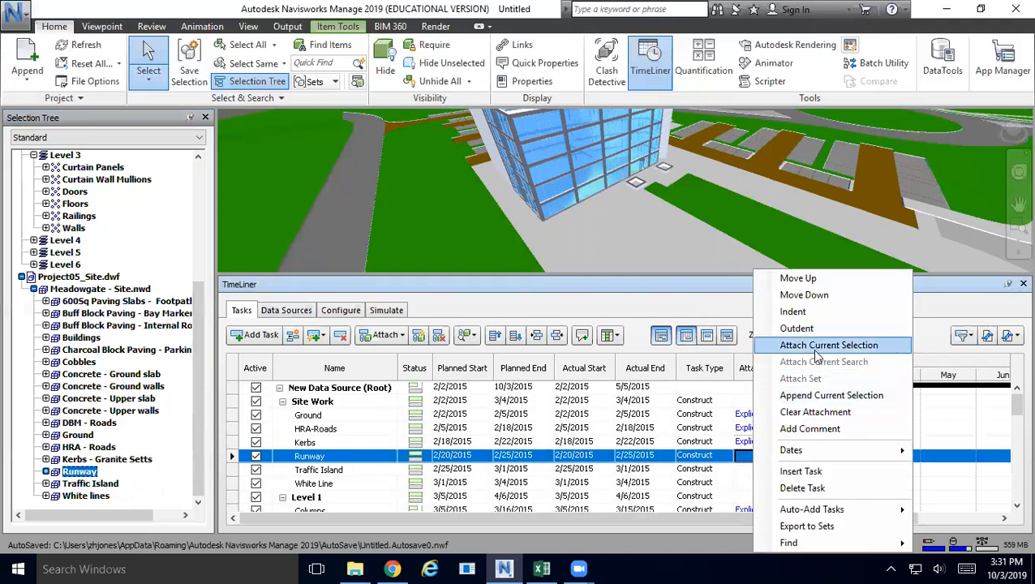
pyautogui.click(817, 345)
pyautogui.click(88, 483)
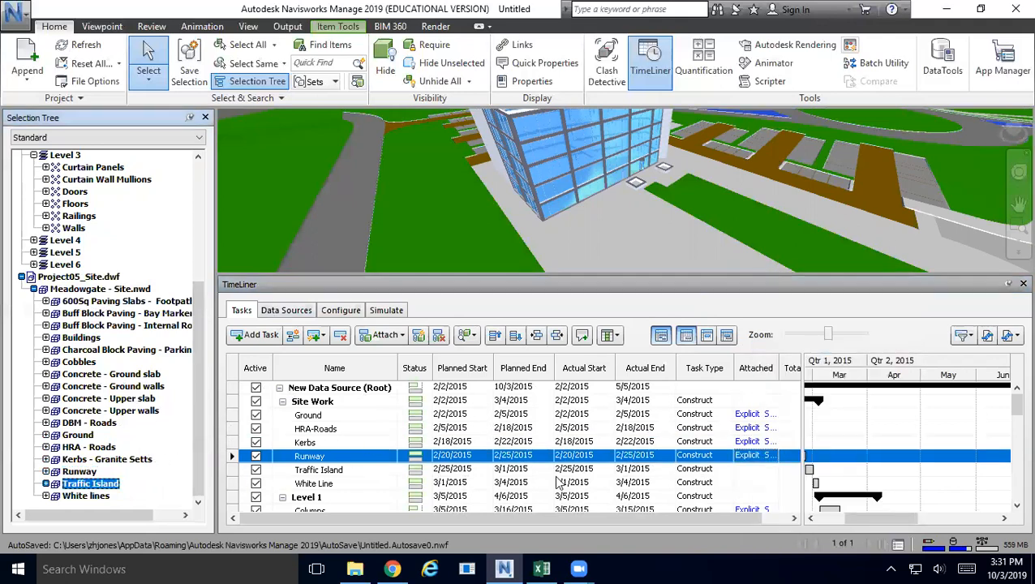
pyautogui.rightClick(759, 469)
pyautogui.click(815, 347)
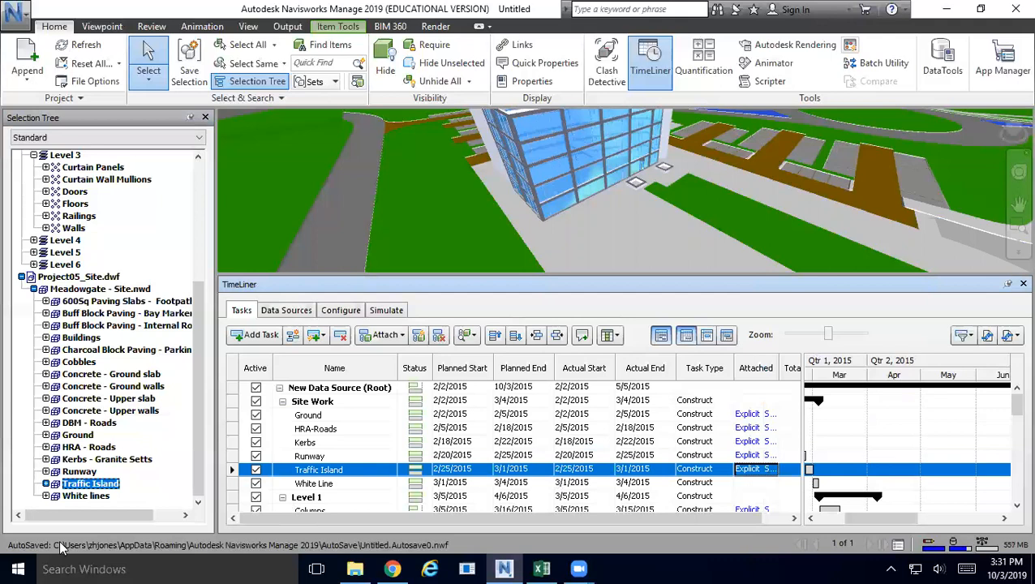
# Step: Attach the White lines site layer to the White Line task under Site Work
pyautogui.click(84, 496)
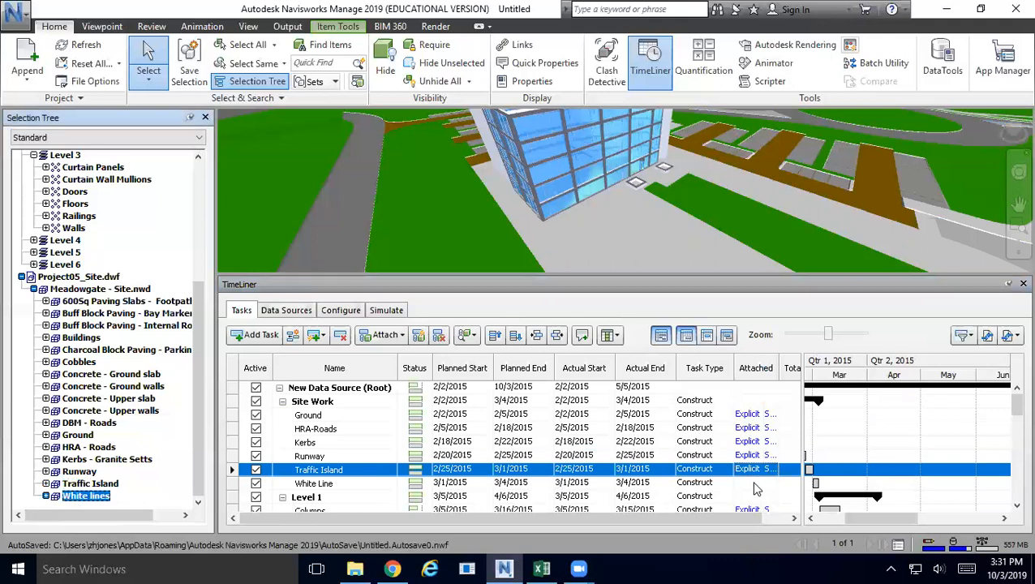
pyautogui.rightClick(755, 485)
pyautogui.click(812, 344)
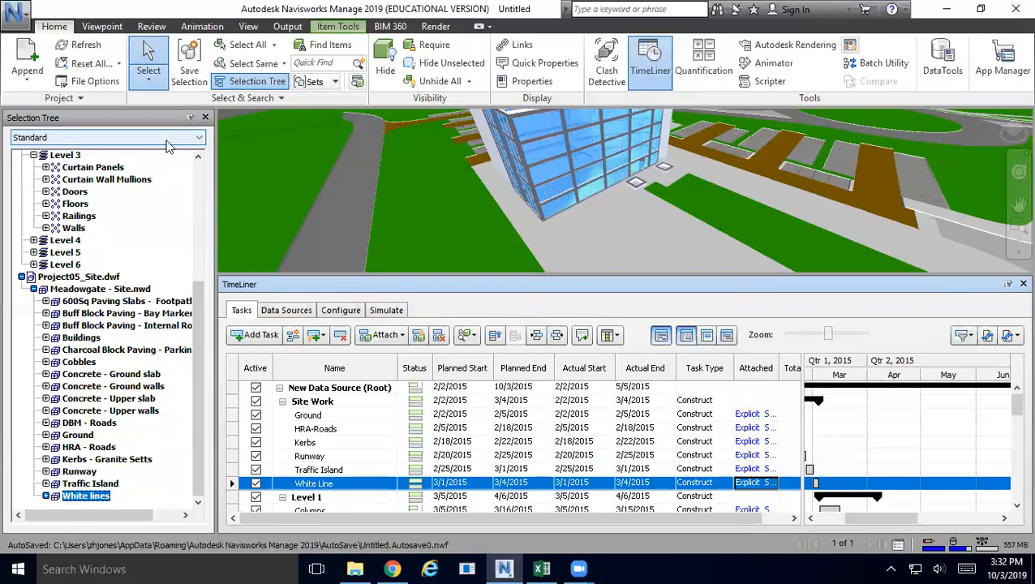
# Step: Close the Selection Tree and shrink the TimeLiner so the model view shows the whole building and its surroundings
pyautogui.click(206, 119)
pyautogui.moveTo(360, 273); pyautogui.dragTo(356, 448)
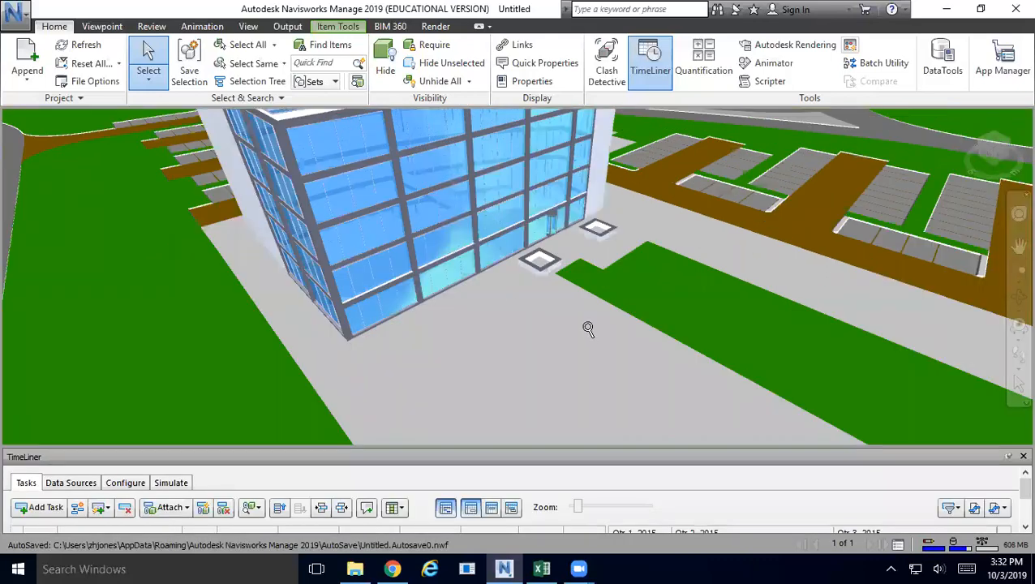
pyautogui.scroll(-4, 588, 328)
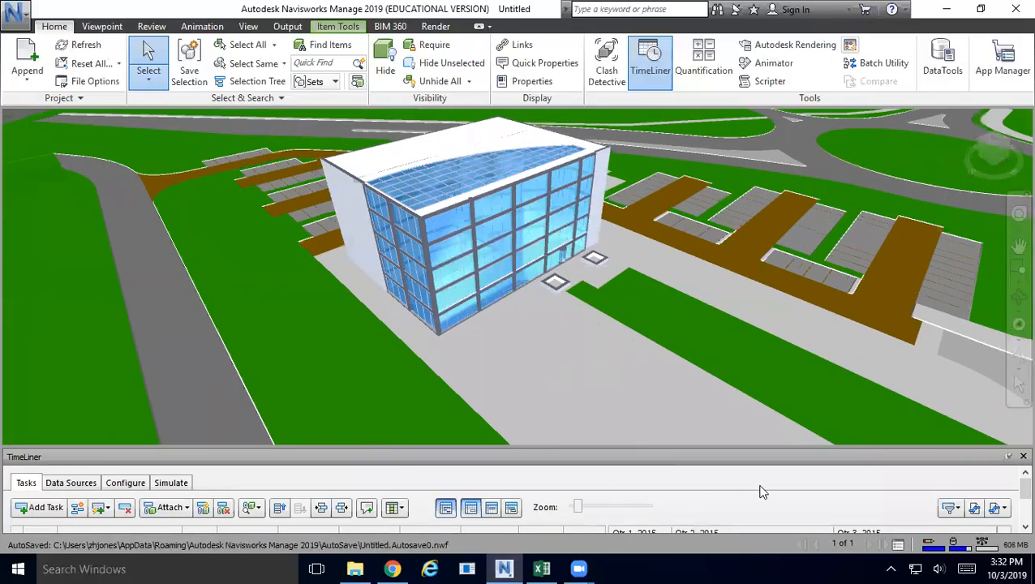
# Step: Play the TimeLiner construction simulation to its end and rewind it to the start
pyautogui.click(170, 484)
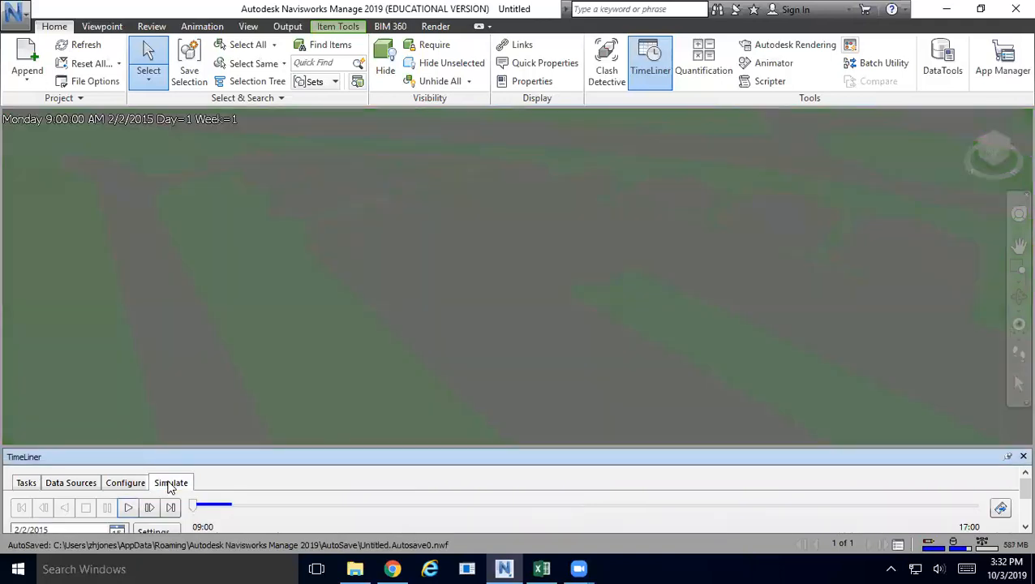
pyautogui.click(128, 508)
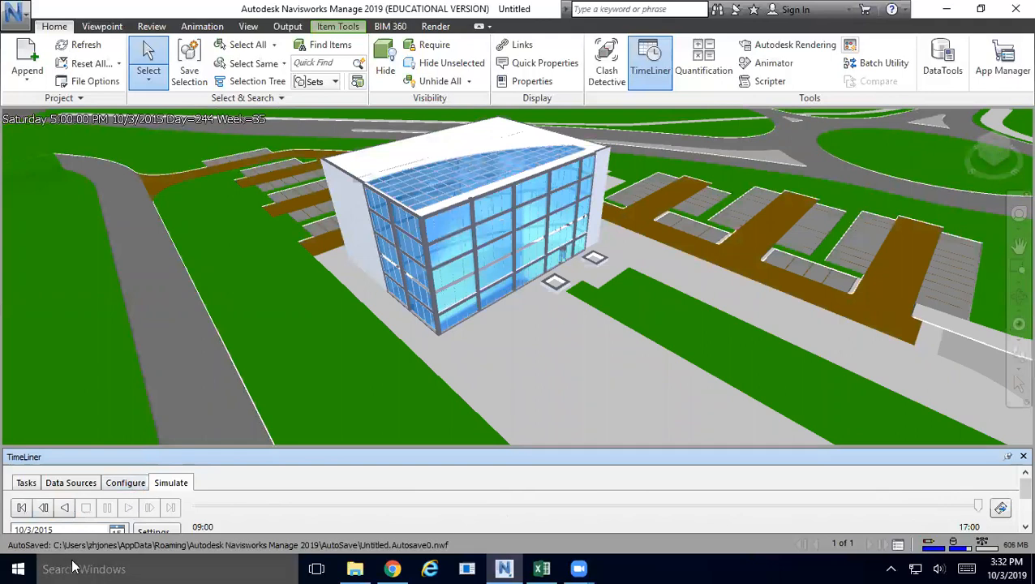
pyautogui.click(21, 507)
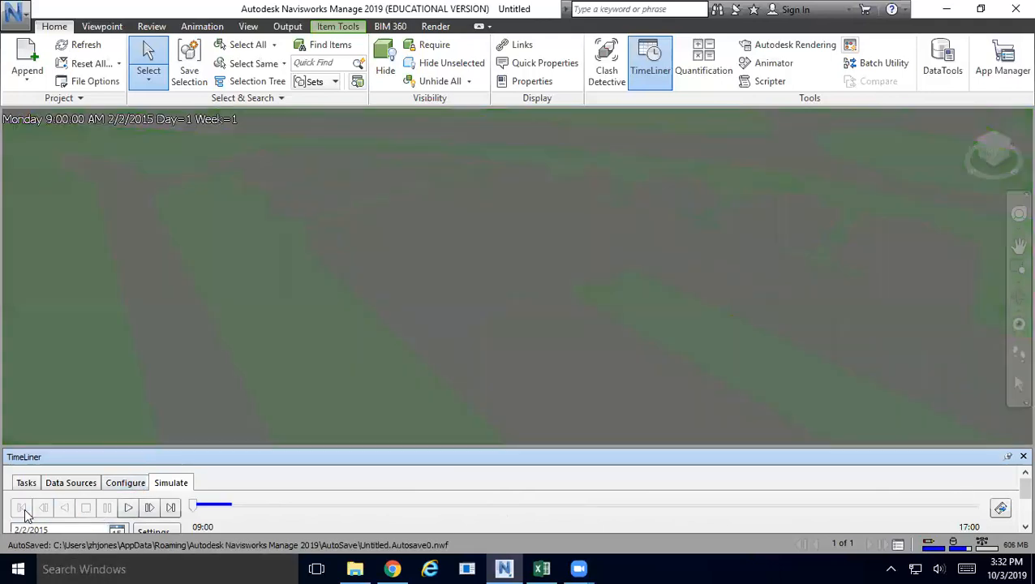
pyautogui.scroll(3, 551, 277)
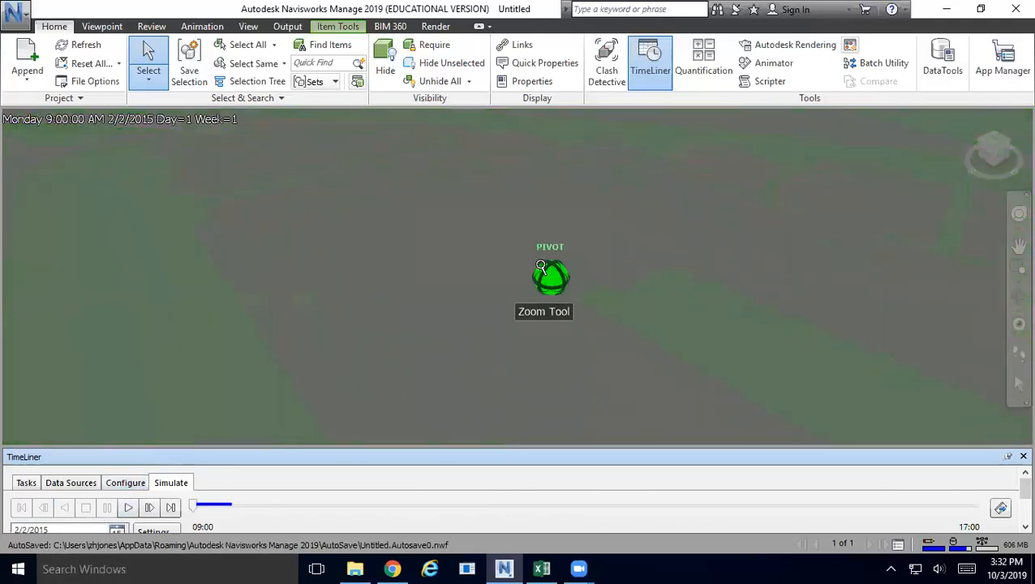
# Step: Play the construction simulation to its end while inspecting the building's interior and exterior, and rewind it to the start
pyautogui.scroll(-3, 474, 238)
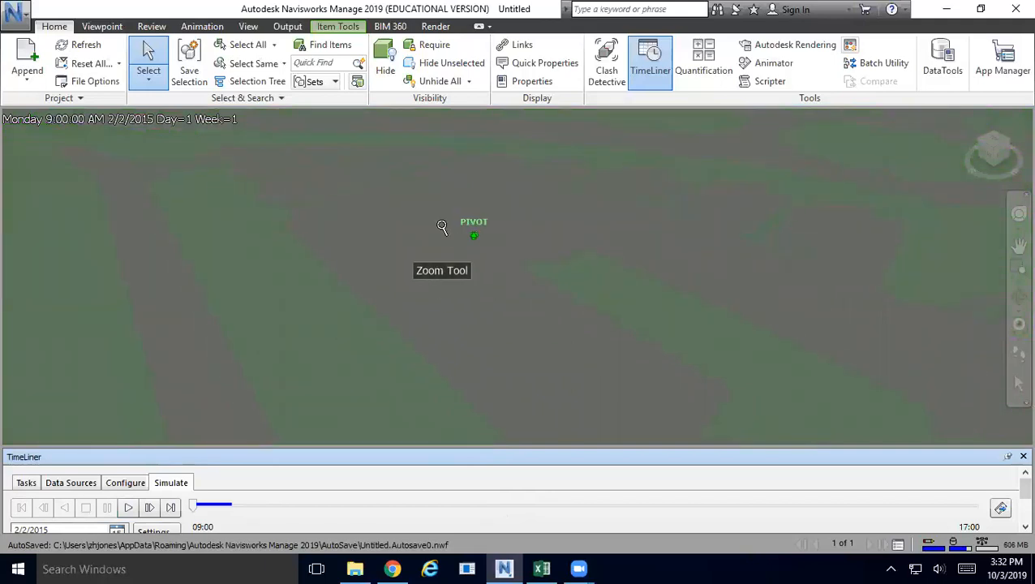
pyautogui.click(128, 507)
pyautogui.scroll(-3, 467, 213)
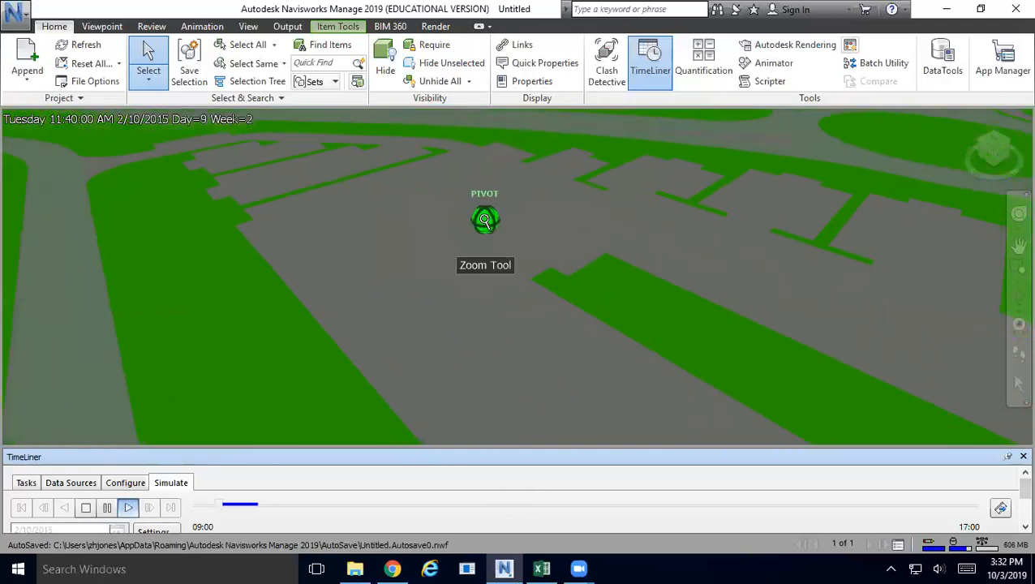
pyautogui.keyDown('shift'); pyautogui.moveTo(504, 291); pyautogui.dragTo(476, 257, button='middle'); pyautogui.keyUp('shift')
pyautogui.scroll(5, 476, 257)
pyautogui.keyDown('shift'); pyautogui.moveTo(654, 307); pyautogui.dragTo(834, 363, button='middle'); pyautogui.keyUp('shift')
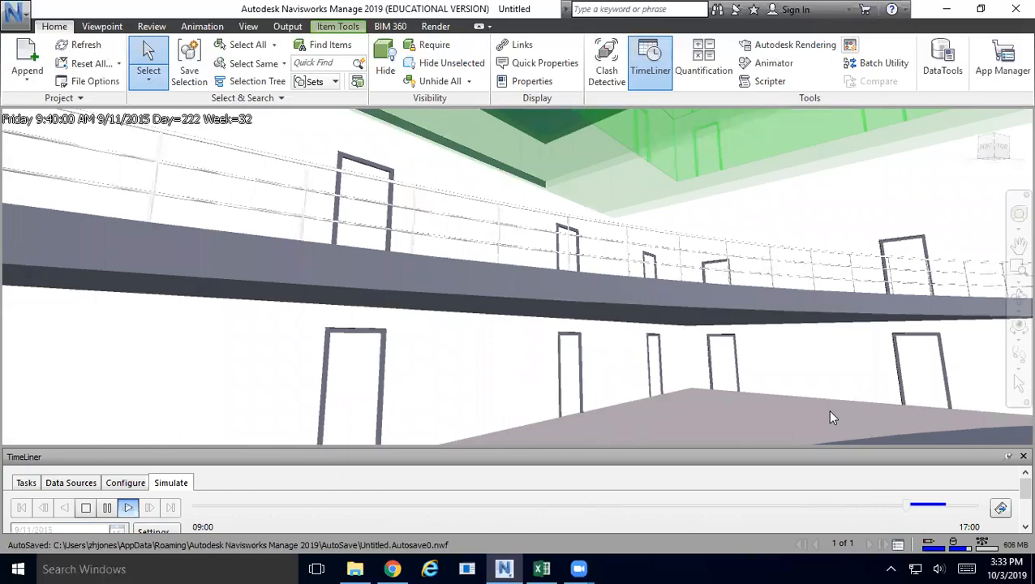
pyautogui.moveTo(595, 381)
pyautogui.keyDown('shift'); pyautogui.mouseDown(button='middle')
pyautogui.moveTo(613, 369)
pyautogui.moveTo(733, 381)
pyautogui.moveTo(677, 386)
pyautogui.moveTo(723, 374)
pyautogui.moveTo(707, 384)
pyautogui.moveTo(624, 370)
pyautogui.moveTo(645, 372)
pyautogui.mouseUp(button='middle'); pyautogui.keyUp('shift')
pyautogui.scroll(-6, 624, 370)
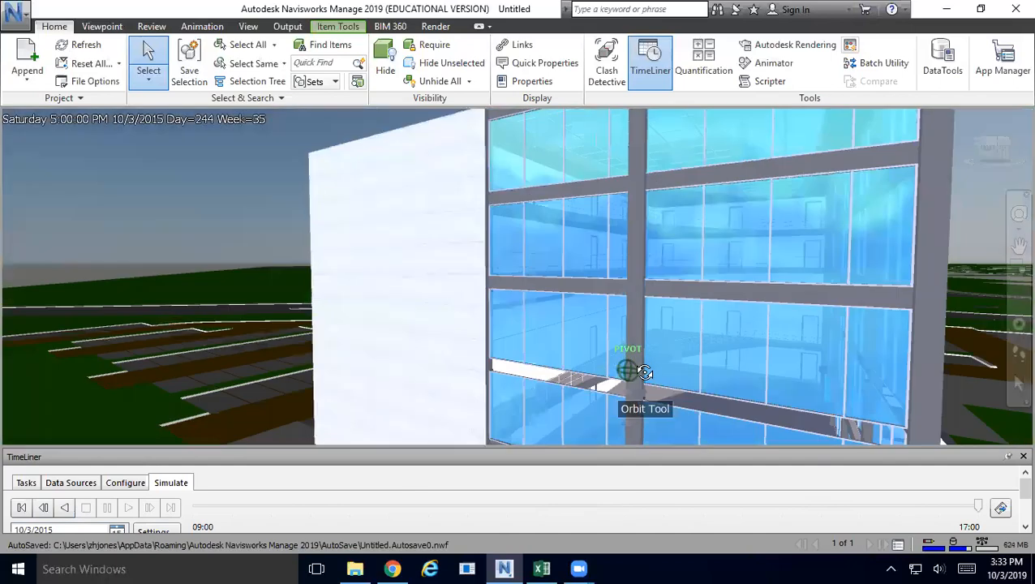
pyautogui.scroll(-6, 645, 372)
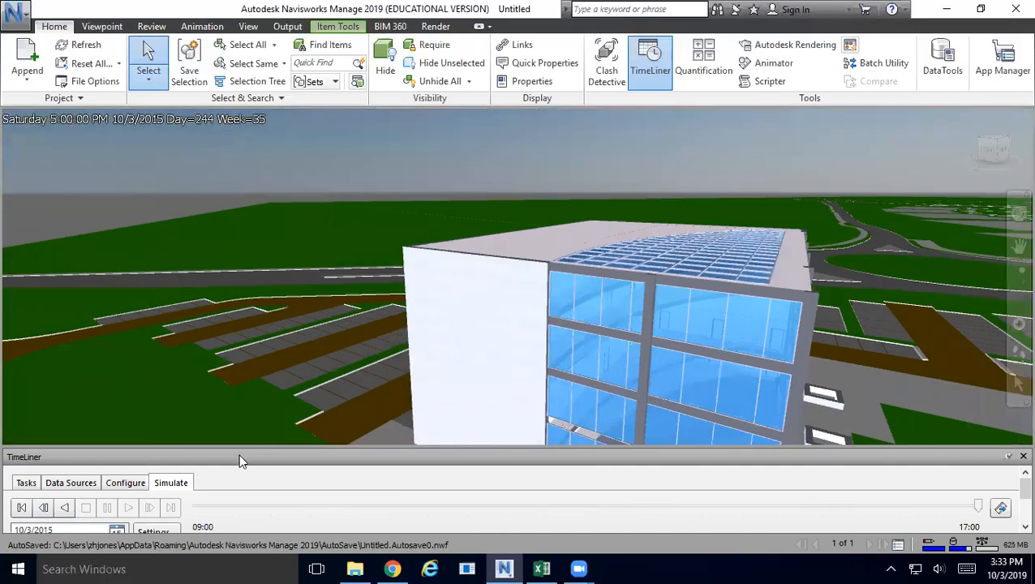
pyautogui.moveTo(311, 446); pyautogui.dragTo(308, 294)
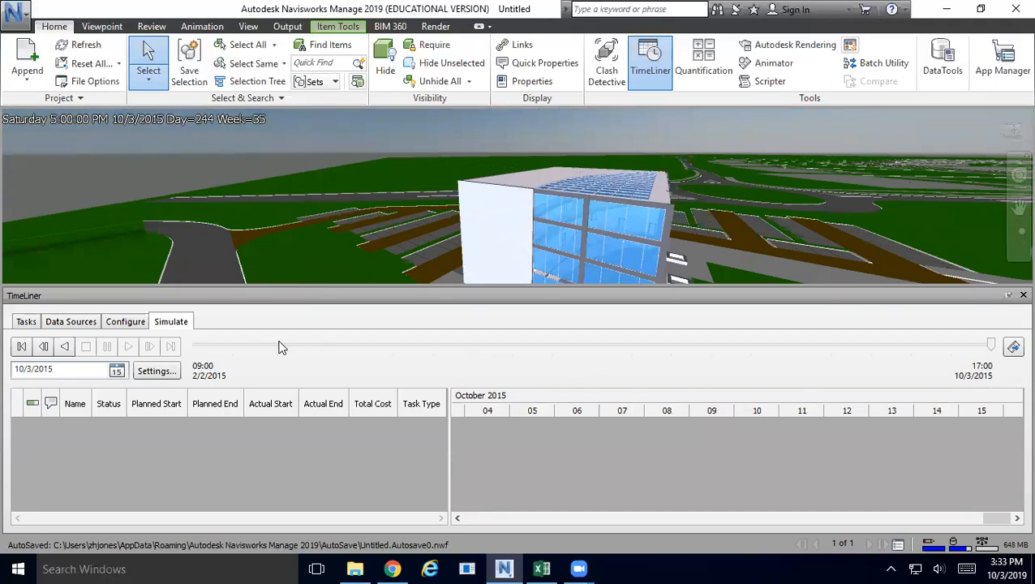
pyautogui.click(22, 346)
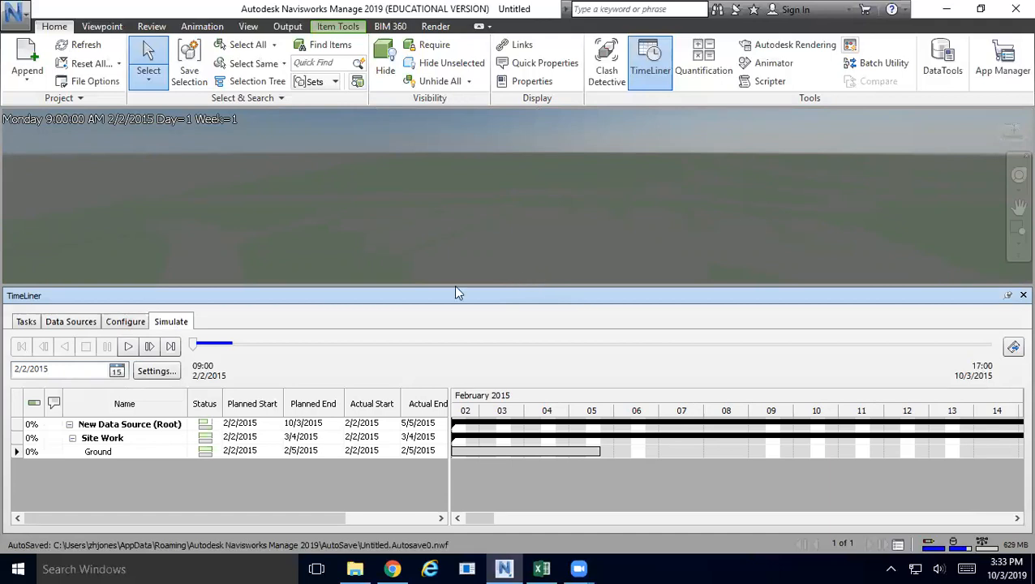
# Step: Set the Construct task type's simulation start appearance to Green (90% Transparent)
pyautogui.click(124, 323)
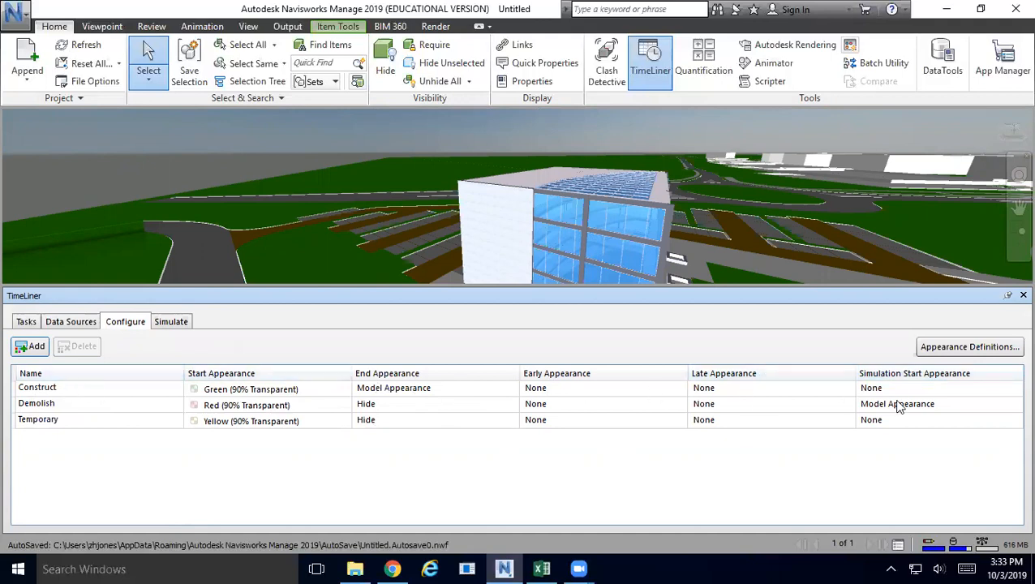
pyautogui.click(924, 389)
pyautogui.click(1013, 391)
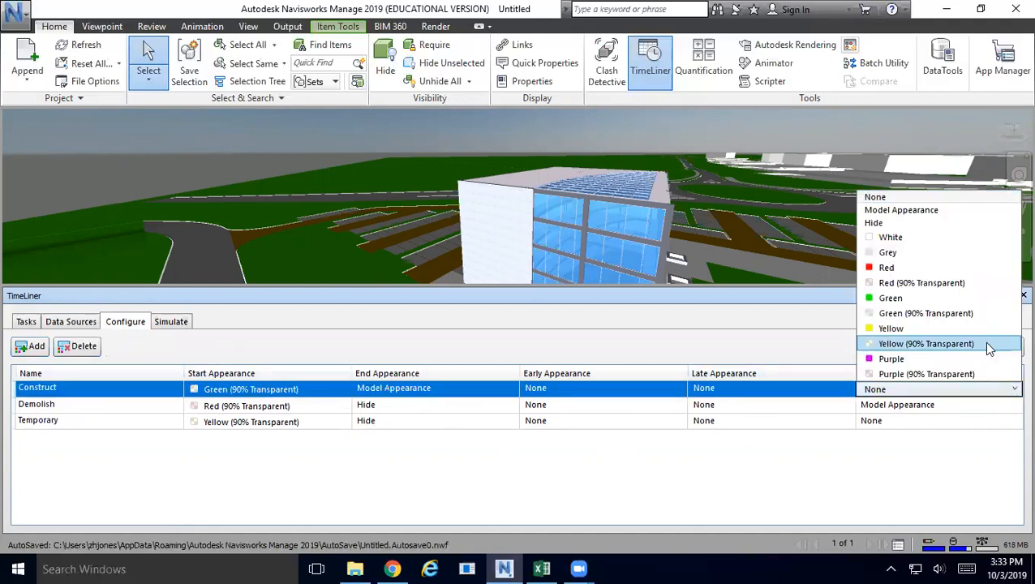
pyautogui.click(942, 314)
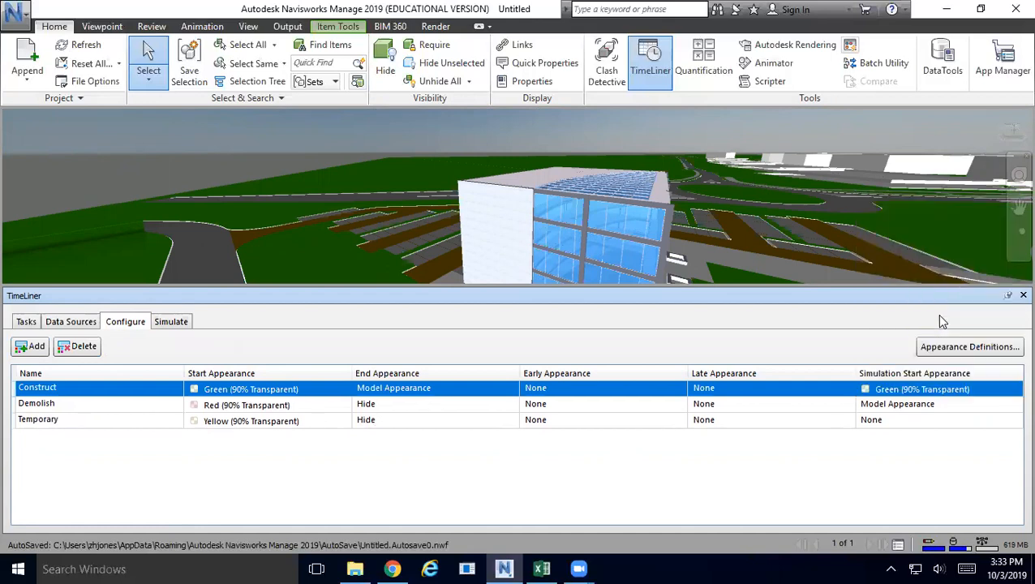
# Step: Shrink the TimeLiner and play the simulation with the whole building in view to check the Construct start appearance
pyautogui.click(170, 321)
pyautogui.moveTo(365, 289); pyautogui.dragTo(364, 427)
pyautogui.scroll(-3, 577, 318)
pyautogui.moveTo(746, 349); pyautogui.dragTo(691, 303, button='middle')
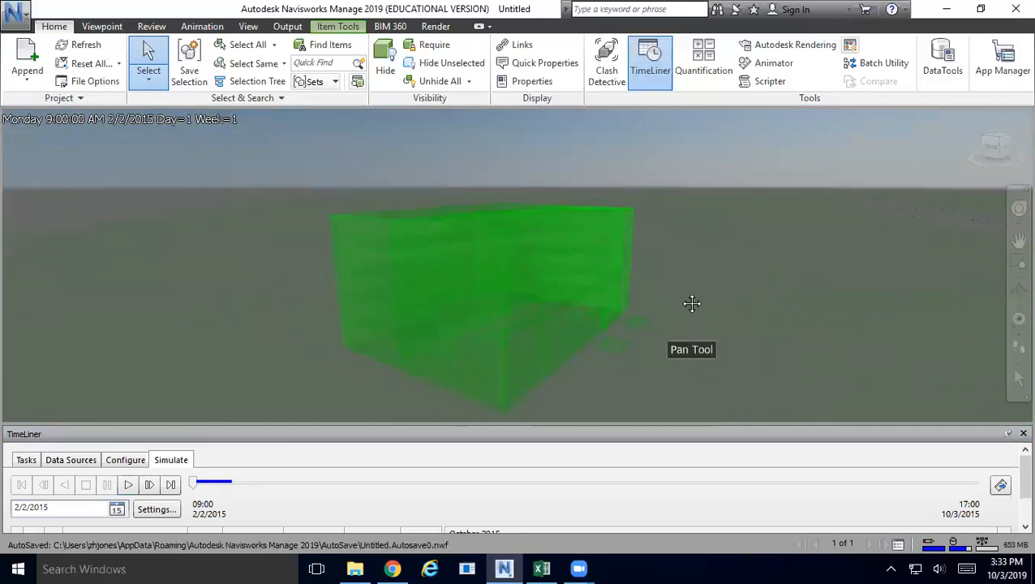
pyautogui.click(131, 485)
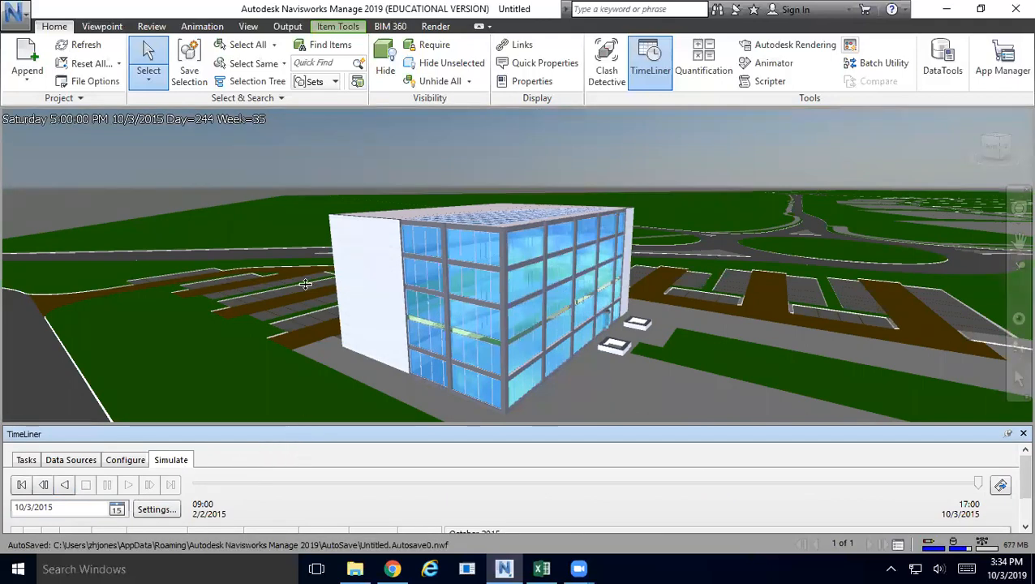
# Step: Enlarge the TimeLiner and set the simulation interval size to 1 Weeks in the simulation settings
pyautogui.moveTo(487, 425); pyautogui.dragTo(487, 287)
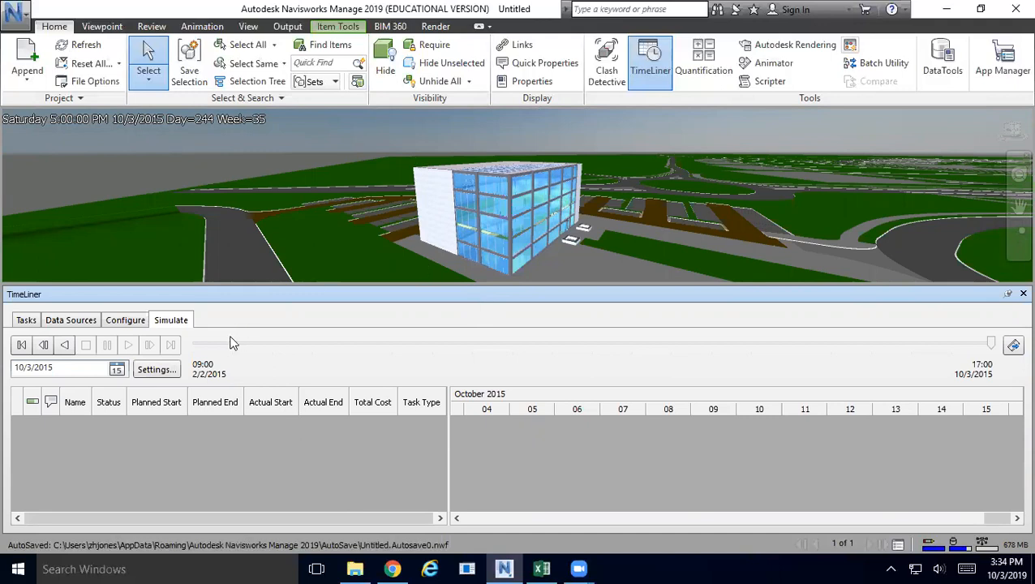
pyautogui.click(155, 369)
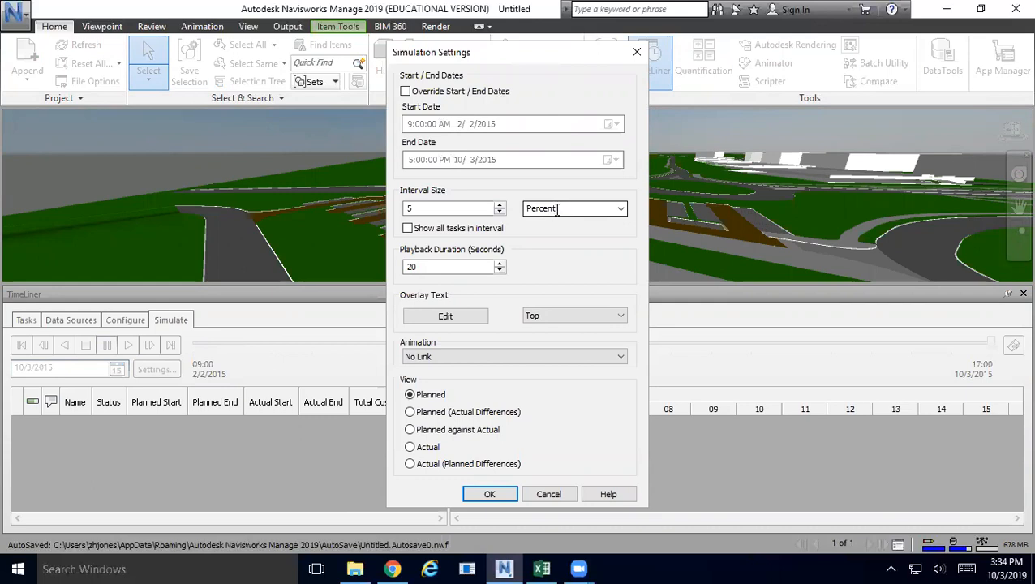
pyautogui.click(621, 209)
pyautogui.click(580, 243)
pyautogui.click(623, 209)
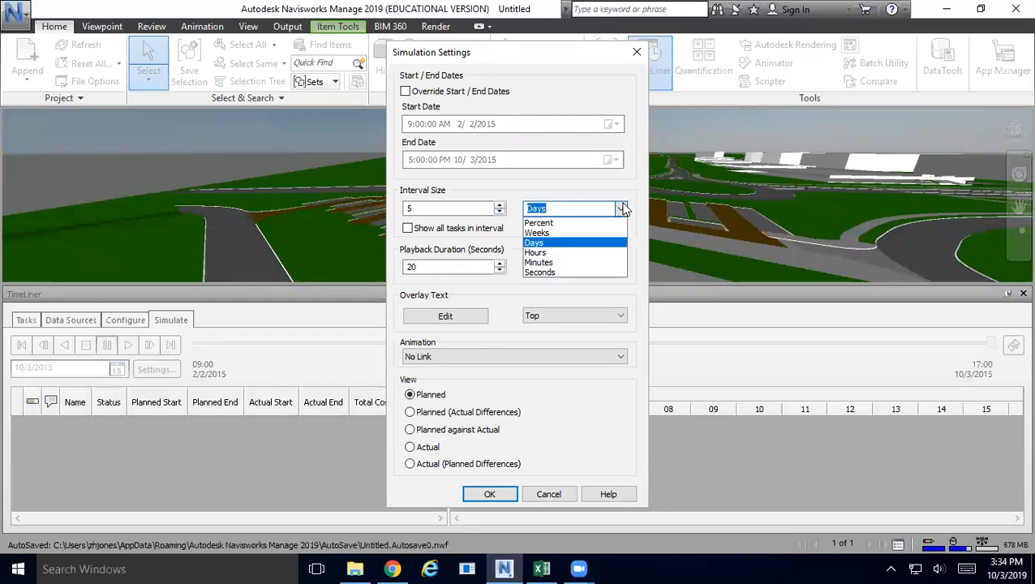
pyautogui.click(578, 233)
pyautogui.click(620, 209)
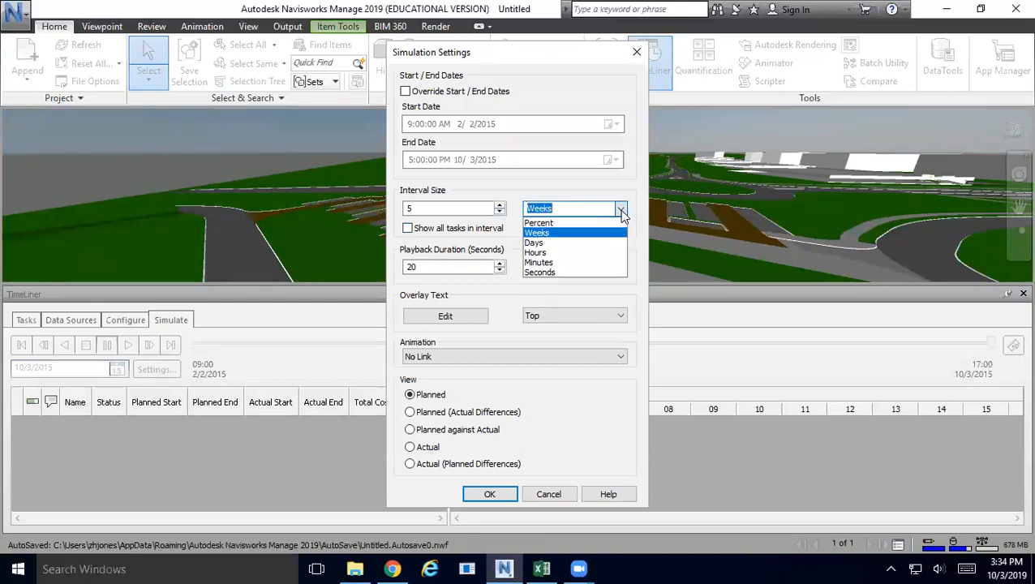
pyautogui.click(556, 233)
pyautogui.click(499, 212)
pyautogui.click(498, 212)
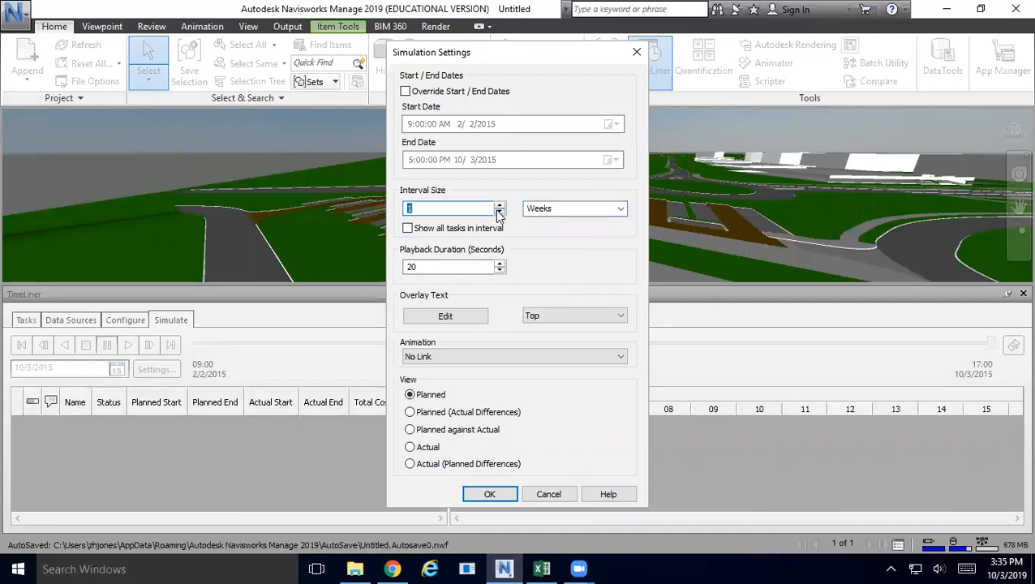
pyautogui.click(455, 267)
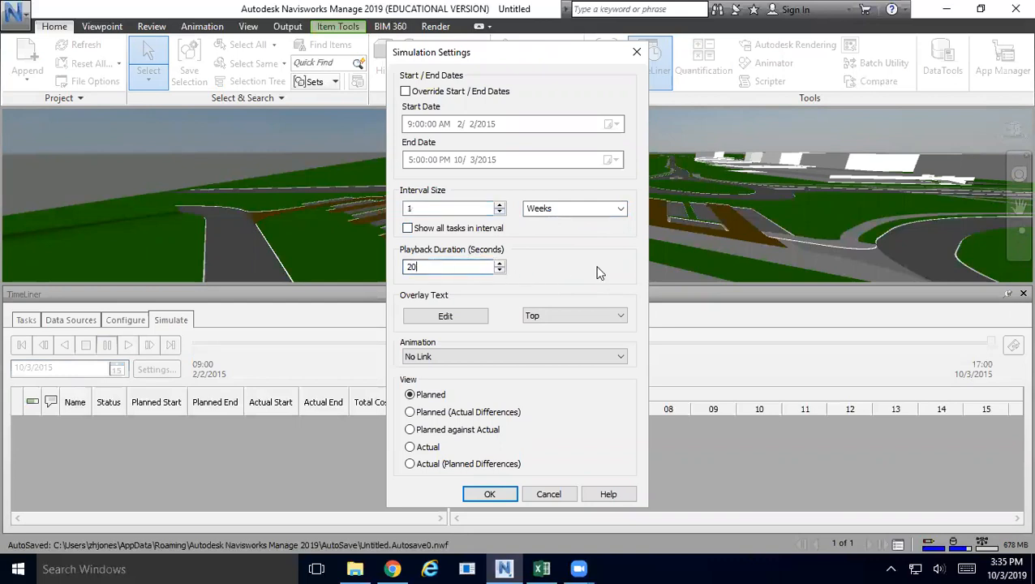
pyautogui.moveTo(445, 268); pyautogui.dragTo(351, 263)
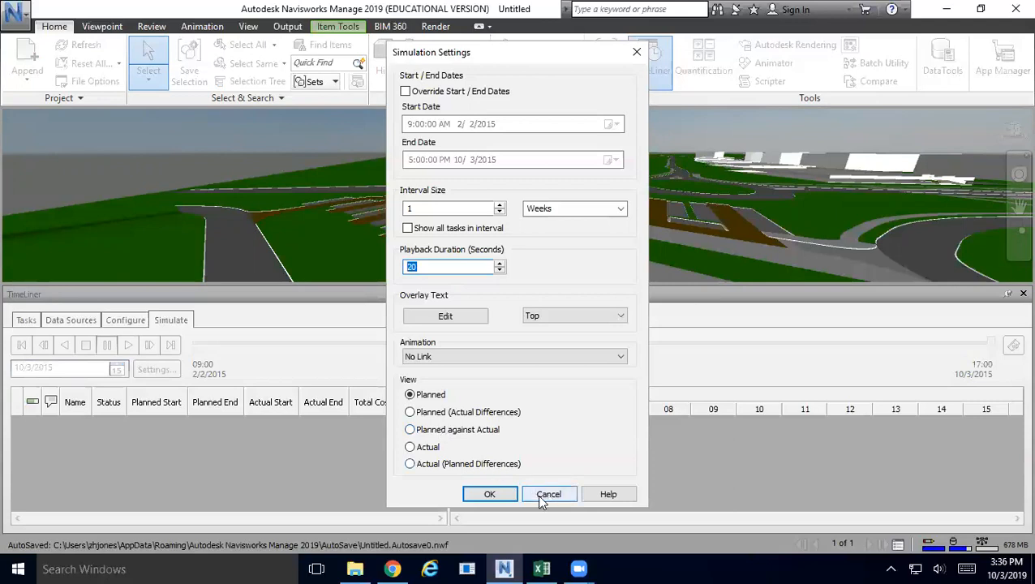
pyautogui.click(494, 495)
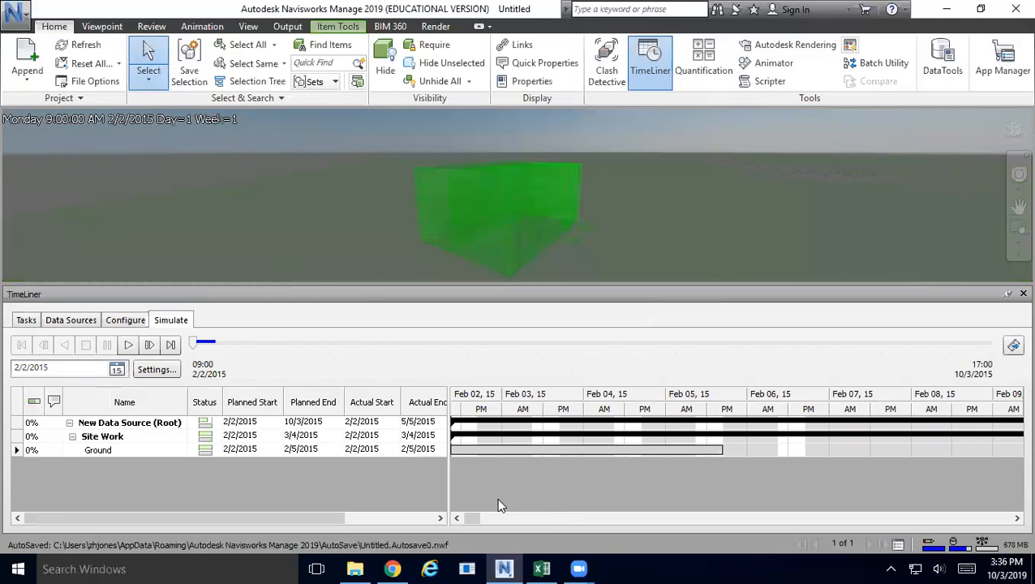
# Step: Play the simulation with the one-week interval and inspect the upper floors of the building up close
pyautogui.click(128, 344)
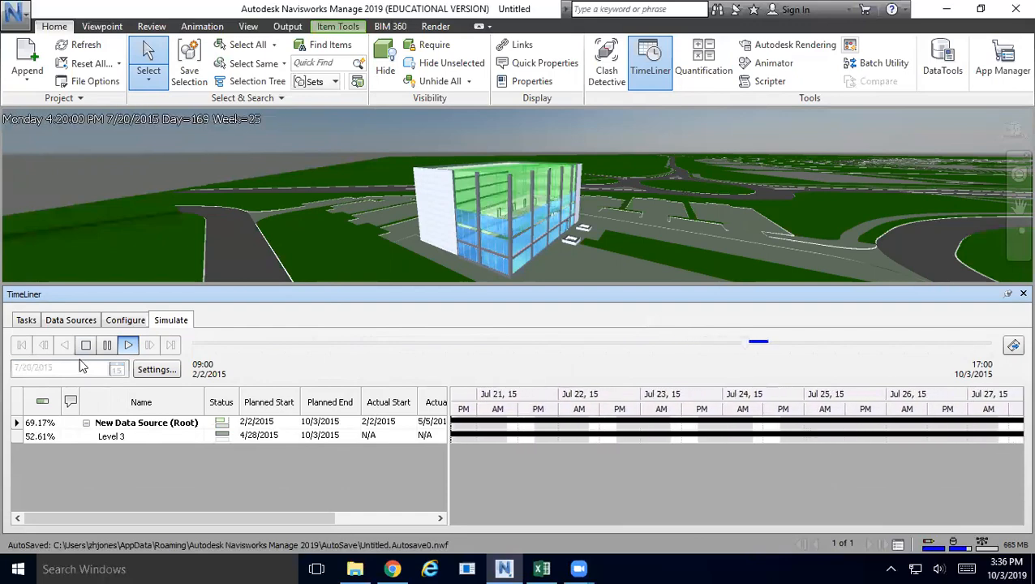
pyautogui.scroll(5, 490, 187)
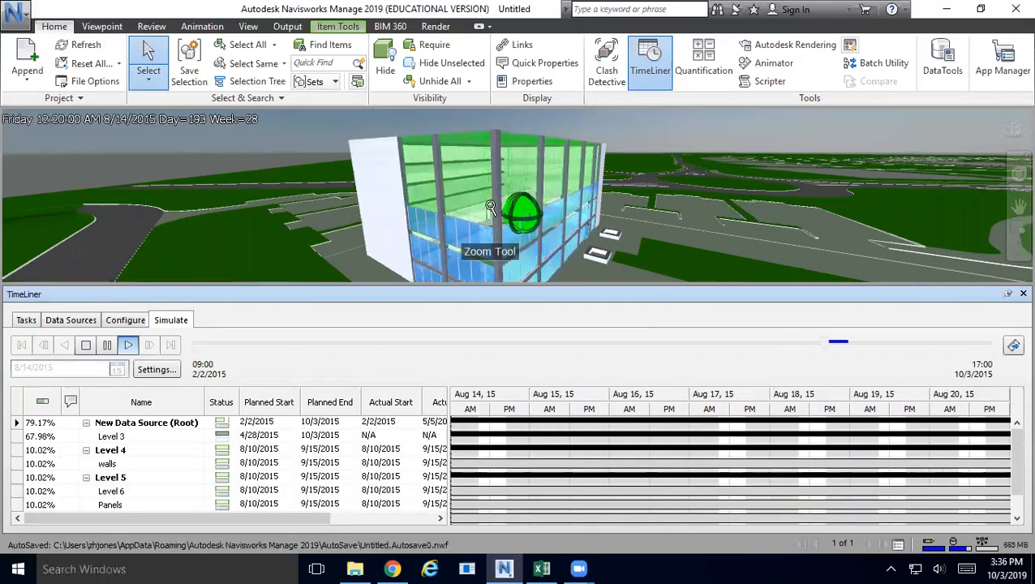
pyautogui.scroll(5, 413, 182)
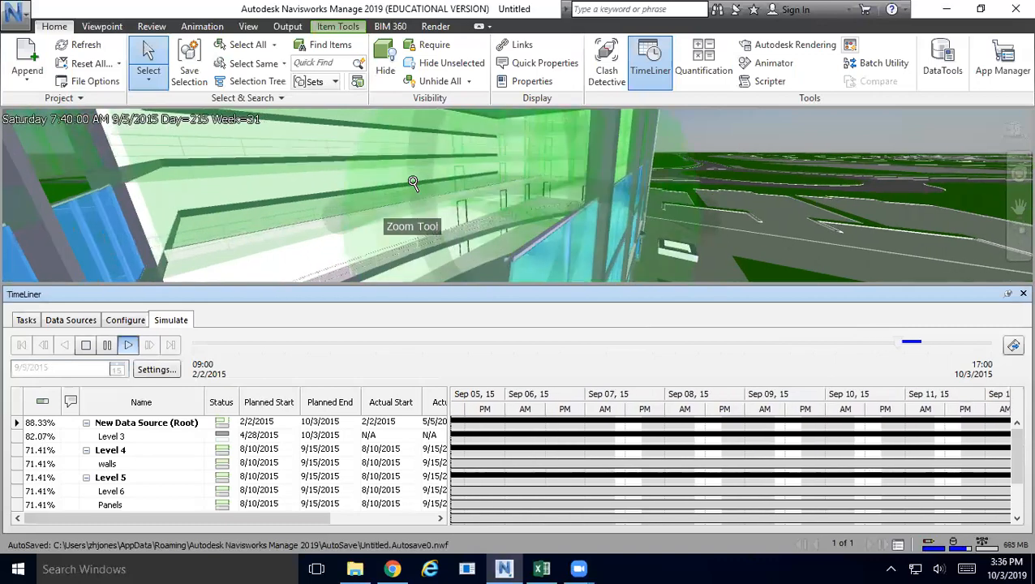
pyautogui.scroll(-10, 413, 183)
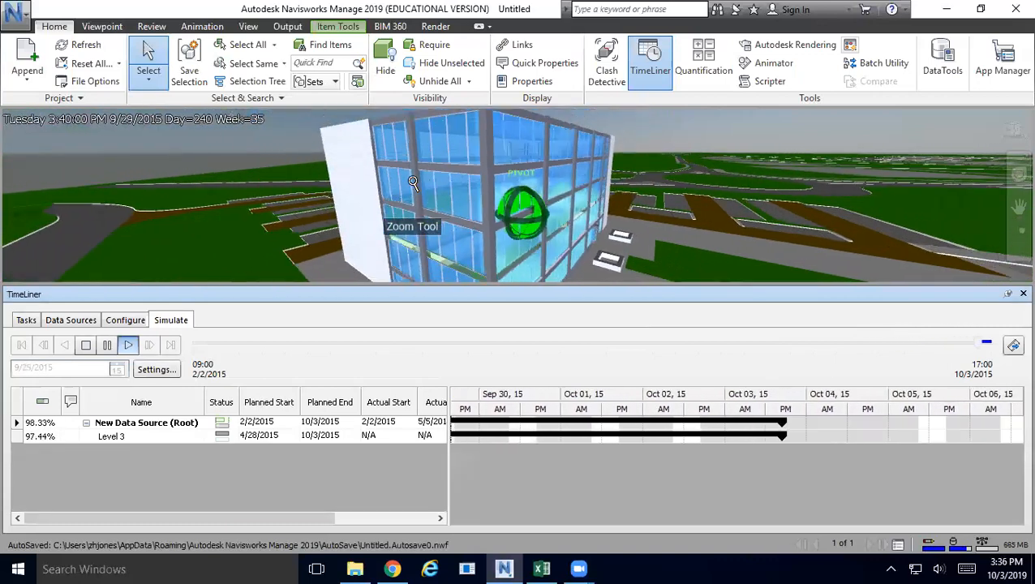
pyautogui.scroll(-3, 413, 183)
# Step: Shrink the TimeLiner, open the animation export settings and choose Windows AVI as the output format
pyautogui.moveTo(521, 282); pyautogui.dragTo(523, 432)
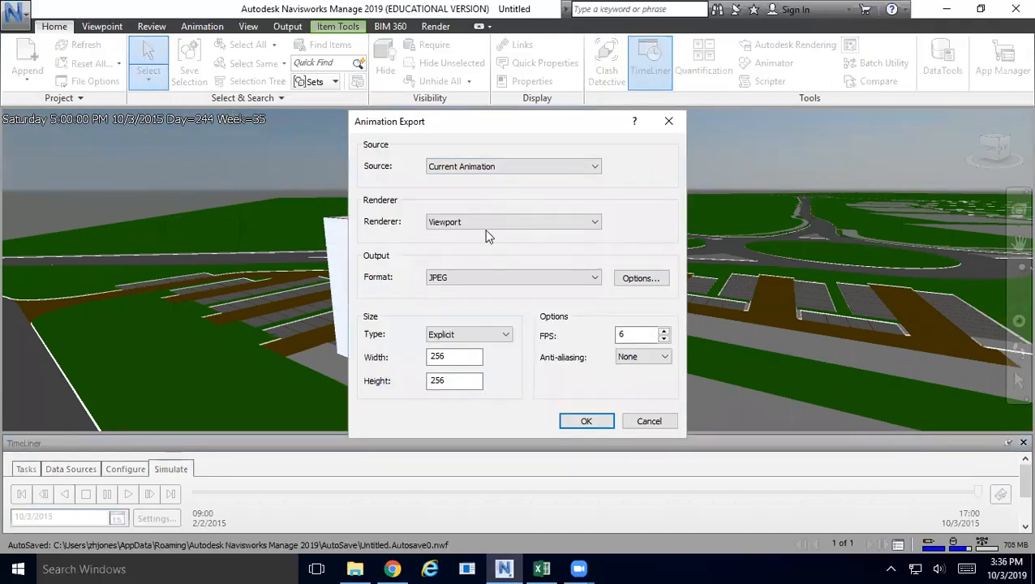
pyautogui.click(505, 167)
pyautogui.click(506, 168)
pyautogui.click(506, 168)
pyautogui.click(506, 168)
pyautogui.click(512, 277)
pyautogui.click(512, 278)
pyautogui.click(512, 277)
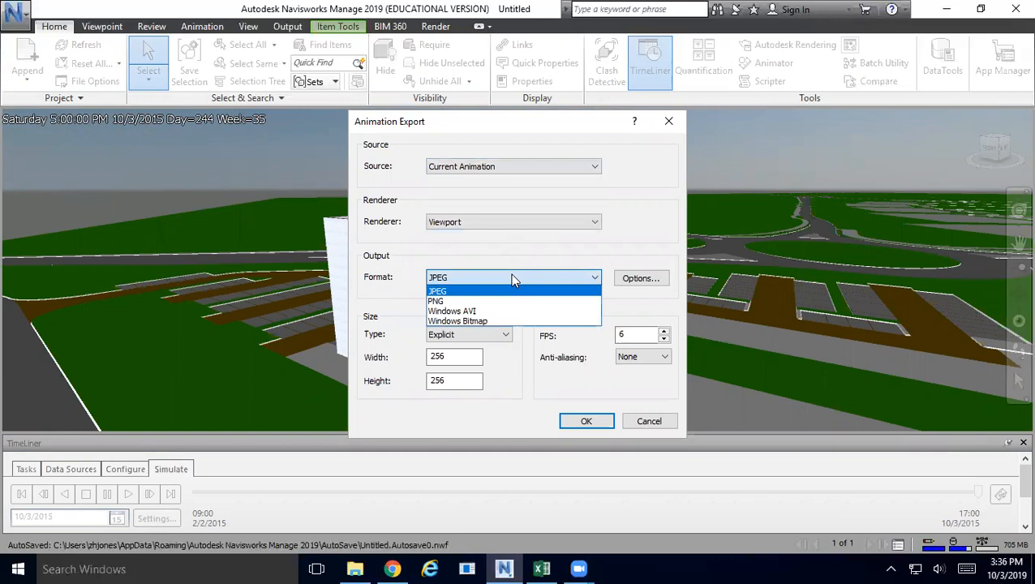
pyautogui.click(503, 311)
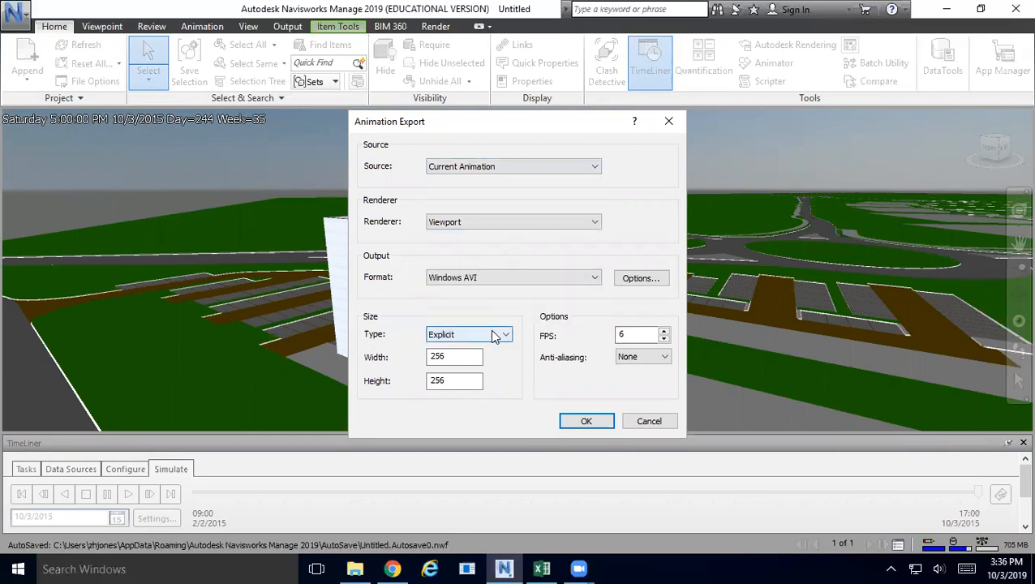
# Step: Set the exported animation's explicit size to a width of 1084 and a height of 768
pyautogui.doubleClick(458, 357)
pyautogui.click(458, 357)
pyautogui.doubleClick(459, 357)
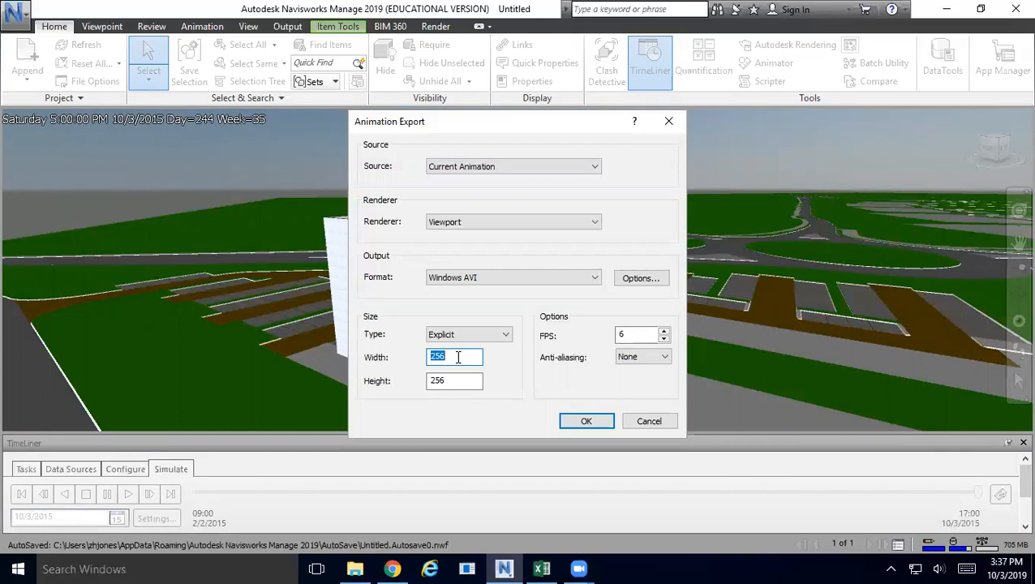
pyautogui.write('1084')
pyautogui.doubleClick(475, 381)
pyautogui.write('769')
pyautogui.press('BackSpace')
pyautogui.write('8')
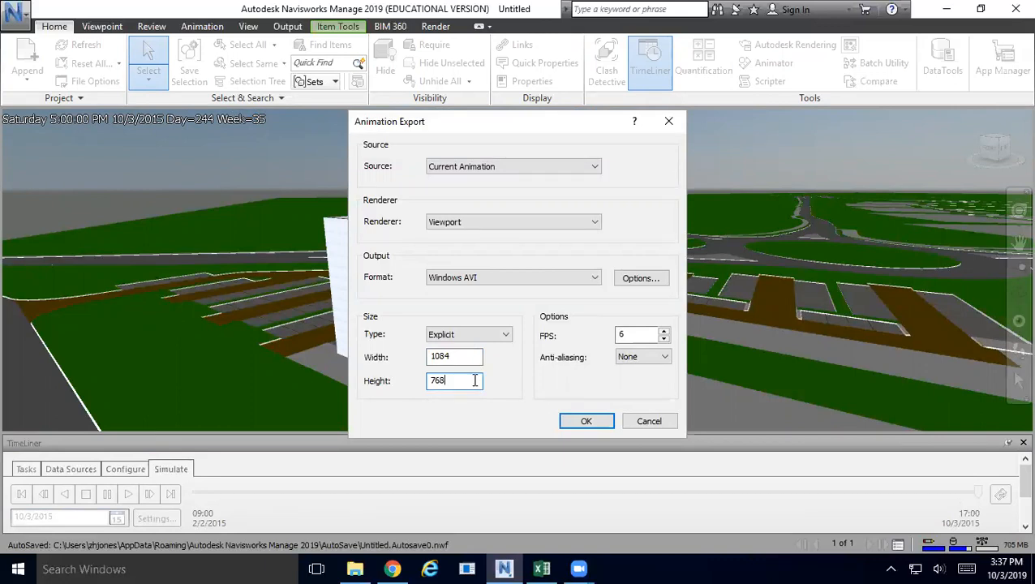
pyautogui.click(465, 357)
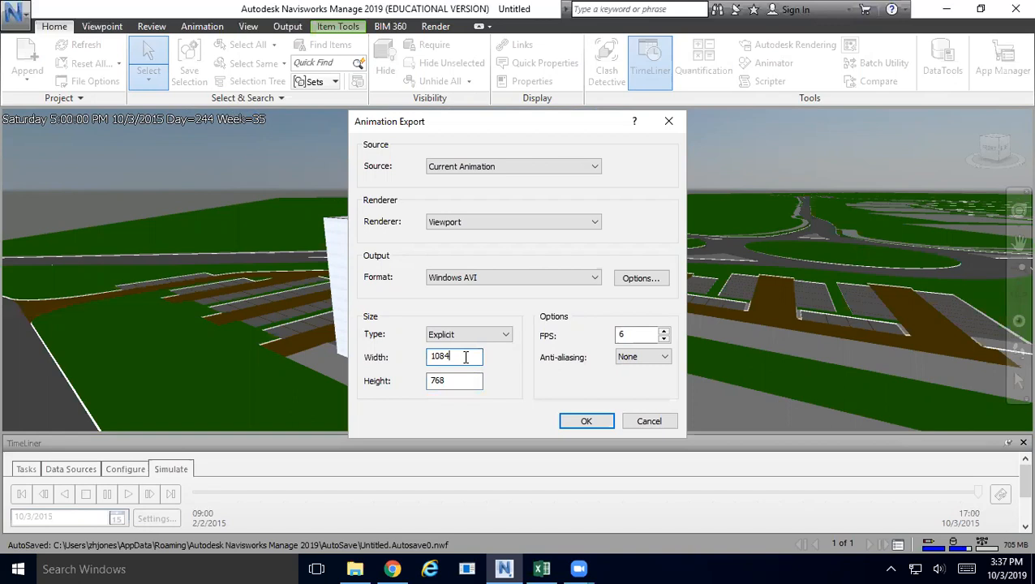
# Step: Set the export frame rate to 30 FPS and try to export the current animation
pyautogui.click(633, 337)
pyautogui.doubleClick(633, 338)
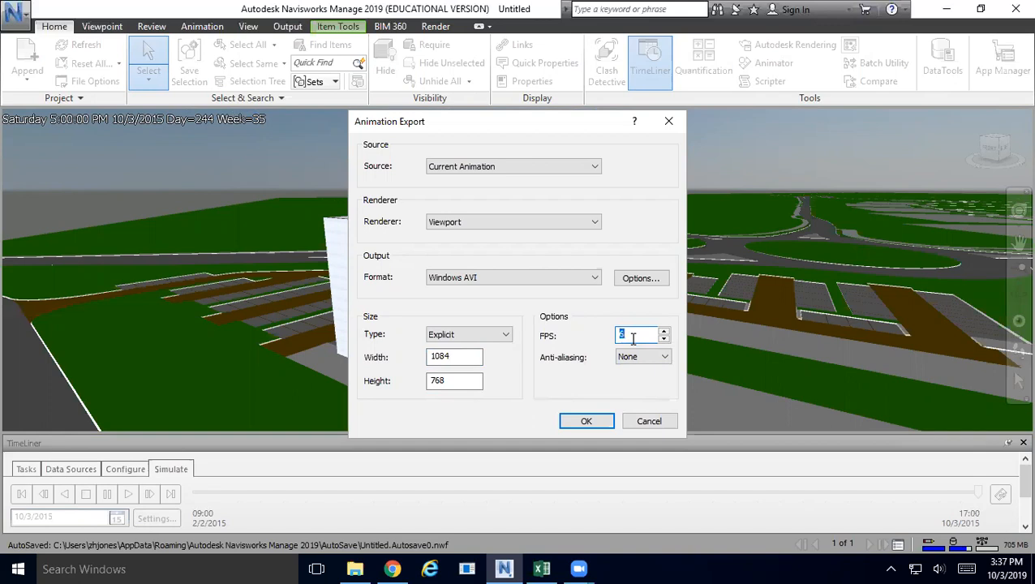
pyautogui.write('30')
pyautogui.click(595, 424)
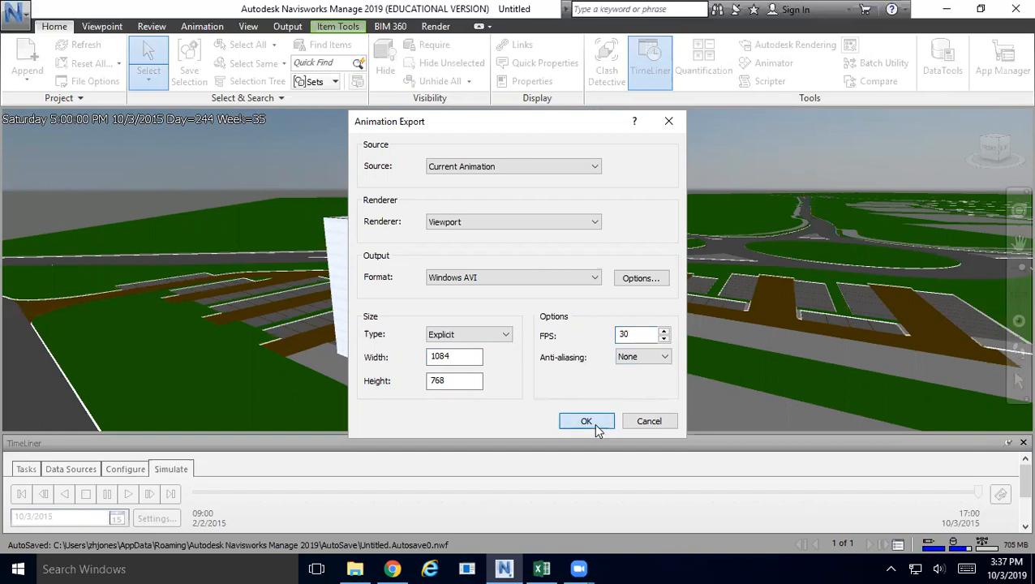
pyautogui.click(581, 344)
# Step: Change the animation export source to TimeLiner Simulation and accept the export settings
pyautogui.click(495, 168)
pyautogui.click(485, 190)
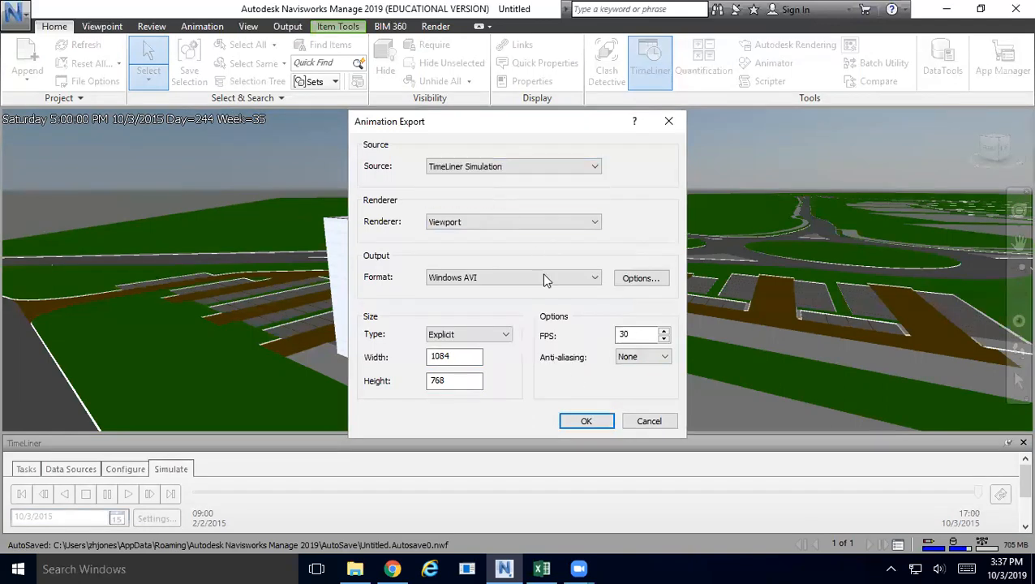
pyautogui.click(584, 423)
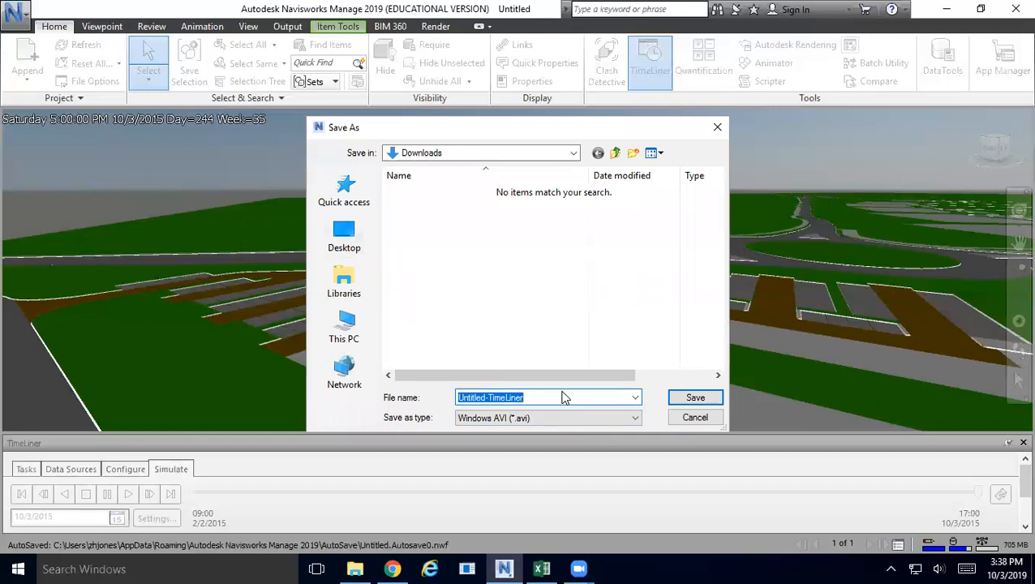
# Step: Name the exported video BIM SIM and save it as a Windows AVI in the Downloads folder
pyautogui.write('cgn bim')
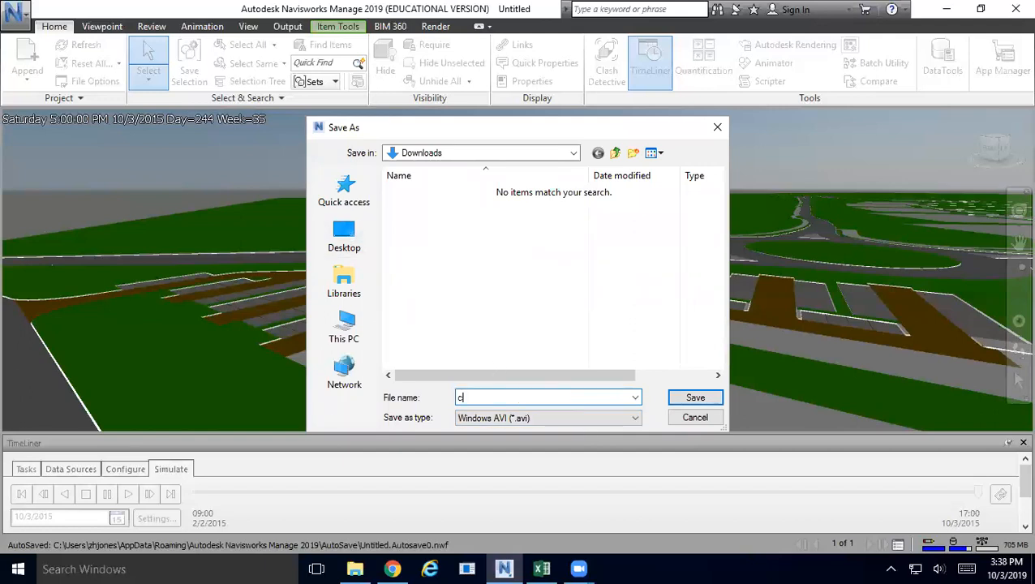
pyautogui.write(' sim')
pyautogui.press('BackSpace')
pyautogui.press('BackSpace')
pyautogui.press('BackSpace')
pyautogui.press('BackSpace')
pyautogui.press('BackSpace')
pyautogui.press('BackSpace')
pyautogui.press('BackSpace')
pyautogui.press('BackSpace')
pyautogui.press('BackSpace')
pyautogui.press('BackSpace')
pyautogui.press('BackSpace')
pyautogui.write('BI')
pyautogui.press('BackSpace')
pyautogui.press('BackSpace')
pyautogui.write('BIM SIM')
pyautogui.press('Return')
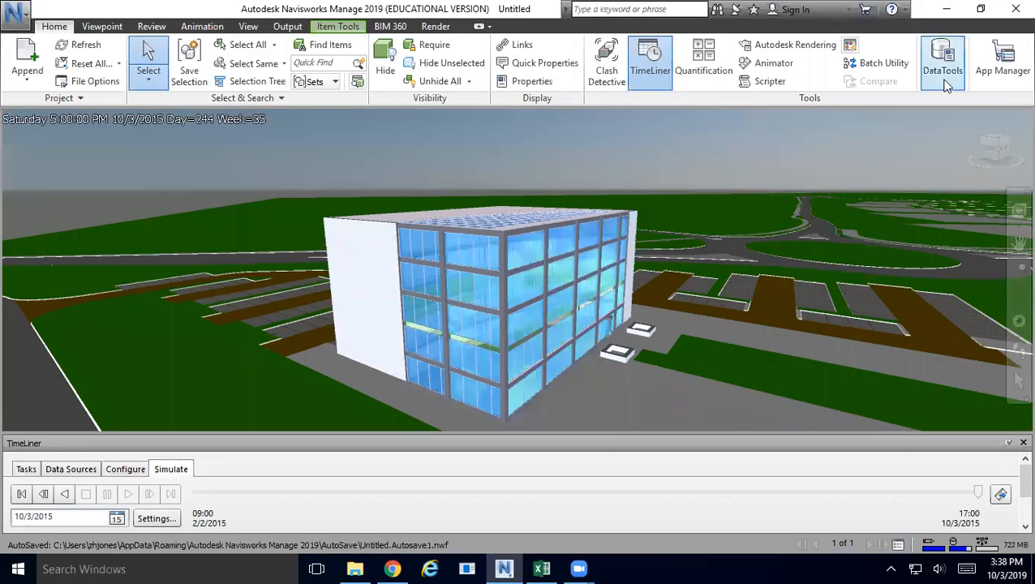
# Step: Minimize Navisworks and Excel, and go to the Downloads folder in File Explorer to find the exported video
pyautogui.click(948, 12)
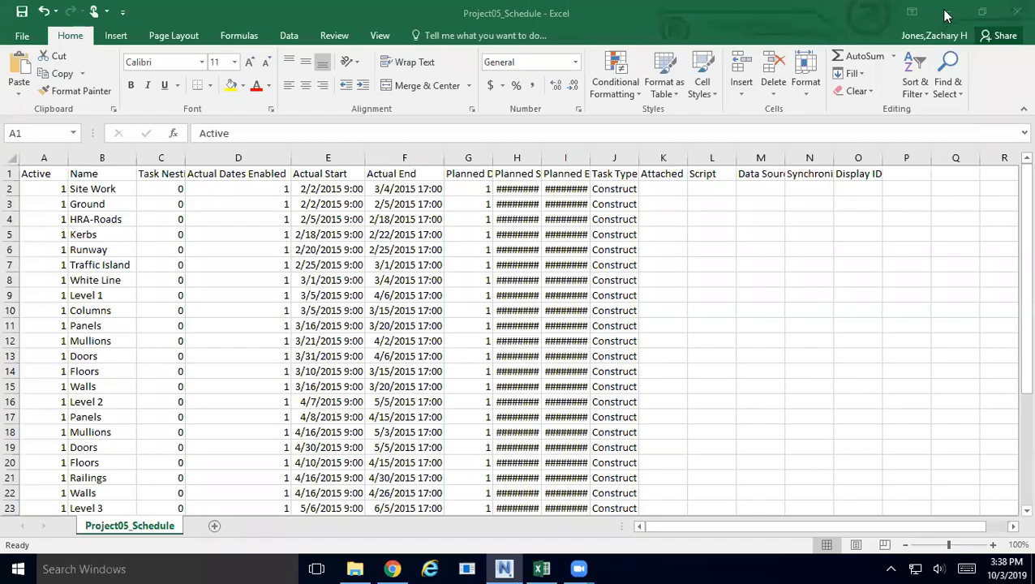
pyautogui.click(949, 13)
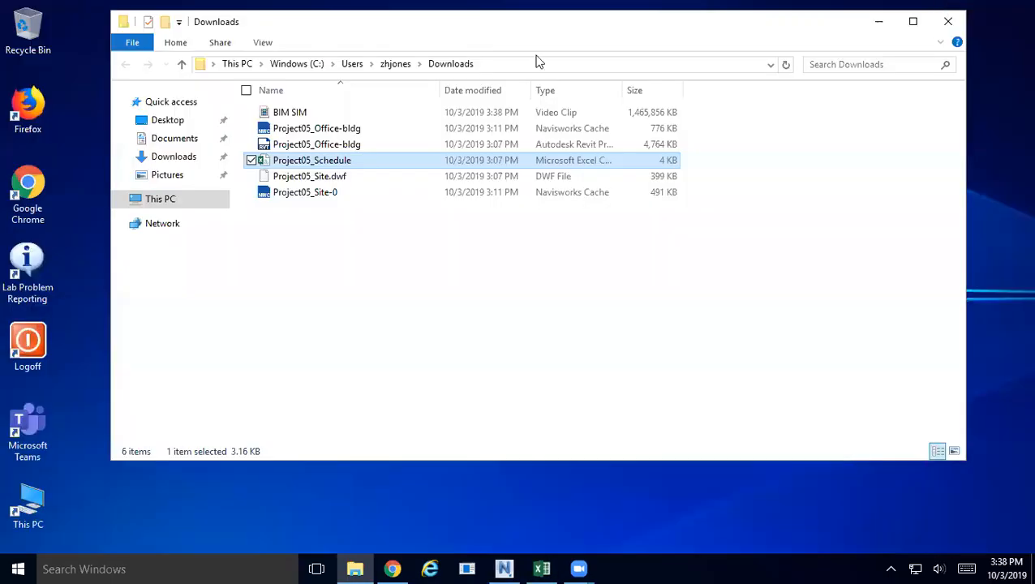
pyautogui.click(169, 157)
pyautogui.rightClick(312, 112)
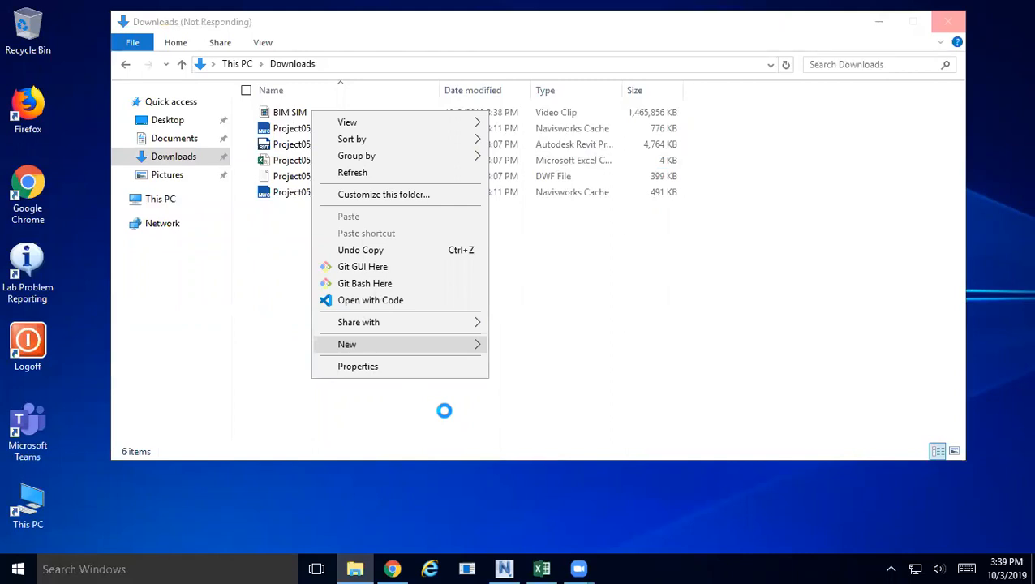
# Step: Switch to Excel and close the Project05_Schedule workbook without saving changes
pyautogui.click(542, 568)
pyautogui.click(1016, 13)
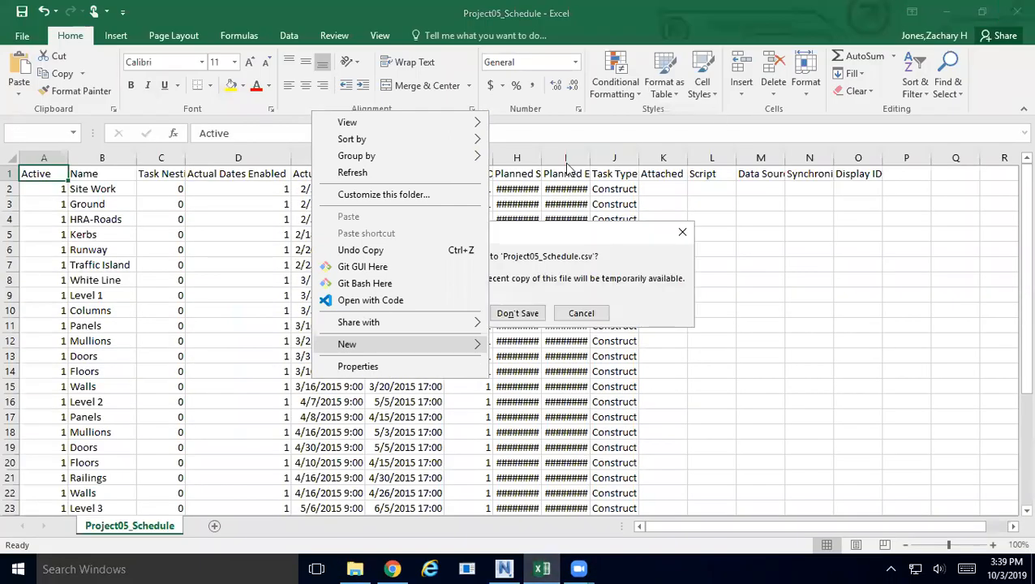
pyautogui.click(520, 314)
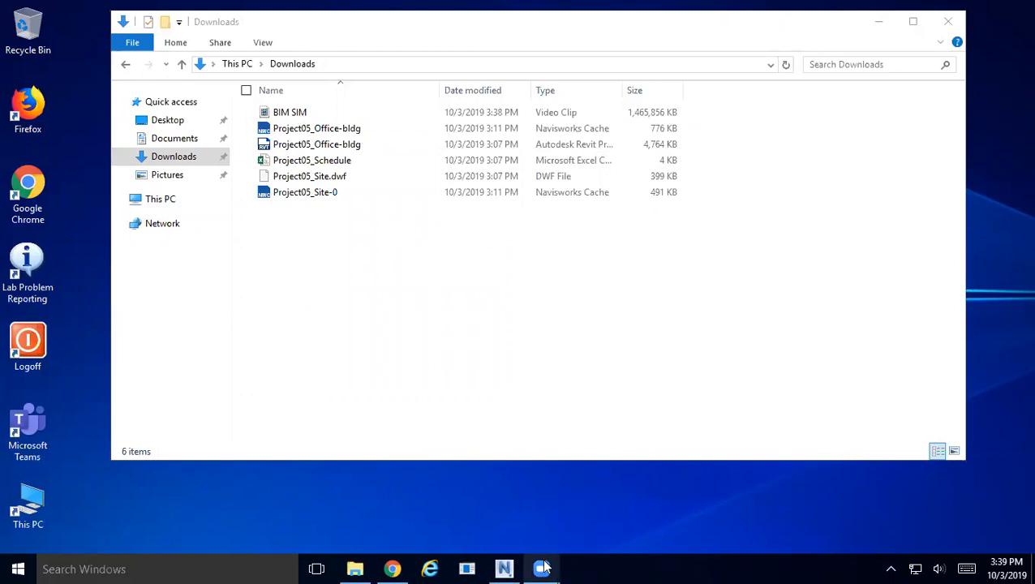
# Step: Open the exported BIM SIM video from the Downloads folder with VLC media player
pyautogui.rightClick(299, 115)
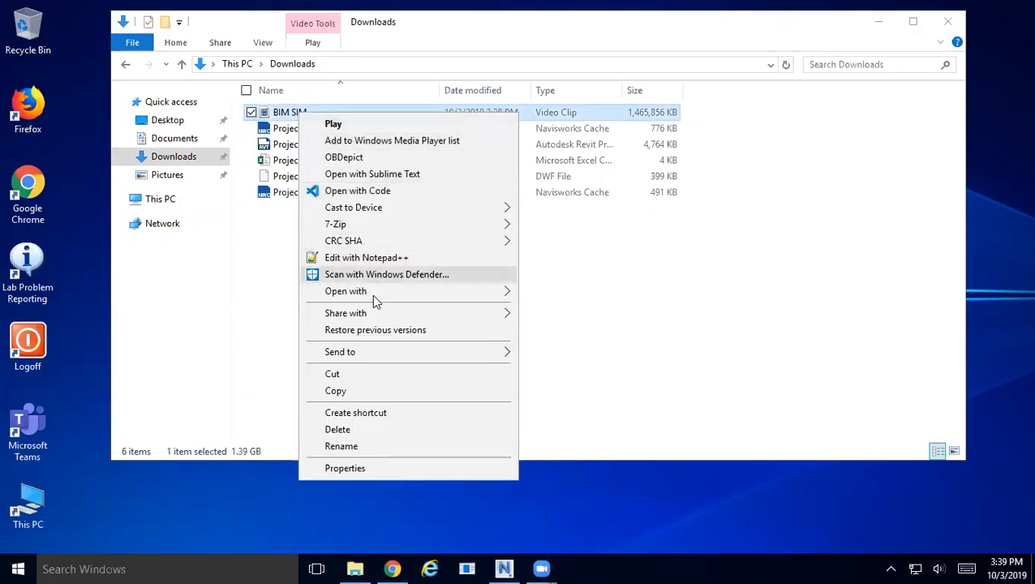
pyautogui.moveTo(392, 292)
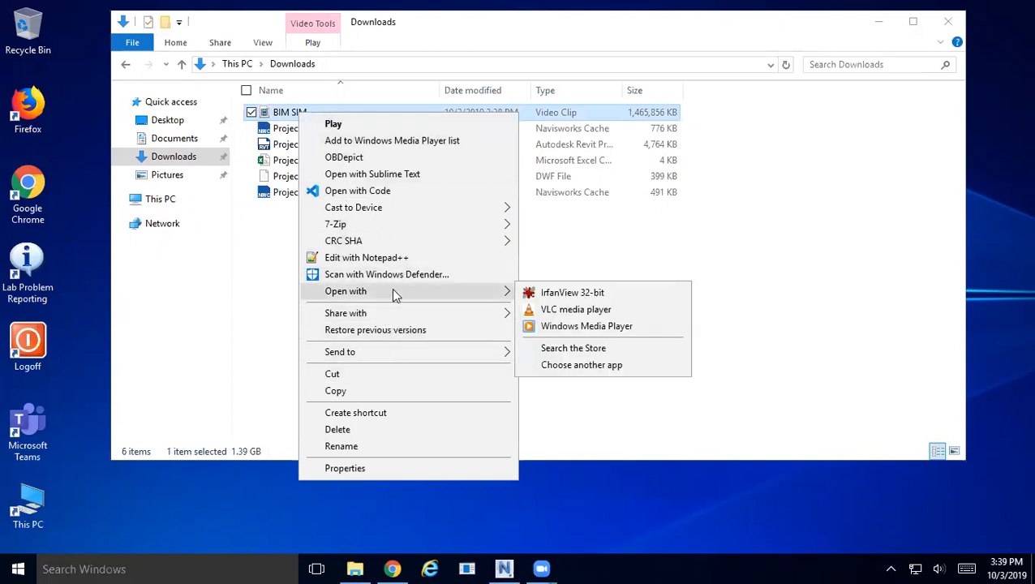
pyautogui.click(576, 310)
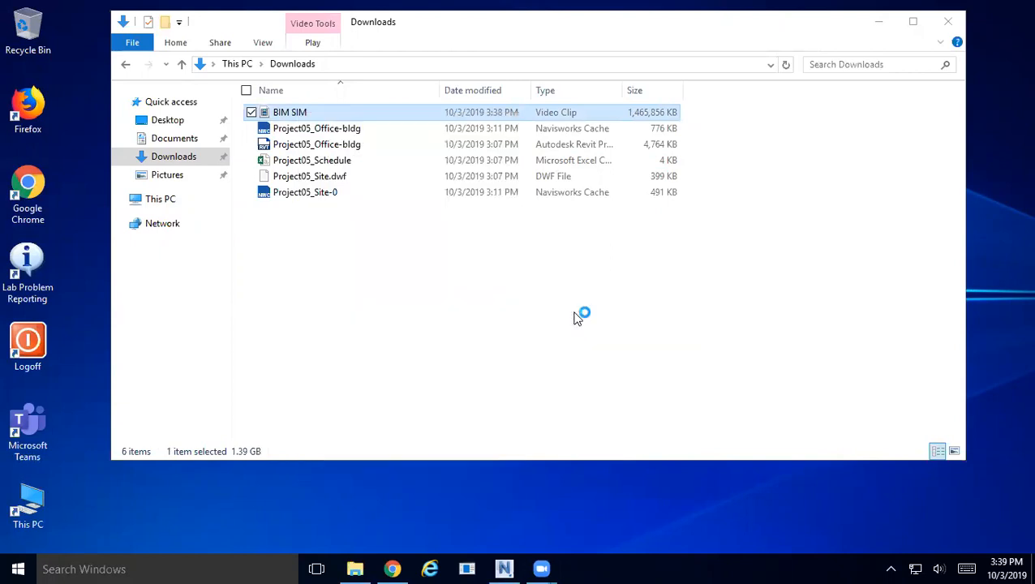